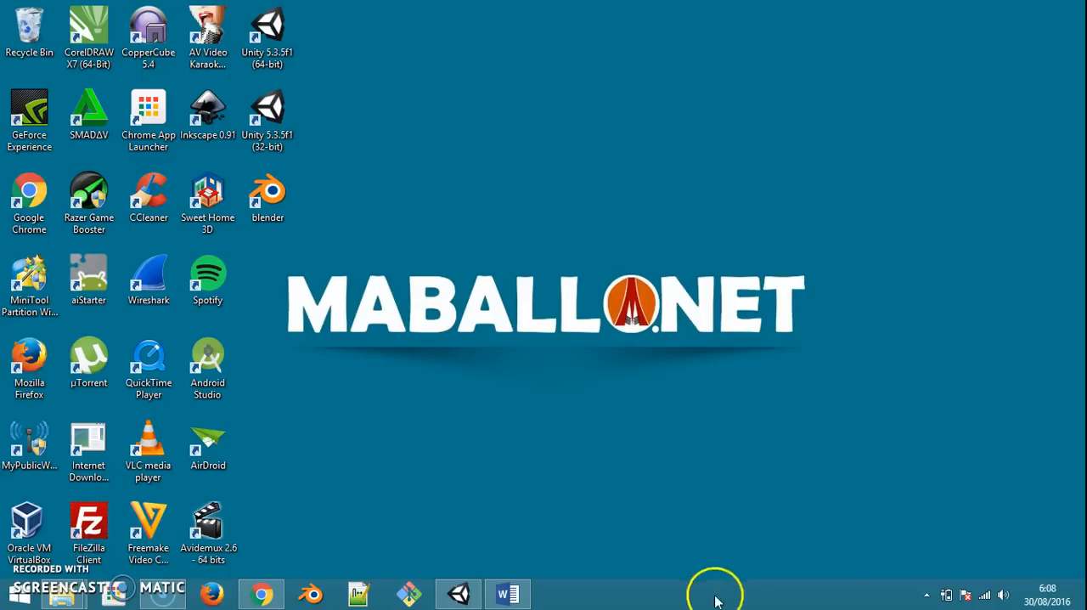
Switch to the AR Animasi project in Unity and collapse the Canvas object in the scene hierarchy
left_click(459, 597)
middle_click_drag(391, 243, 443, 243)
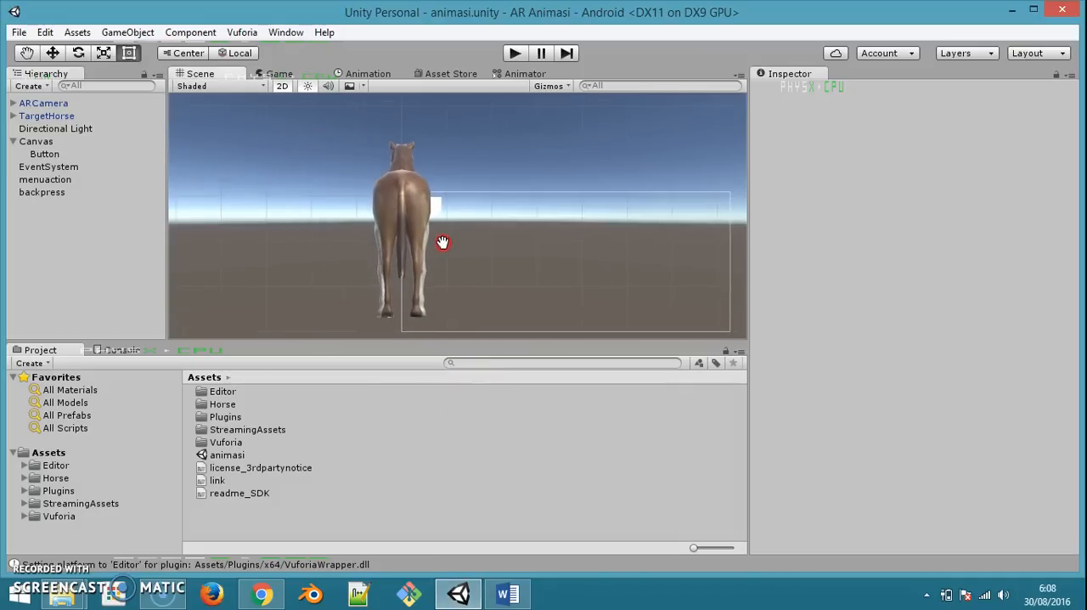
scroll(398, 220, "up", 2)
scroll(414, 224, "down", 3)
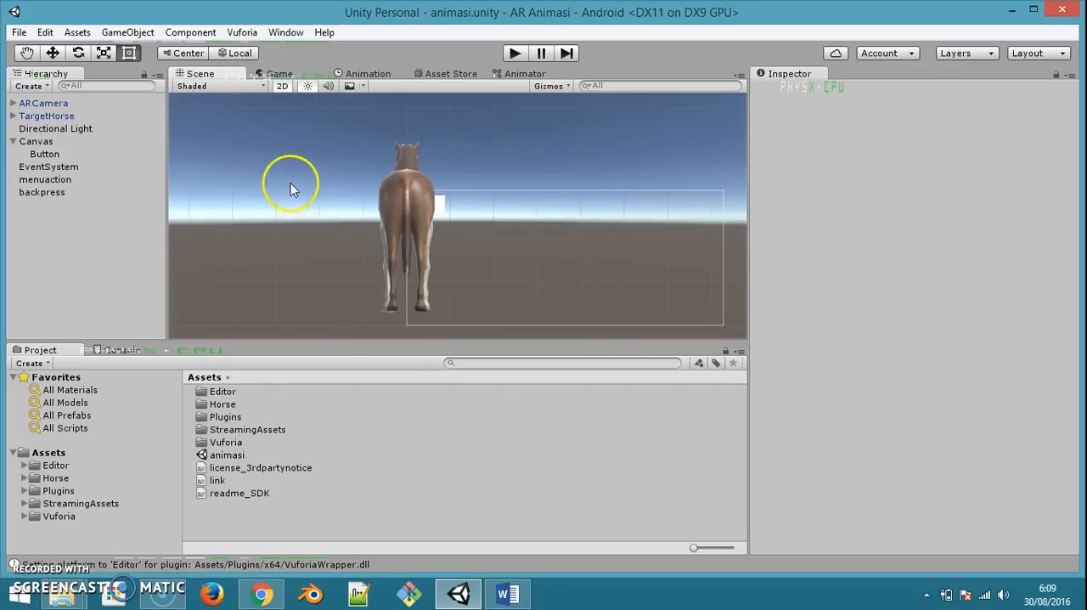
left_click(14, 142)
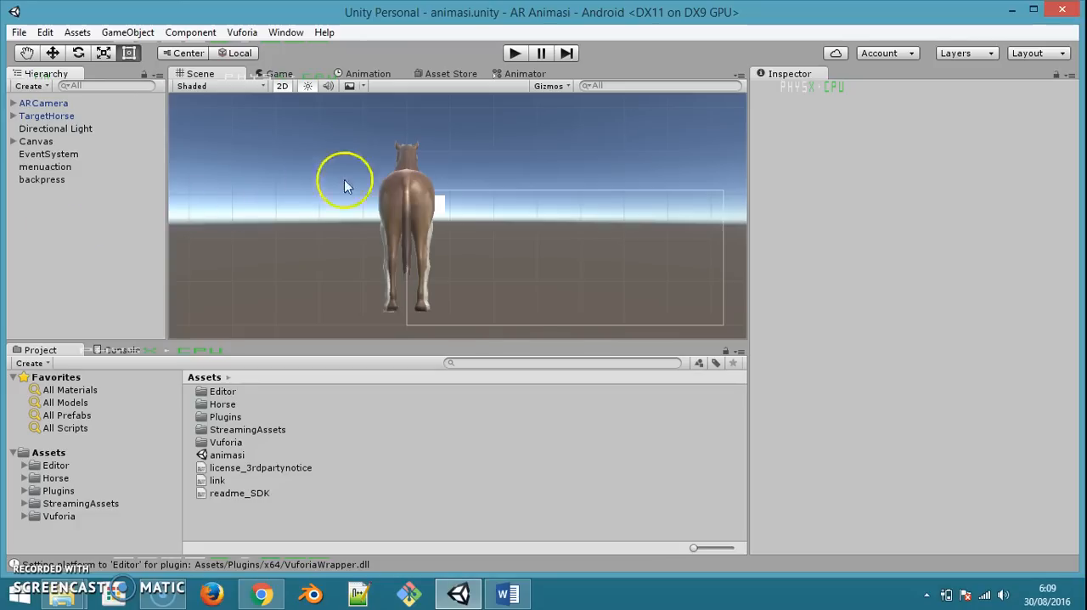
left_click_drag(411, 189, 359, 192)
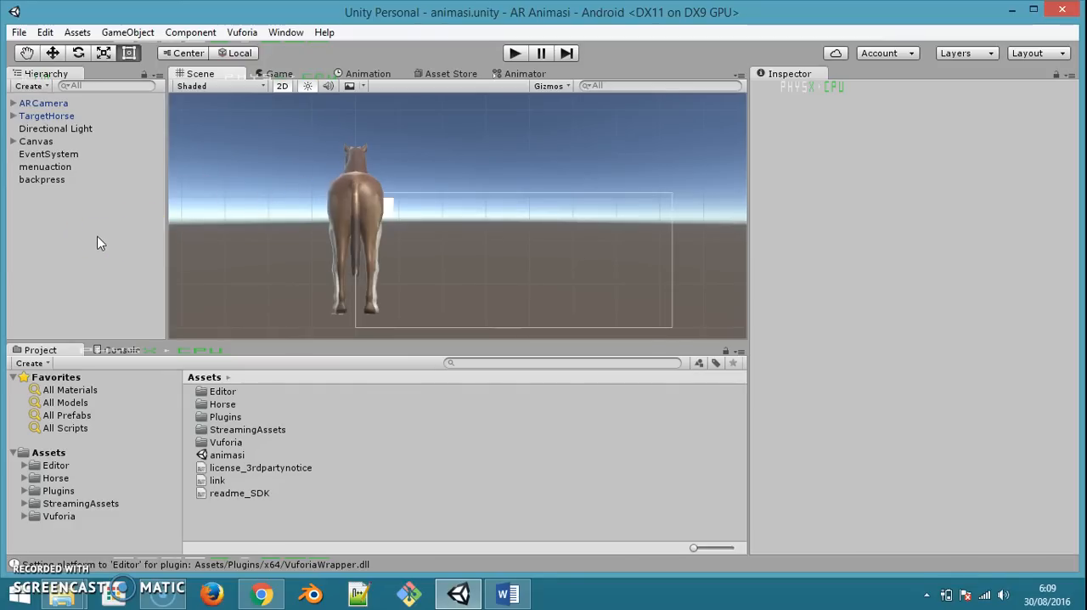
Create a new, empty scene in the AR Animasi project
right_click(50, 224)
left_click(18, 32)
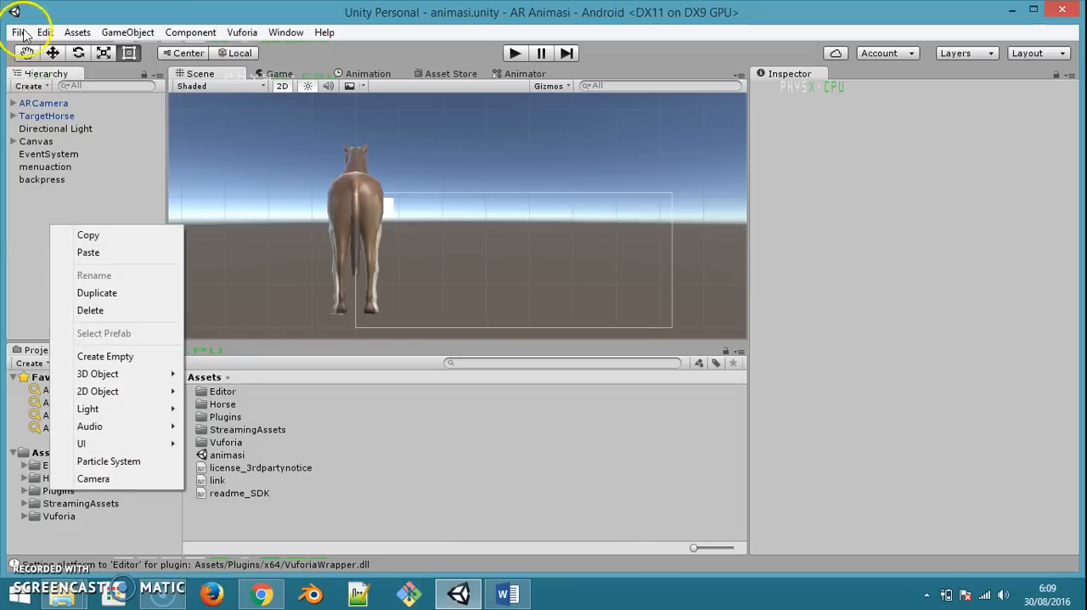
left_click(51, 51)
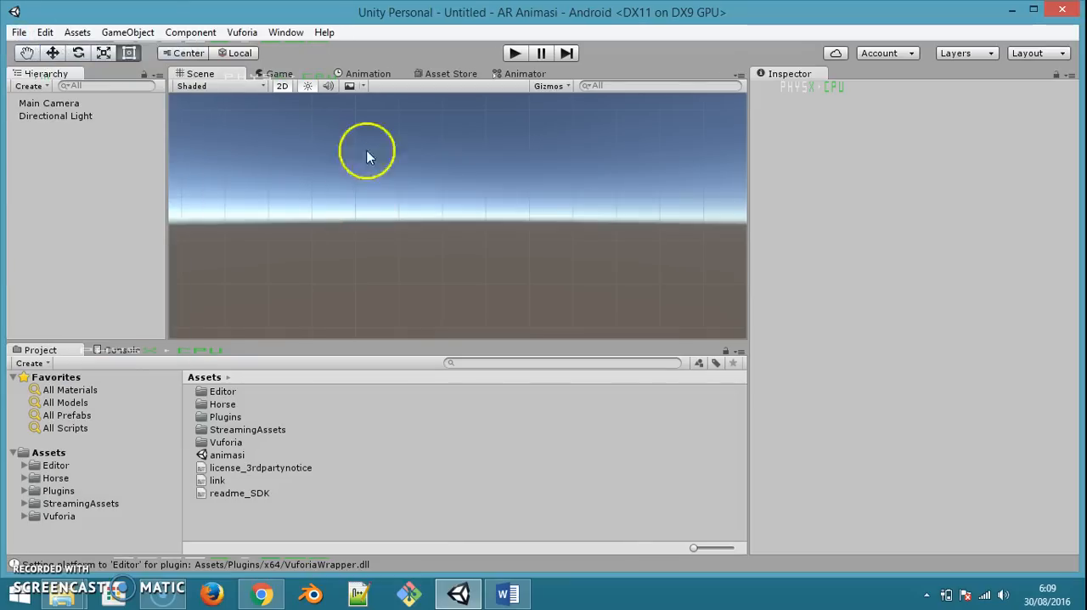
Add a UI Image object to the new scene
right_click(101, 226)
mouse_move(189, 440)
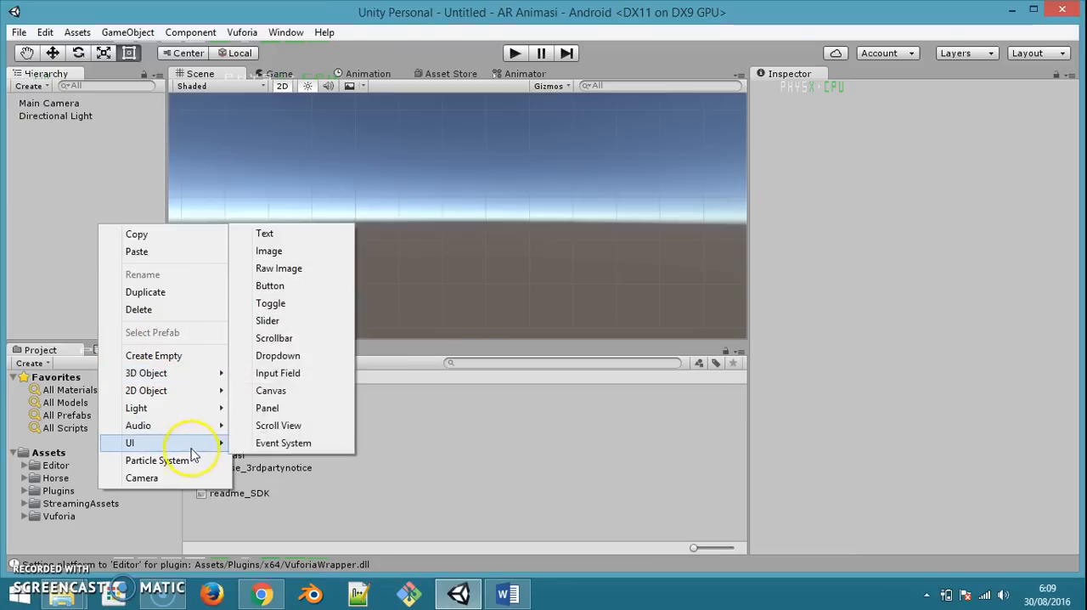
left_click(265, 246)
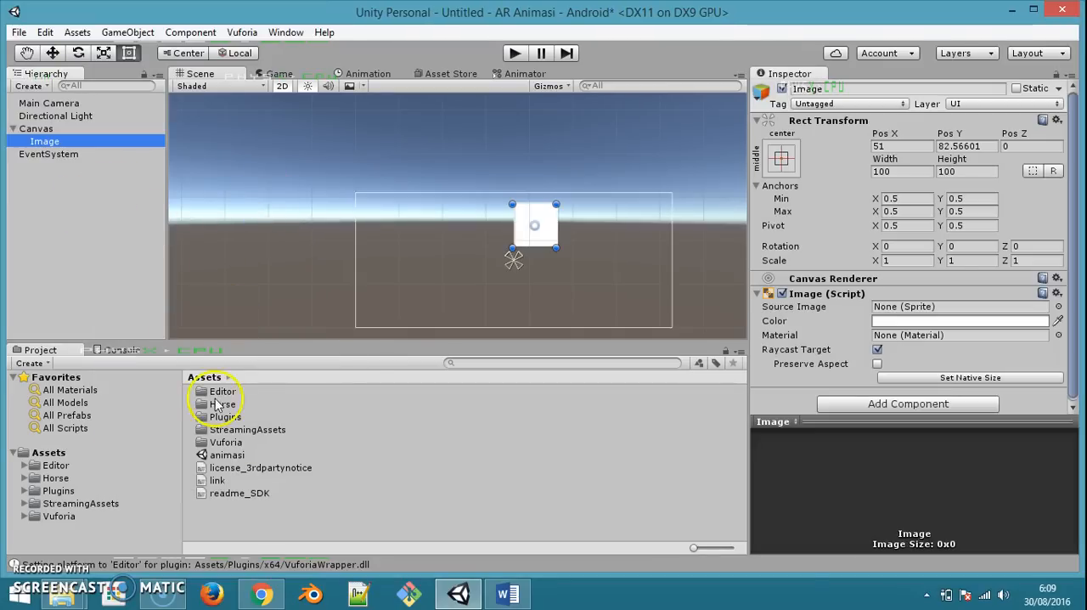
Create a folder named Resources inside the project's Assets folder and open it
right_click(499, 534)
mouse_move(619, 241)
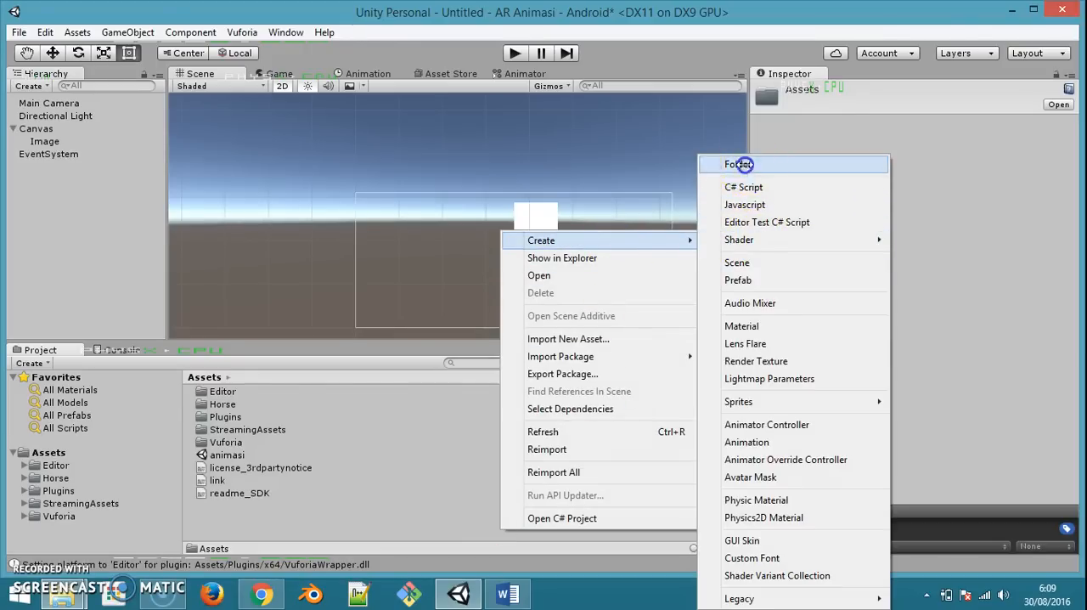
left_click(758, 165)
type("Resources")
key("Return")
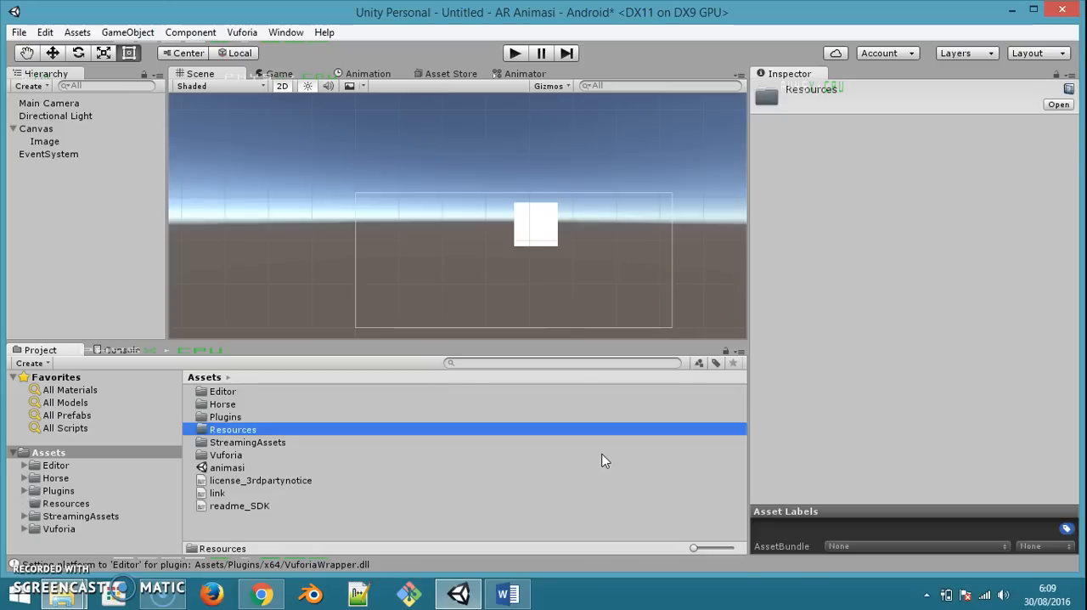
key("Return")
Show the Resources folder in File Explorer and open it there
right_click(243, 474)
left_click(311, 197)
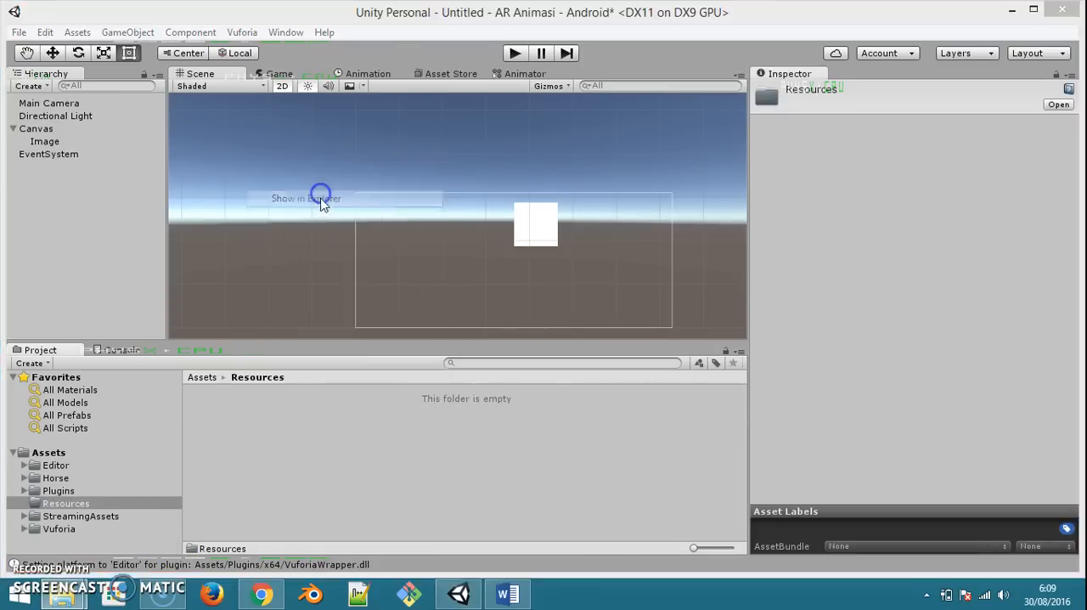
double_click(485, 279)
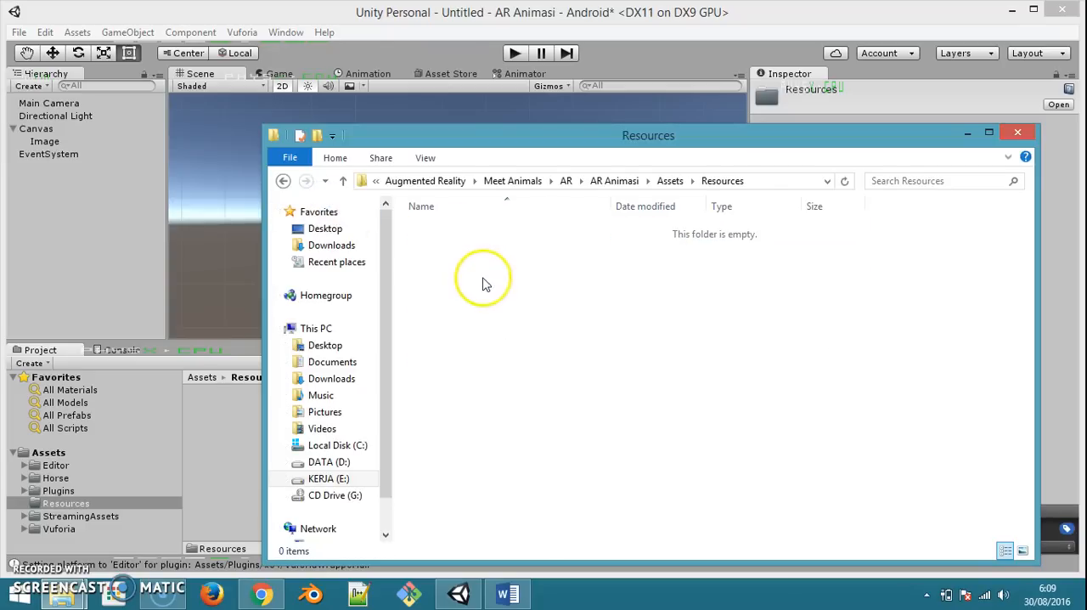
Copy back, bg, bg_loading, exit, ICON, info, Main Menu Meet Animals, splash_logo_icon and splash_logo_title from the Meet Animals folder into Resources
mouse_move(89, 577)
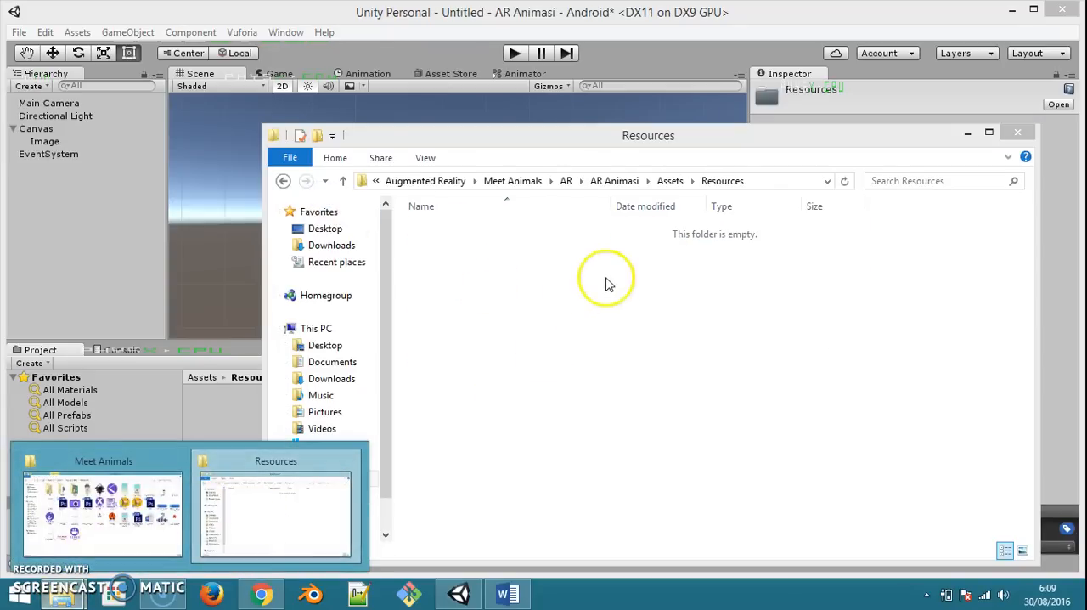
left_click(140, 515)
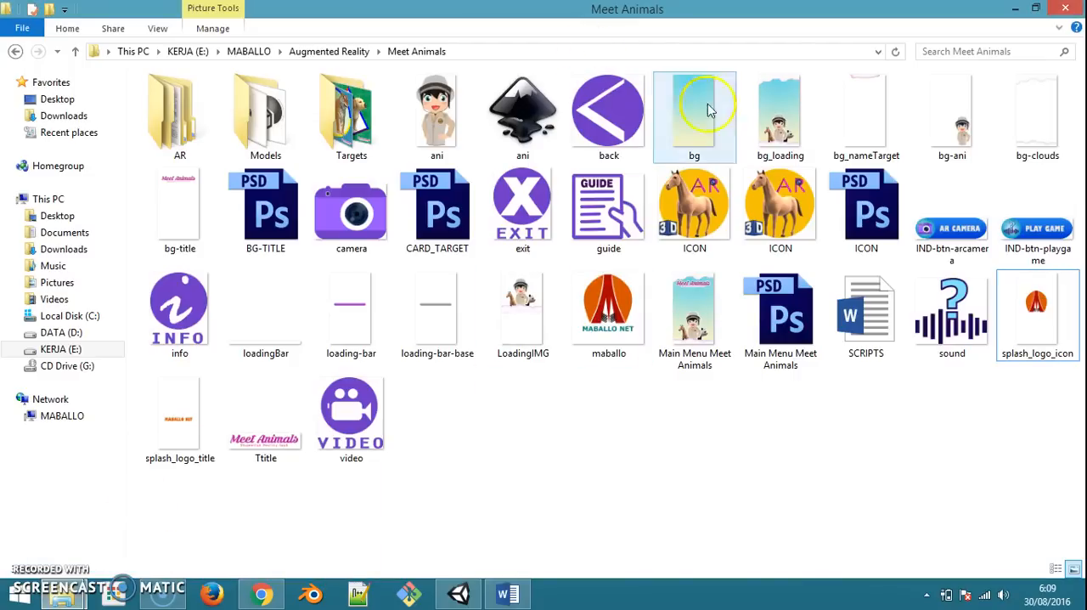
left_click(595, 158)
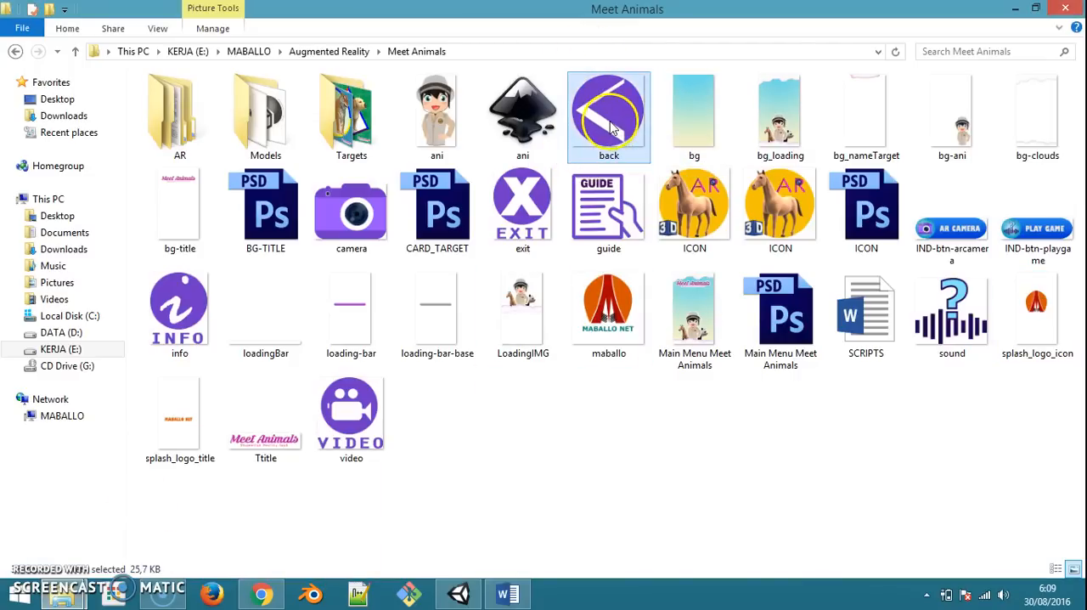
left_click(778, 127, "shift")
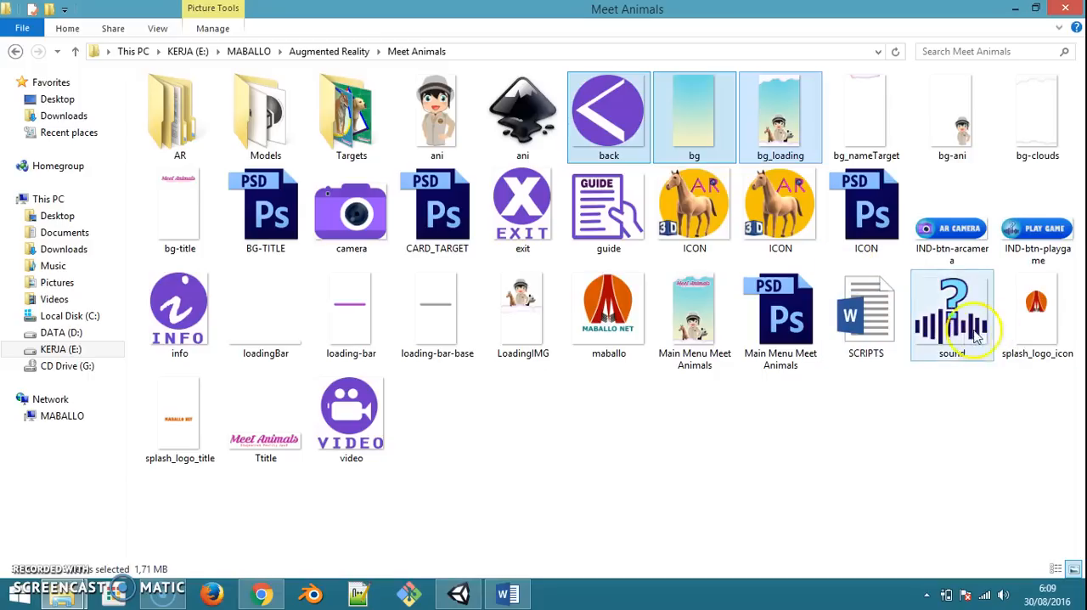
left_click(790, 250, "ctrl")
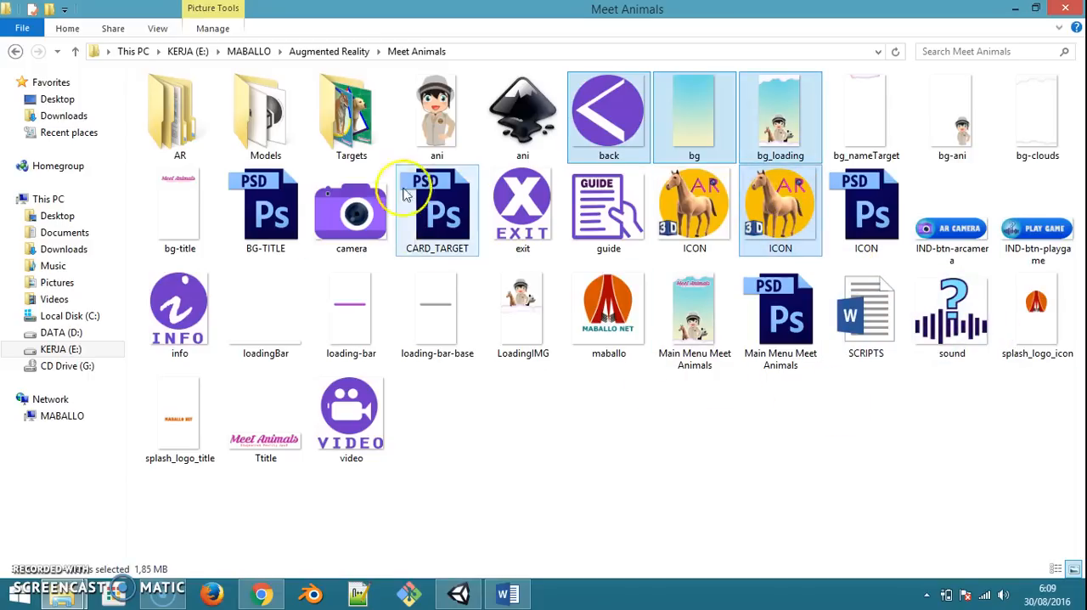
left_click(179, 292, "ctrl")
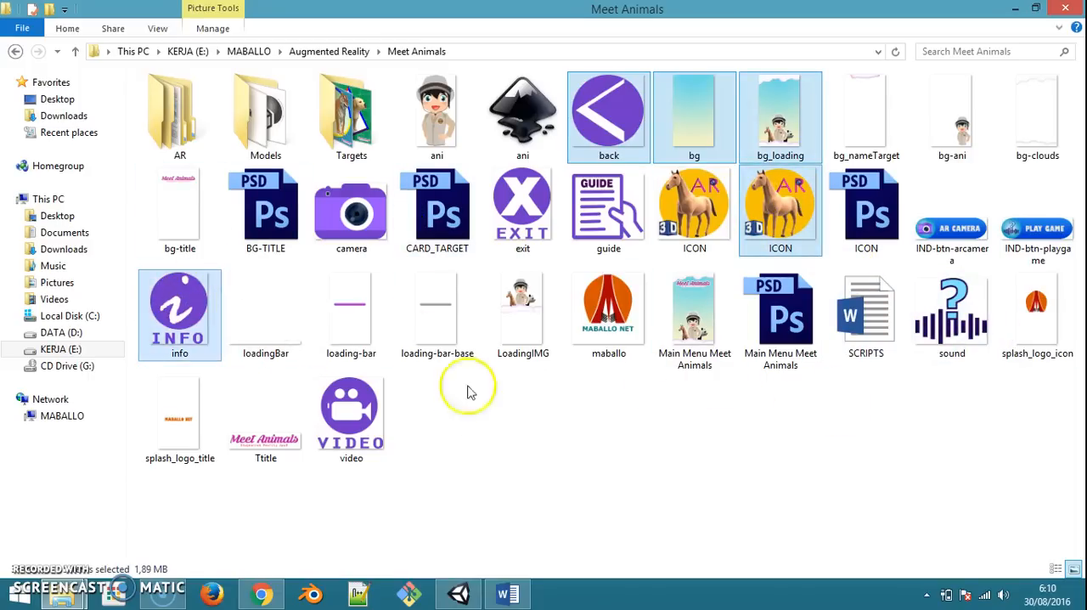
left_click(523, 317, "ctrl")
left_click(695, 318, "ctrl")
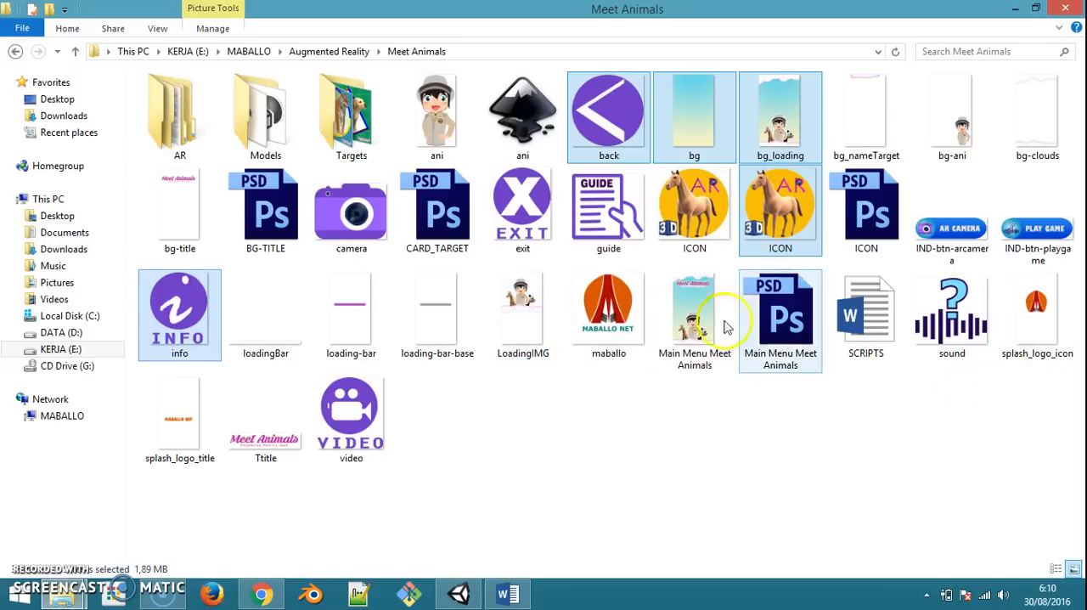
left_click(1045, 327, "ctrl")
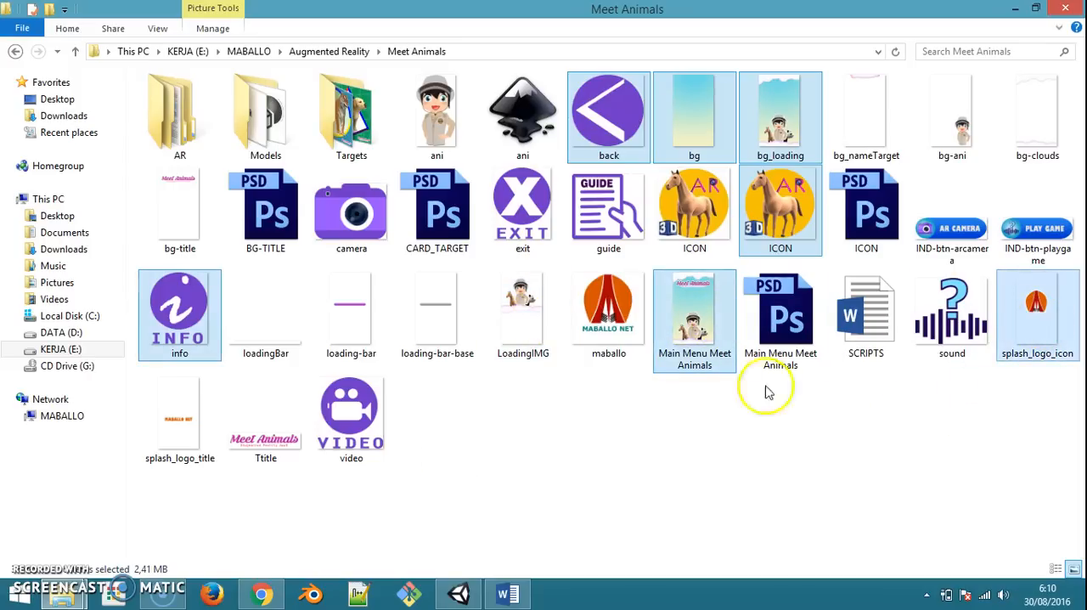
left_click(188, 435, "ctrl")
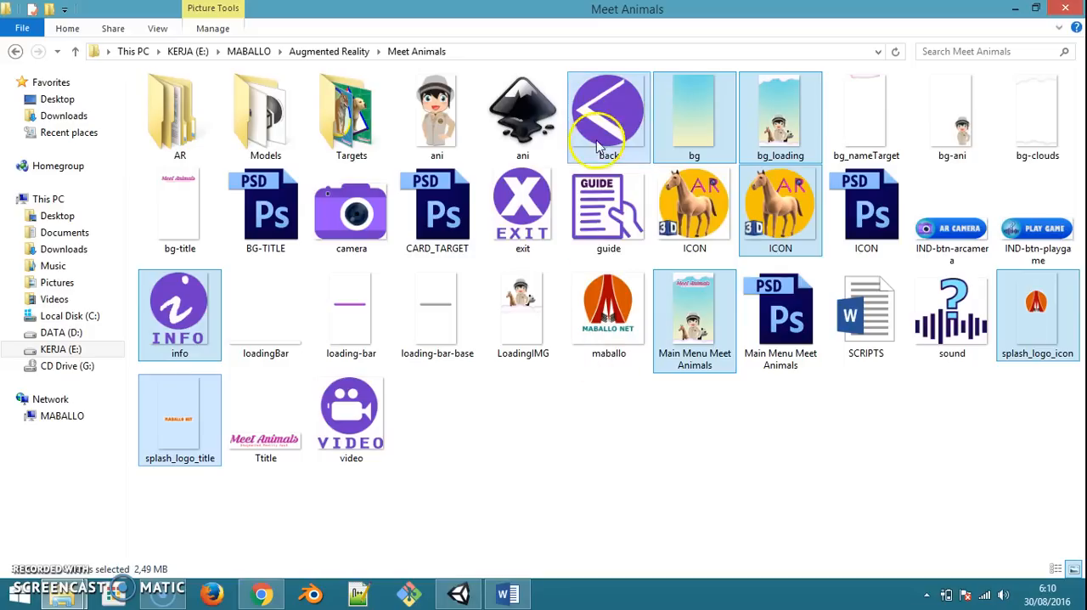
left_click(522, 209, "ctrl")
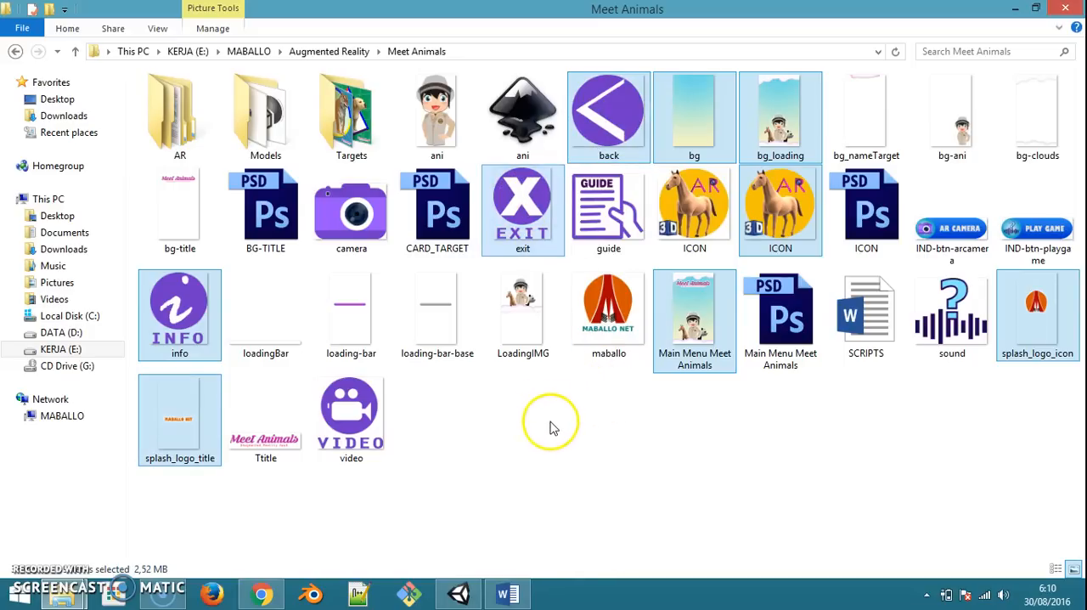
mouse_move(81, 595)
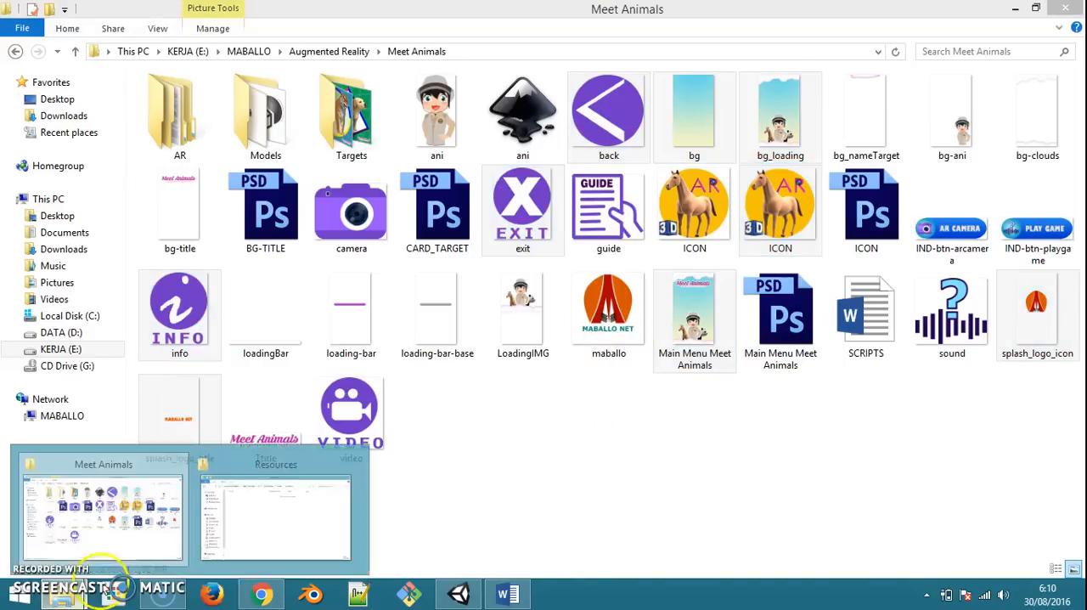
left_click(277, 512)
key("ctrl+v")
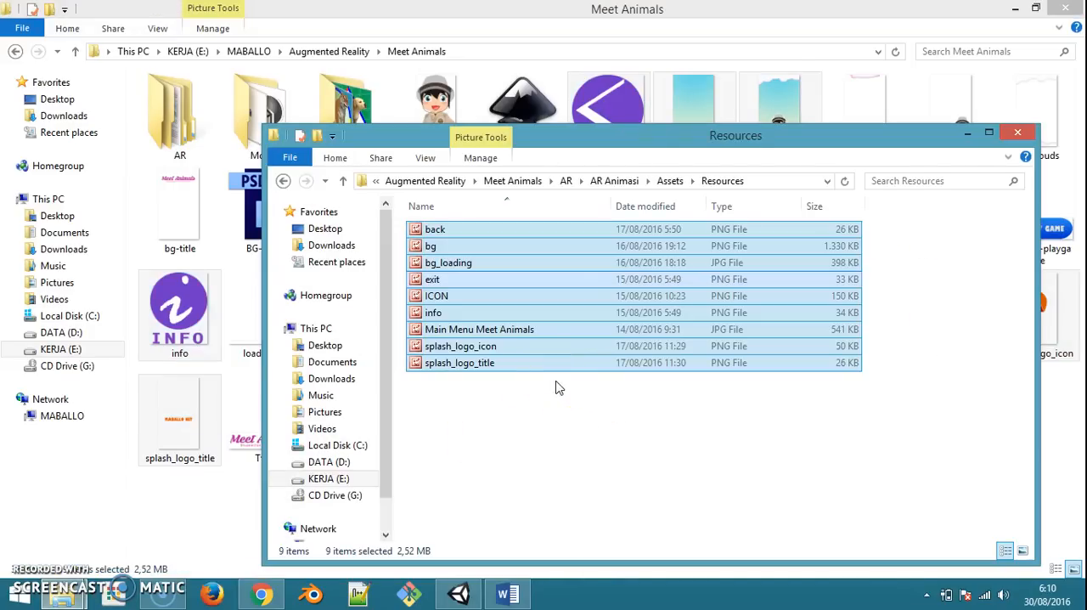
Return to Unity and change the back image's texture type to Sprite (2D and UI), applying the import settings
left_click(459, 594)
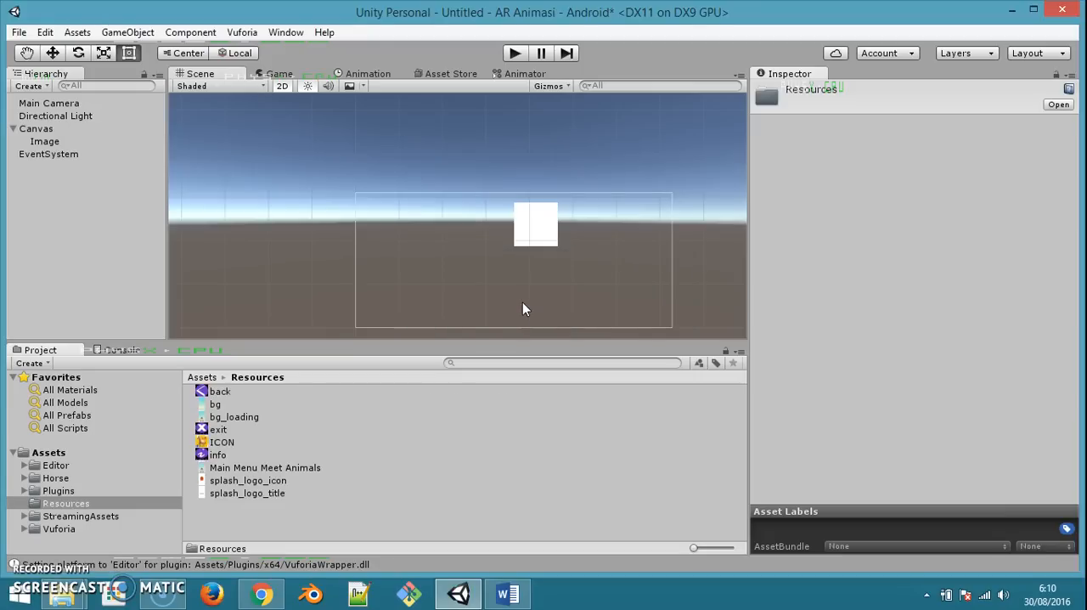
left_click(225, 392)
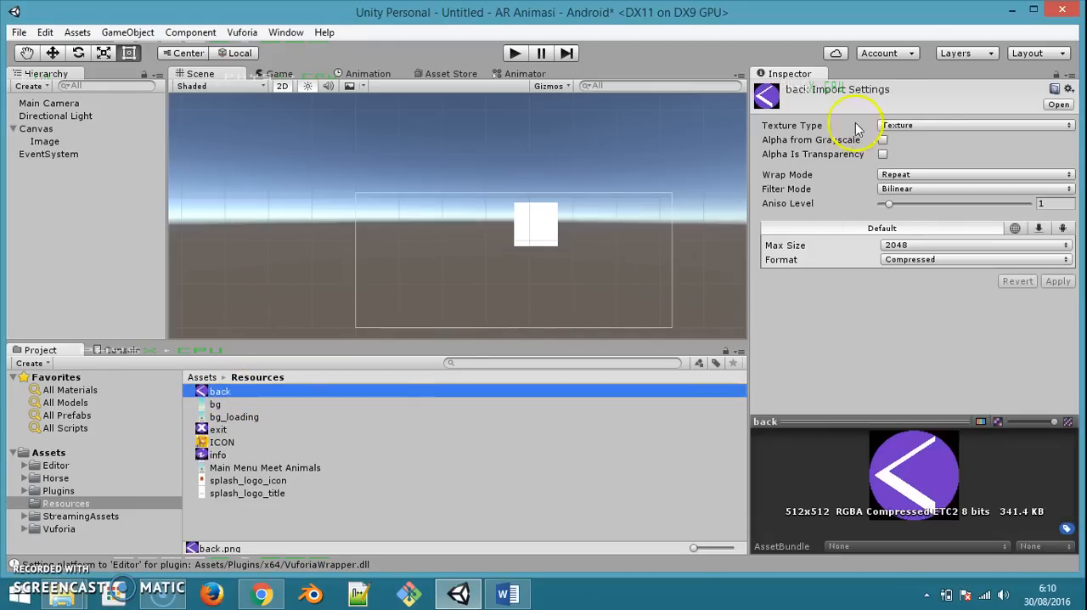
left_click(915, 125)
left_click(939, 199)
left_click(1057, 311)
Convert the bg and bg_loading images to the Sprite (2D and UI) texture type and apply the changes
left_click(289, 403)
left_click(909, 125)
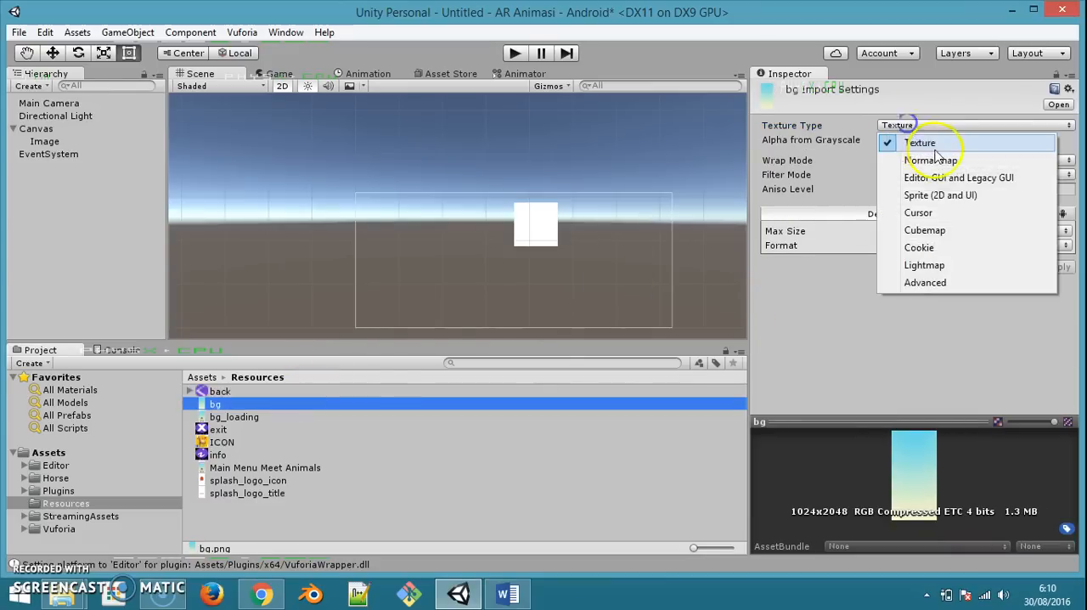
left_click(938, 197)
left_click(1054, 315)
left_click(298, 417)
left_click(1023, 130)
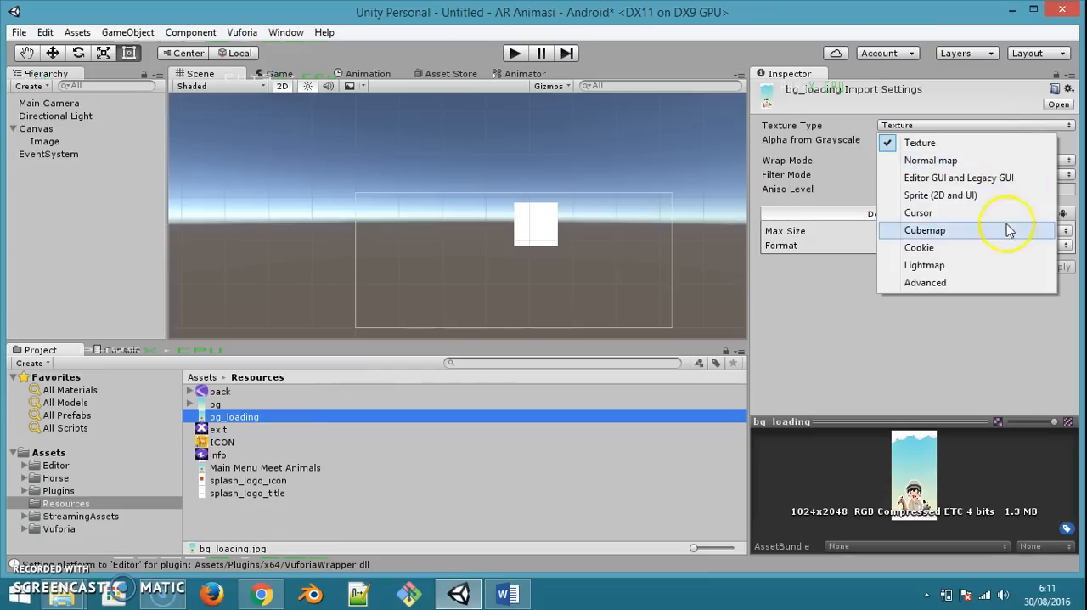
left_click(994, 201)
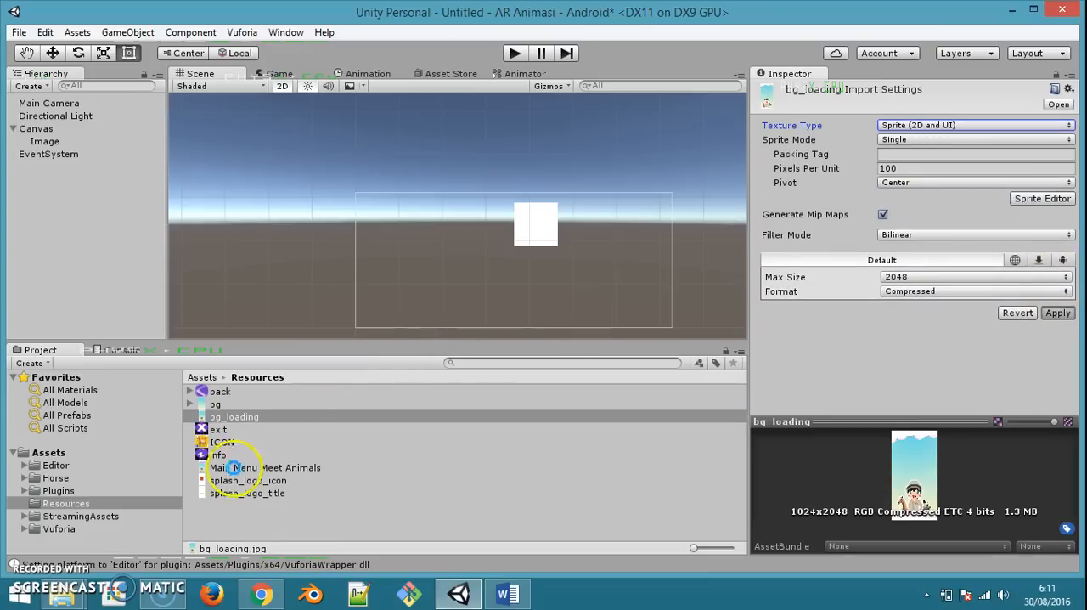
Convert the exit and ICON images to the Sprite (2D and UI) texture type and apply the changes
left_click(226, 430)
left_click(975, 125)
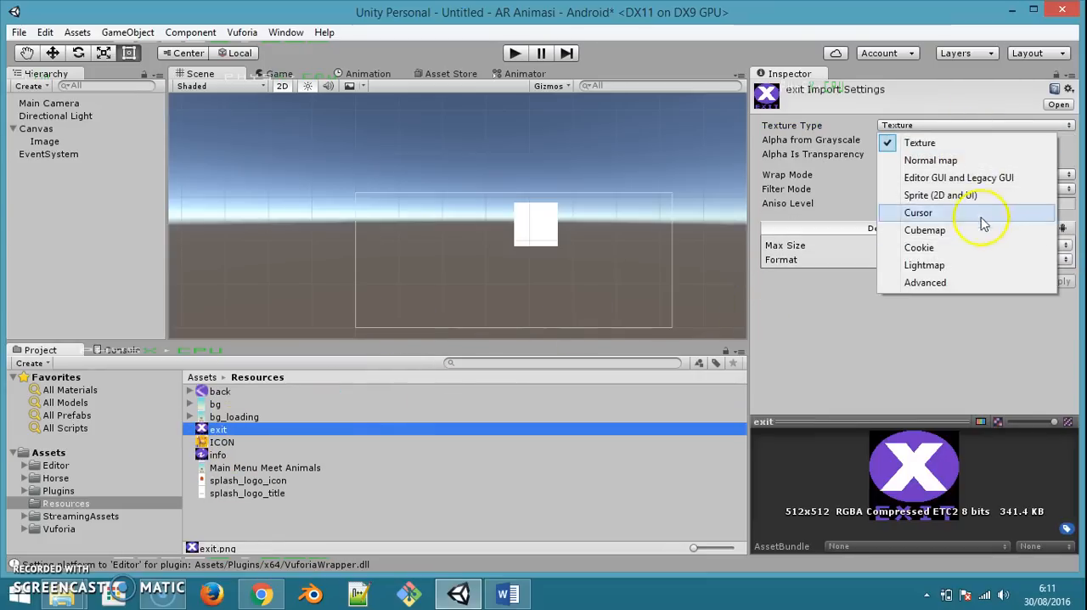
left_click(986, 196)
left_click(1058, 313)
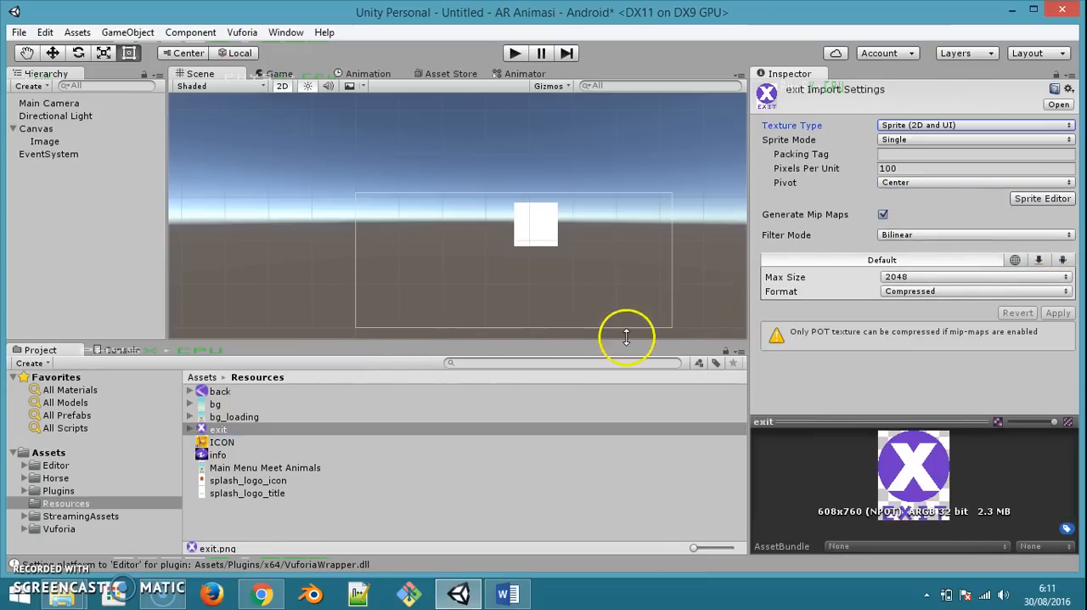
left_click(259, 442)
left_click(1019, 125)
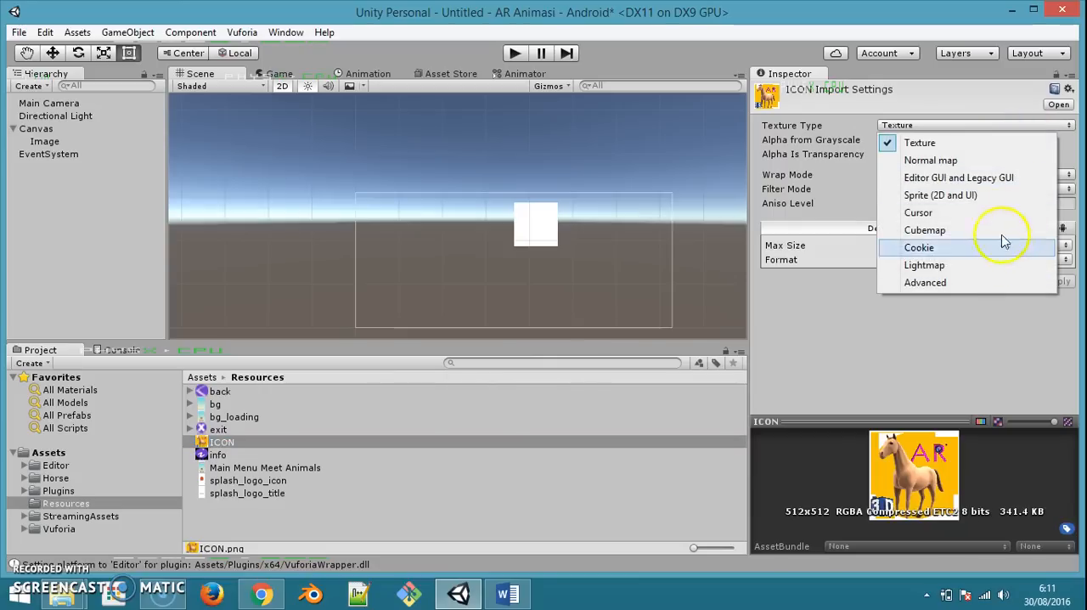
left_click(991, 198)
left_click(1059, 312)
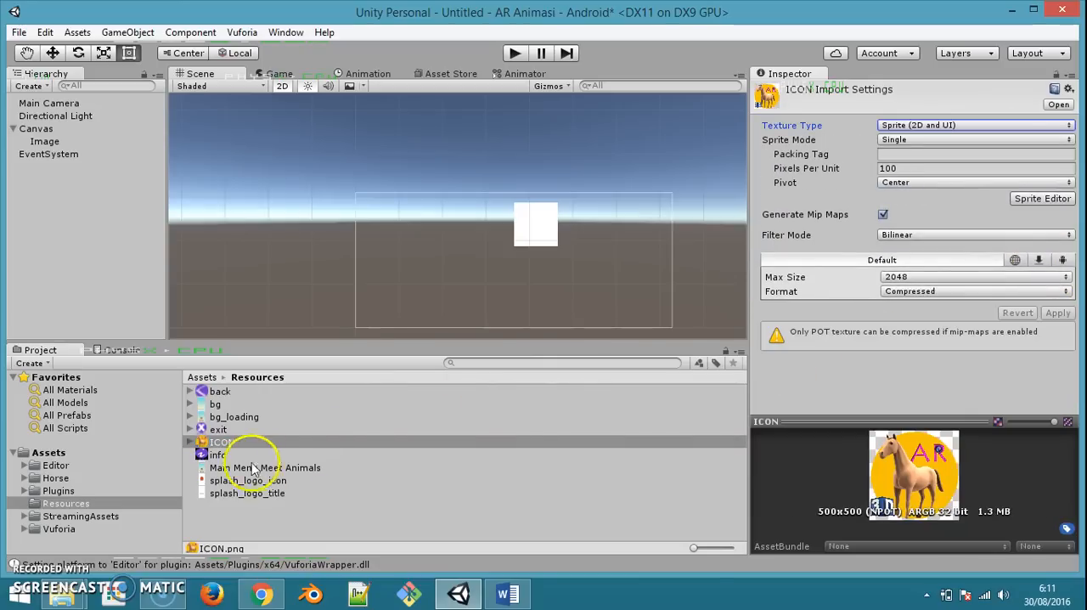
Set the info image's texture type to Sprite (2D and UI) and apply the import settings
left_click(238, 456)
left_click(1038, 126)
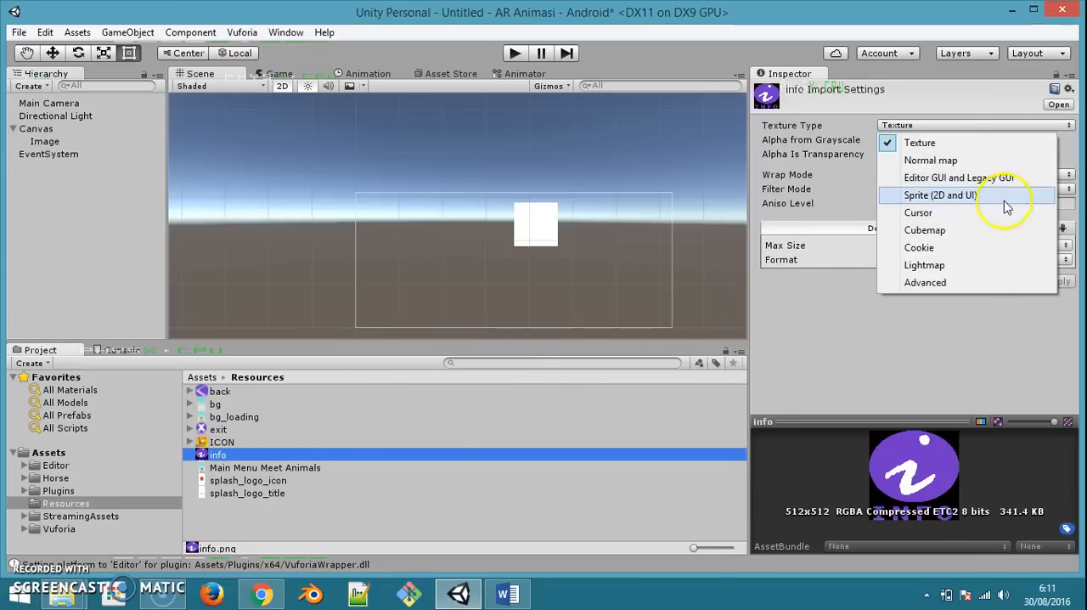
left_click(1008, 201)
left_click(1057, 313)
Convert the Main Menu Meet Animals and splash_logo_icon images to the Sprite (2D and UI) texture type and apply the changes
left_click(255, 467)
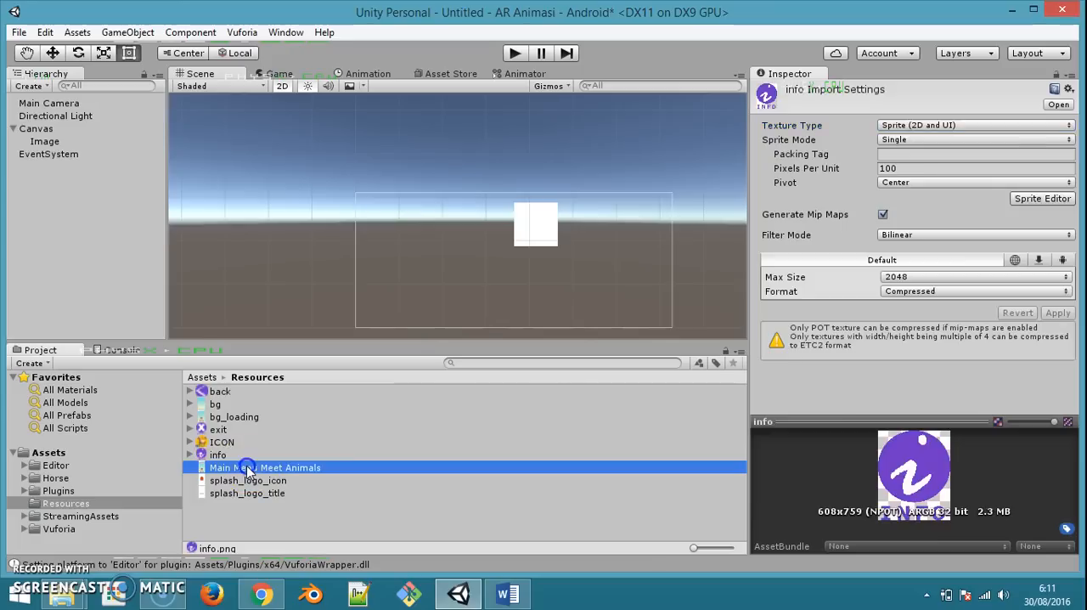
left_click(962, 128)
left_click(960, 194)
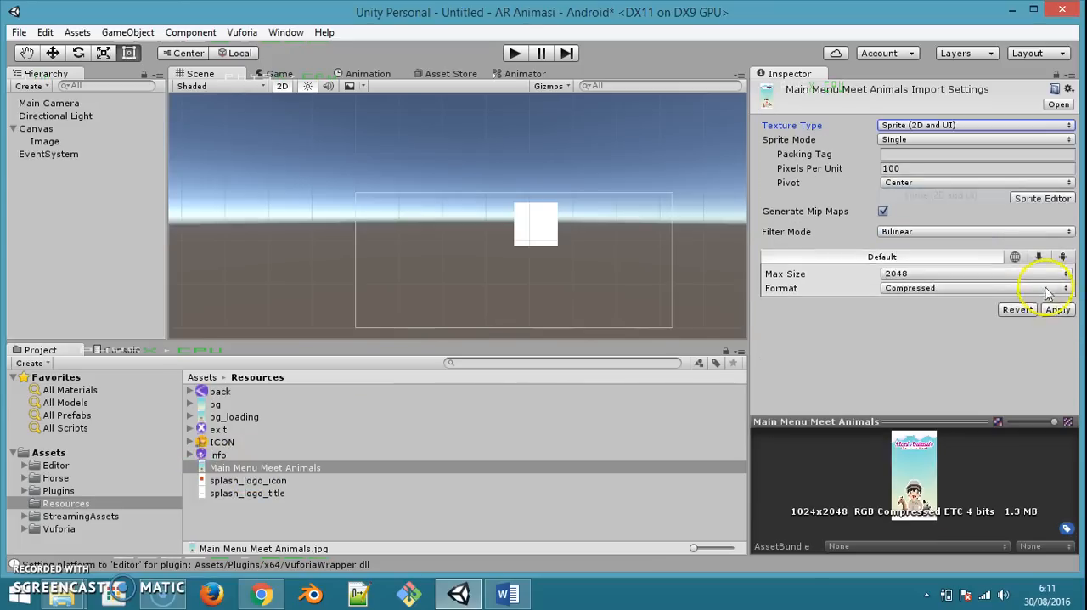
left_click(247, 481)
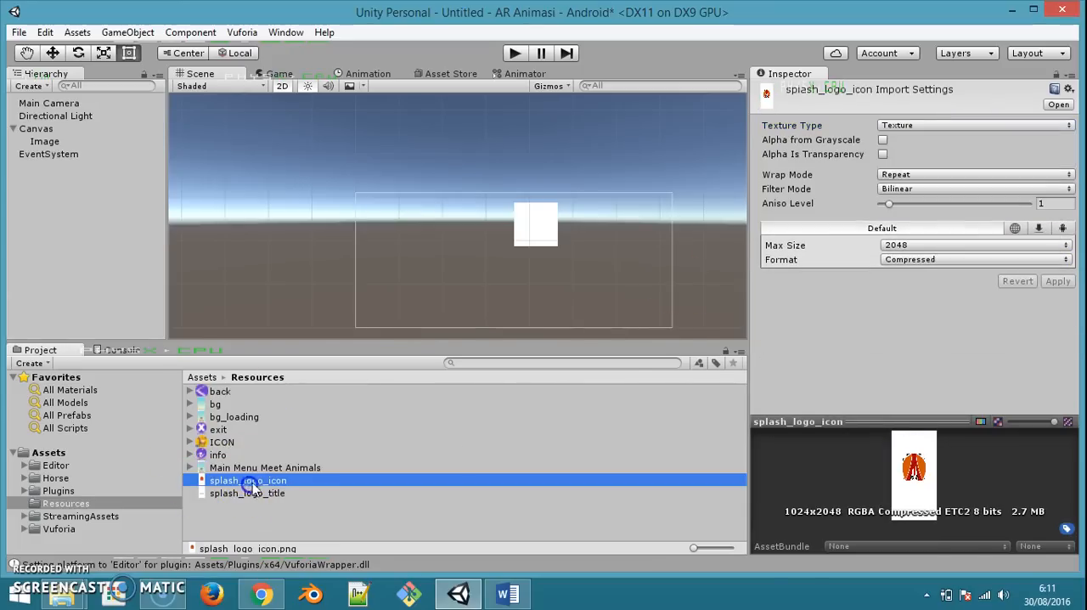
left_click(951, 124)
left_click(960, 194)
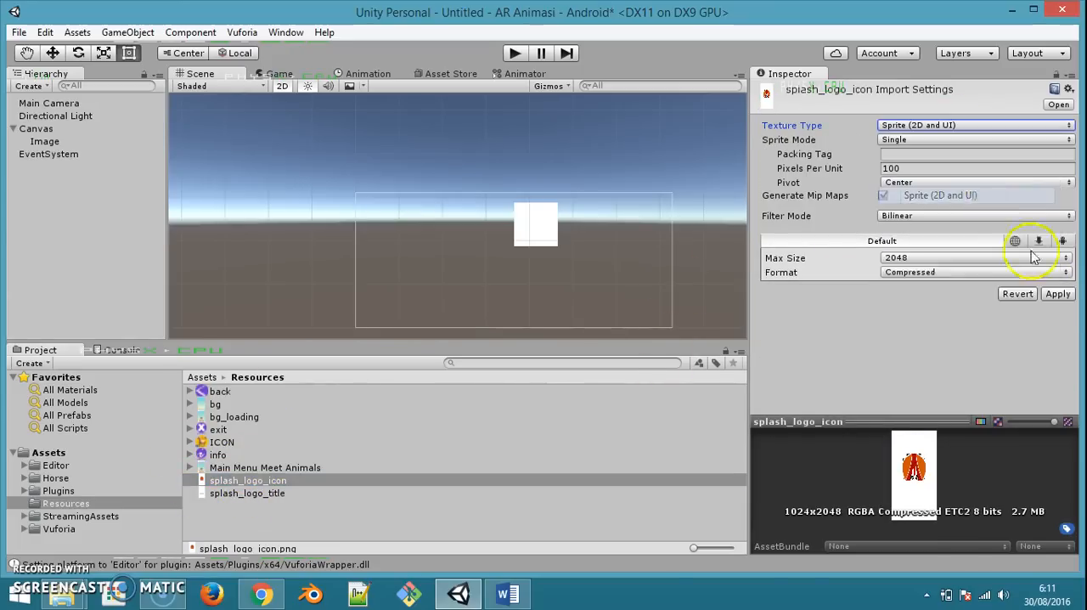
Set the splash_logo_title image's texture type to Sprite (2D and UI) and apply the import settings
left_click(266, 500)
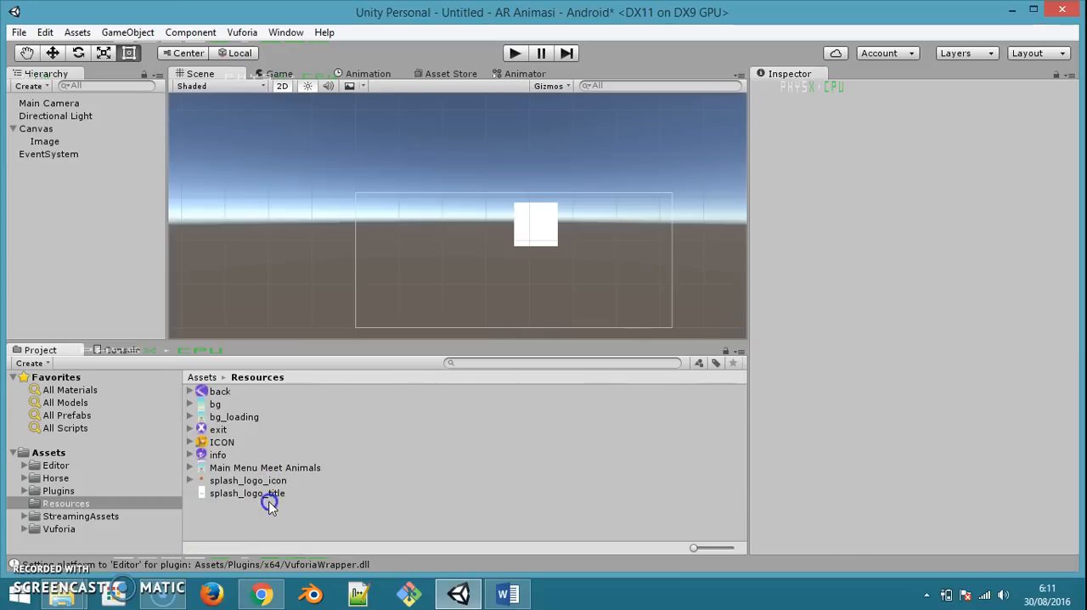
left_click(943, 126)
left_click(960, 194)
left_click(1058, 313)
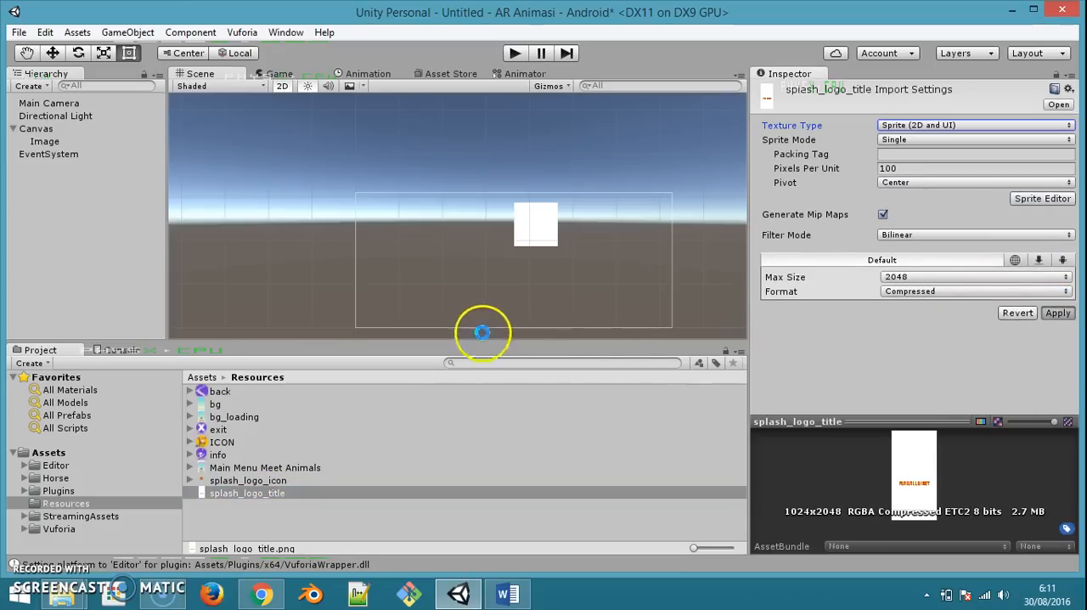
Rename the Canvas's Image object as bg and assign the bg sprite as its source image
left_click(36, 129)
left_click(46, 143)
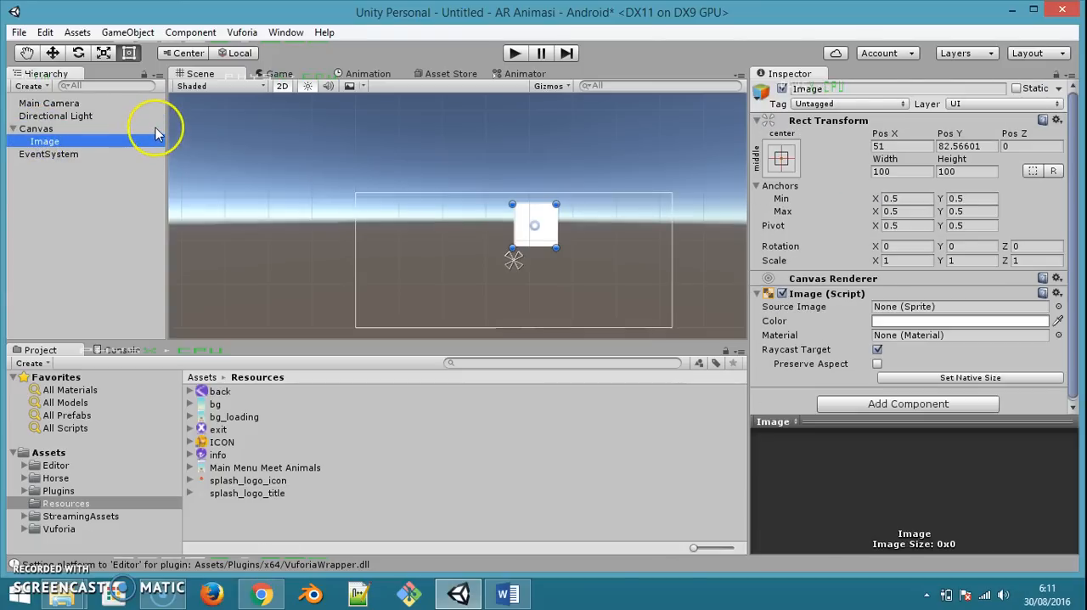
key("F2")
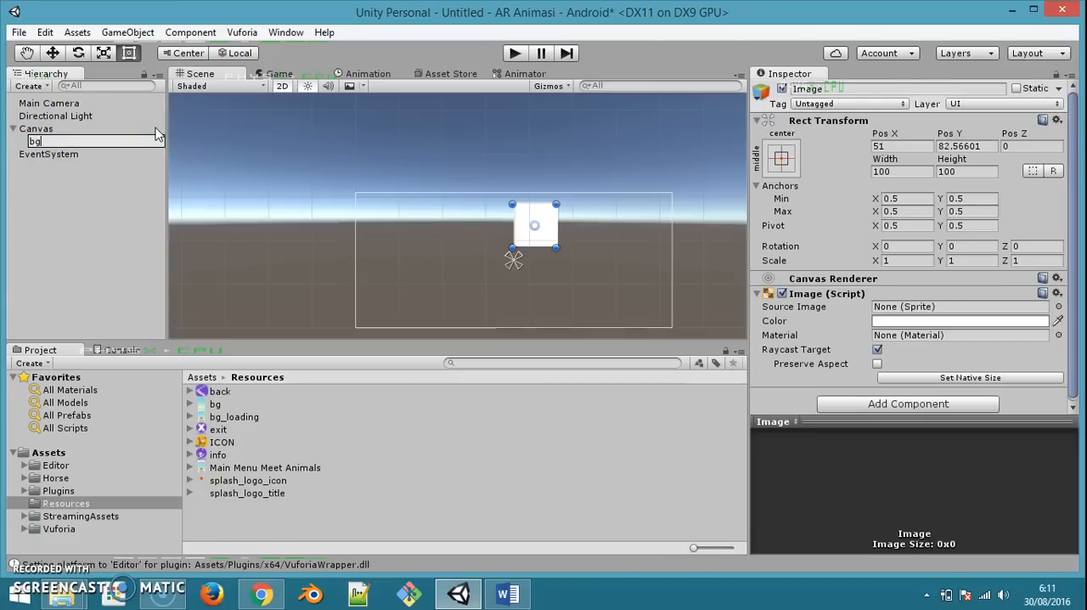
key("Return")
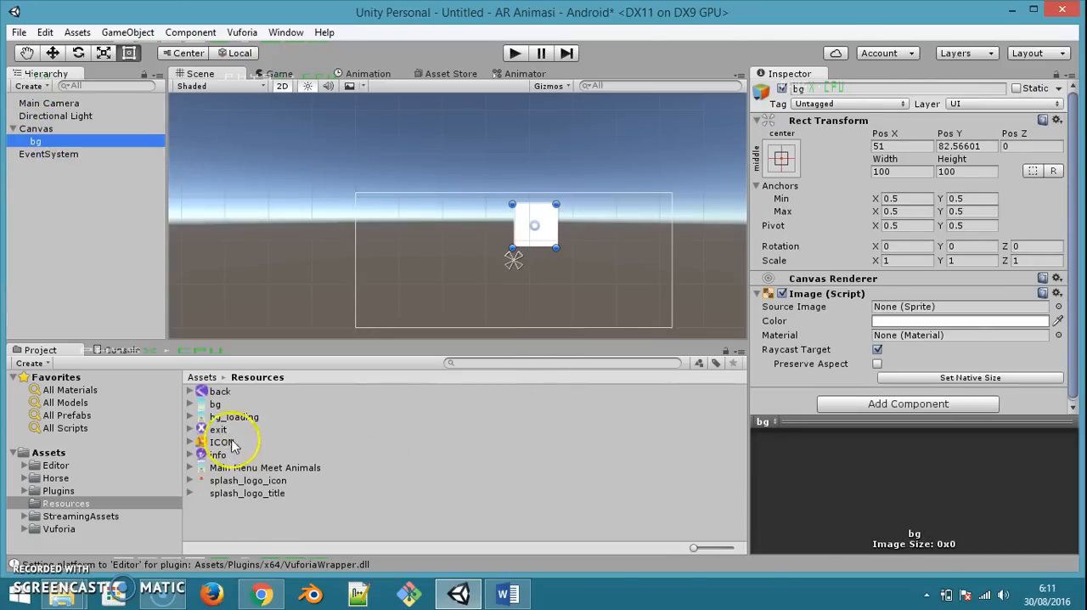
left_click_drag(217, 406, 941, 310)
Anchor the bg object to stretch in both directions and set its Left, Top, Right and Bottom offsets to 0
left_click(776, 156)
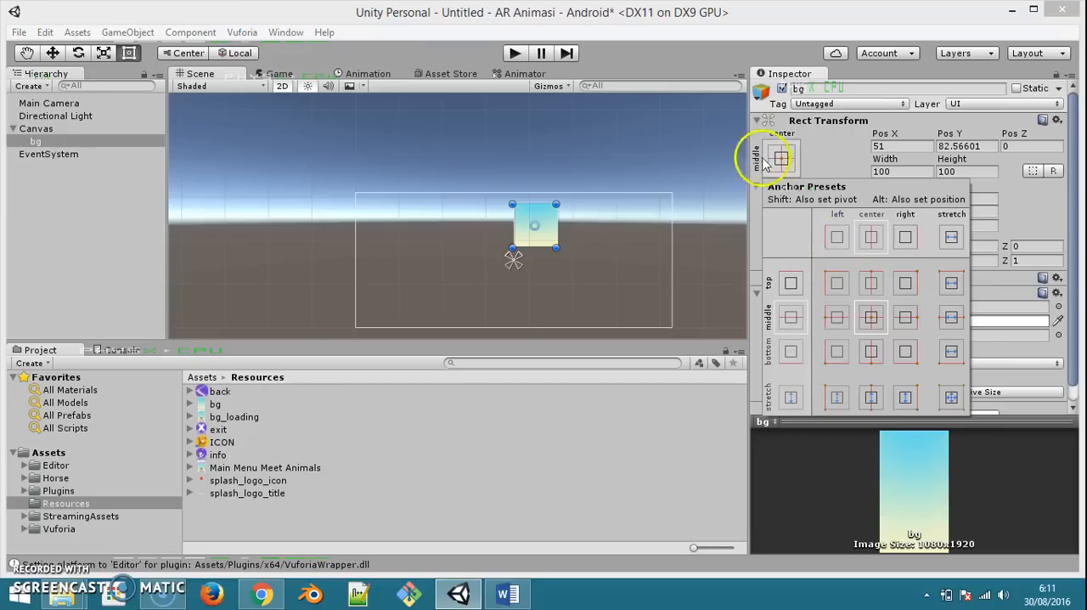
left_click(951, 399)
left_click(913, 146)
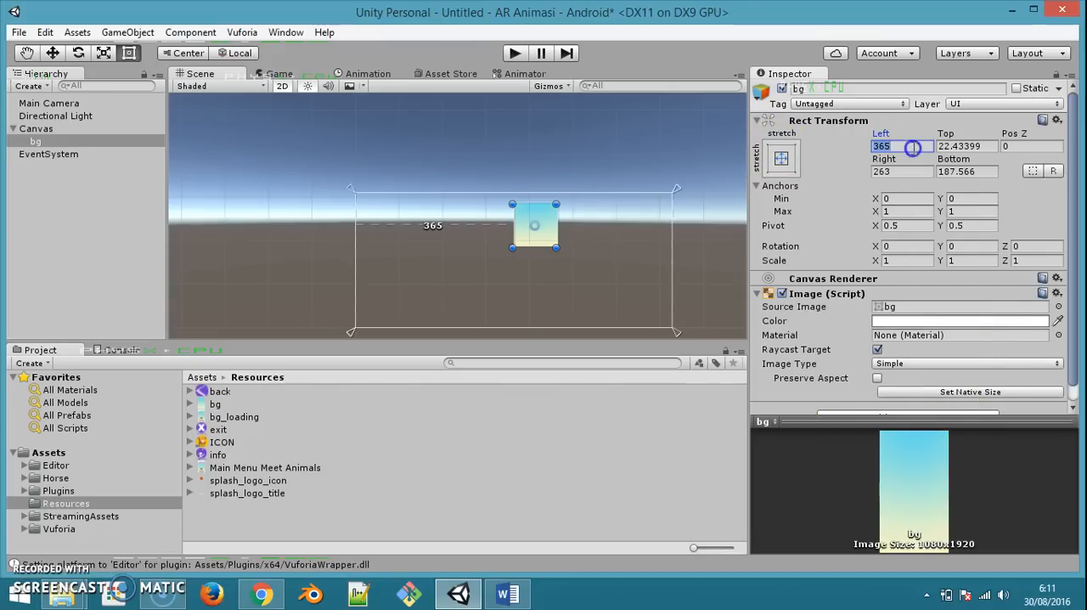
type("0")
key("Tab")
type("0")
key("Tab")
key("Tab")
type("0")
key("Tab")
type("0")
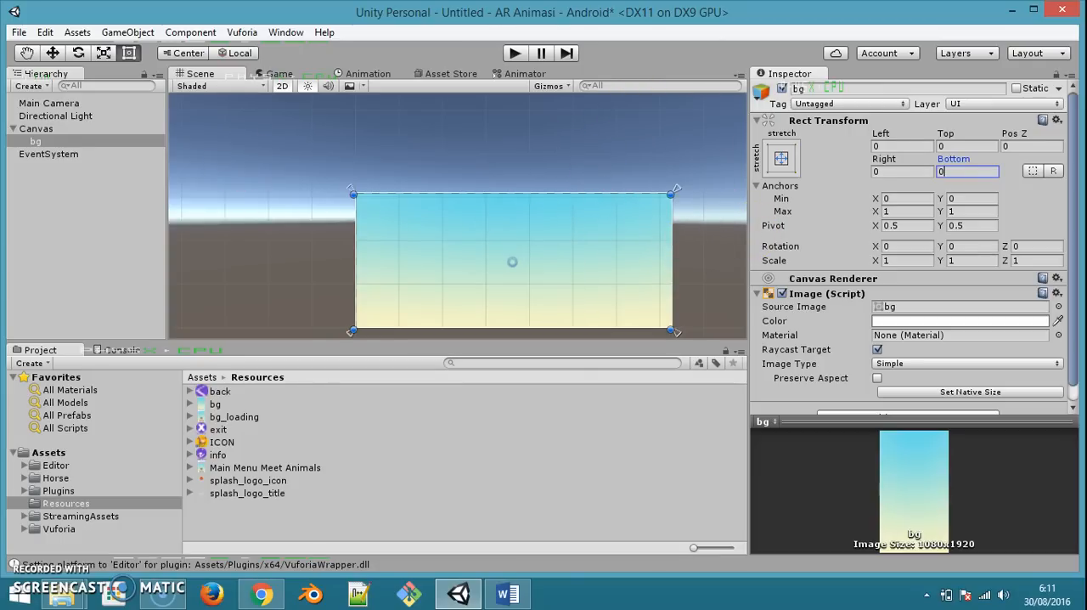
Add a UI Image as a child of bg and assign splash_logo_icon as its source image
right_click(56, 142)
mouse_move(153, 361)
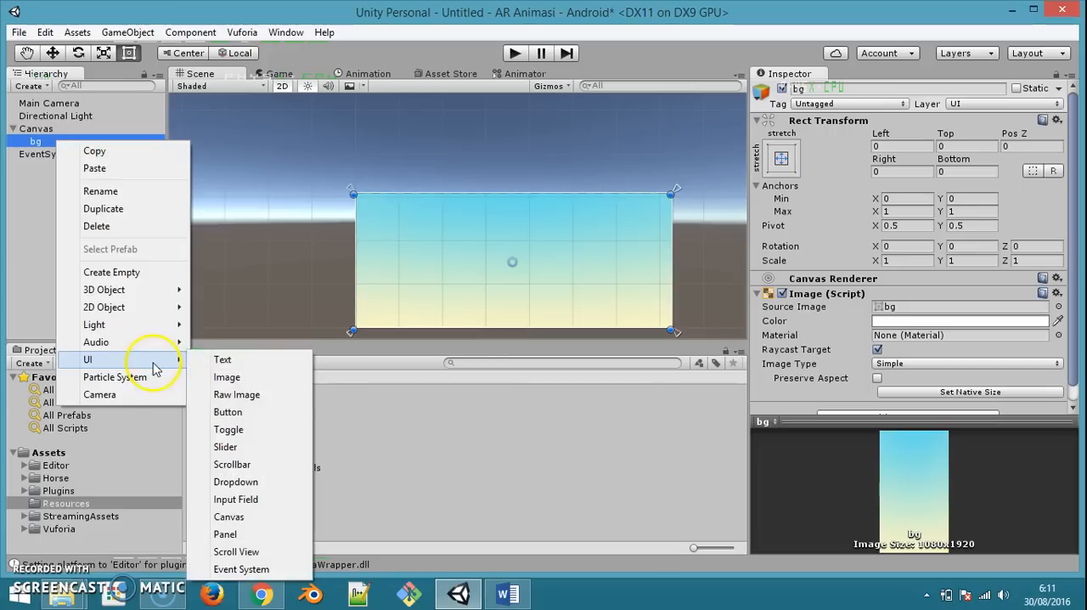
left_click(252, 384)
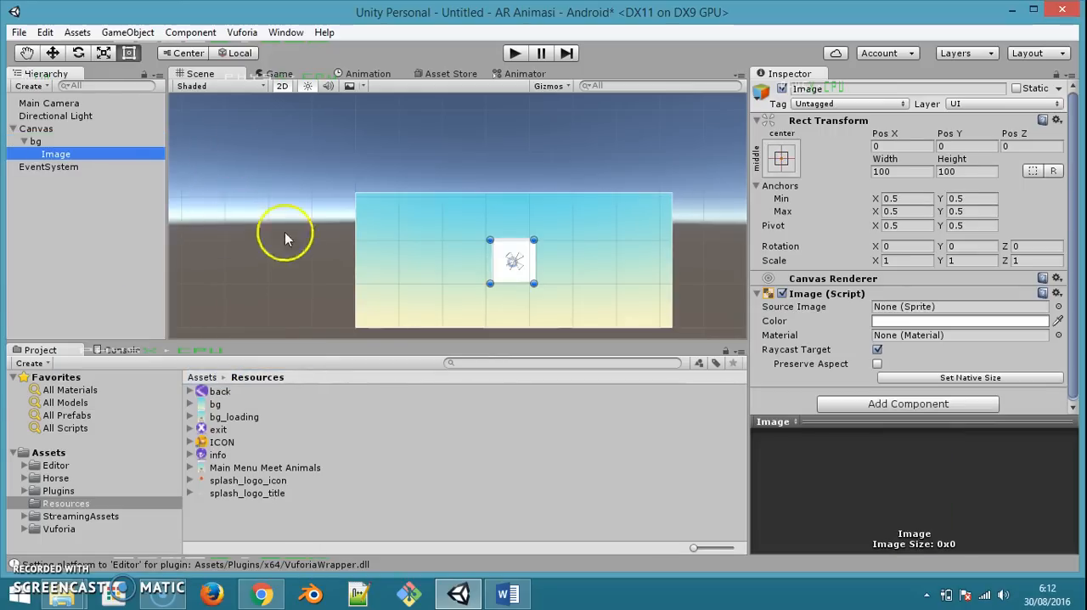
left_click(245, 482)
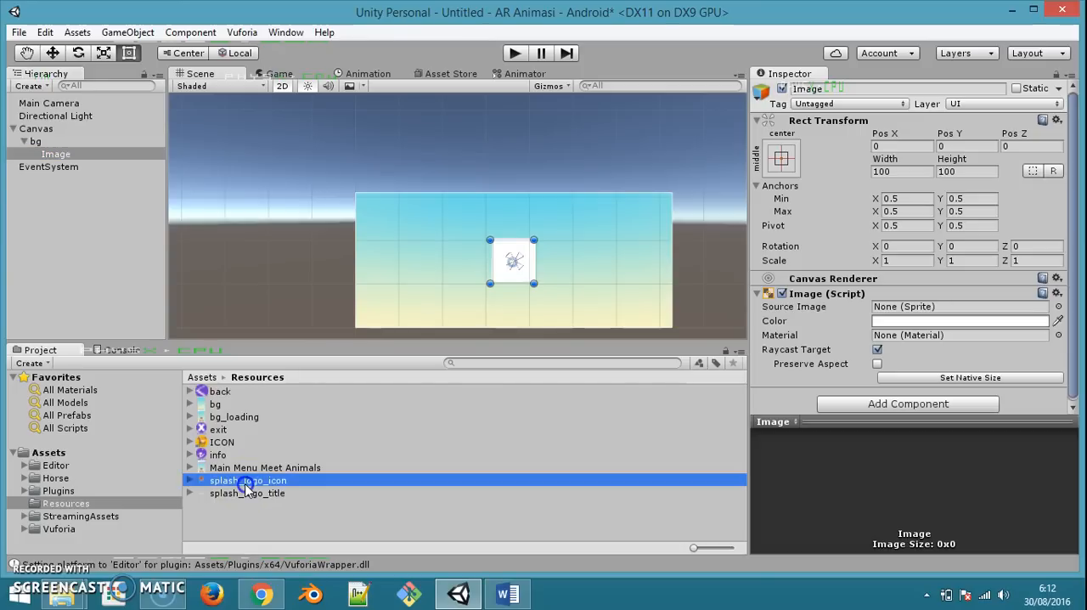
left_click_drag(297, 484, 902, 306)
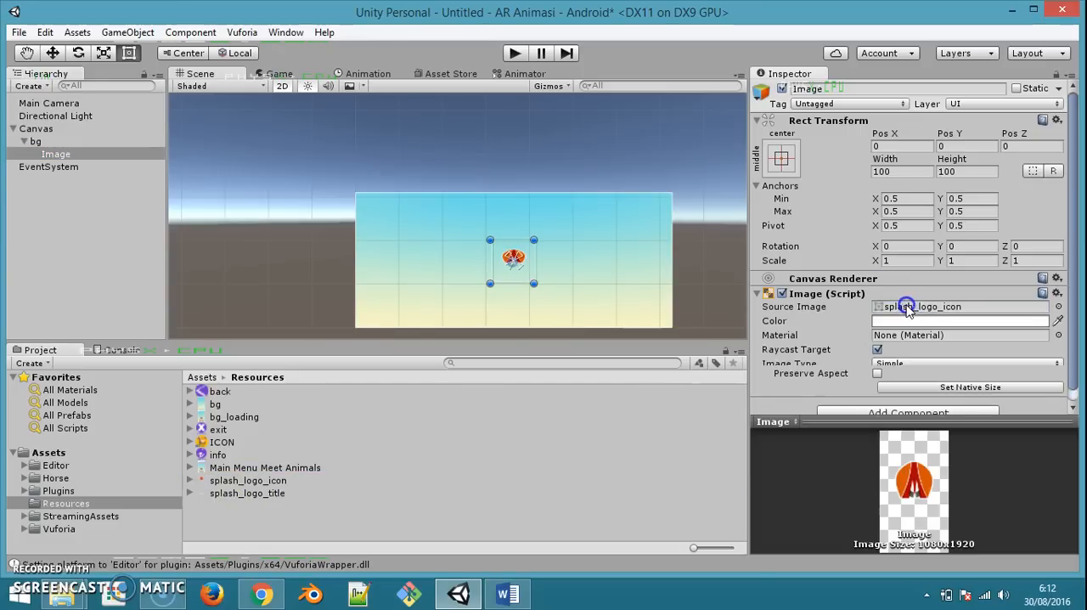
Stretch the logo icon image's anchors in both directions and set its Left, Top, Right and Bottom offsets to 0
left_click(781, 158)
left_click(952, 397)
left_click(903, 147)
type("0")
key("Tab")
type("0")
key("Tab")
type("0")
key("Tab")
type("0")
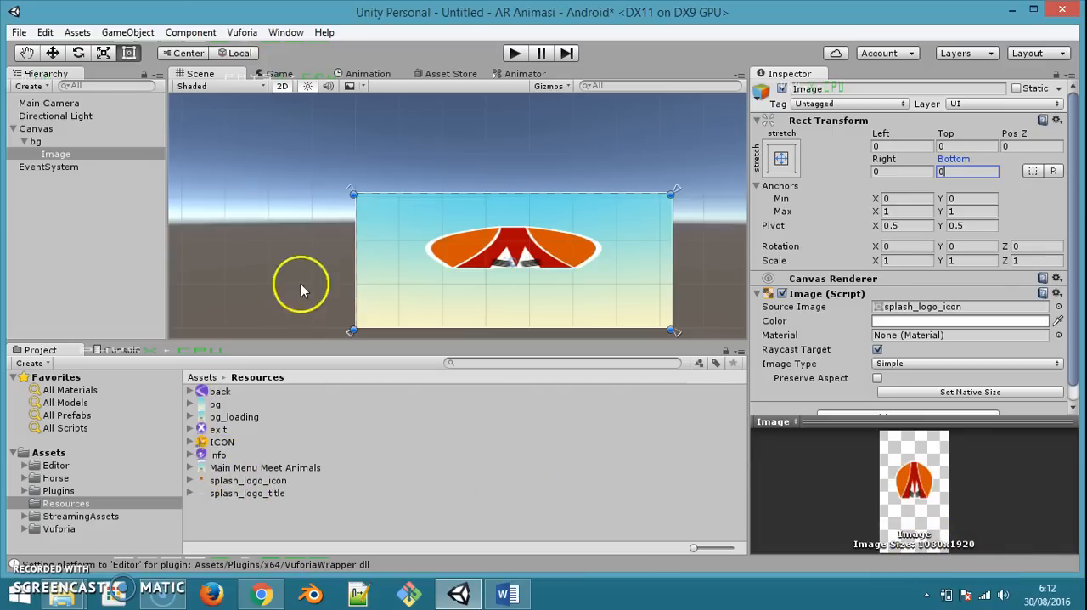
Review the import settings and image dimensions of the bg and splash_logo_icon assets
left_click(218, 406)
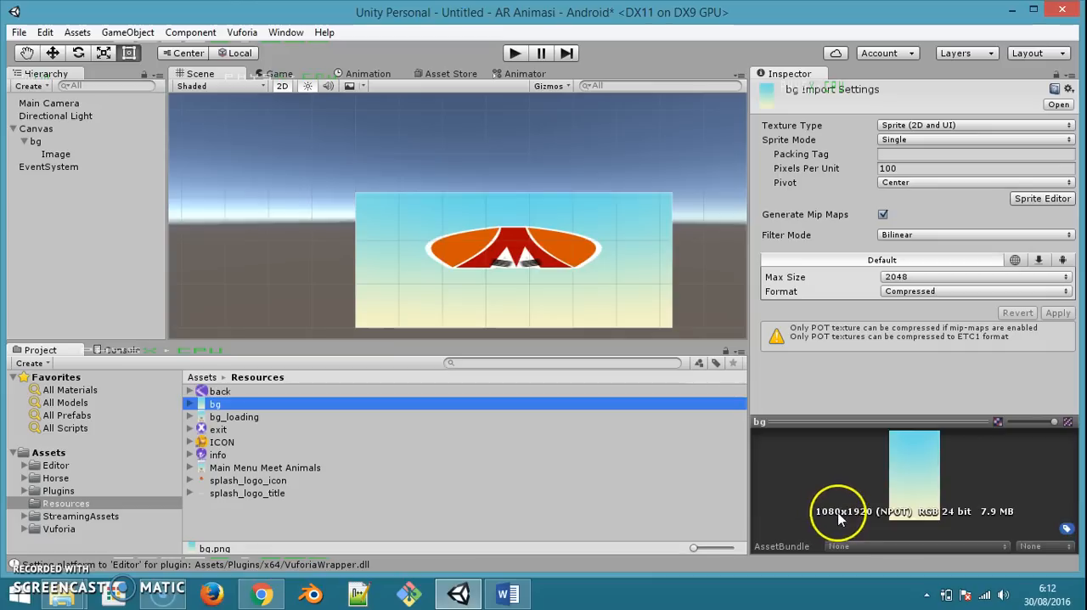
left_click(238, 480)
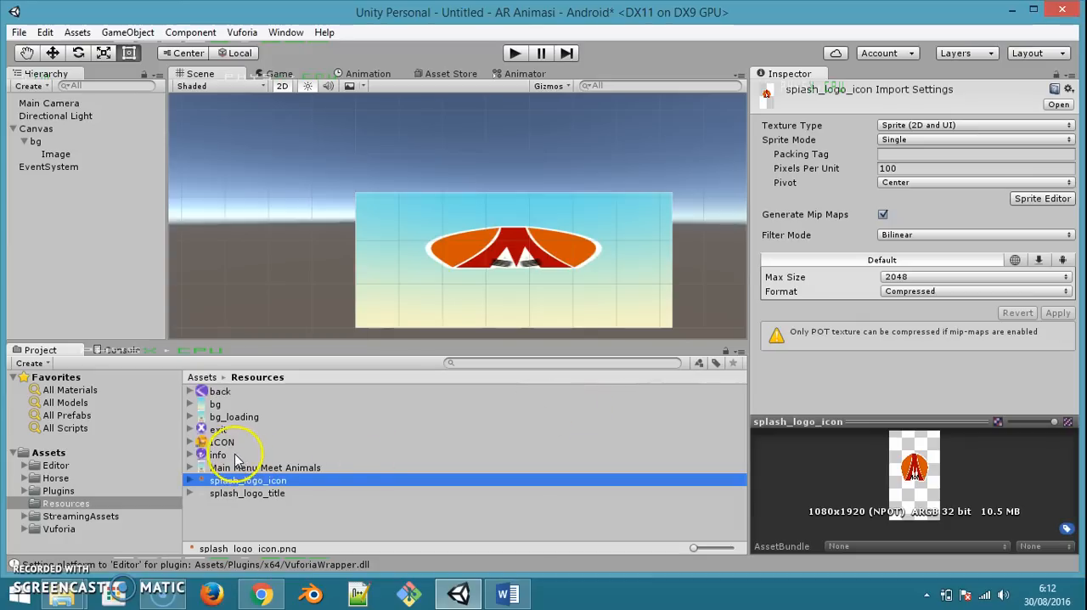
Try shrinking the bg object in the scene to check how its child logo scales with it
right_click(39, 133)
left_click(33, 142)
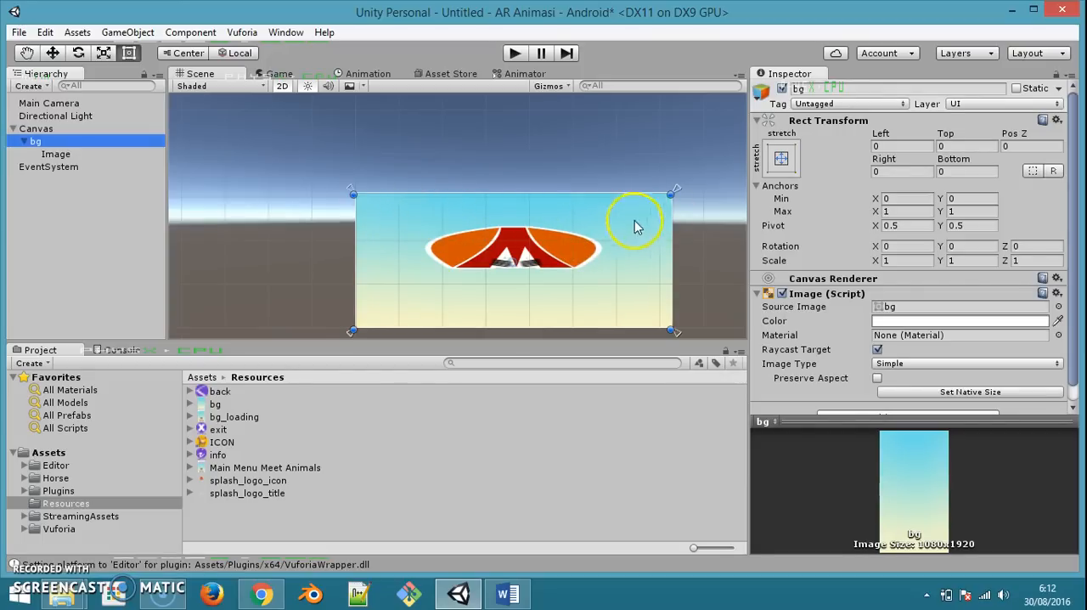
left_click_drag(672, 193, 548, 250)
left_click_drag(548, 327, 582, 257)
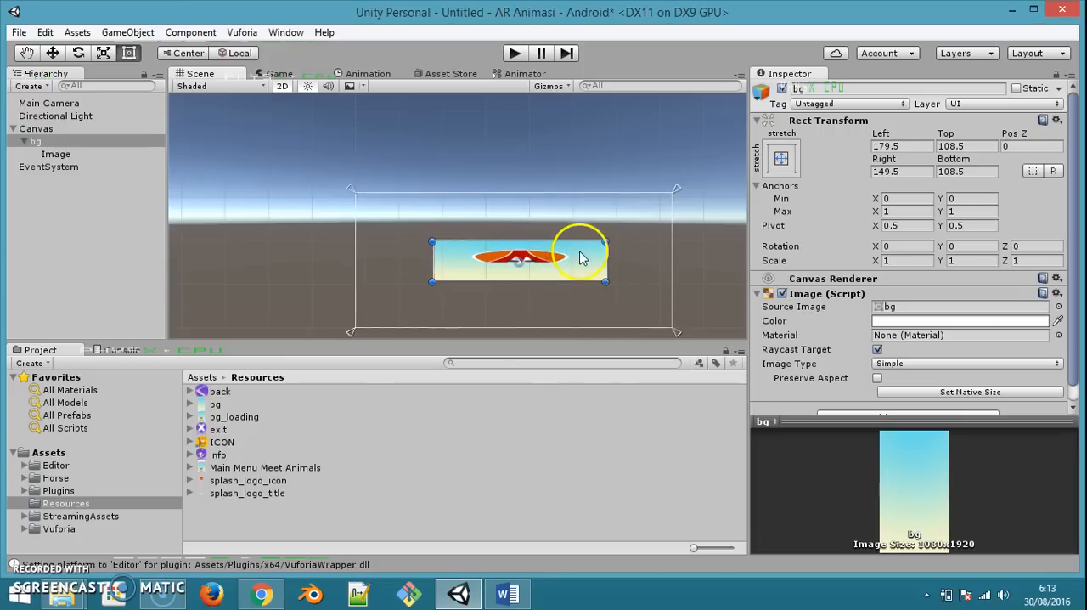
Restore bg to the full canvas size by setting its Left, Top, Right and Bottom offsets to 0
left_click(908, 146)
type("0")
key("Tab")
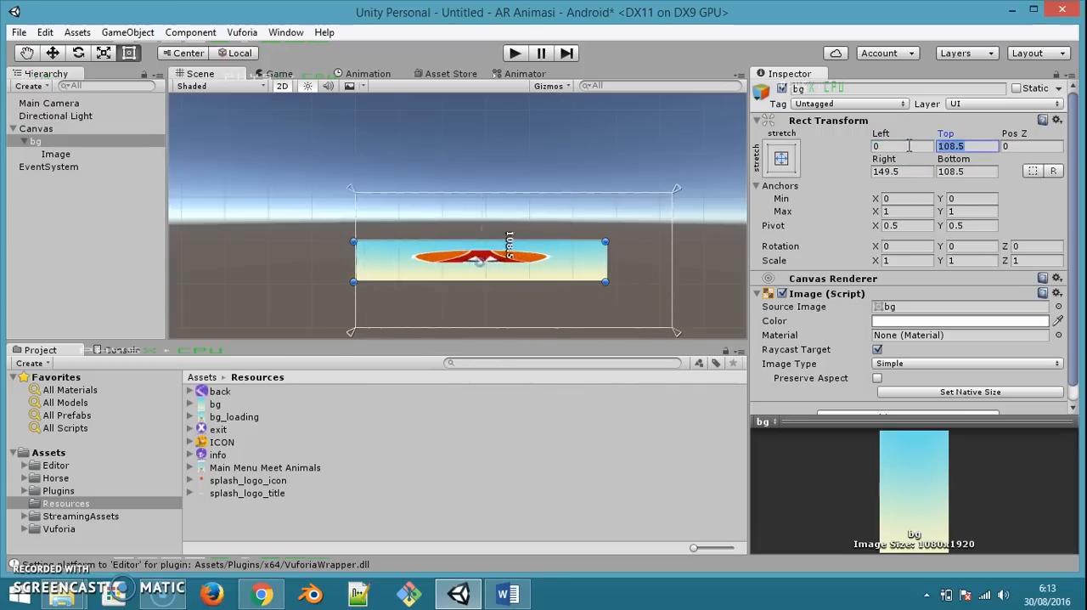
type("0")
key("Tab")
key("Tab")
type("0")
key("Tab")
type("0")
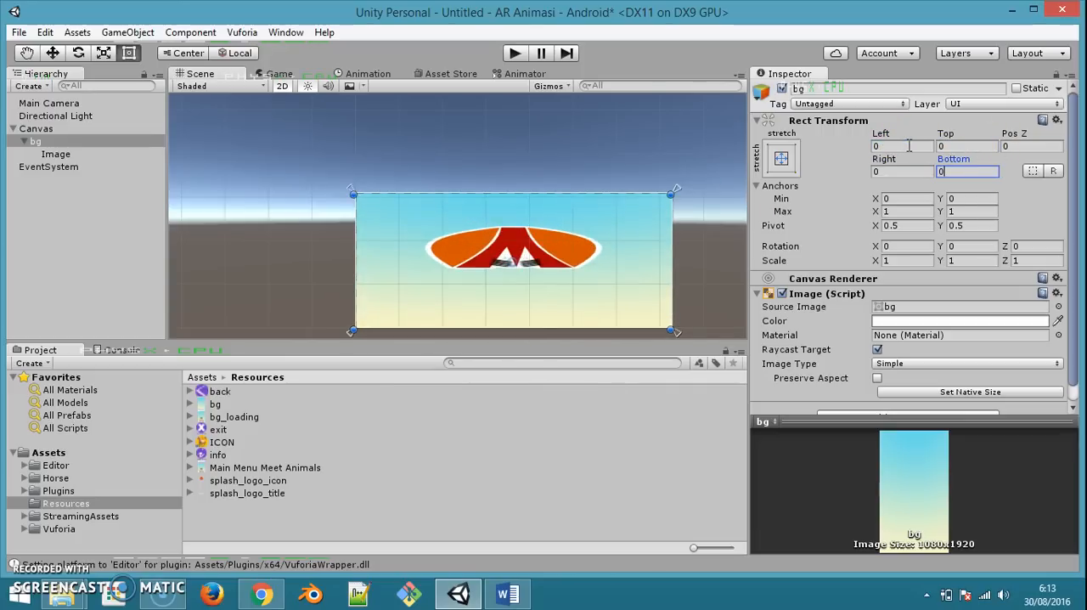
left_click(969, 146)
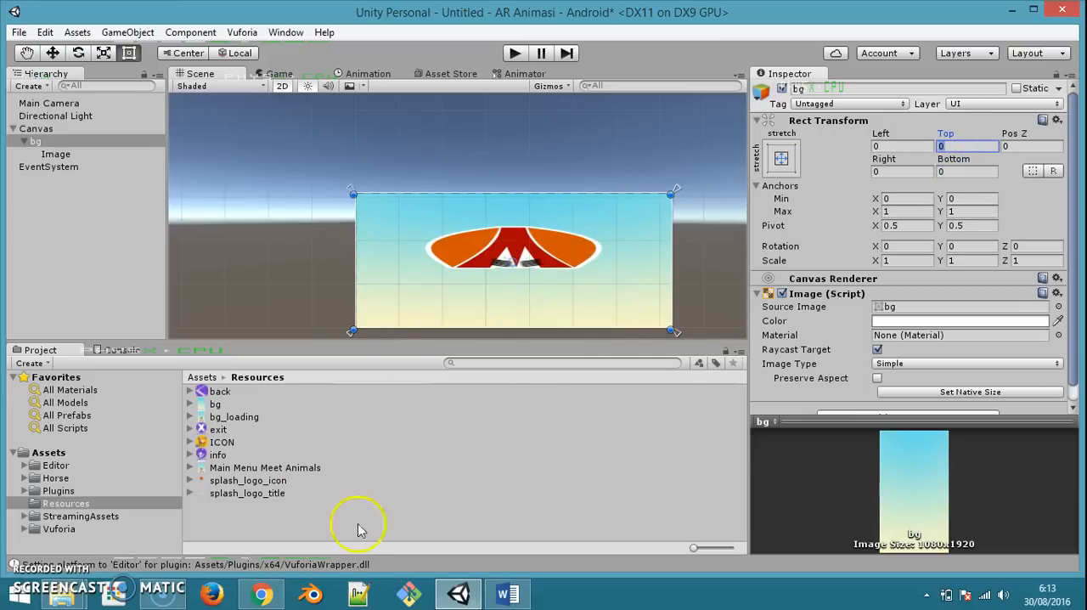
Add a second UI Image as a child of bg and assign splash_logo_title as its source image
left_click(242, 481)
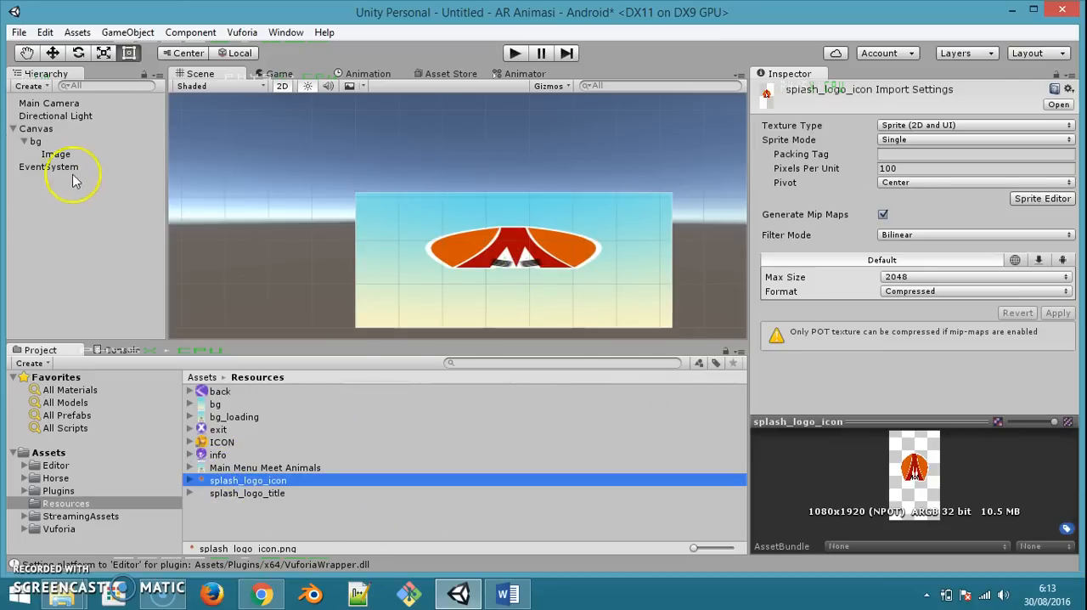
left_click(58, 153)
left_click(49, 141)
right_click(51, 143)
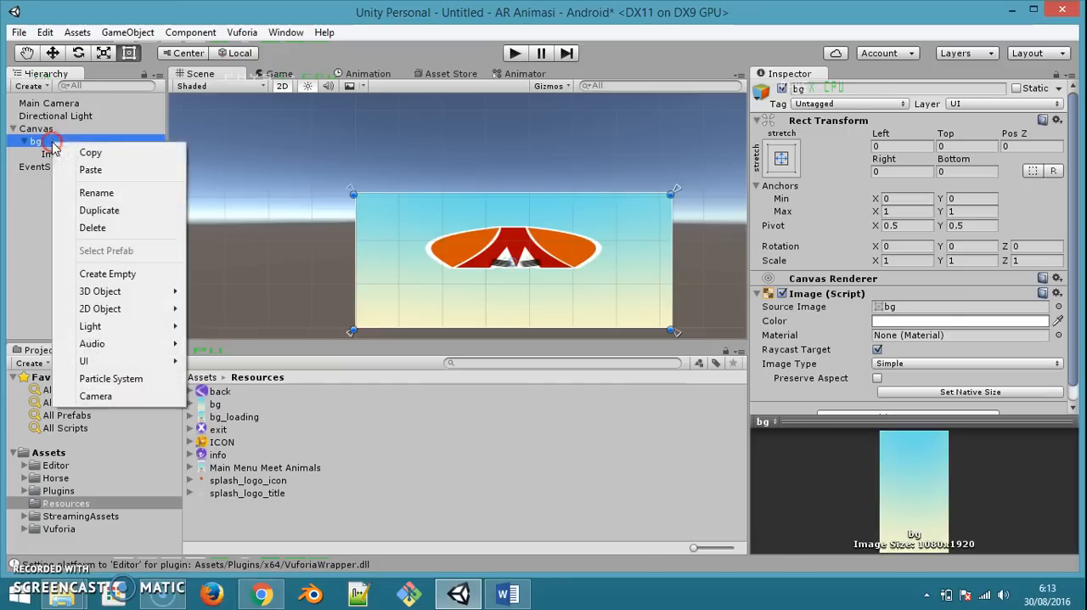
mouse_move(145, 362)
left_click(218, 380)
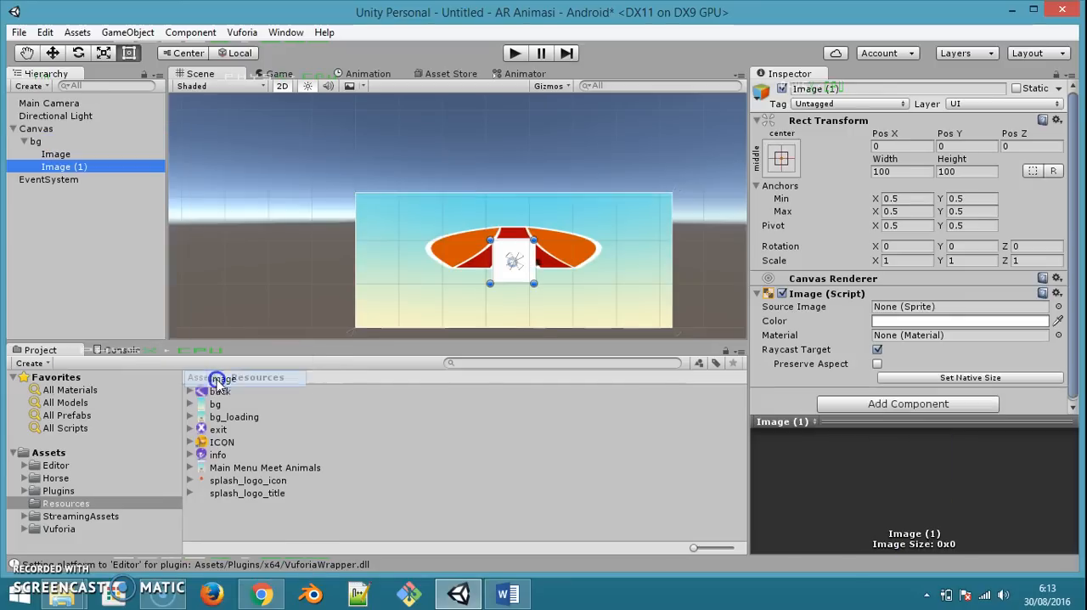
left_click_drag(265, 500, 926, 312)
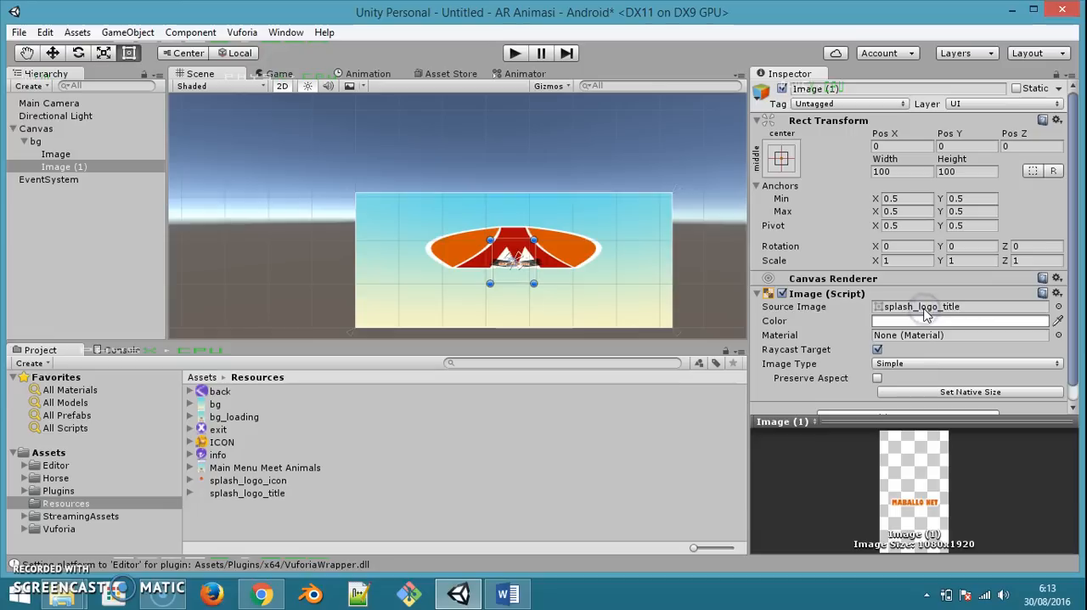
Stretch the logo title image's anchors in both directions and set its Left, Top, Right and Bottom offsets to 0
left_click(782, 159)
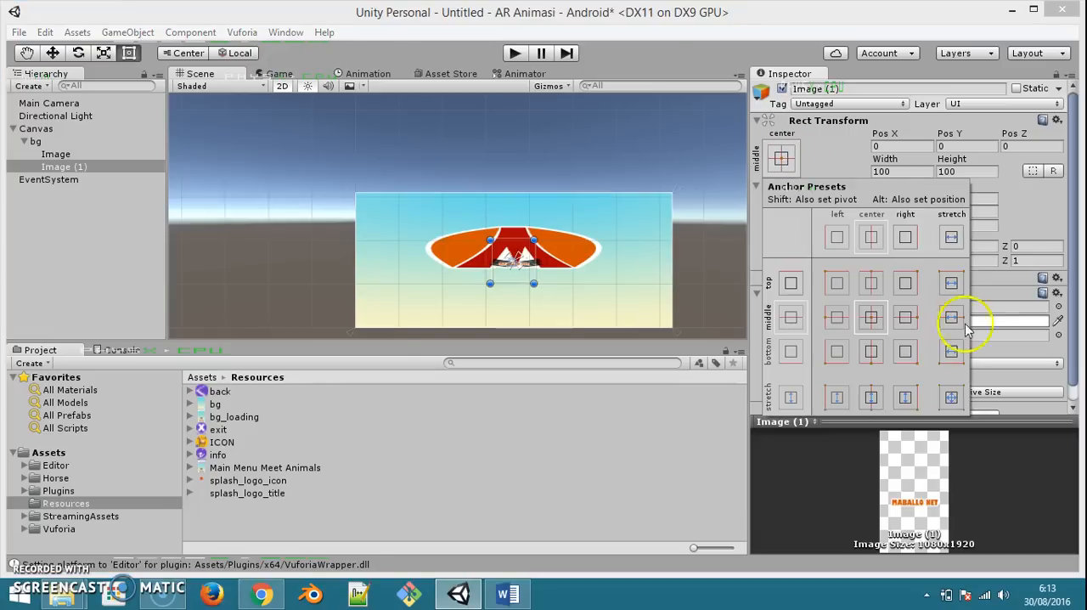
left_click(952, 397)
left_click(897, 139)
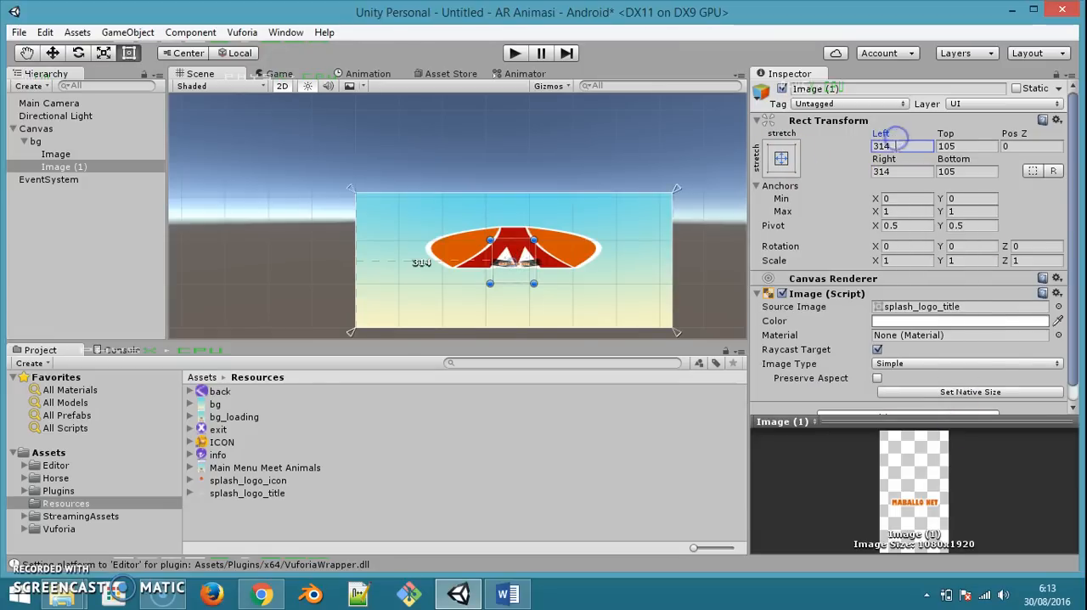
type("0")
key("Tab")
type("0")
key("Tab")
key("Tab")
type("0")
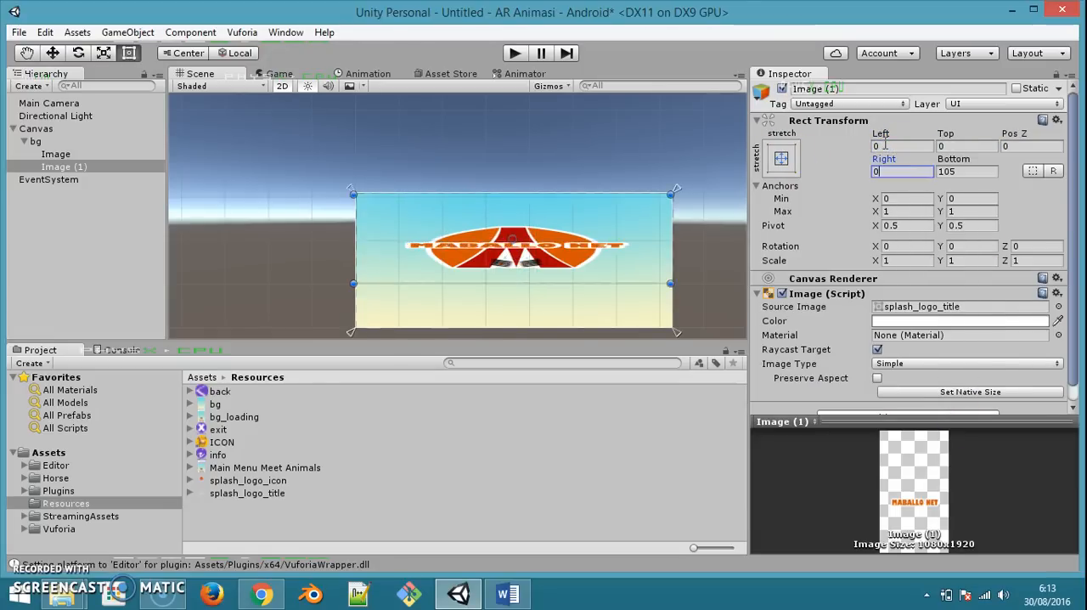
key("Tab")
type("0")
key("Tab")
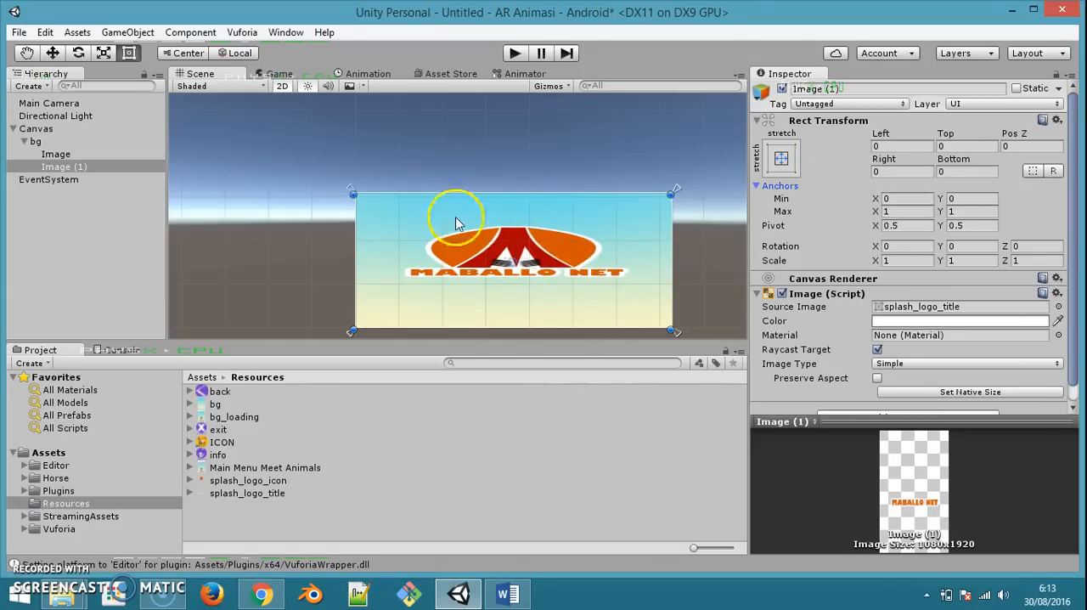
Save the scene as splash in the project's Assets folder
key("ctrl+s")
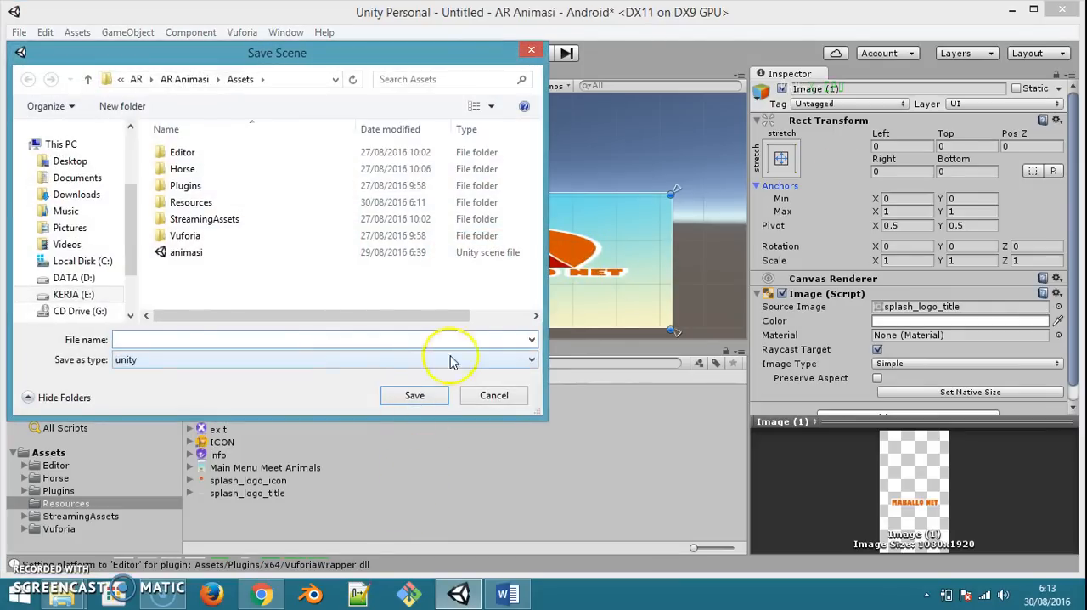
type("splash")
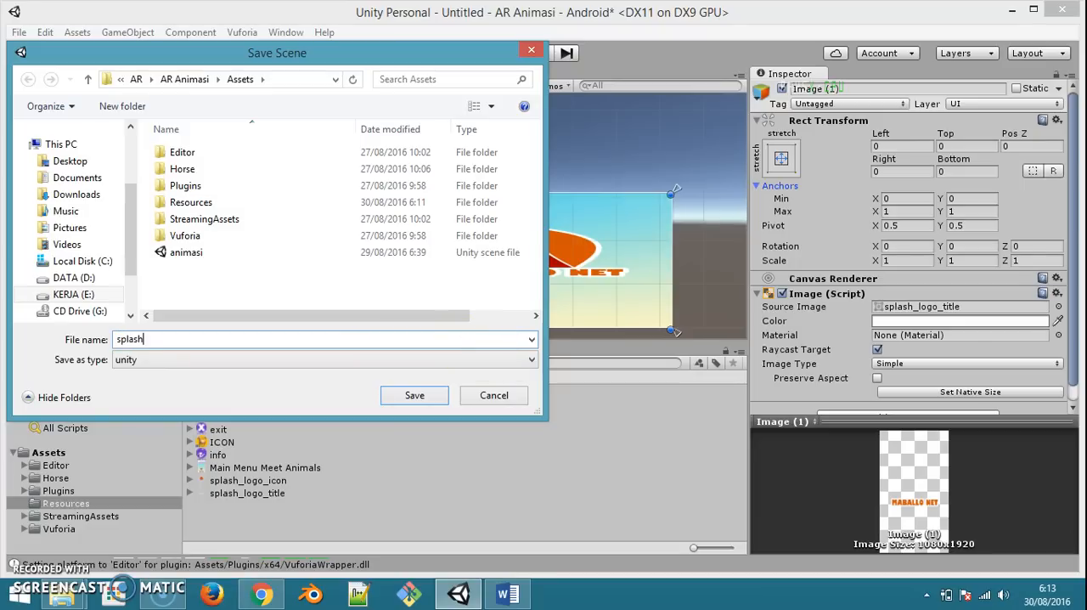
key("Return")
Create a C# script named splash in the Resources folder
right_click(334, 515)
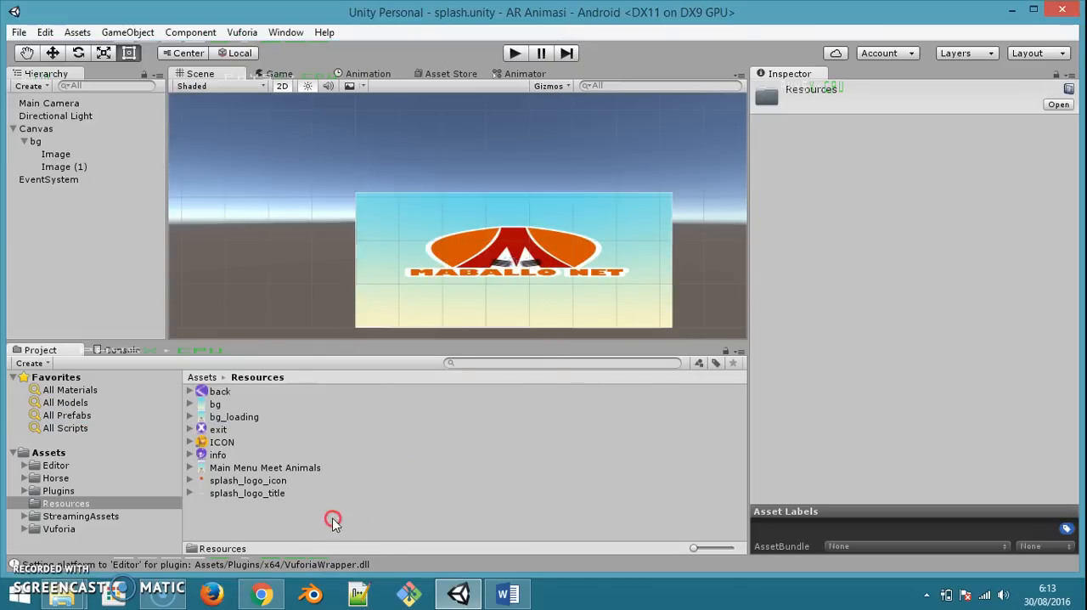
mouse_move(510, 228)
left_click(605, 188)
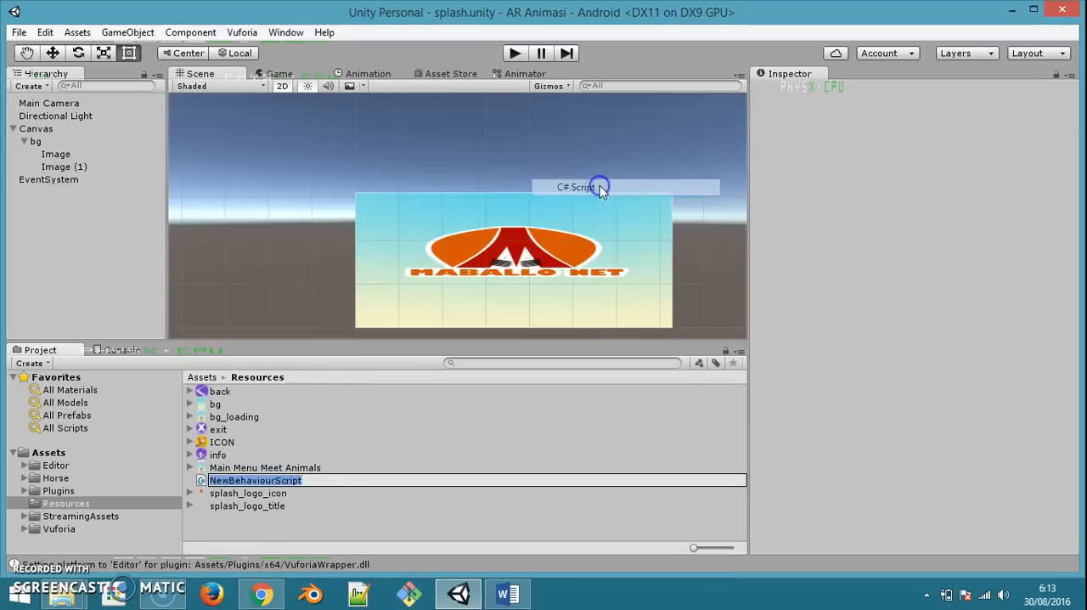
type("splash")
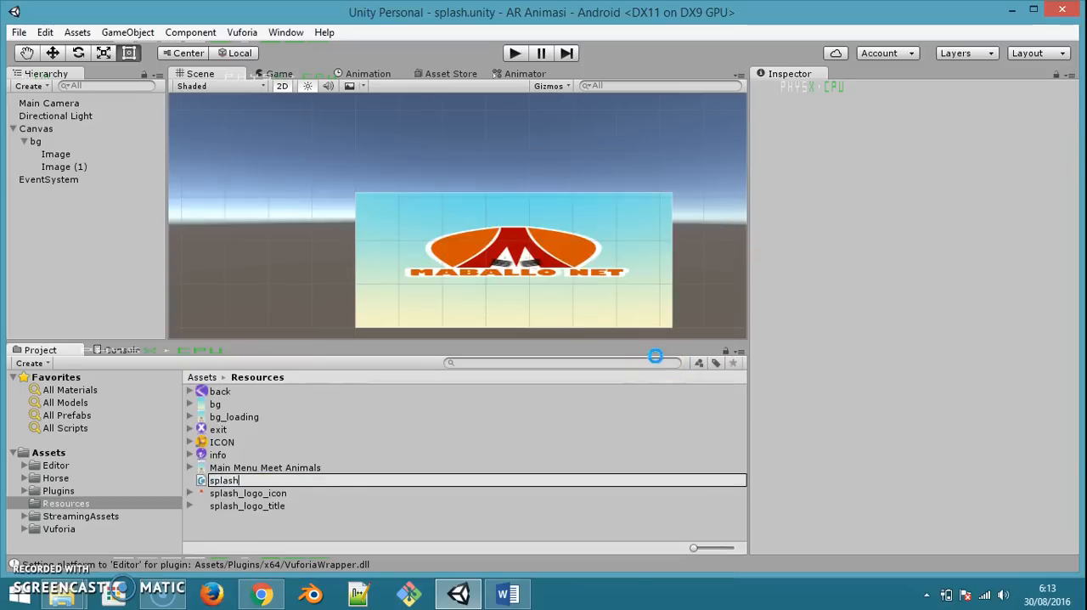
key("Return")
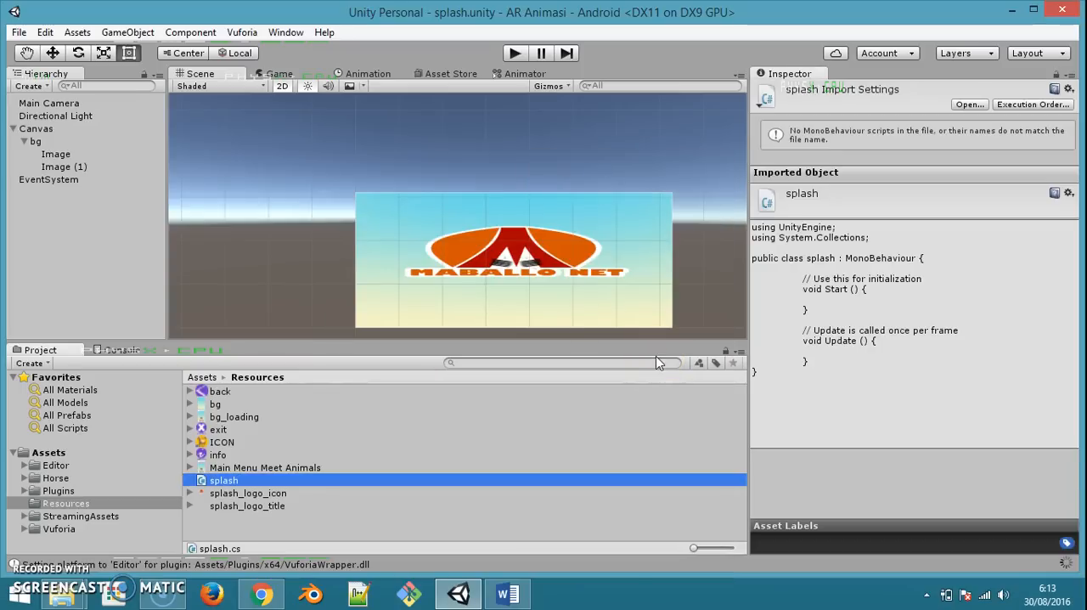
Show the splash script in File Explorer and open the splash CS file for editing
right_click(261, 489)
left_click(322, 210)
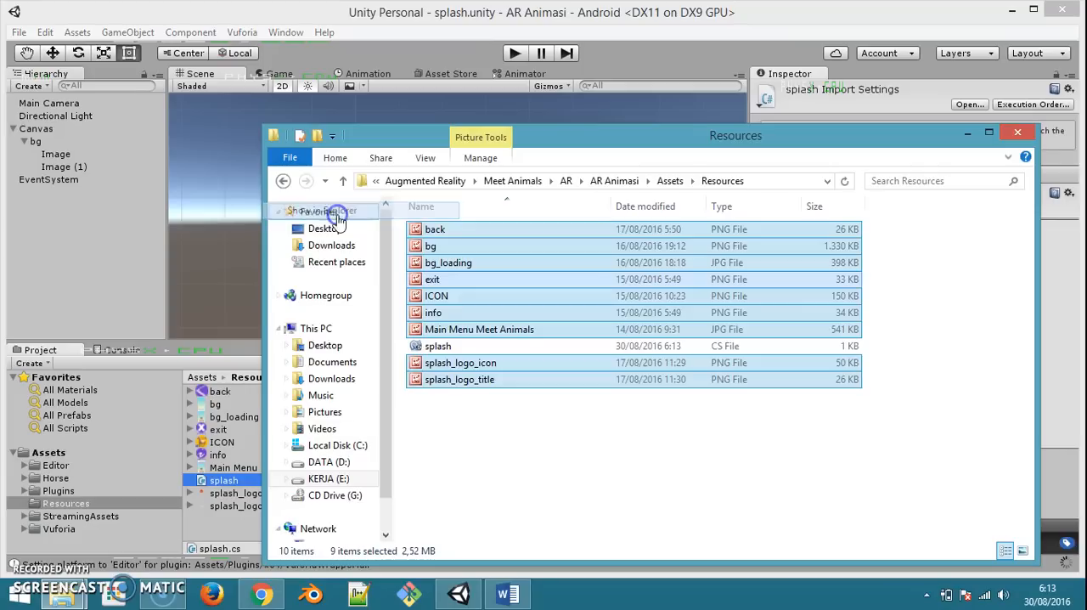
left_click(439, 348)
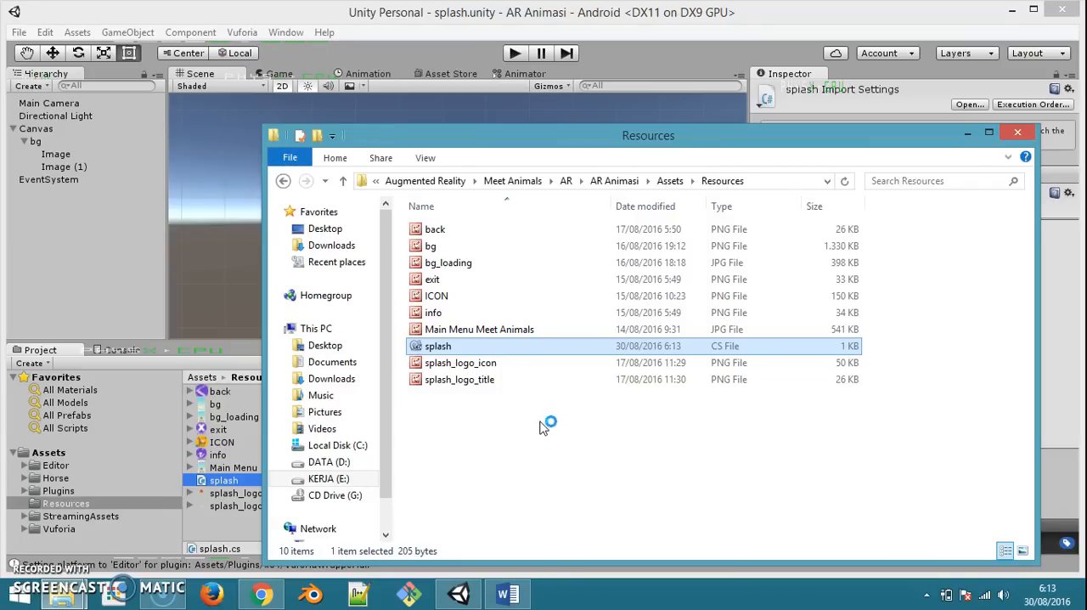
Switch to the SCRIPTS document in Word and copy the Start and Example methods from the SPLASH section
left_click(507, 593)
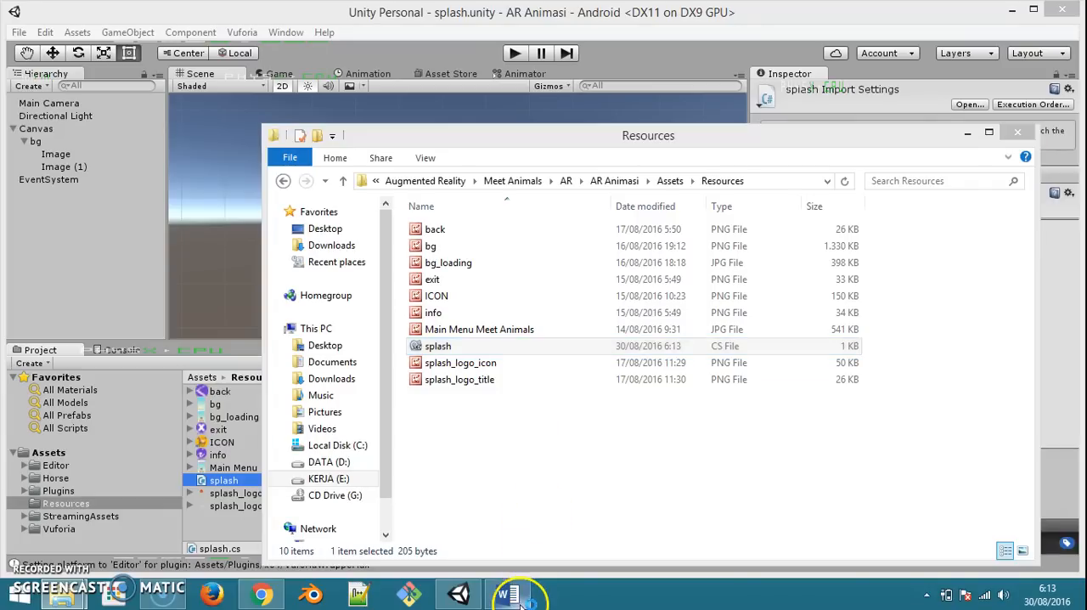
scroll(679, 314, "up", 4)
left_click(748, 313)
scroll(753, 318, "up", 2)
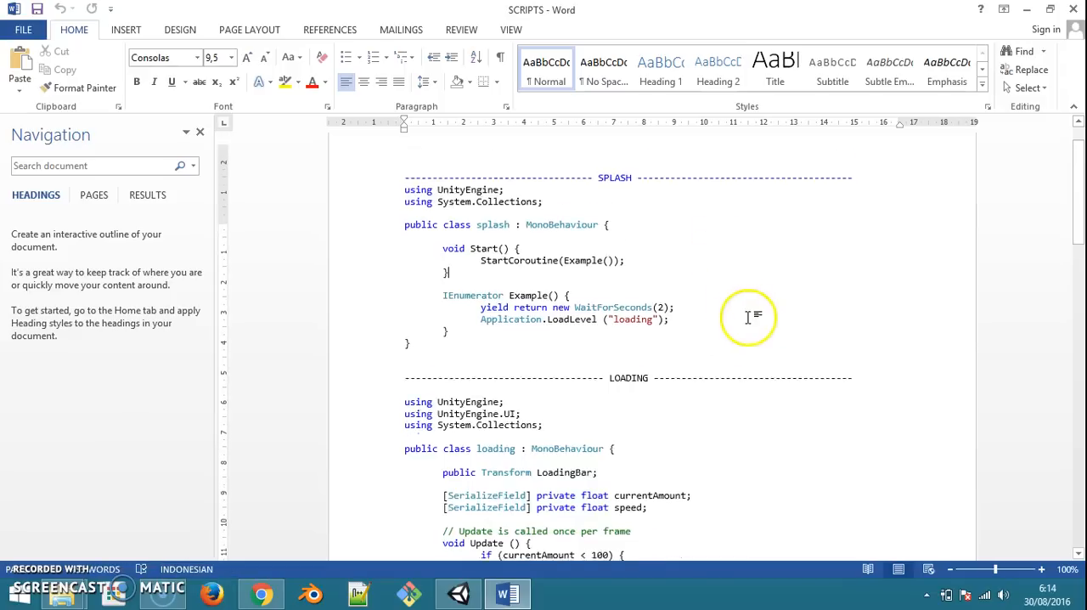
scroll(738, 340, "down", 4)
scroll(934, 306, "down", 4)
left_click_drag(1068, 267, 1071, 149)
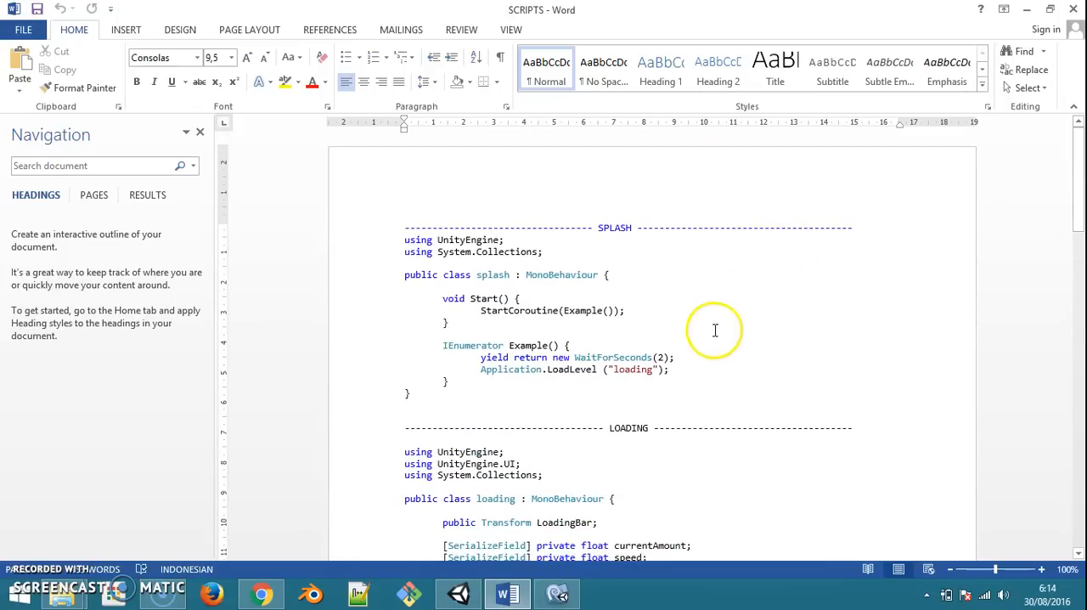
left_click_drag(434, 300, 453, 383)
key("ctrl+c")
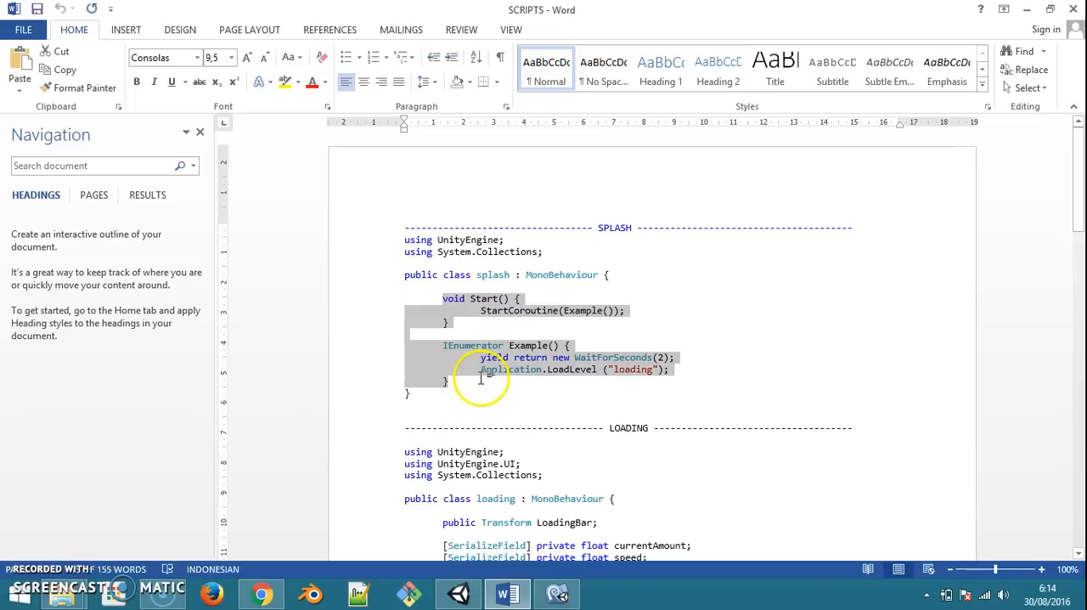
In MonoDevelop, replace the default Start and Update methods of splash.cs with the copied Start and Example code, and save the script
left_click(558, 592)
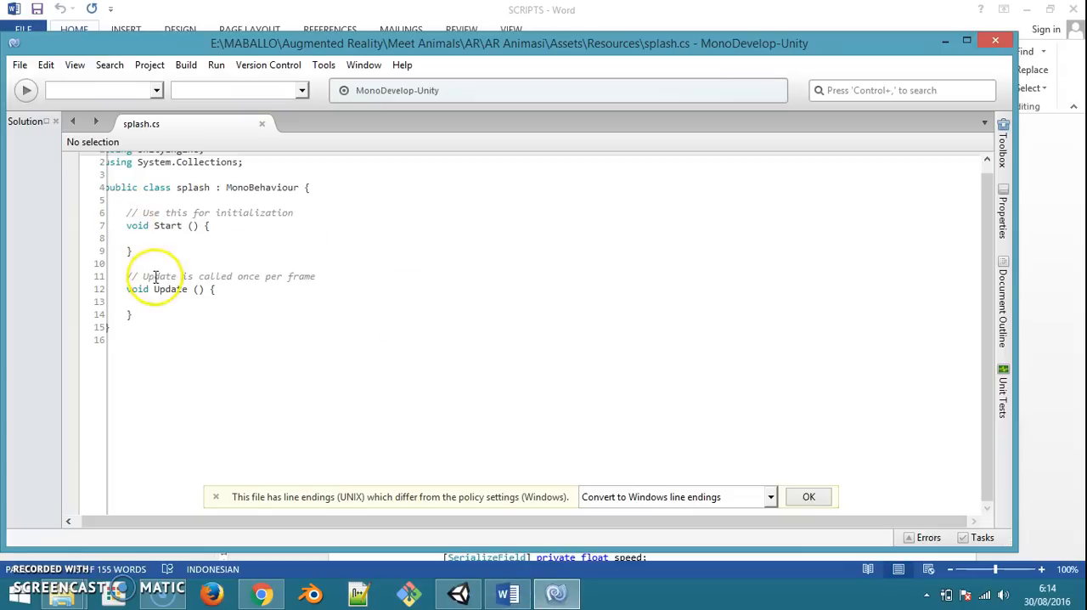
left_click(227, 523)
left_click(149, 319)
left_click_drag(149, 319, 128, 209)
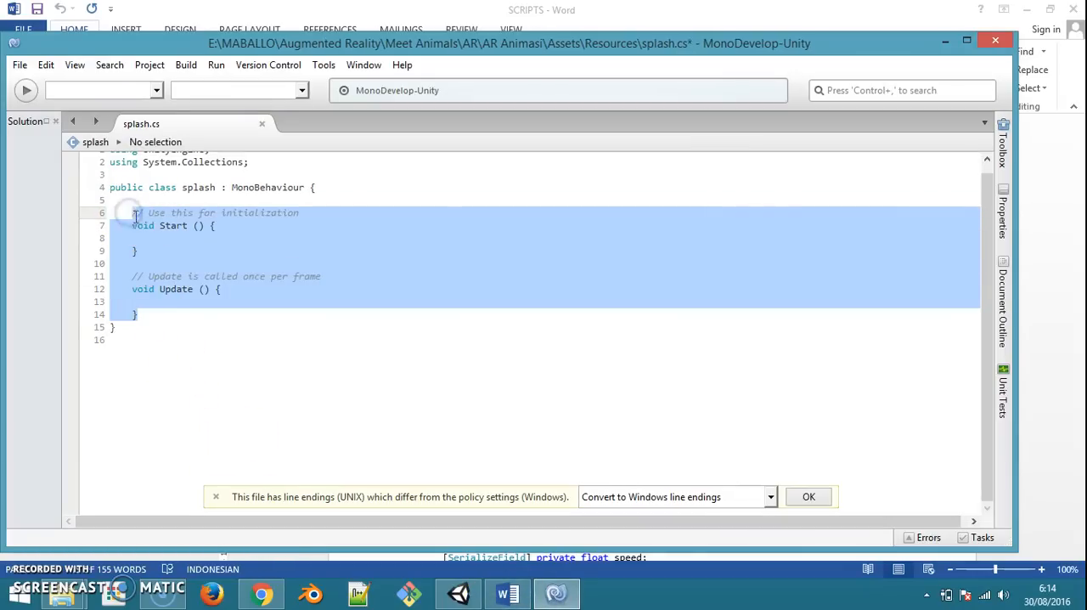
key("ctrl+v")
key("ctrl+s")
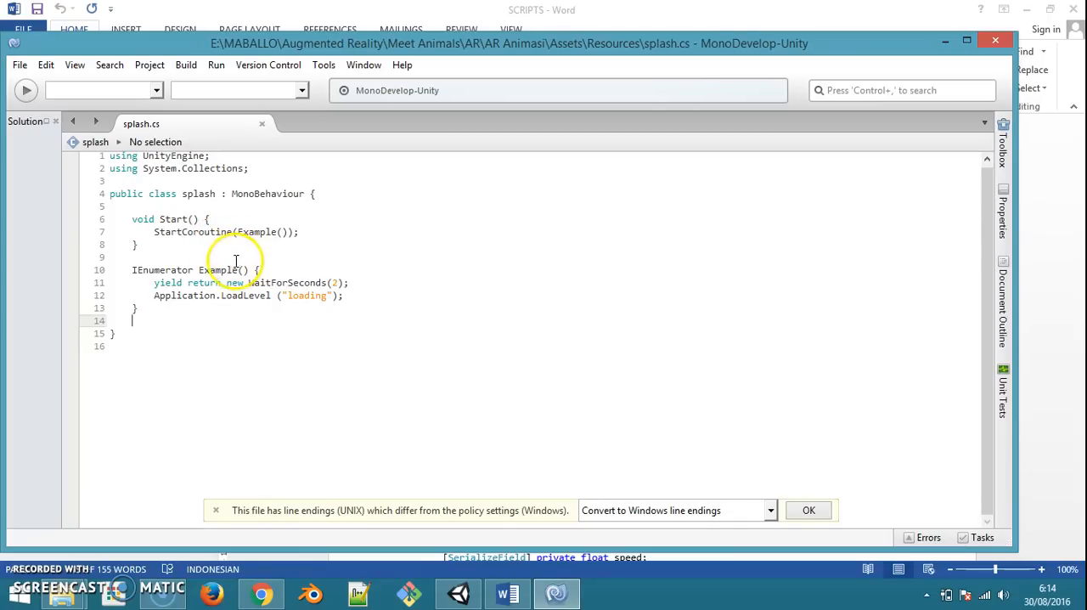
Examine the Example coroutine in splash.cs, its WaitForSeconds delay and the LoadLevel call that opens the loading scene
left_click(134, 270)
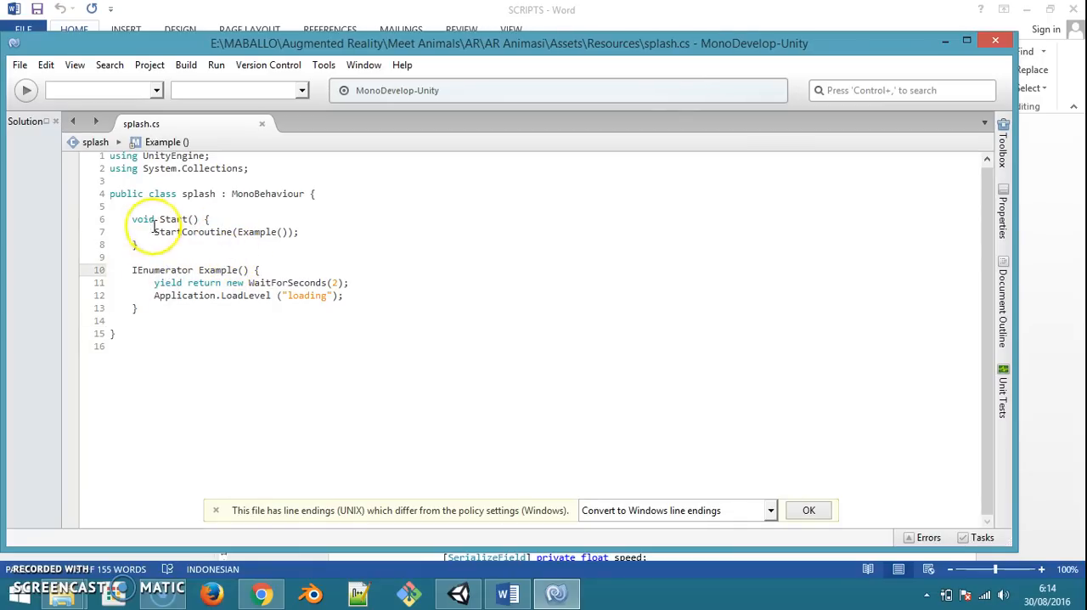
left_click_drag(129, 270, 293, 269)
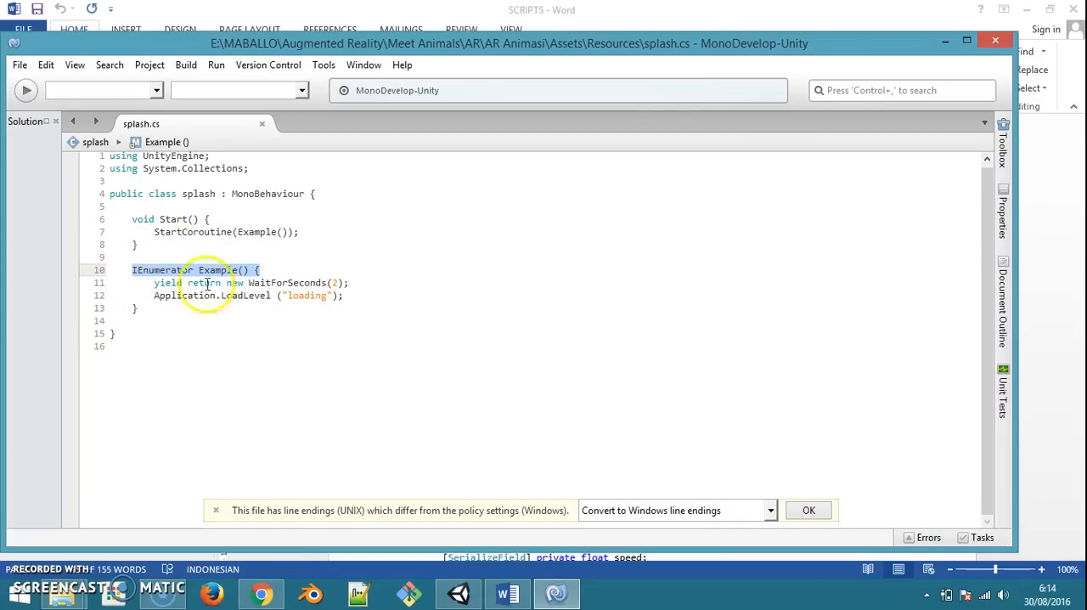
left_click(180, 285)
left_click(145, 269)
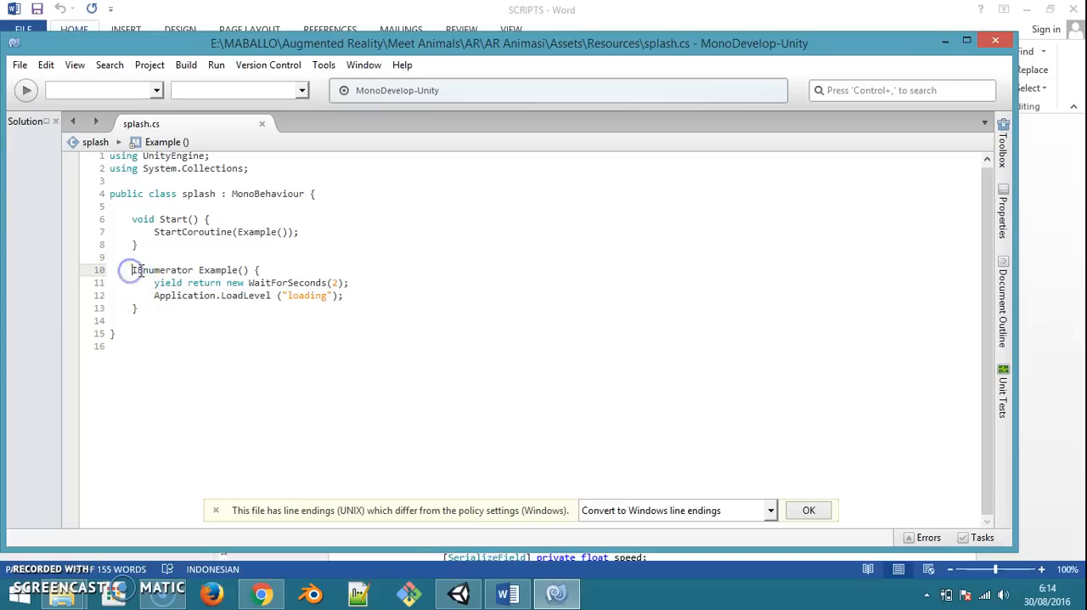
double_click(268, 285)
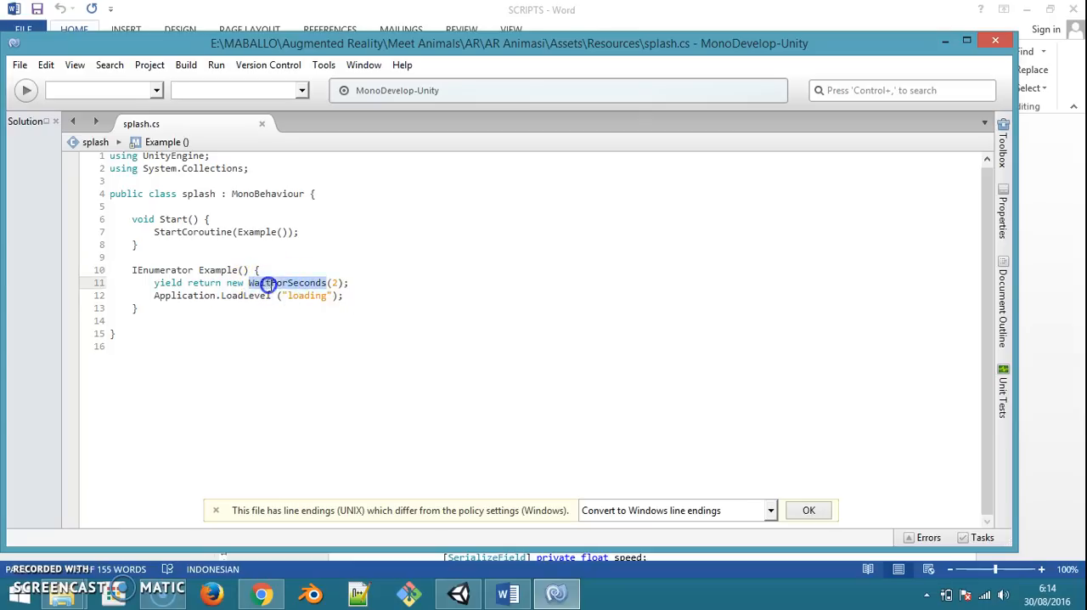
left_click(365, 283)
left_click_drag(153, 296, 350, 297)
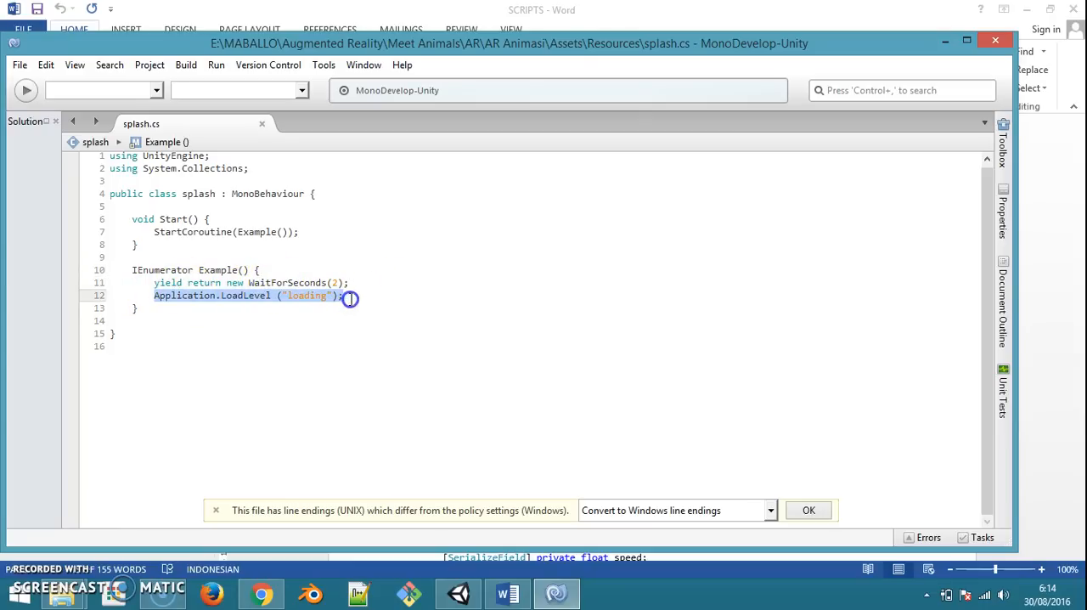
left_click(317, 296)
left_click_drag(353, 296, 209, 297)
left_click(182, 245)
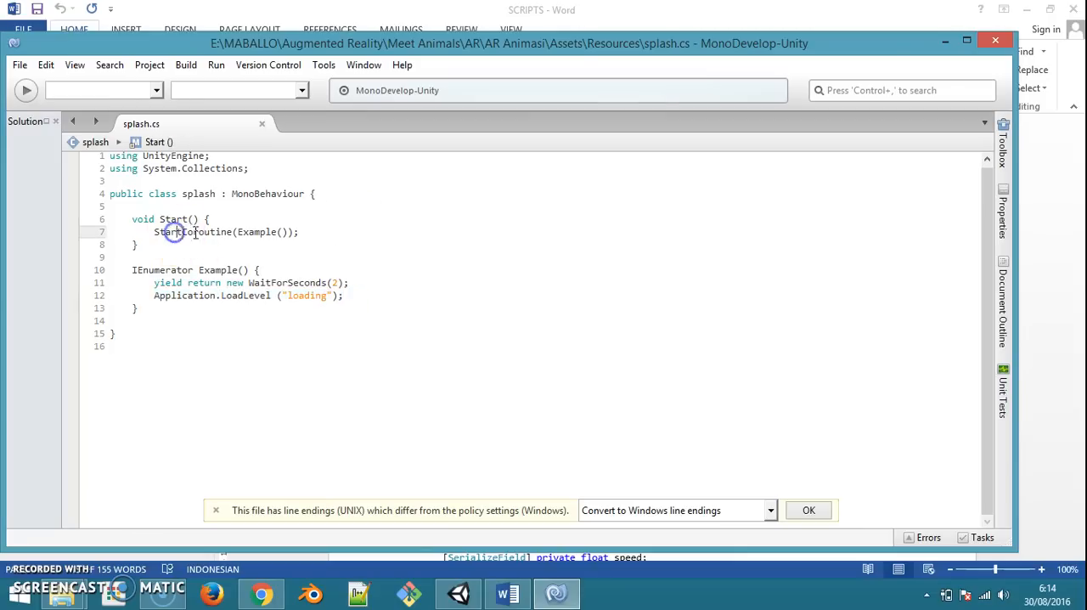
Switch back to Unity and create a new scene
left_click(945, 40)
left_click(460, 593)
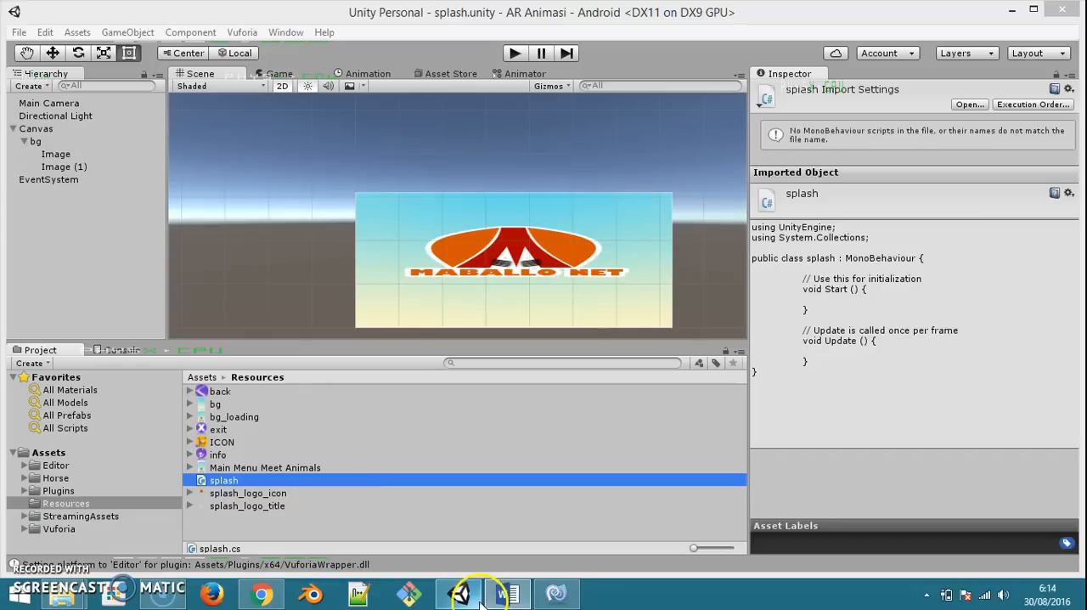
left_click(19, 32)
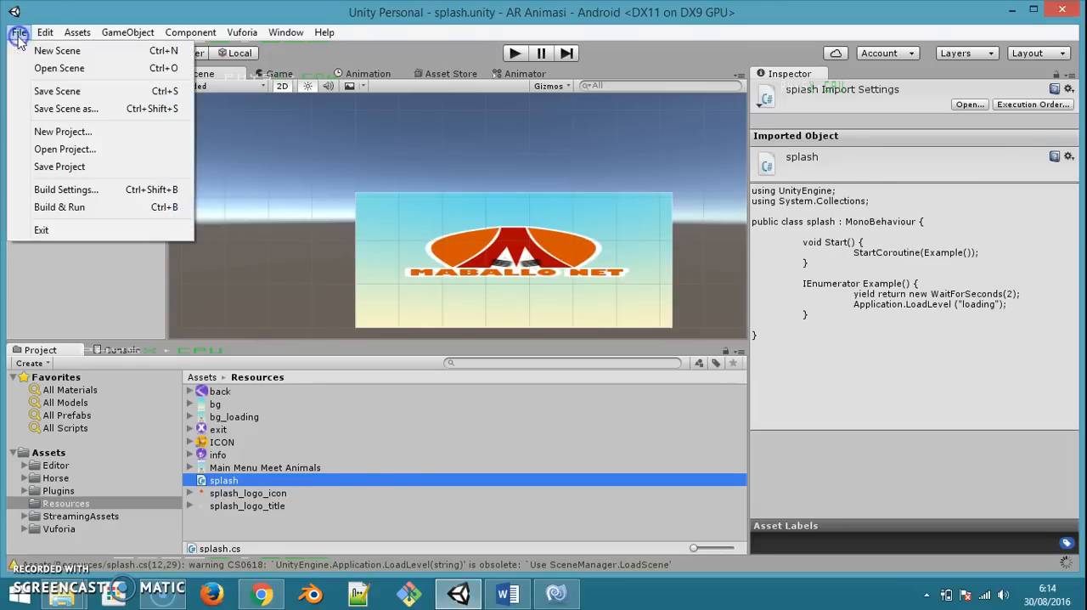
left_click(34, 50)
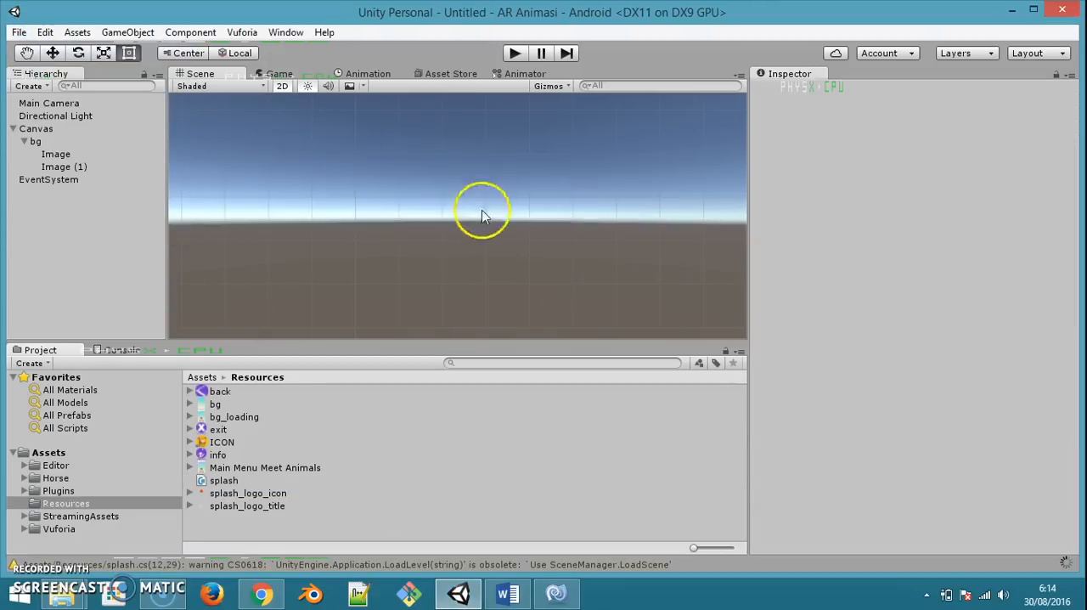
Add a UI Image to the new scene and assign bg_loading as its source image
right_click(61, 237)
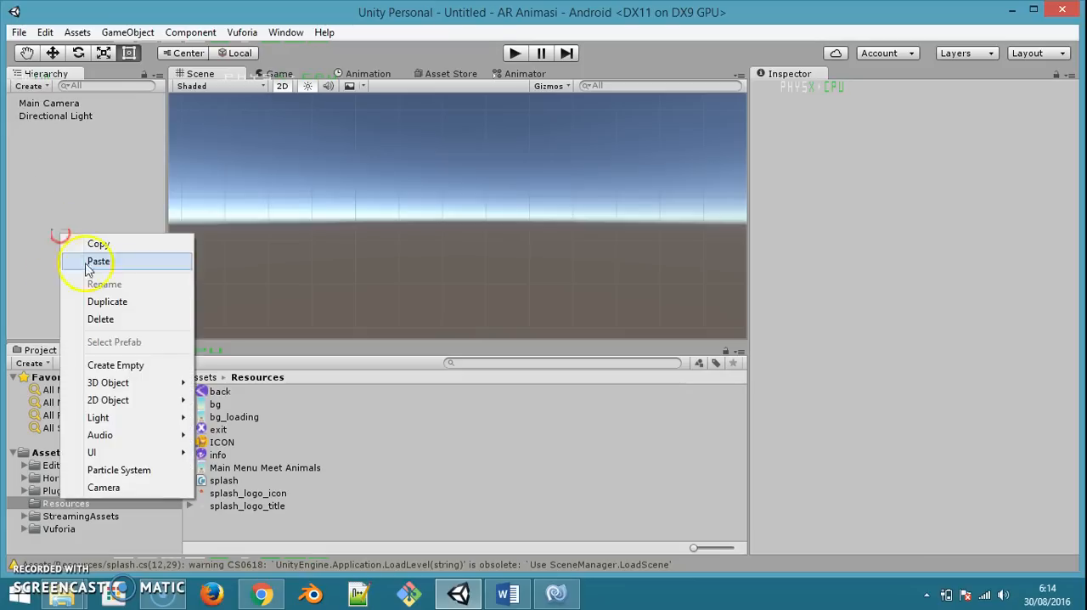
mouse_move(140, 458)
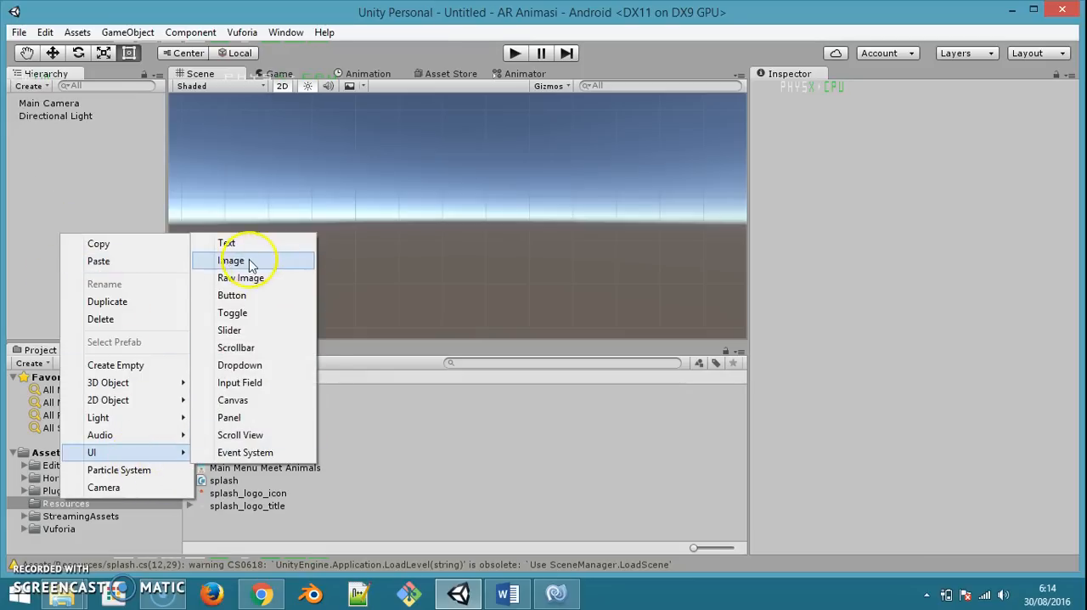
left_click(254, 260)
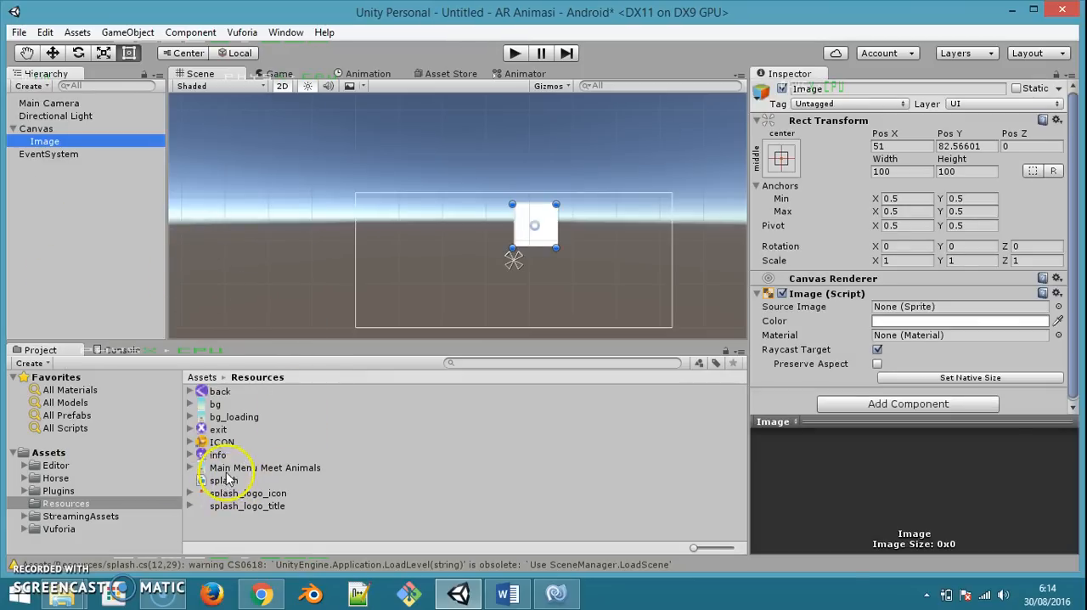
left_click_drag(223, 420, 896, 310)
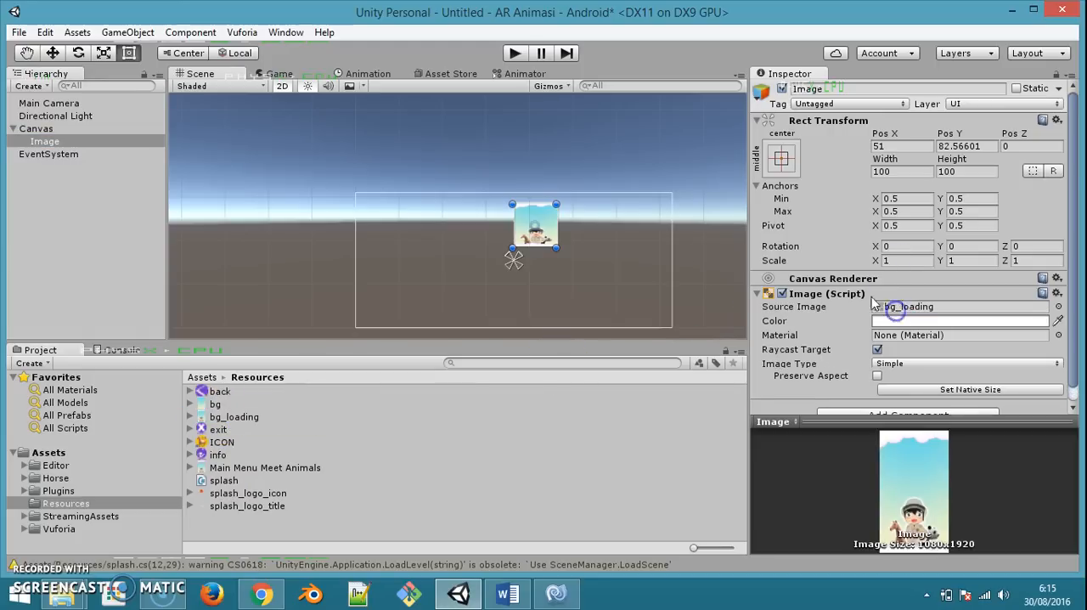
Stretch the bg_loading image's anchors in both directions and set its Left, Top, Right and Bottom offsets to 0
left_click(782, 158)
left_click(952, 397)
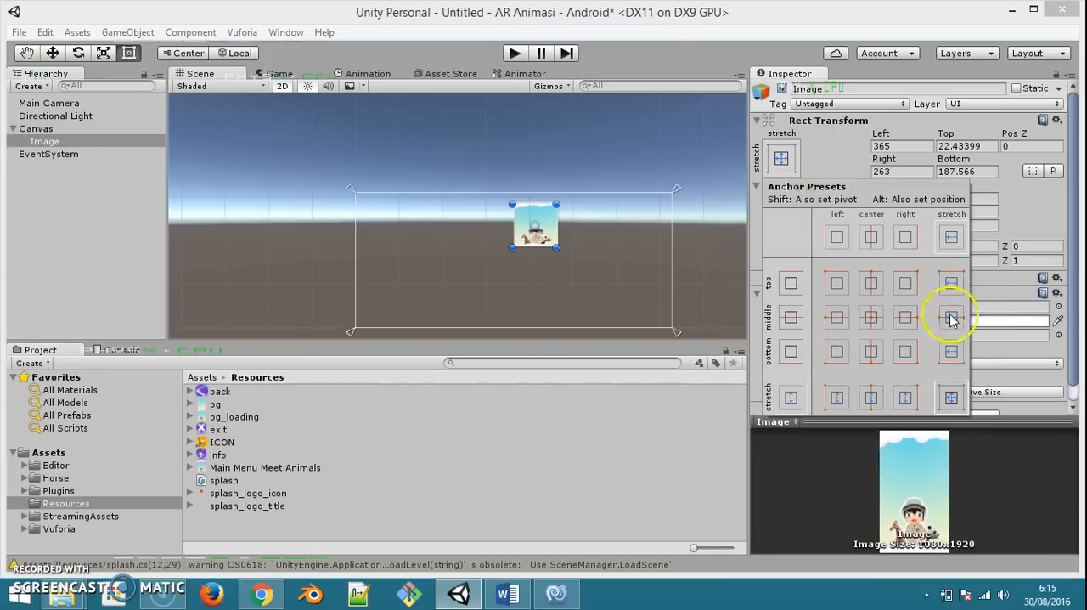
left_click(911, 148)
type("0")
key("Tab")
type("0")
key("Tab")
type("0")
key("Tab")
type("0")
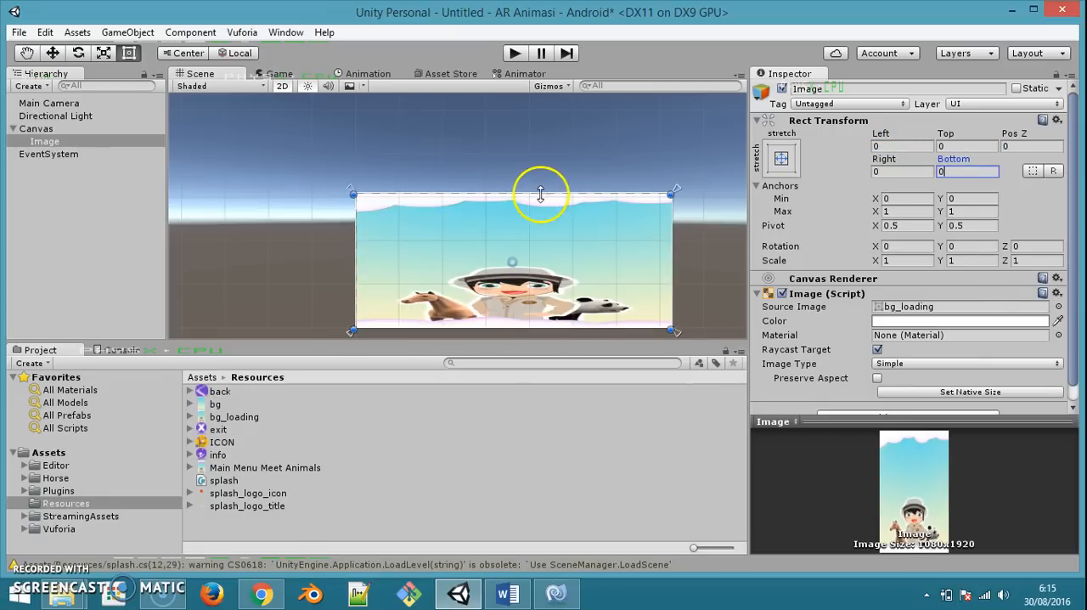
Save the scene as loading in the project's Assets folder
key("ctrl+s")
type("l")
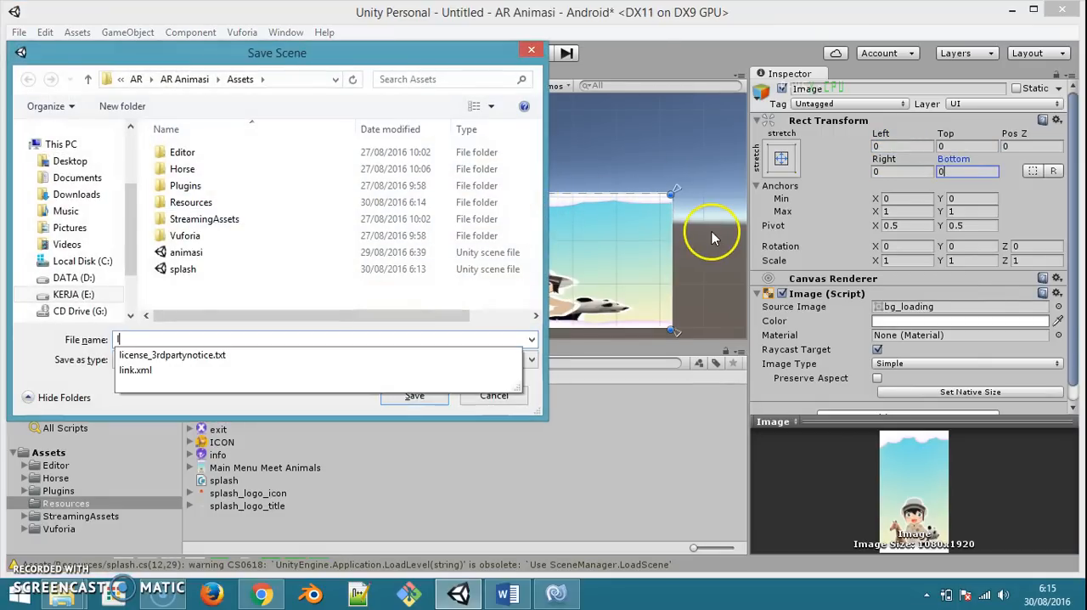
type("oading")
key("Return")
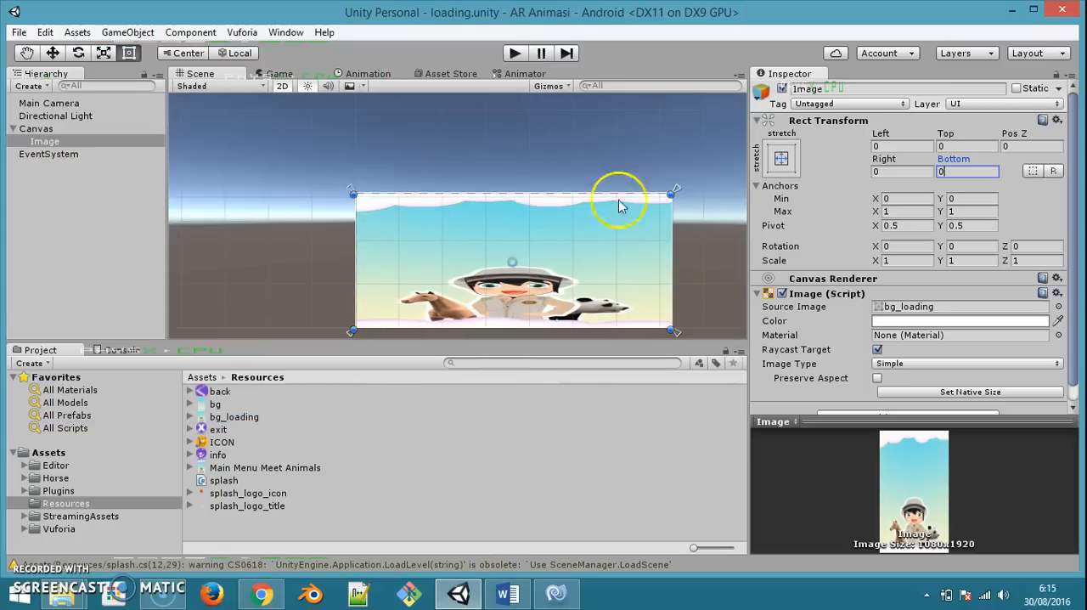
Open the splash scene from the Assets folder
left_click(17, 32)
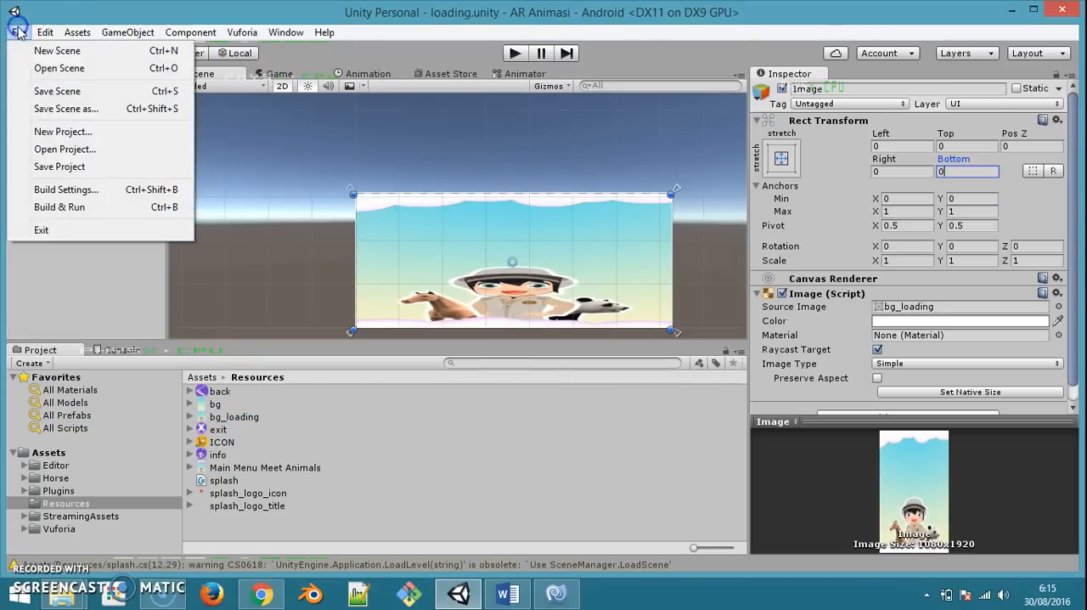
left_click(47, 68)
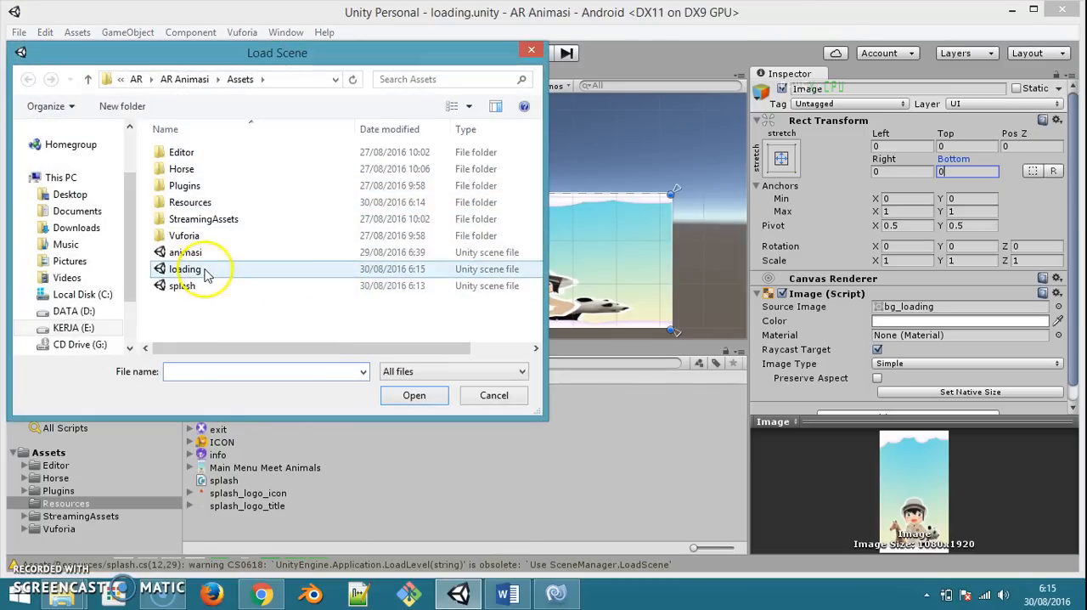
double_click(199, 286)
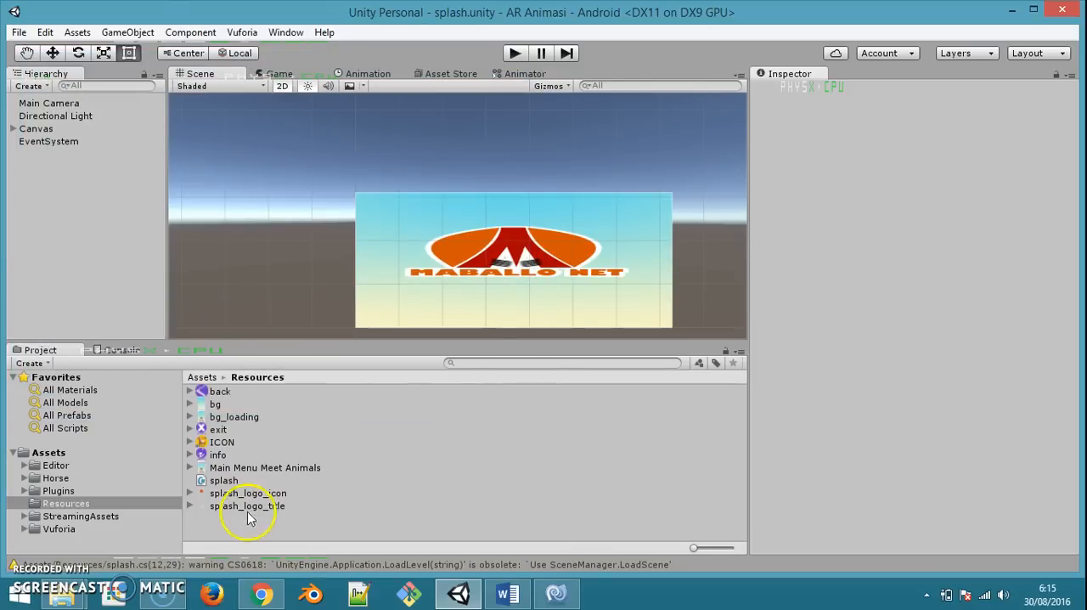
Create an empty game object named splash_controller, attach the splash script to it and save the scene
right_click(107, 284)
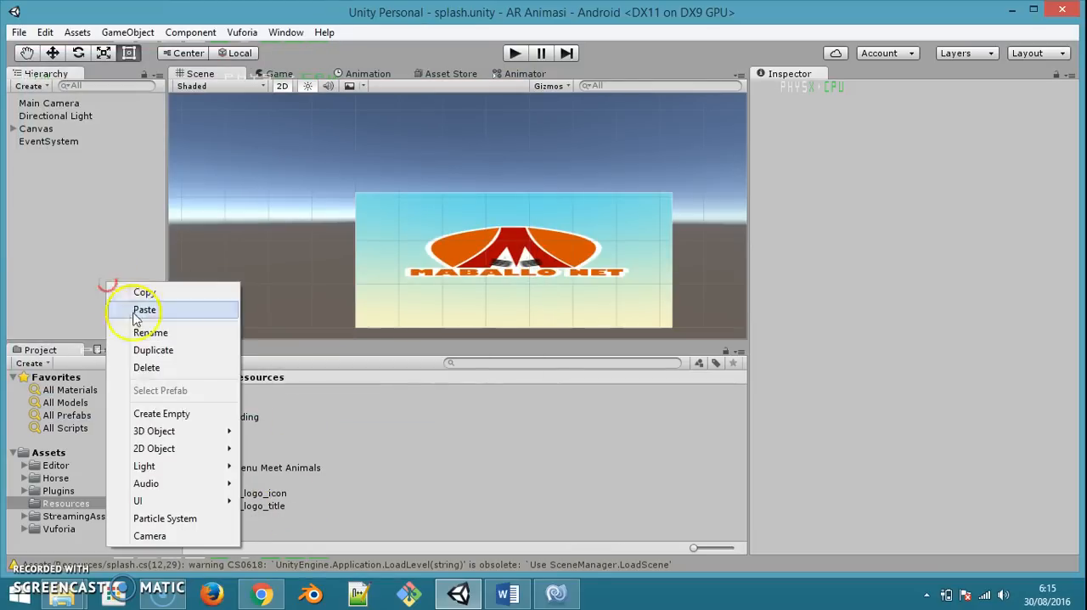
left_click(170, 414)
key("F2")
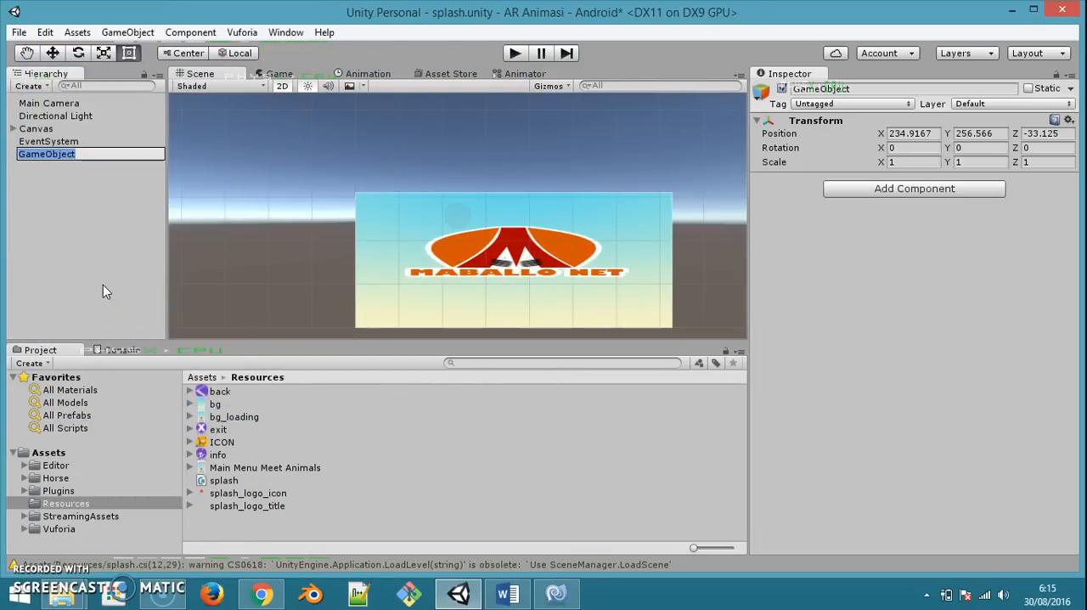
type("splash_cont")
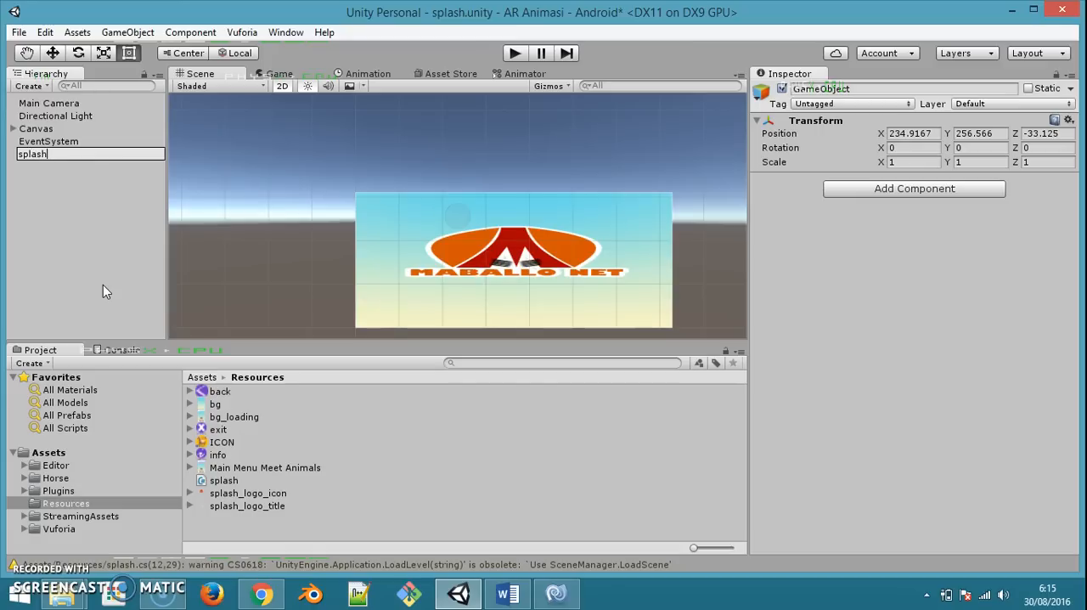
type("ller")
key("Return")
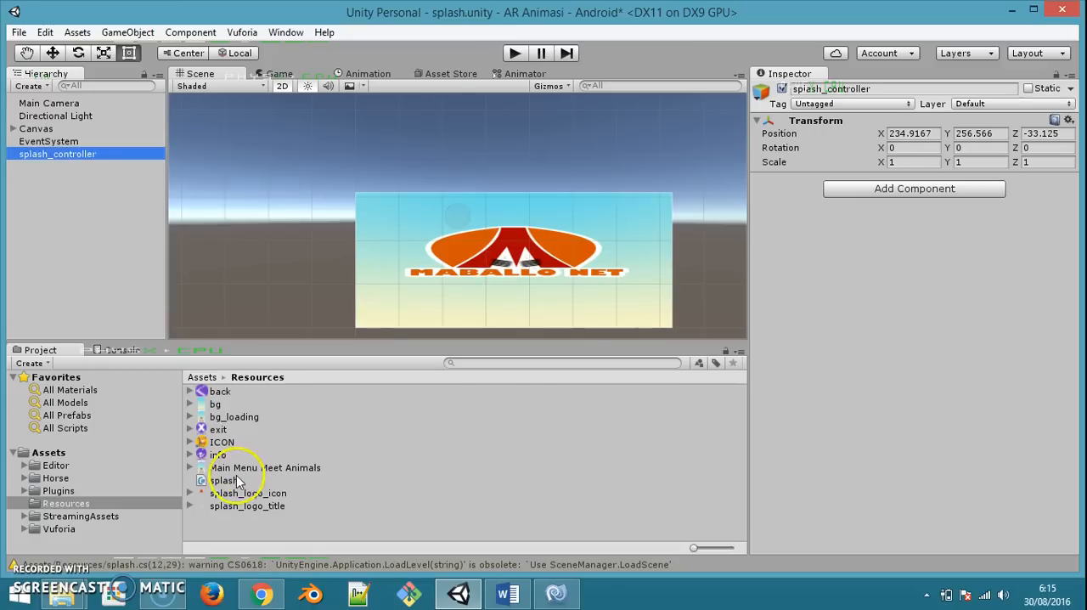
left_click_drag(224, 480, 77, 154)
key("ctrl+s")
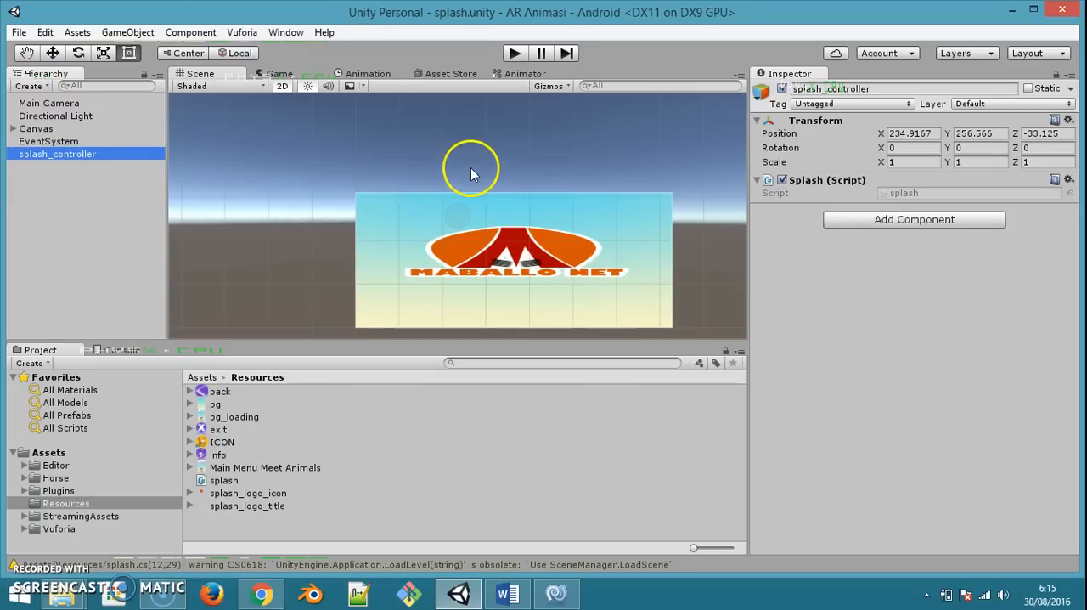
Play-test the splash scene and check which scenes are included in the build settings
left_click(516, 54)
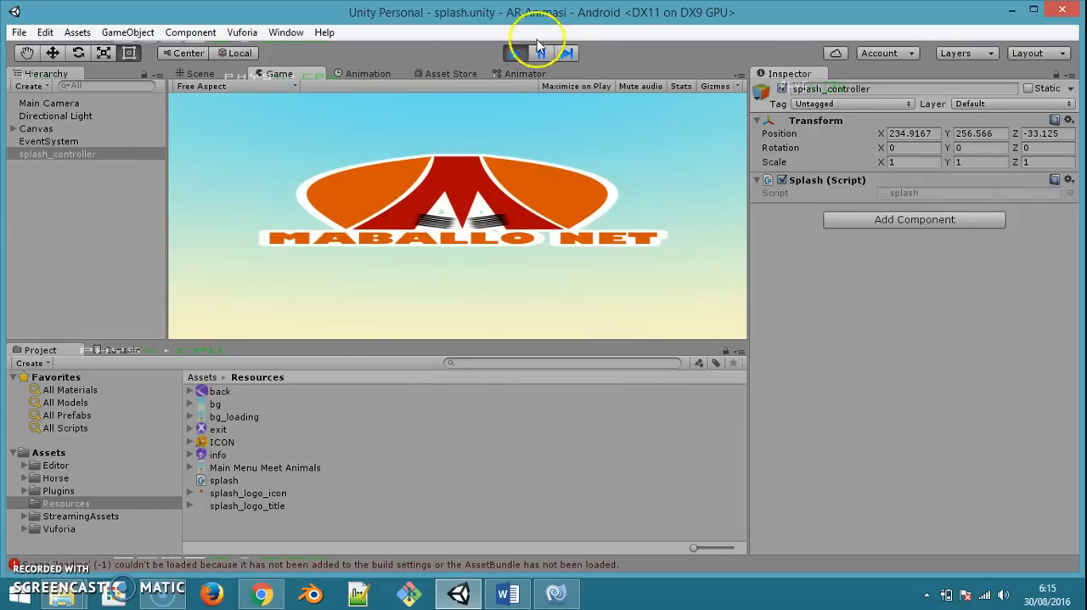
left_click(512, 54)
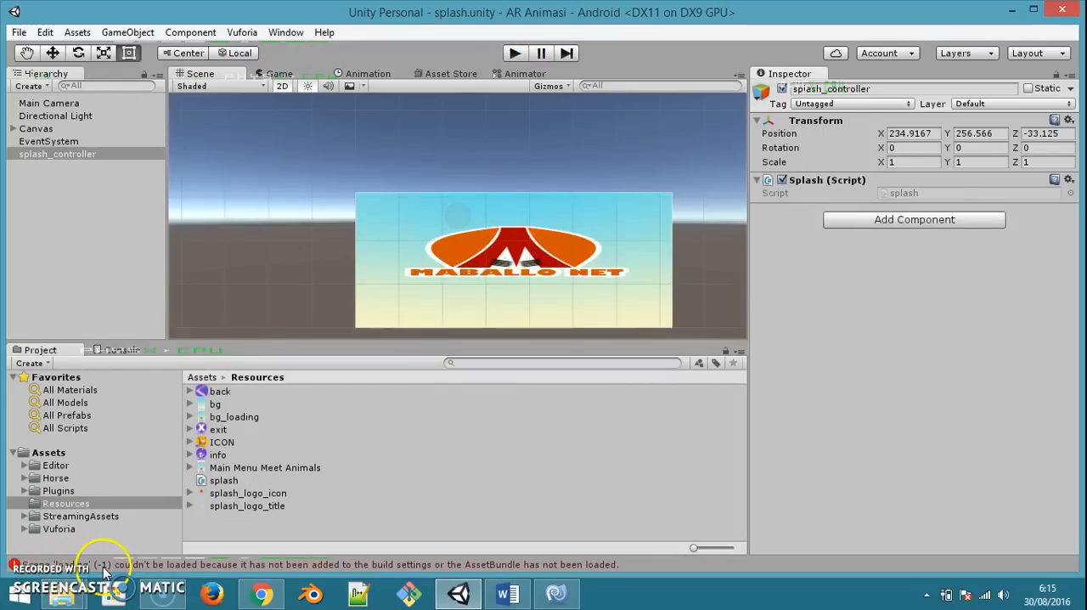
left_click(18, 32)
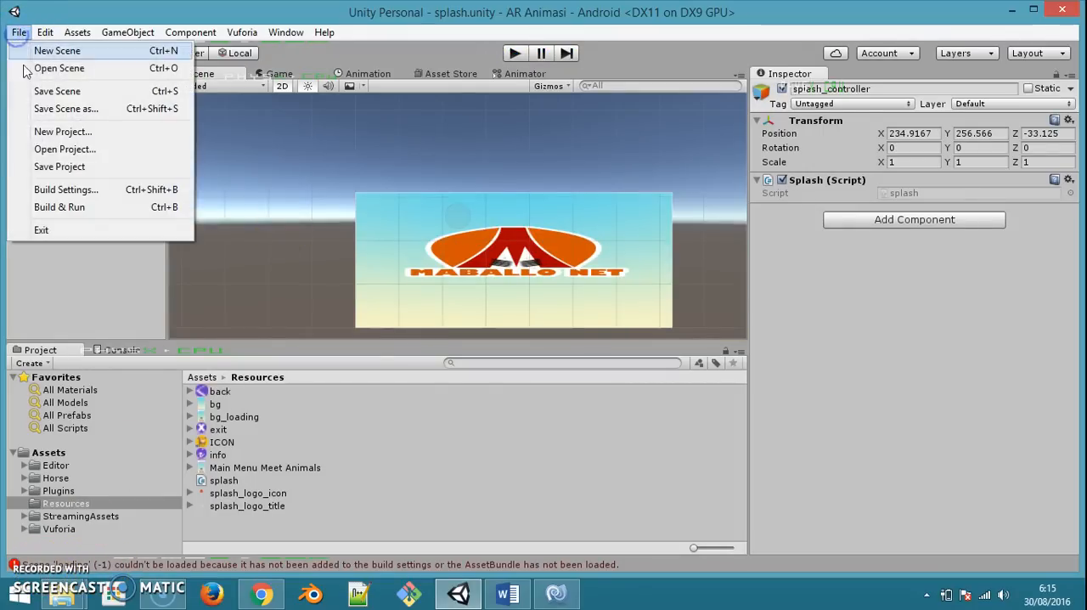
left_click(46, 191)
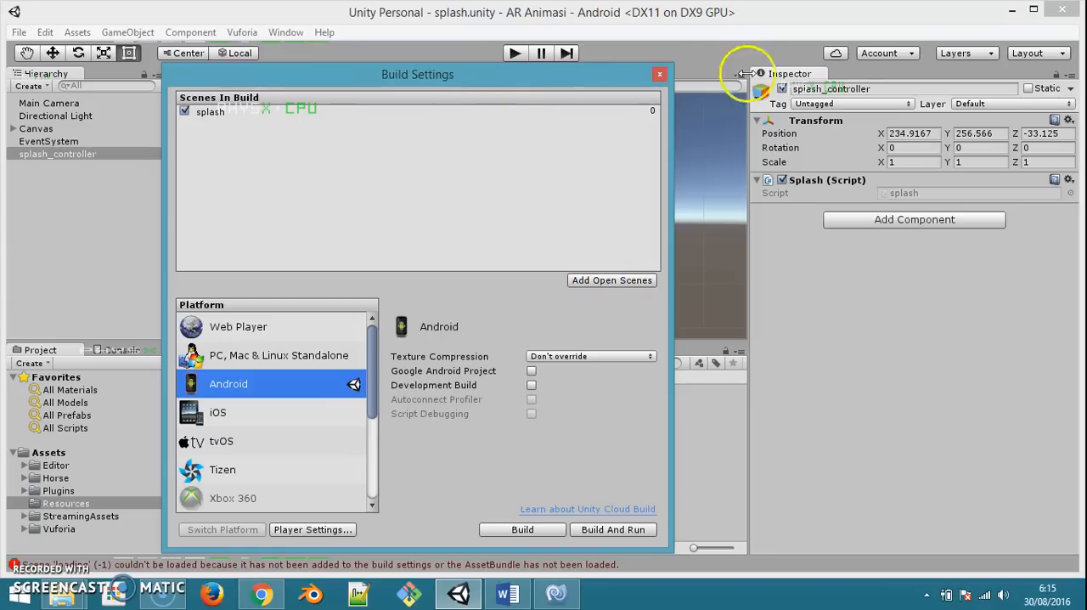
left_click(659, 74)
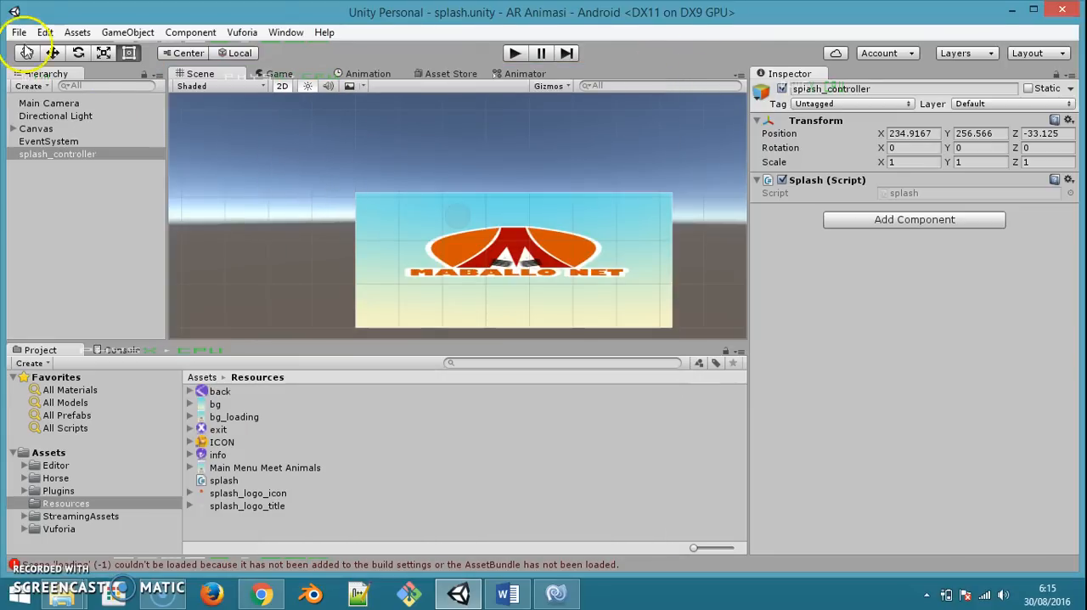
Open the loading scene from the Assets folder and add it to the scenes in the build settings
left_click(19, 33)
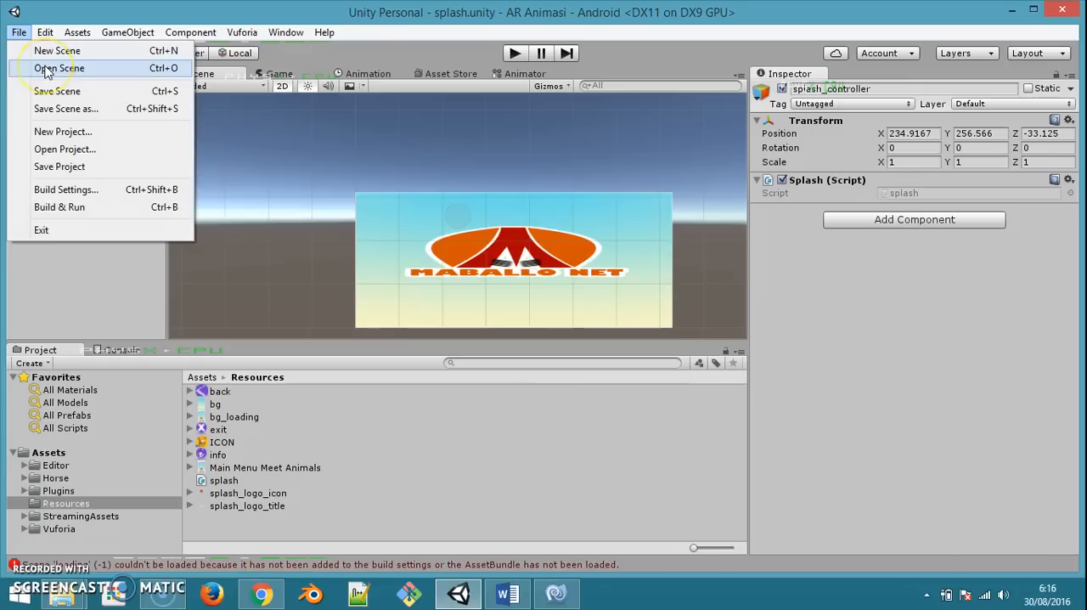
left_click(58, 68)
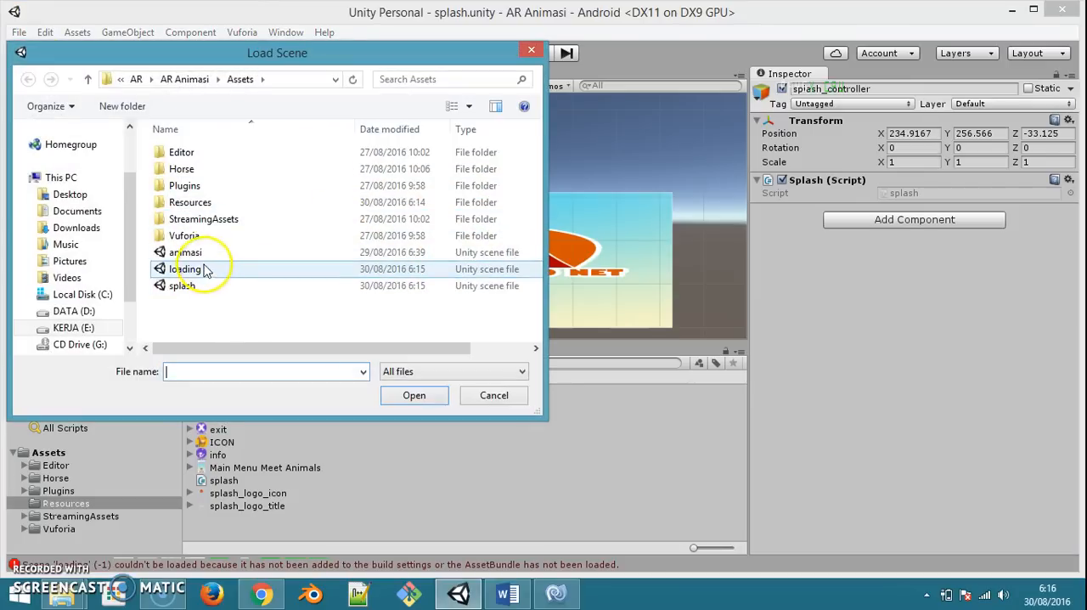
double_click(199, 269)
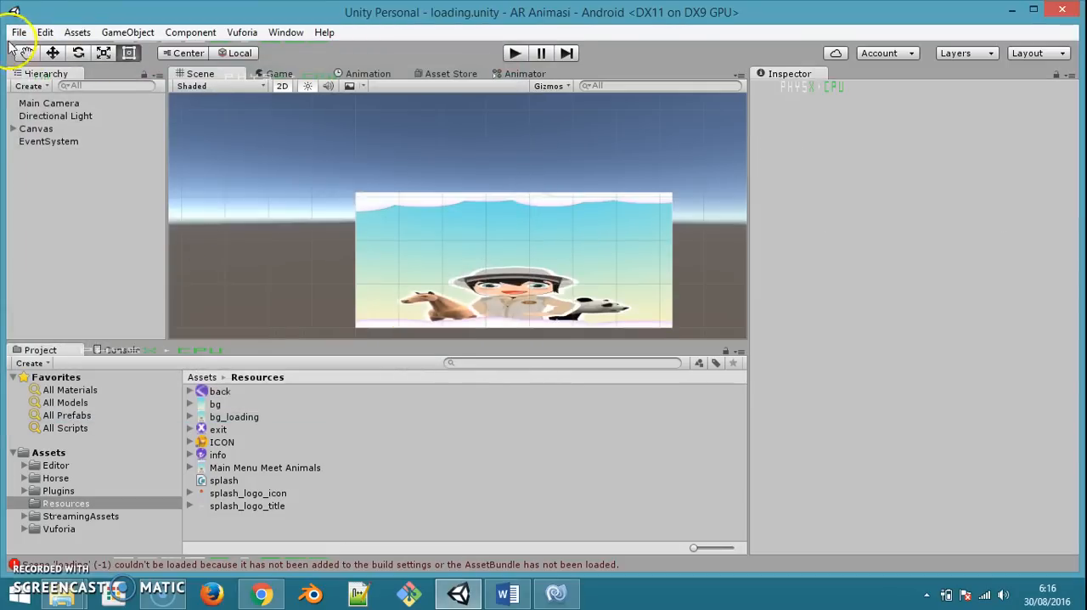
left_click(19, 32)
left_click(51, 190)
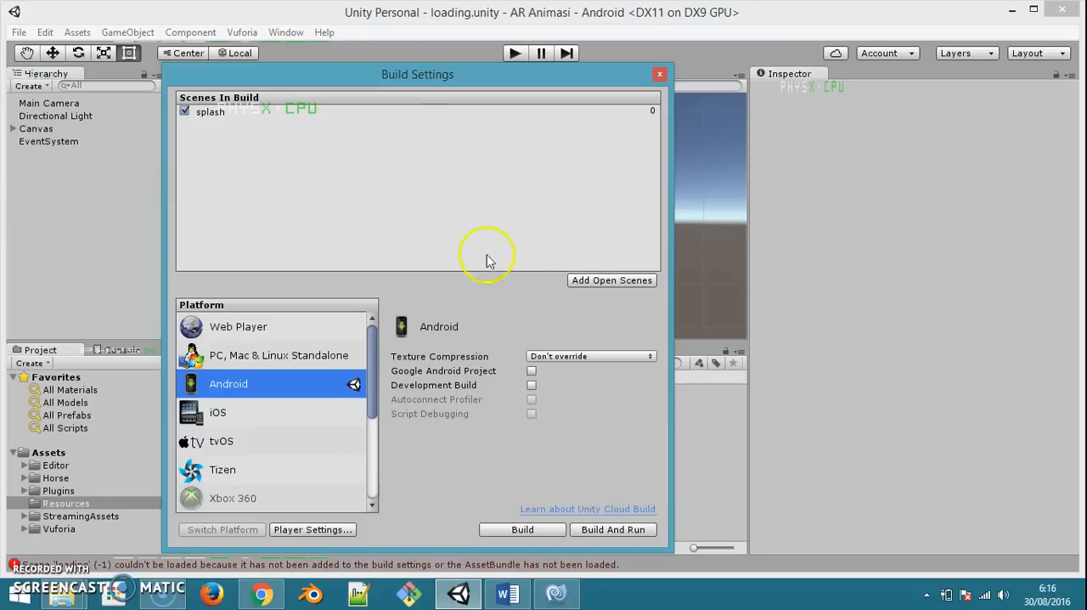
left_click(590, 285)
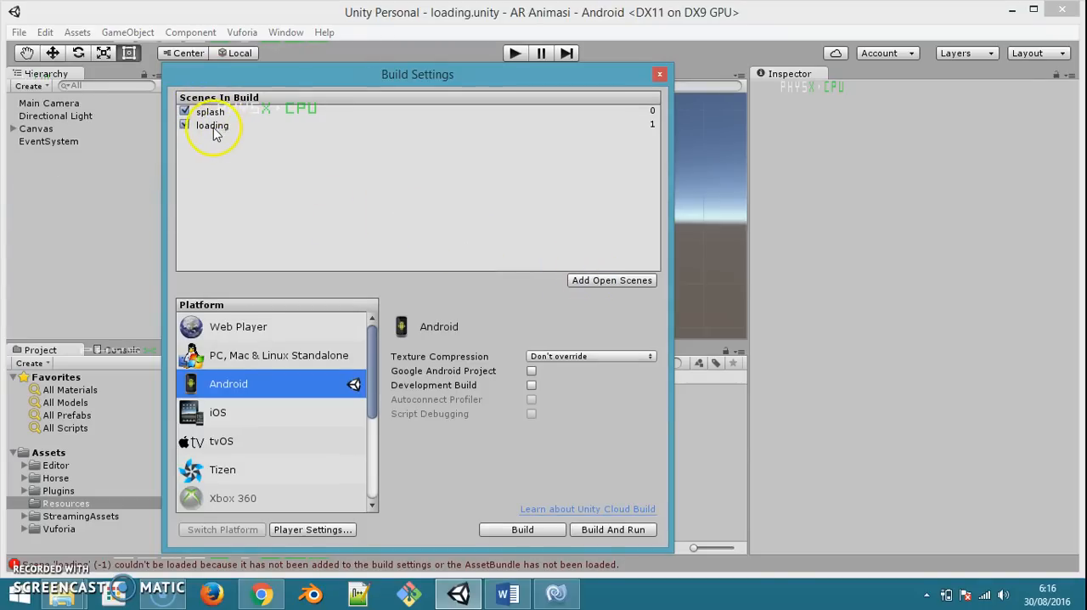
left_click(659, 75)
Reopen the splash scene and play-test its transition to the loading scene
left_click(18, 32)
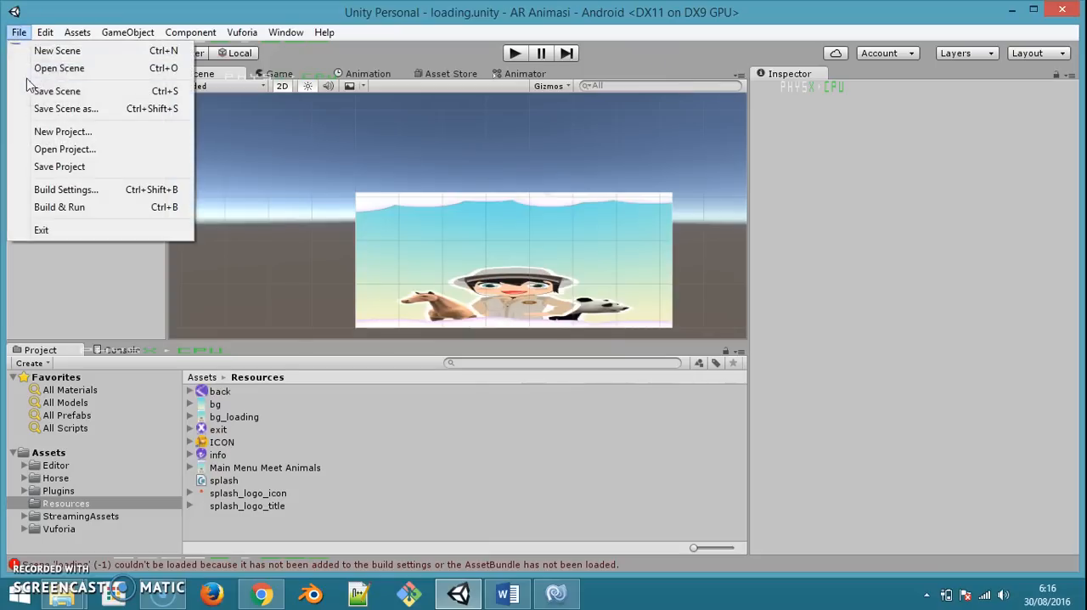
left_click(48, 69)
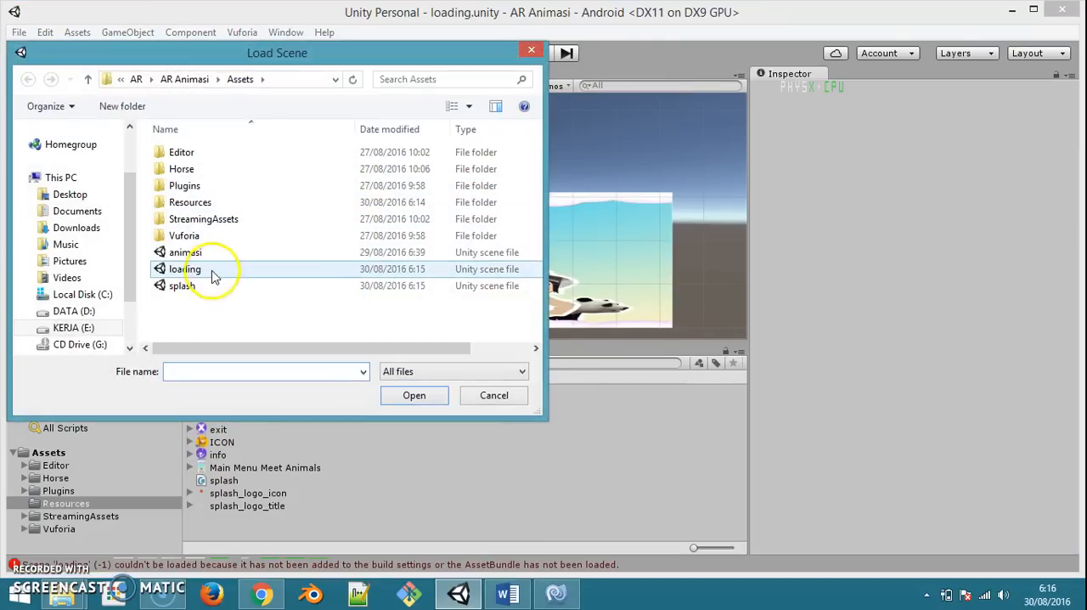
left_click(200, 285)
double_click(201, 286)
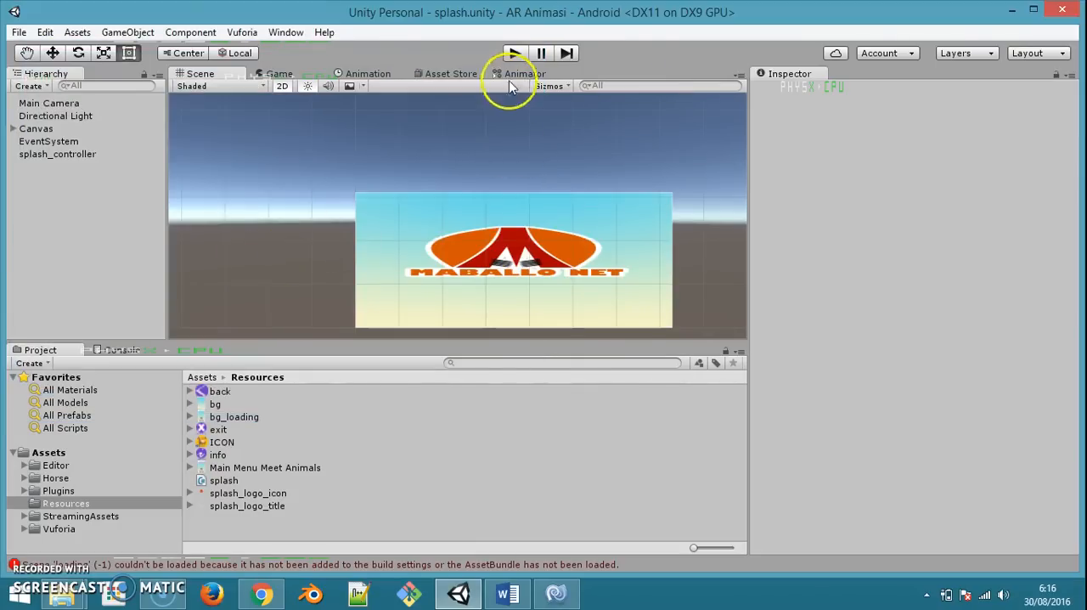
left_click(515, 53)
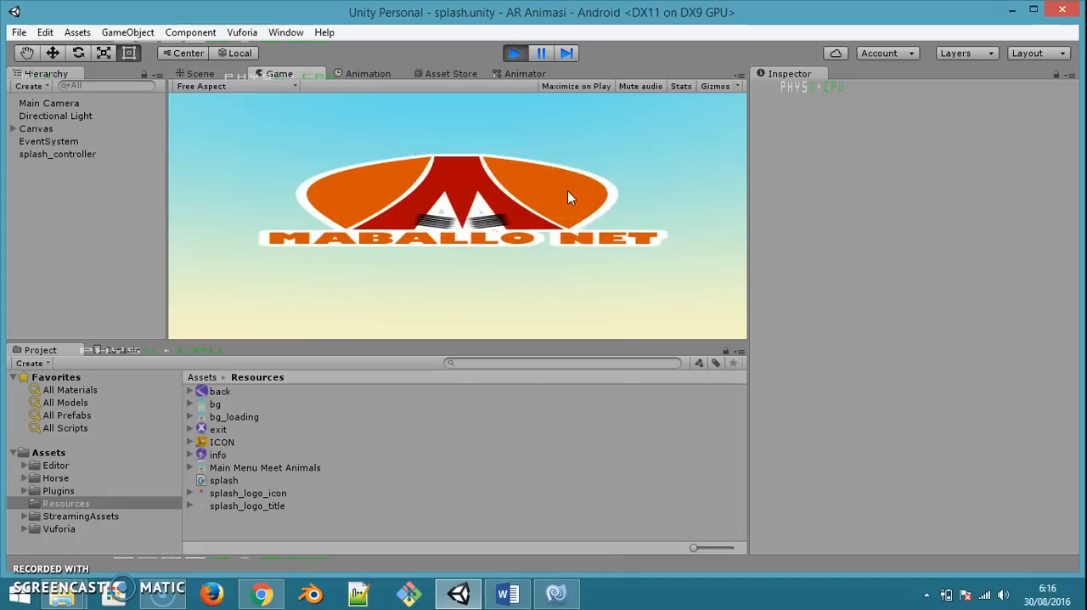
left_click(471, 191)
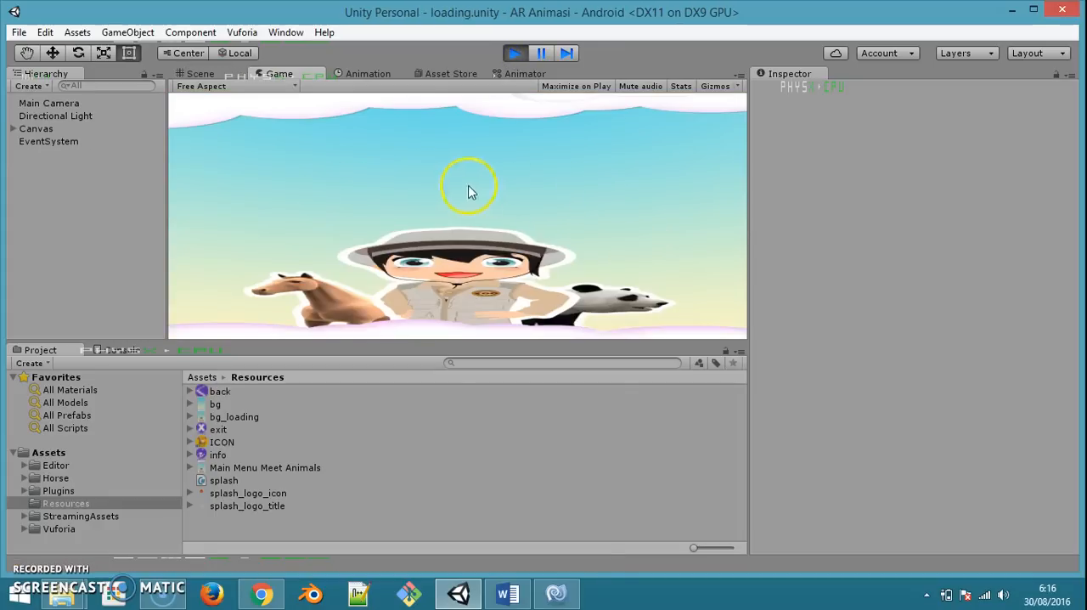
left_click(516, 54)
Open the loading scene from the Assets folder
left_click(19, 32)
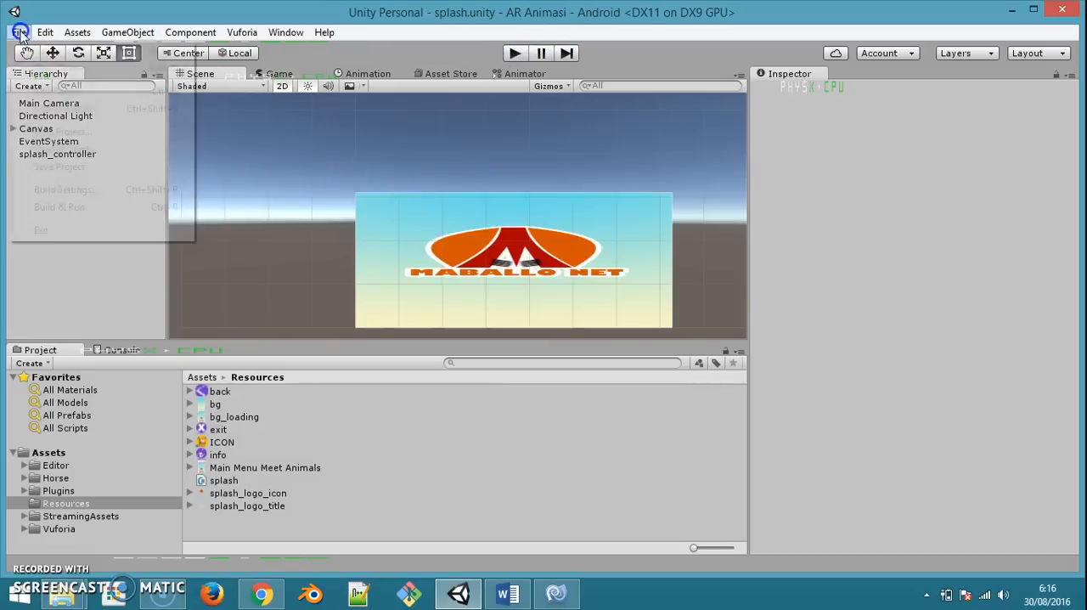
left_click(51, 68)
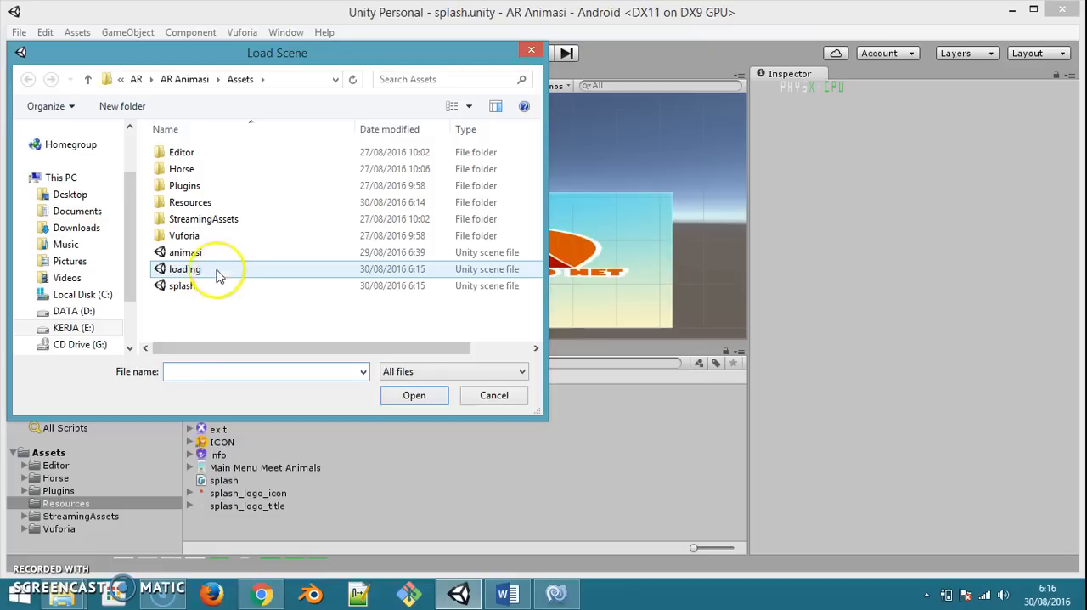
double_click(217, 272)
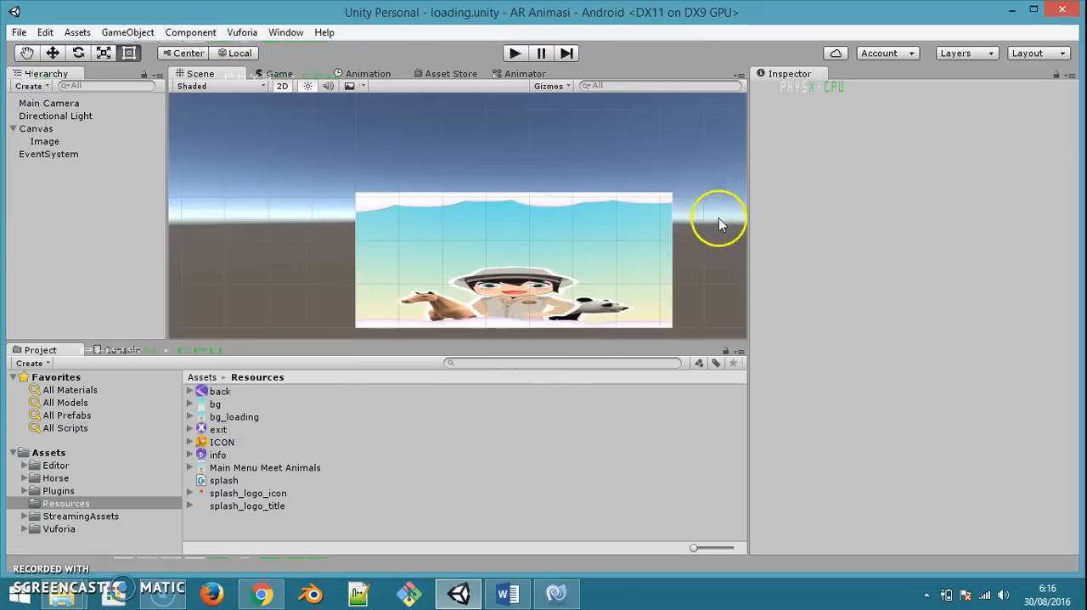
Rename the Image object under the loading scene's Canvas as BG
left_click_drag(750, 223, 722, 204)
middle_click_drag(631, 238, 582, 182)
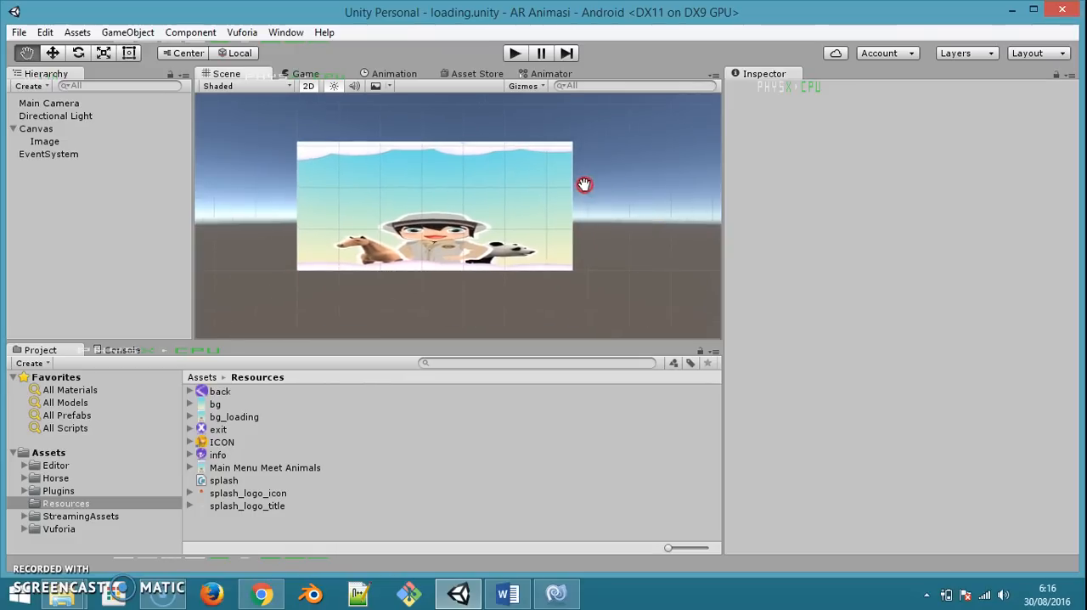
left_click(45, 141)
left_click(44, 141)
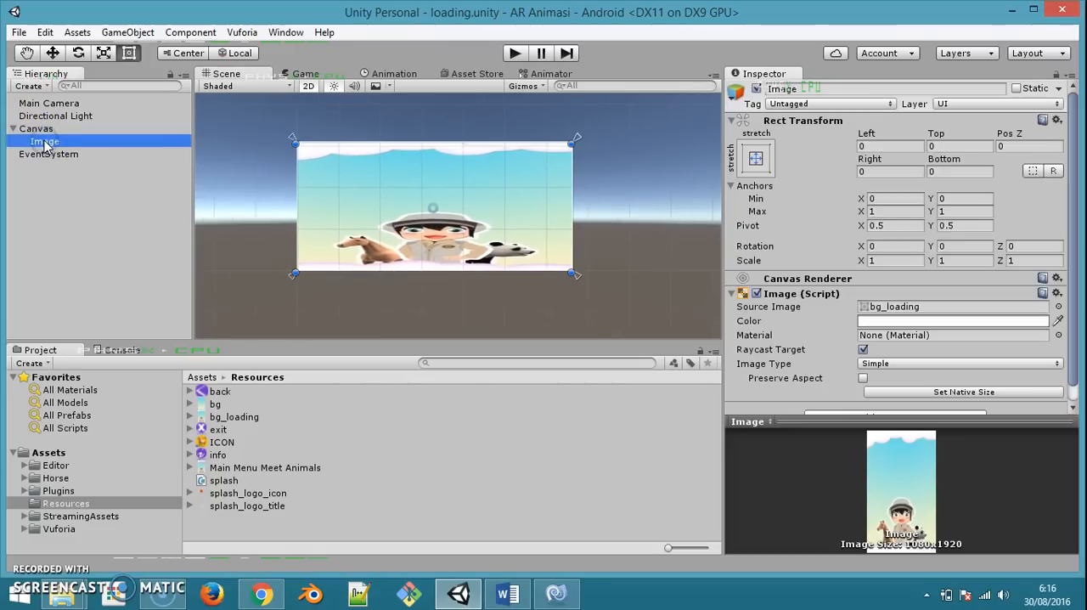
type("BG")
key("Return")
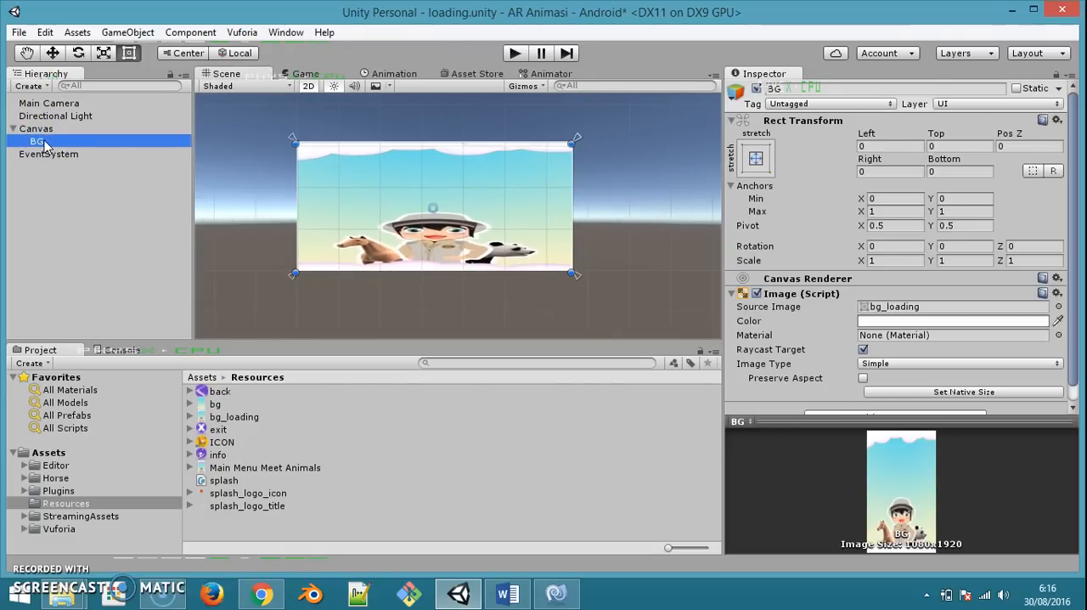
Add a UI Image as a child of BG and name it loading-base
right_click(38, 141)
mouse_move(164, 363)
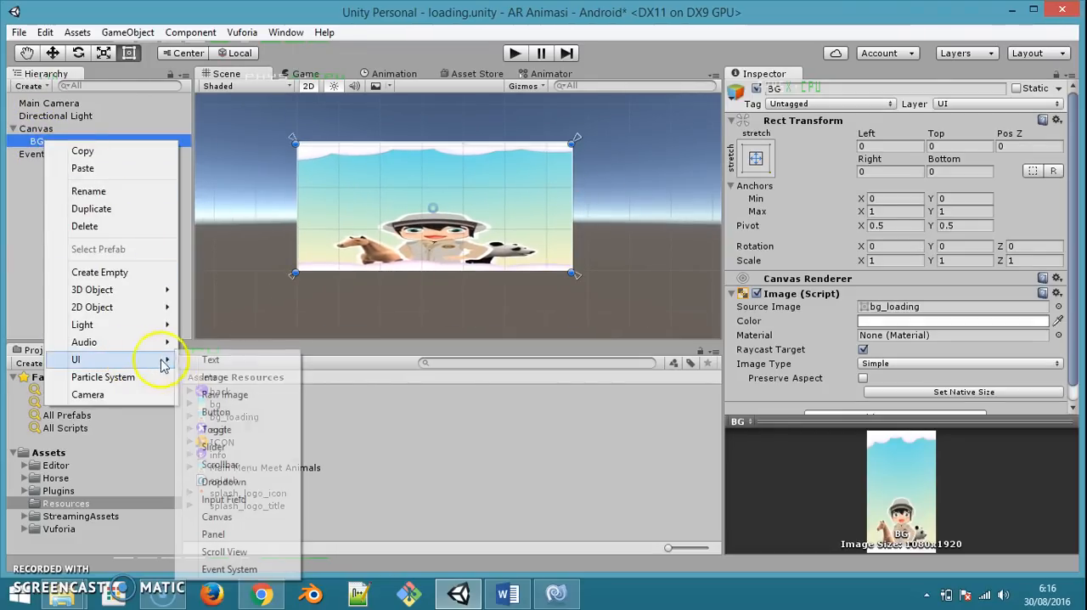
left_click(223, 384)
left_click(59, 153)
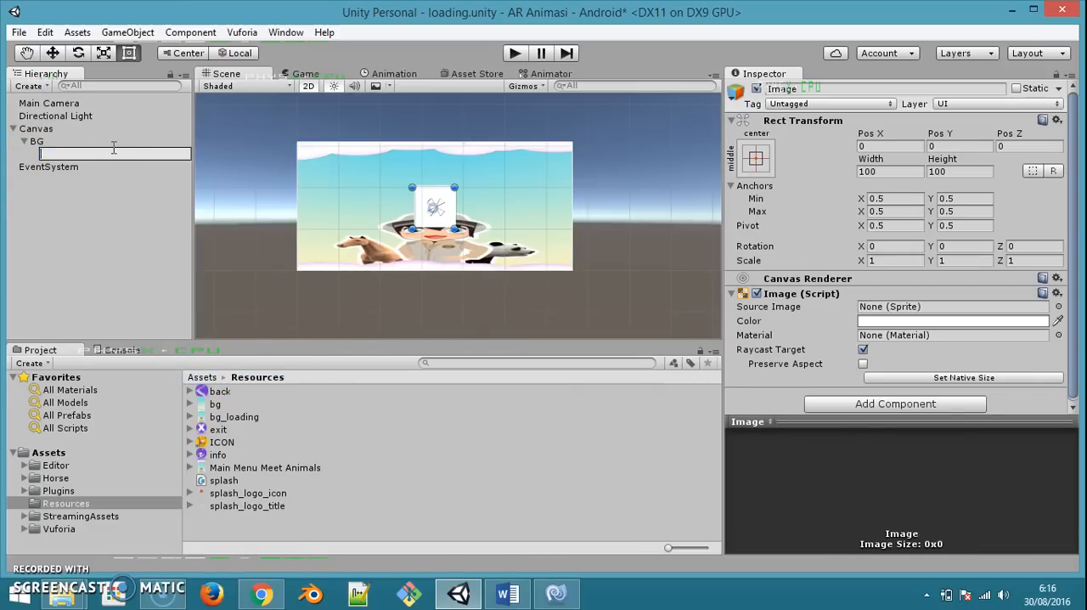
type("loading-base")
key("Return")
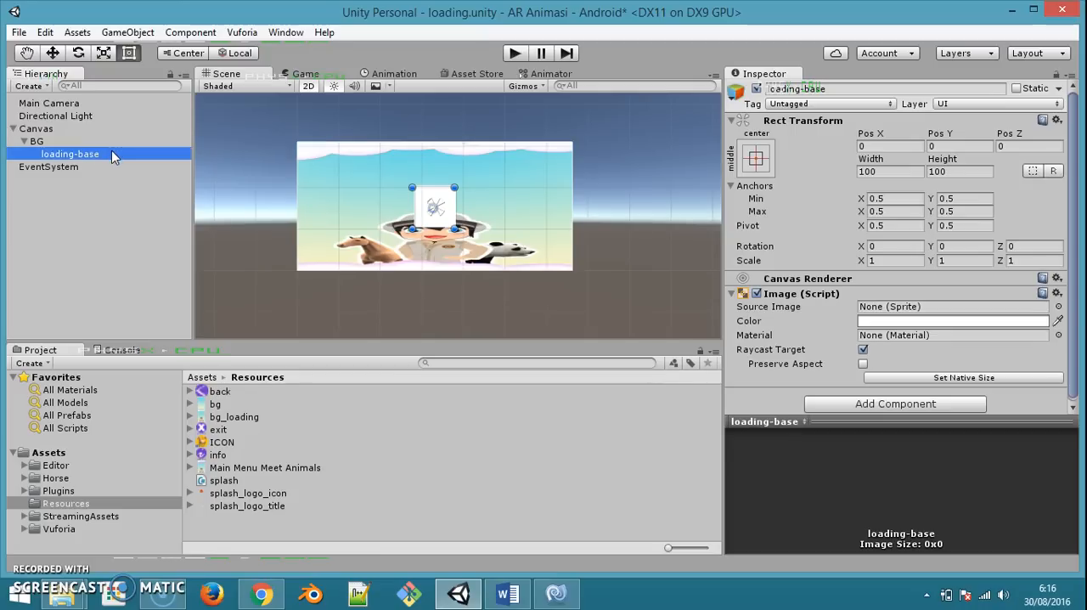
right_click(111, 150)
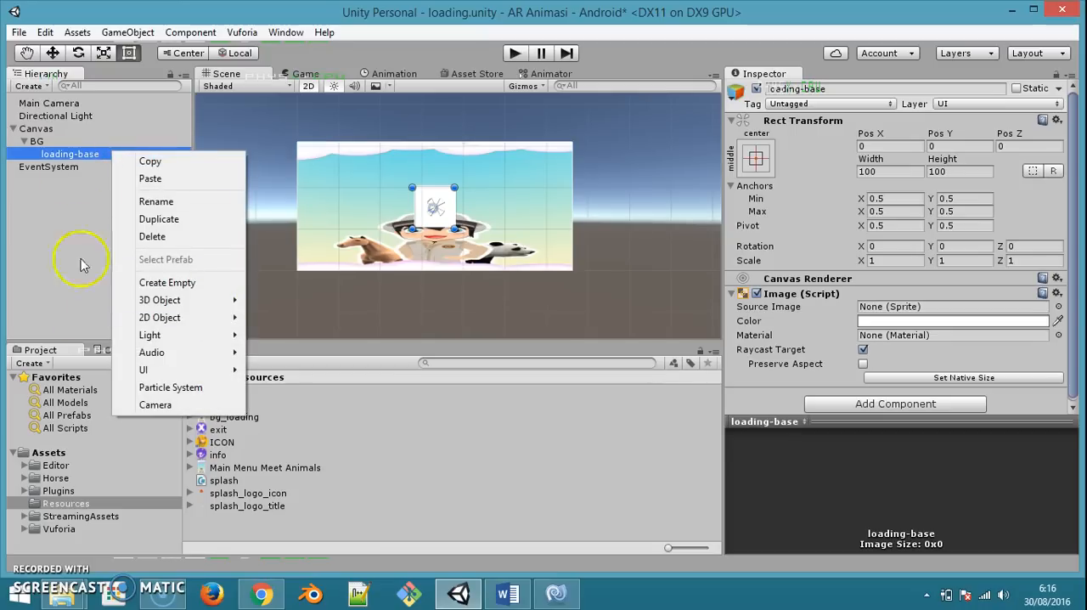
left_click(254, 455)
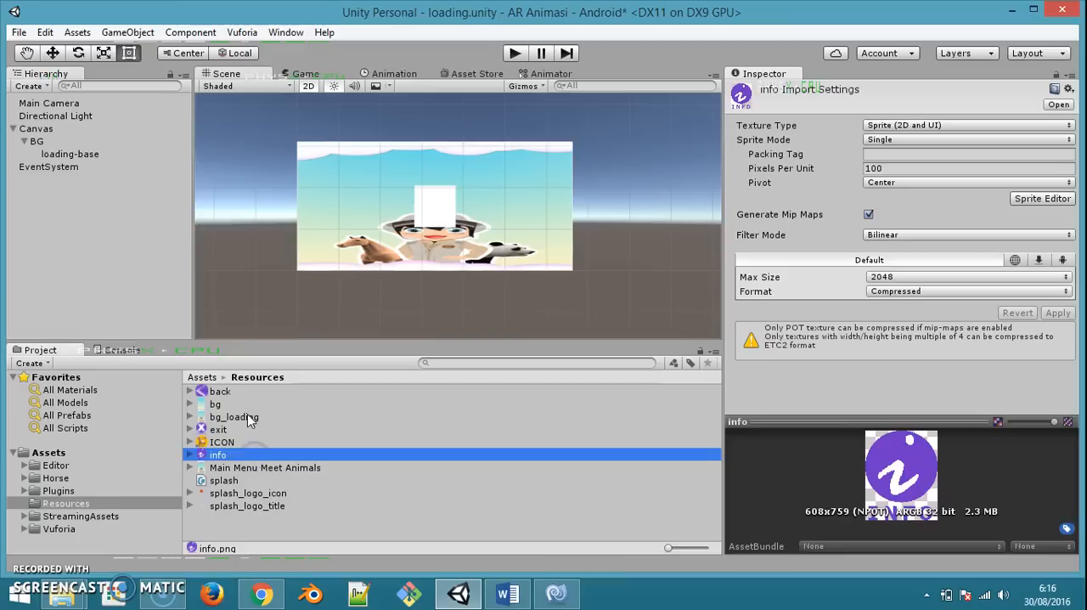
left_click(247, 416)
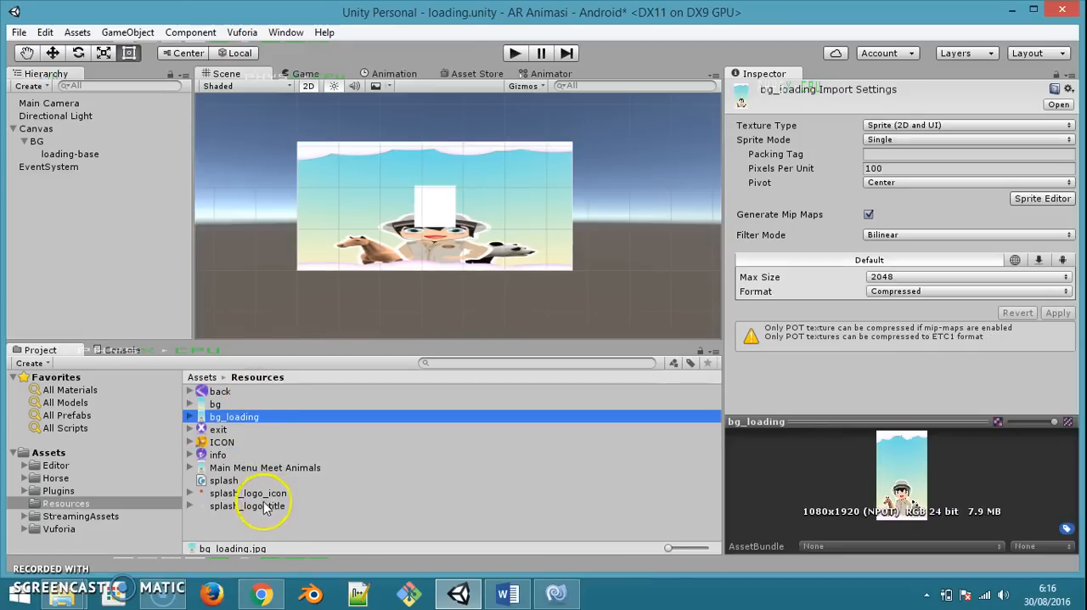
Copy the loading-bar and loading-bar-base images from the Meet Animals folder into the project's Resources folder and return to Unity
mouse_move(64, 593)
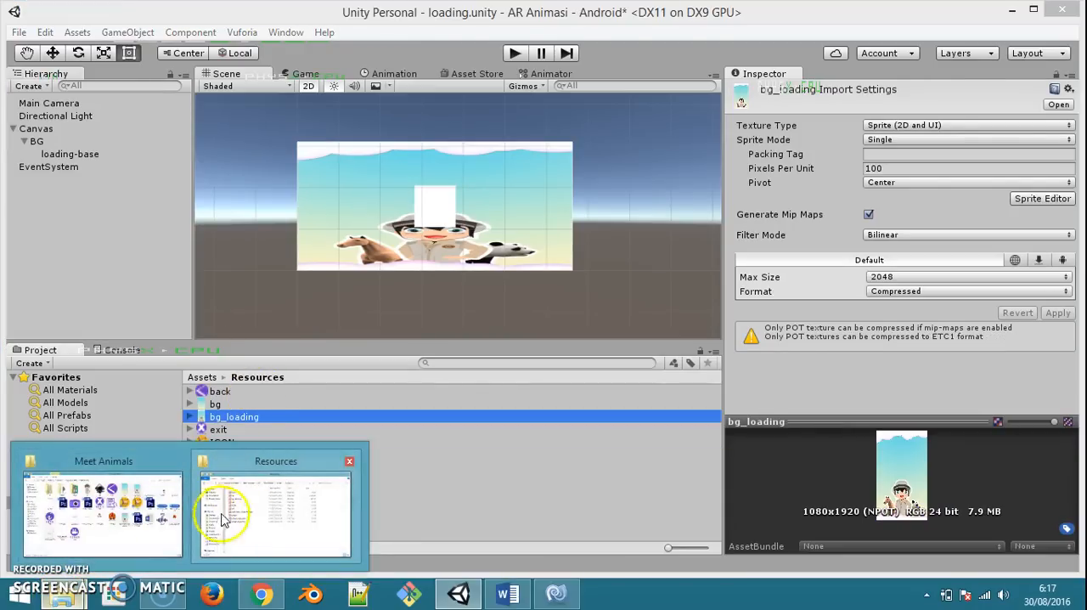
left_click(153, 514)
left_click(440, 322)
left_click(382, 316, "ctrl")
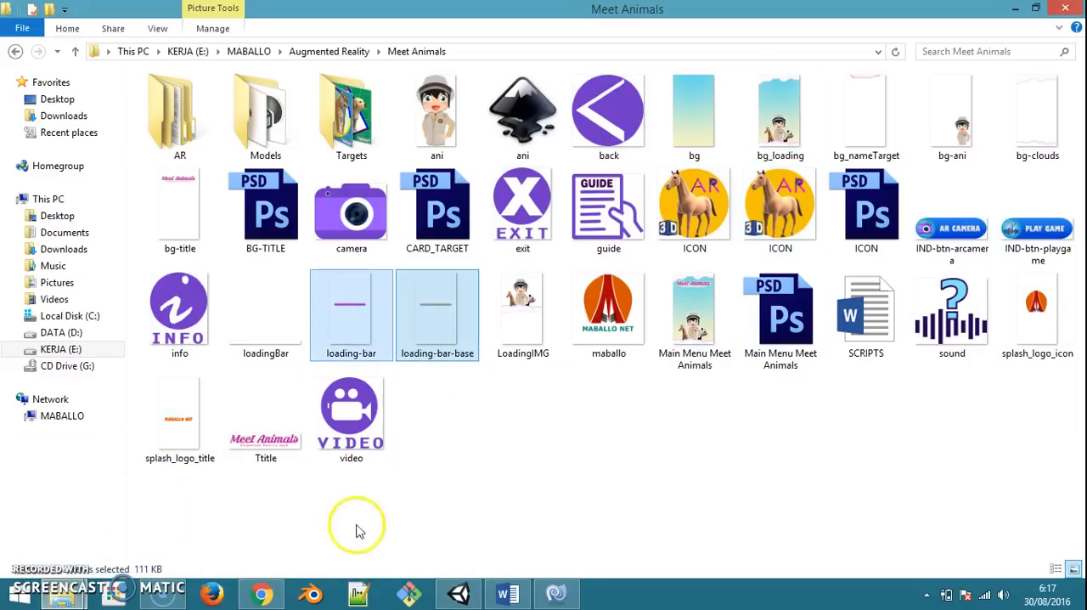
mouse_move(64, 593)
left_click(255, 501)
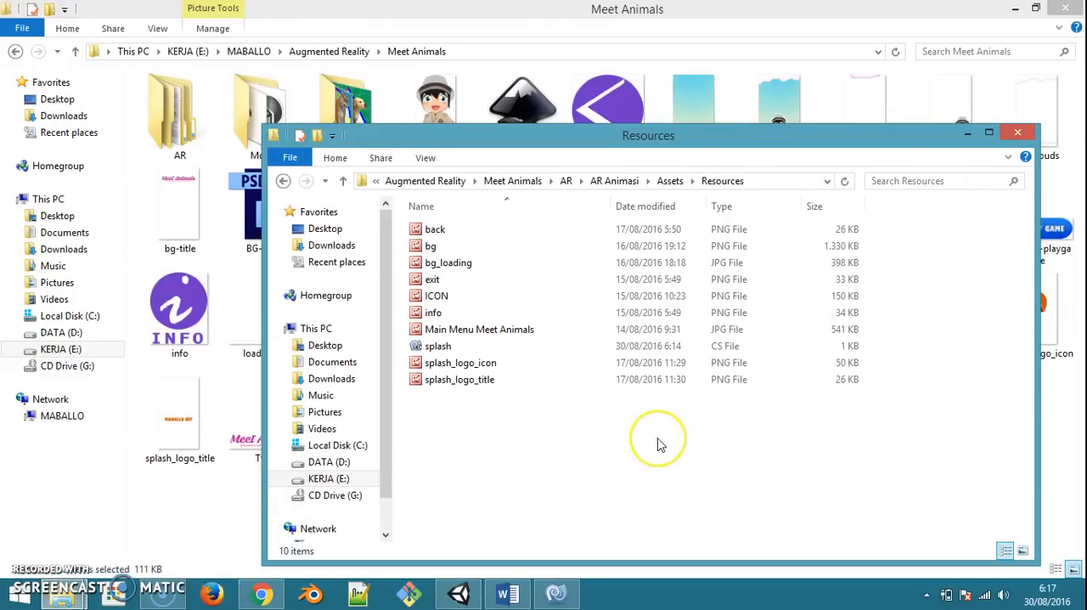
key("ctrl+v")
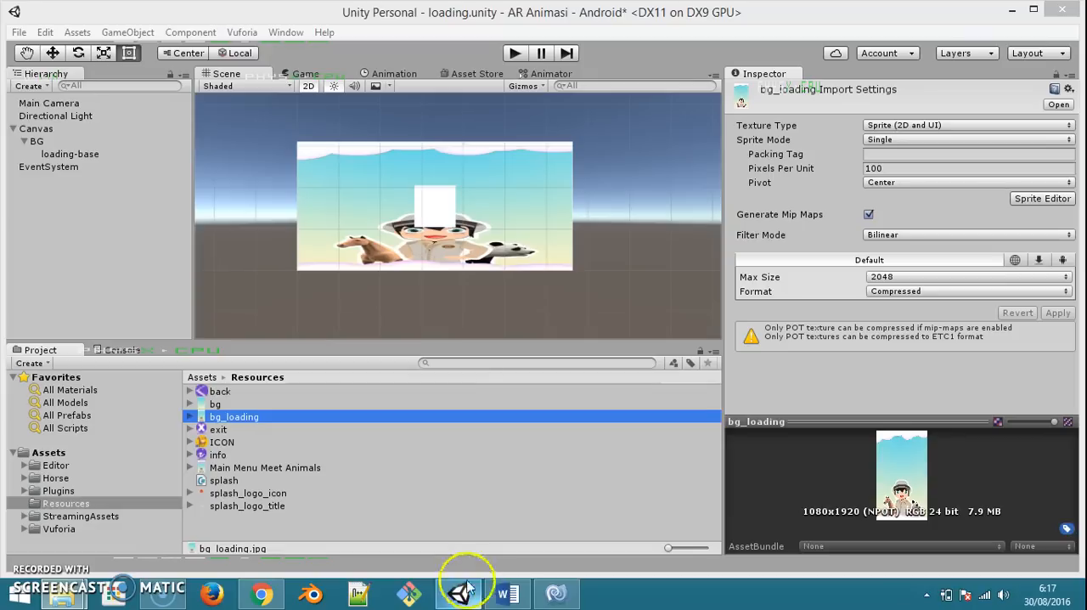
left_click(459, 593)
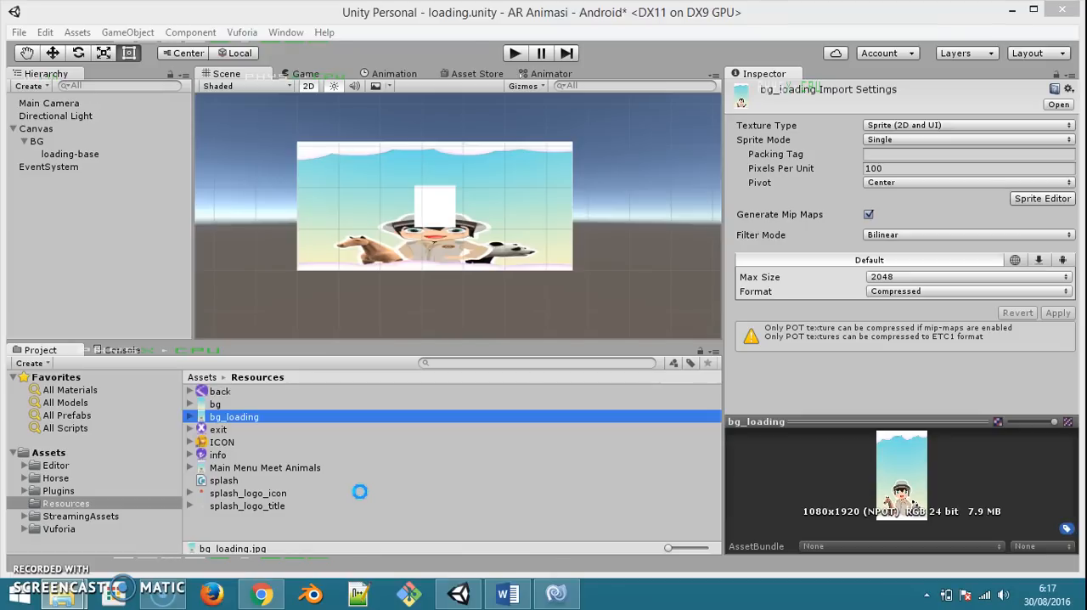
Set the loading-bar image's texture type to Sprite (2D and UI) and apply the import settings
left_click(254, 468)
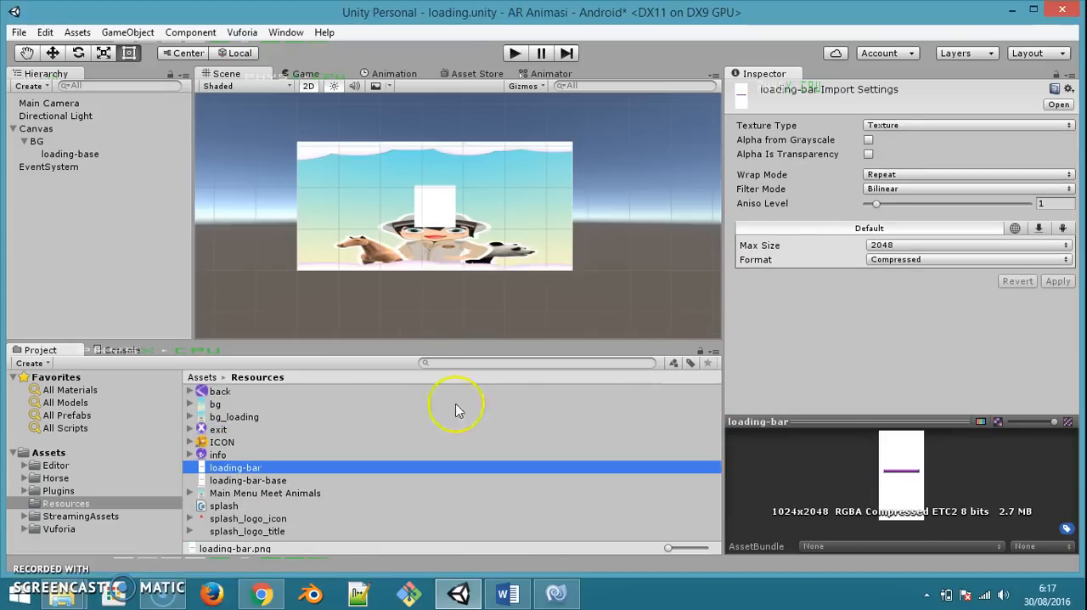
left_click(907, 126)
left_click(935, 192)
left_click(1058, 312)
Set the loading-bar-base image's texture type to Sprite (2D and UI) and apply the import settings
left_click(280, 480)
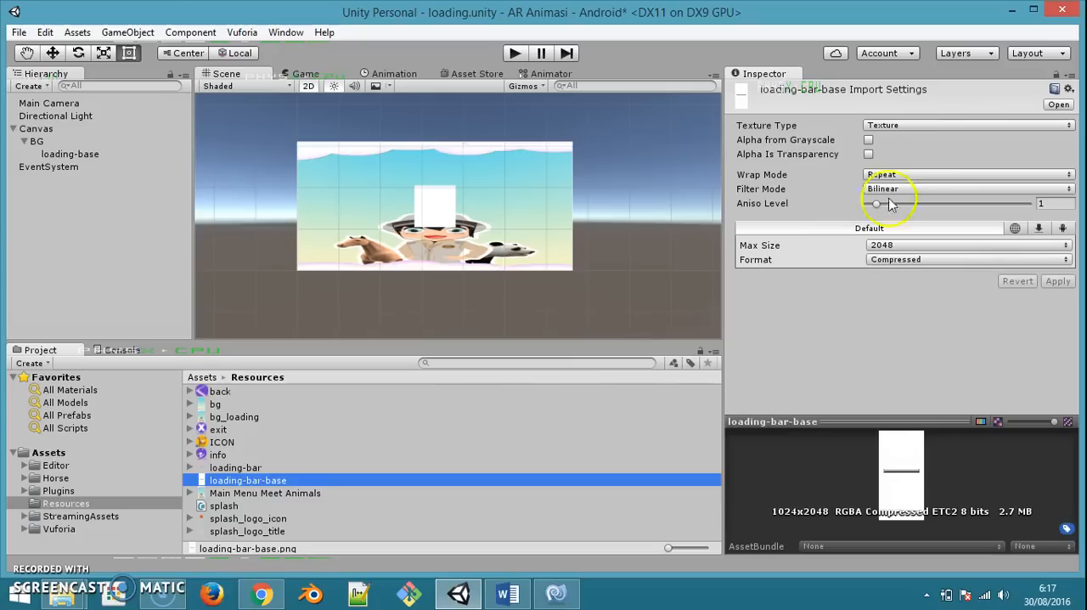
left_click(946, 138)
left_click(946, 126)
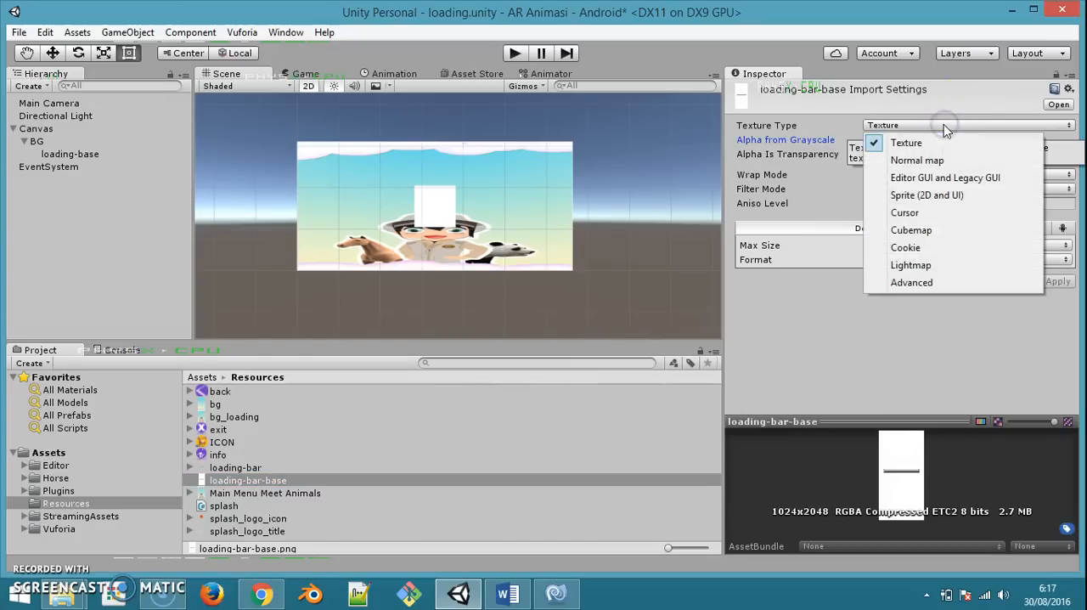
left_click(945, 195)
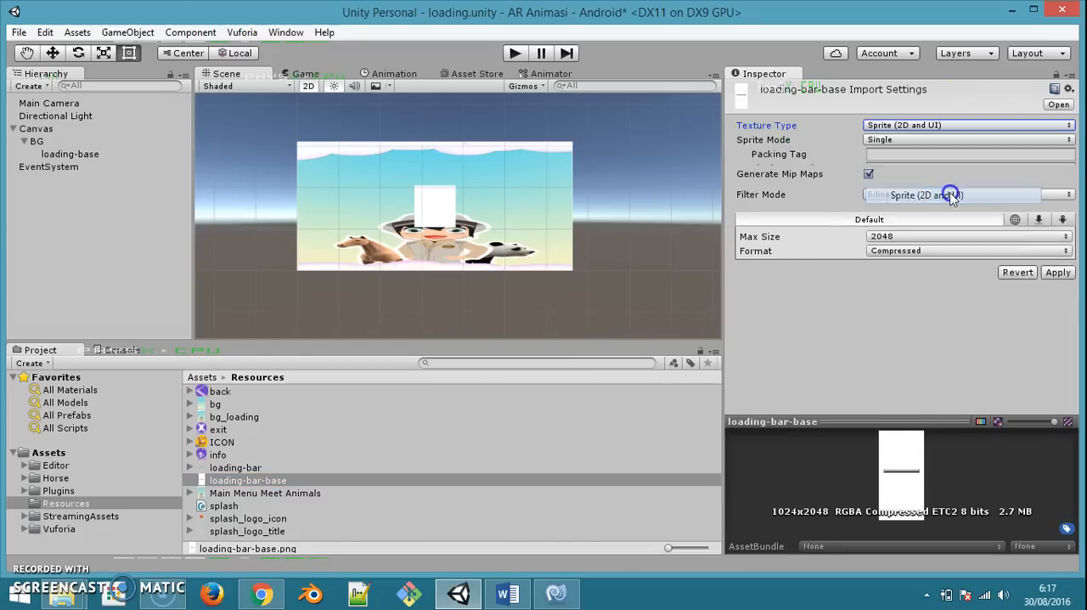
left_click(1058, 313)
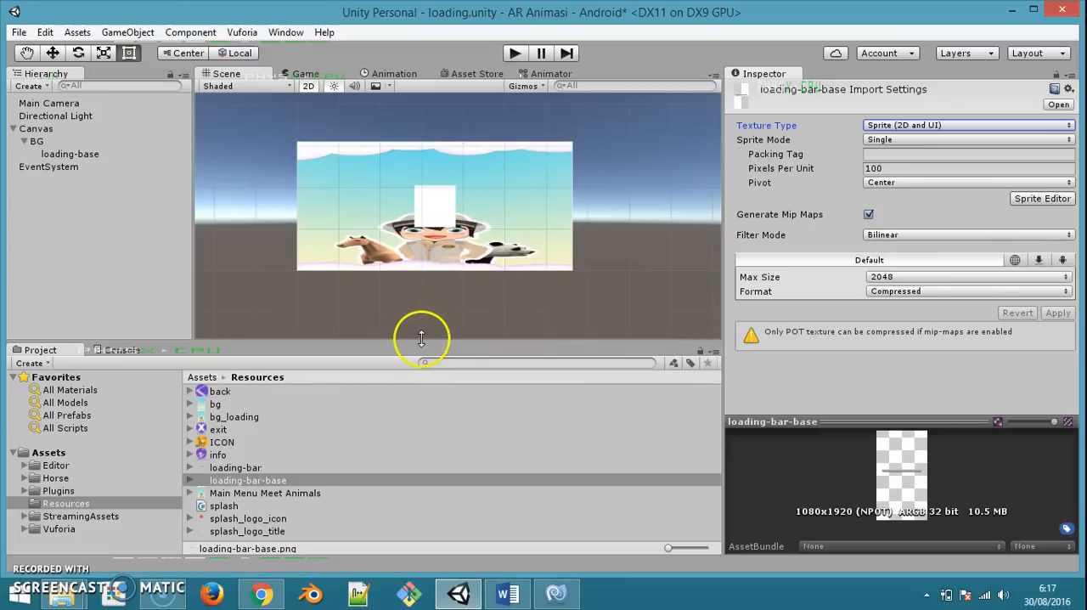
left_click(253, 468)
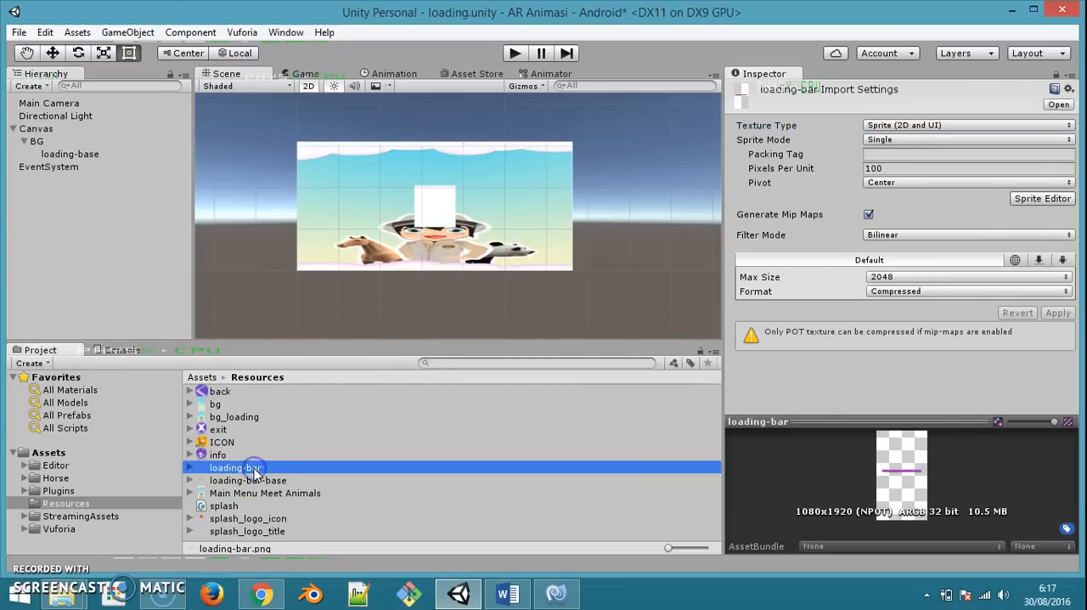
left_click(255, 480)
left_click(258, 469)
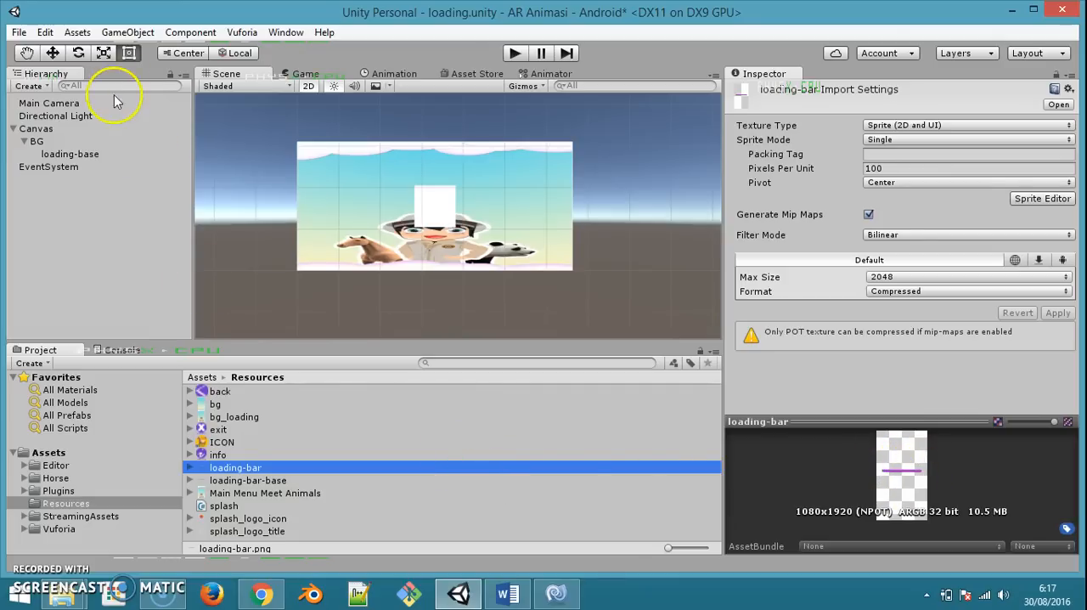
Assign the loading-bar-base sprite to the loading-base object and stretch it across its parent with all four offsets at 0
left_click(74, 153)
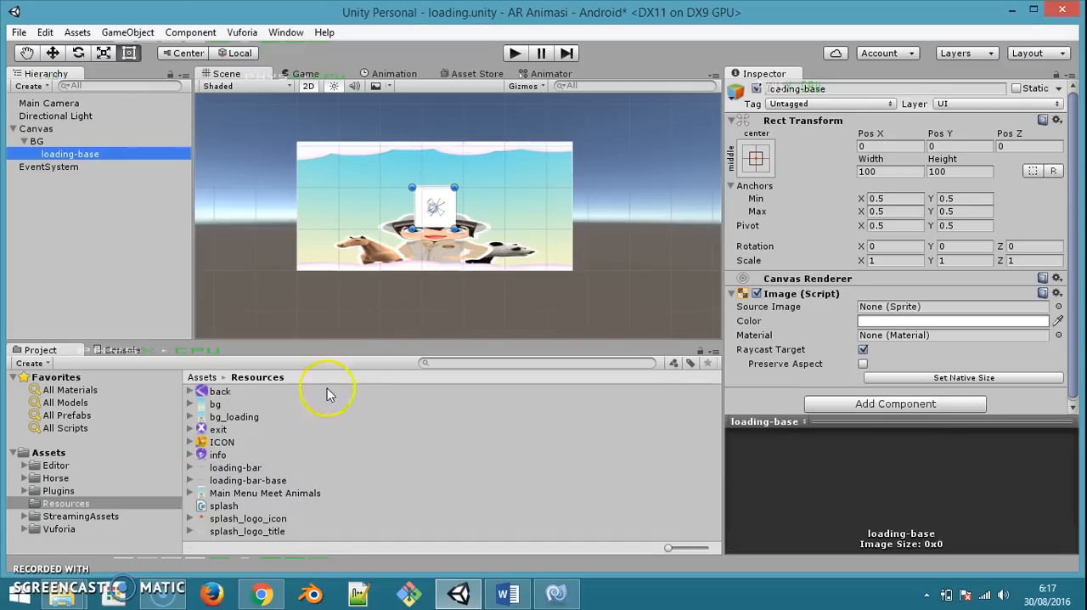
left_click_drag(245, 481, 875, 307)
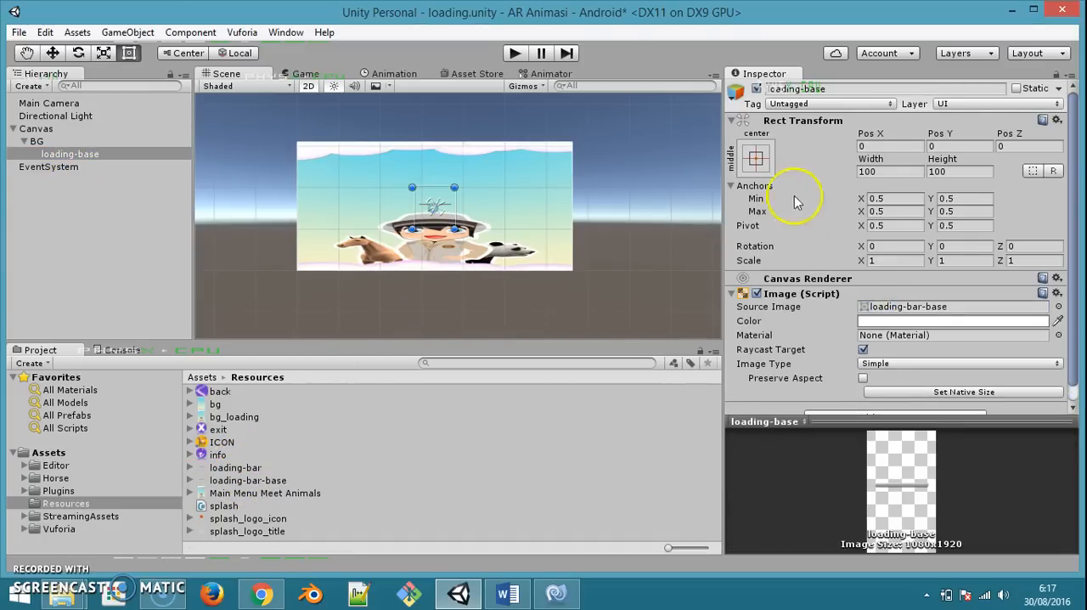
left_click(756, 158)
left_click(926, 397)
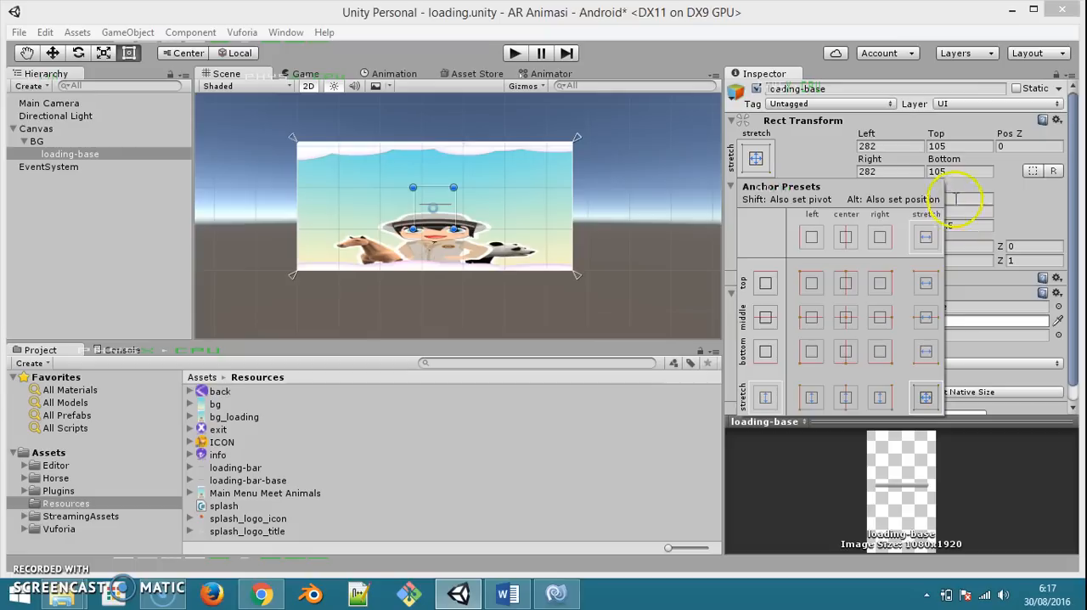
left_click(894, 146)
type("0")
key("Tab")
type("0")
key("Tab")
key("Tab")
type("0")
key("Tab")
type("0")
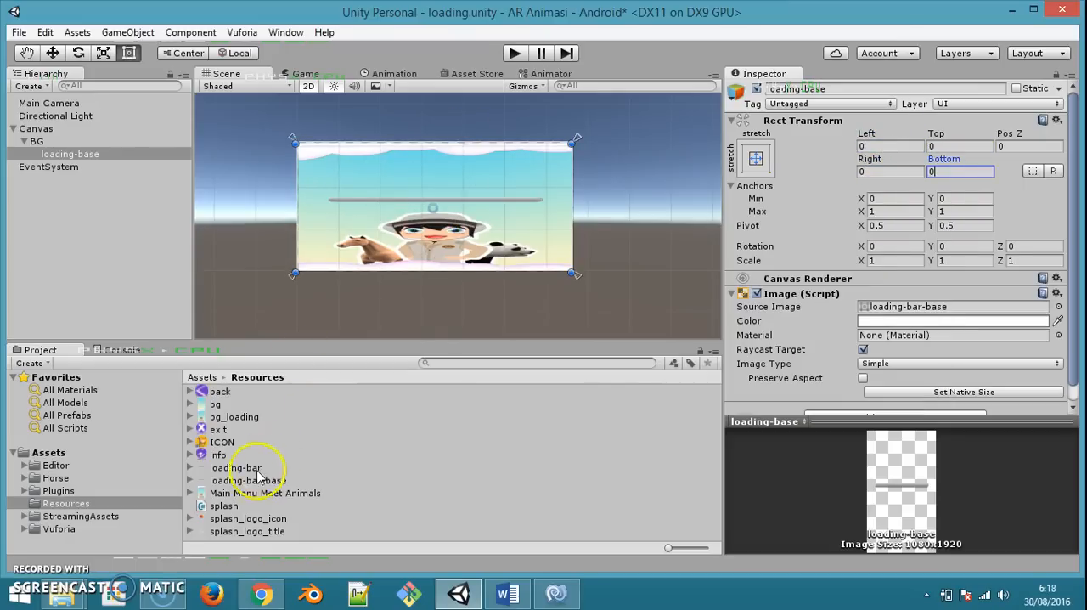
Add a UI Image as a child of loading-base and name it loading-bar
right_click(86, 153)
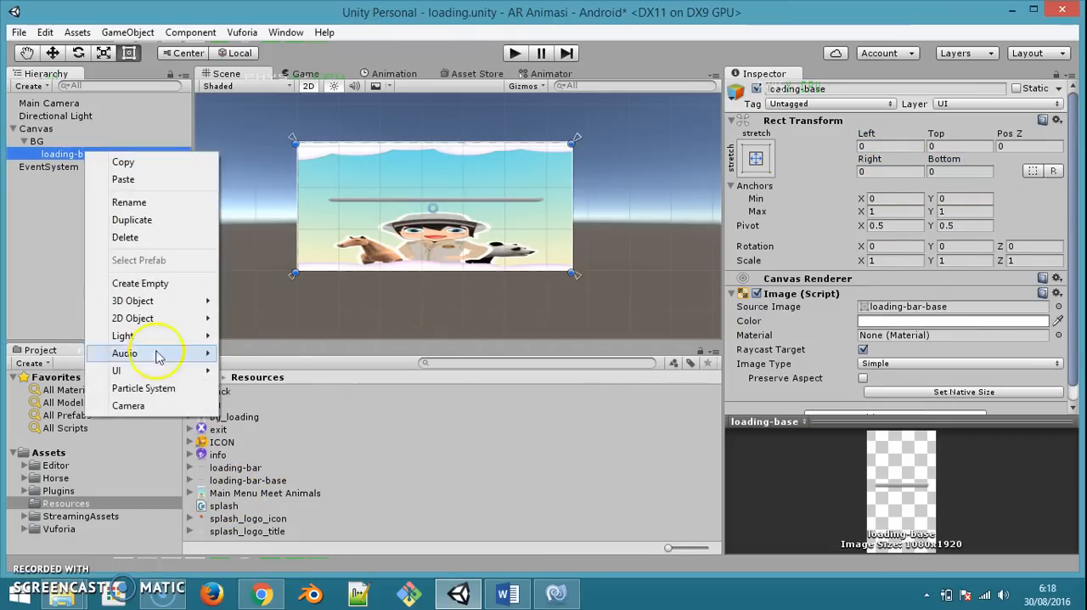
mouse_move(200, 370)
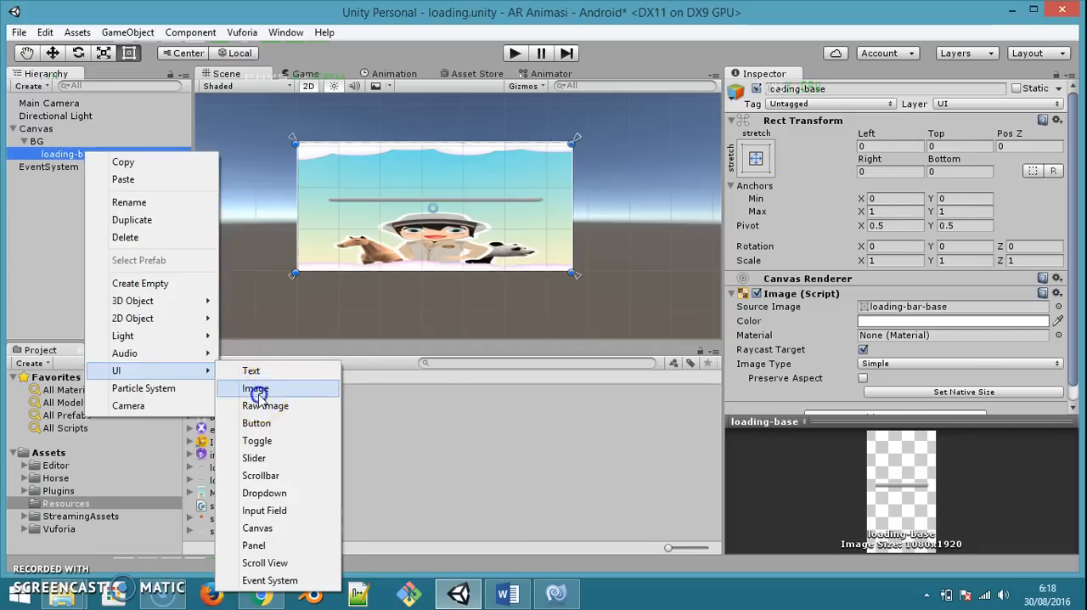
left_click(256, 390)
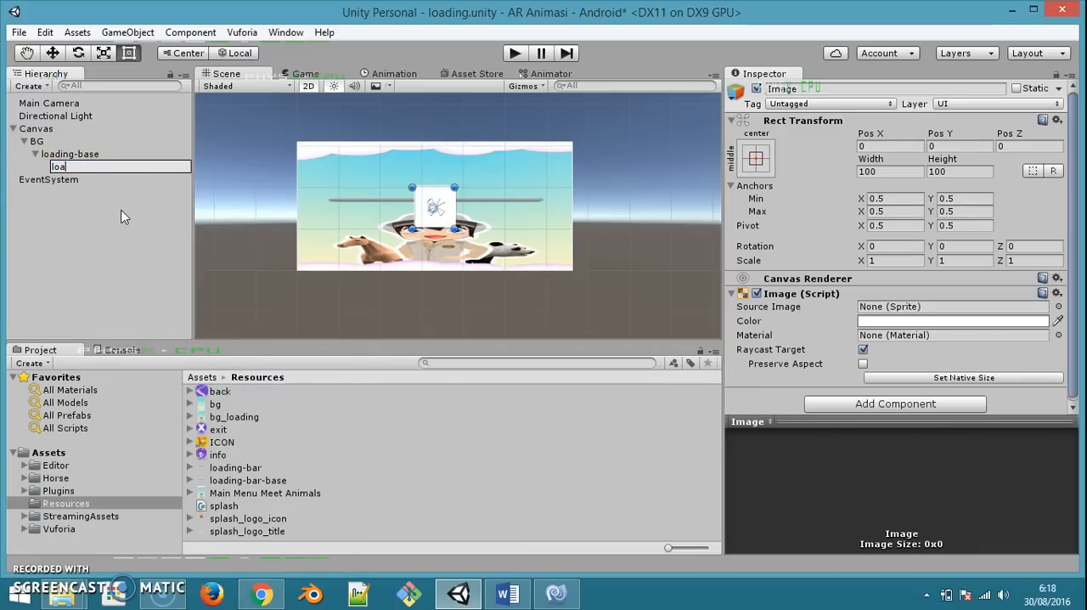
type("loading-bar")
key("Return")
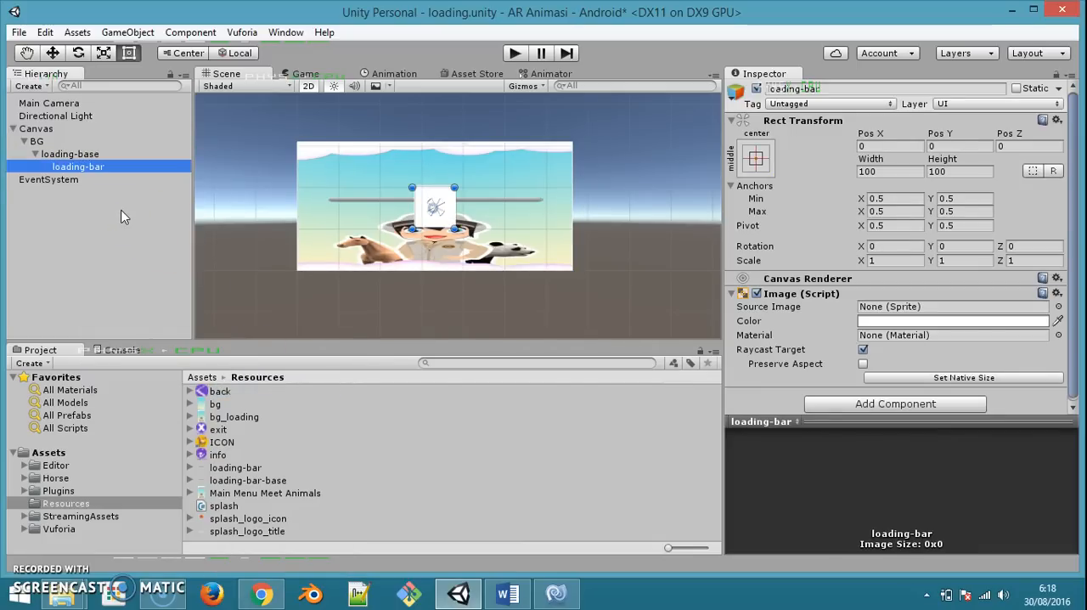
Assign the loading-bar sprite as the source image of the loading-bar object
left_click(239, 467)
left_click(97, 169)
left_click_drag(270, 468, 893, 306)
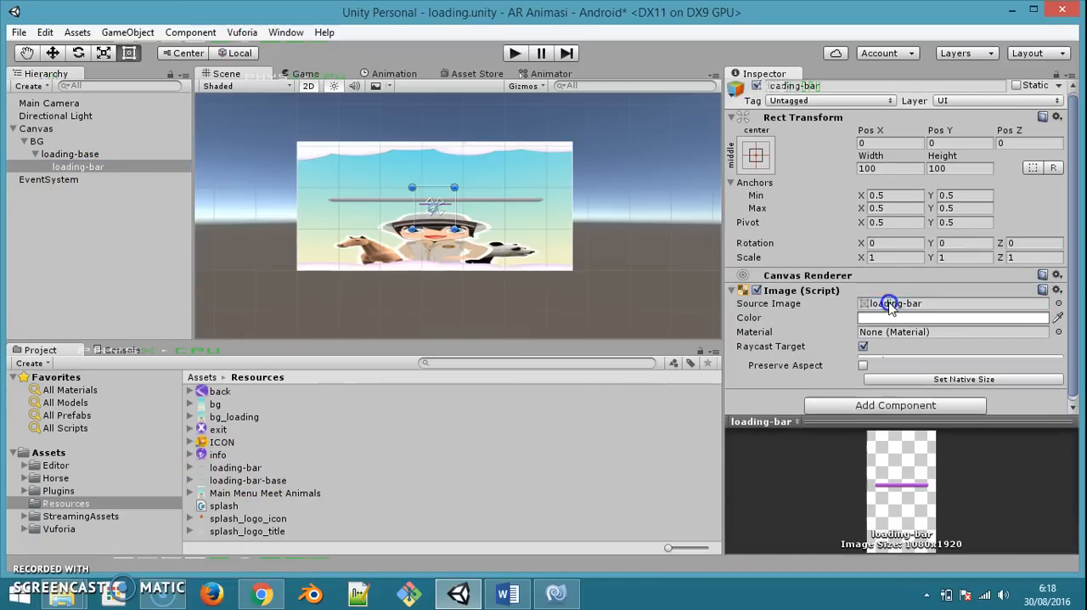
Stretch the loading-bar object's anchors in both directions and set its Left, Top, Right and Bottom offsets to 0
left_click(756, 158)
left_click(924, 394)
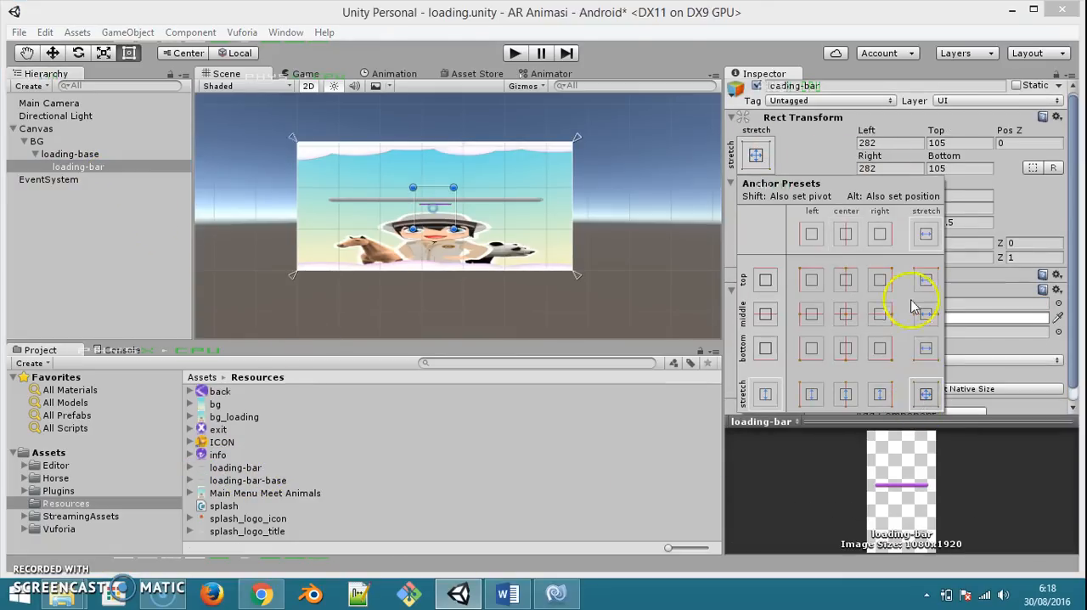
left_click(888, 141)
type("0")
key("Tab")
type("0")
key("Tab")
type("0")
key("Tab")
type("0")
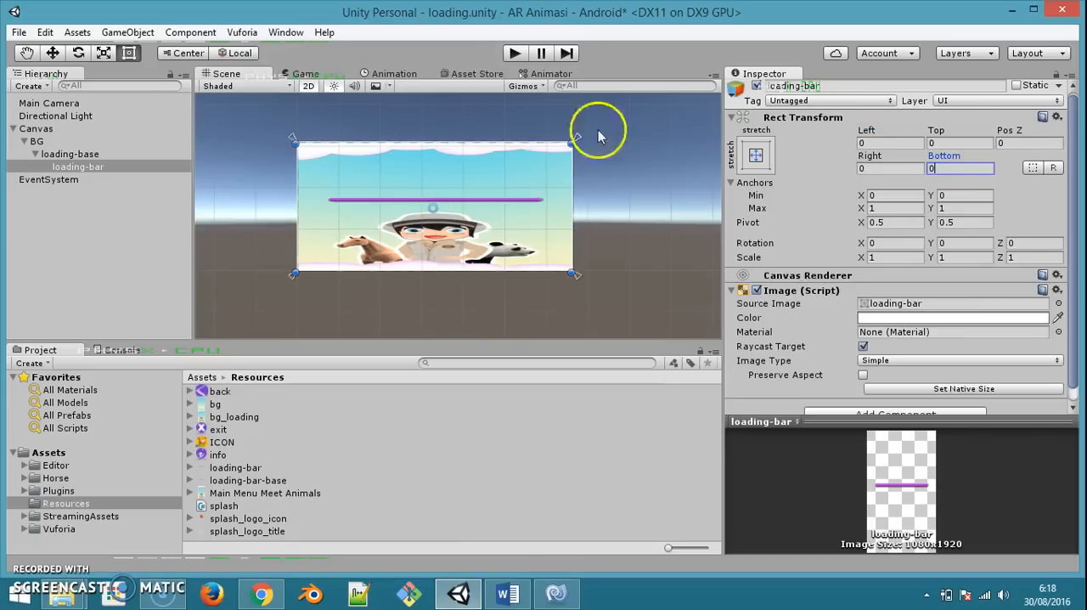
Set loading-bar's Image Type to Filled with the Horizontal fill method, and try out the Fill Amount, leaving it at 1
left_click(85, 154)
left_click(89, 169)
left_click(905, 363)
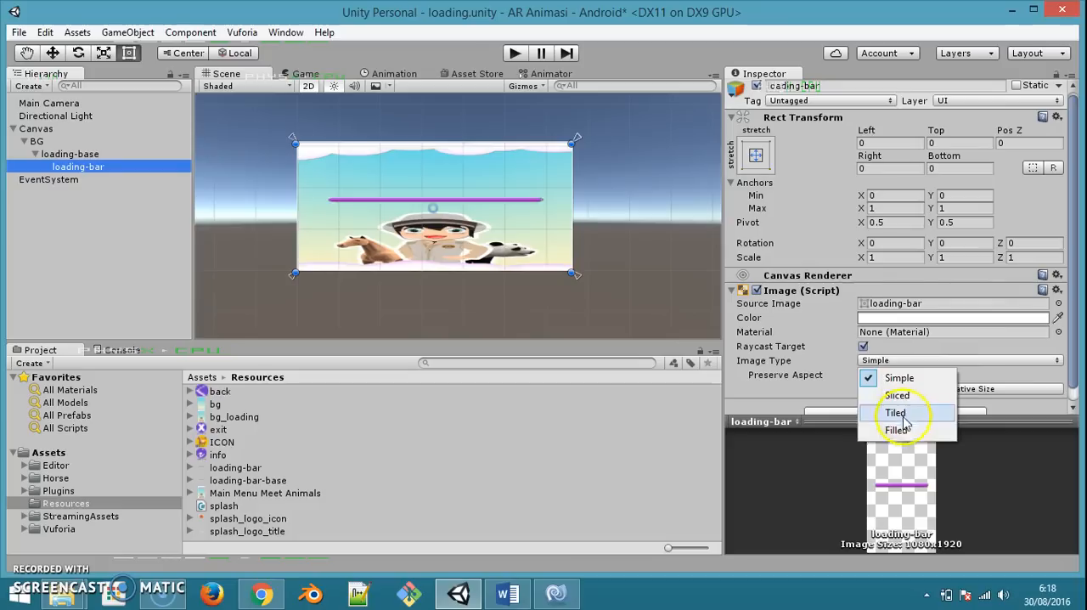
left_click(902, 429)
left_click(909, 375)
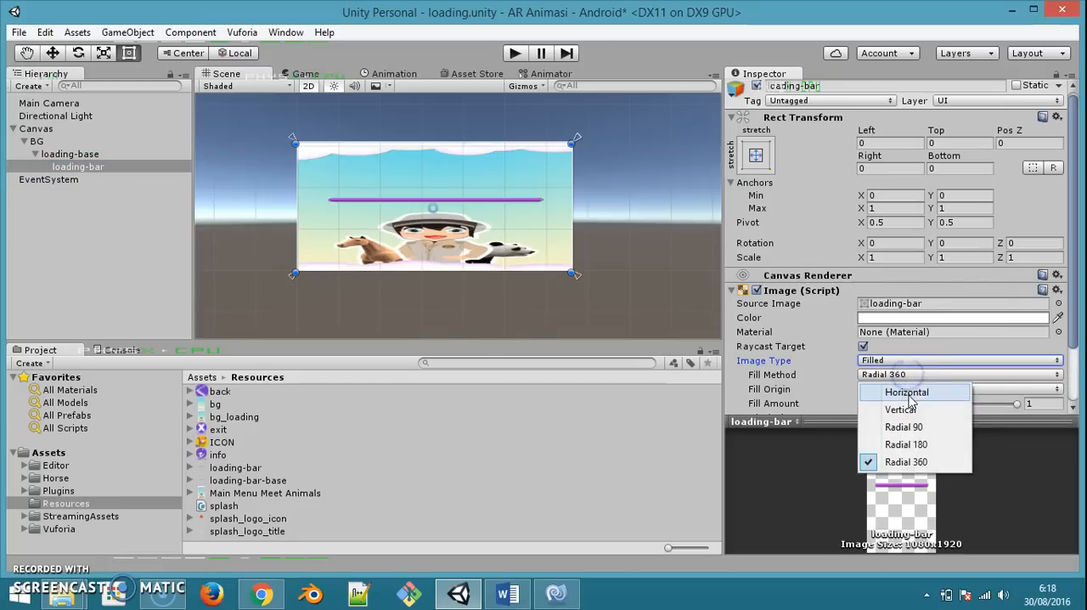
left_click(904, 388)
left_click_drag(1018, 405, 930, 405)
mouse_move(1006, 403)
left_mouse_down()
mouse_move(859, 403)
mouse_move(1011, 401)
left_mouse_up()
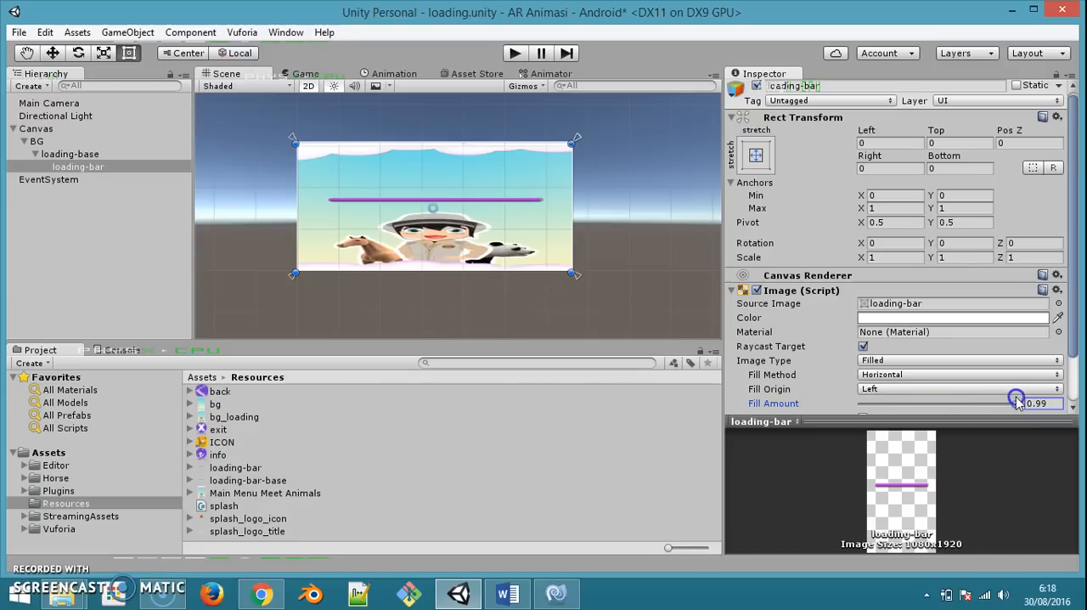
Create a C# script named loading in the Resources folder
right_click(649, 505)
mouse_move(732, 216)
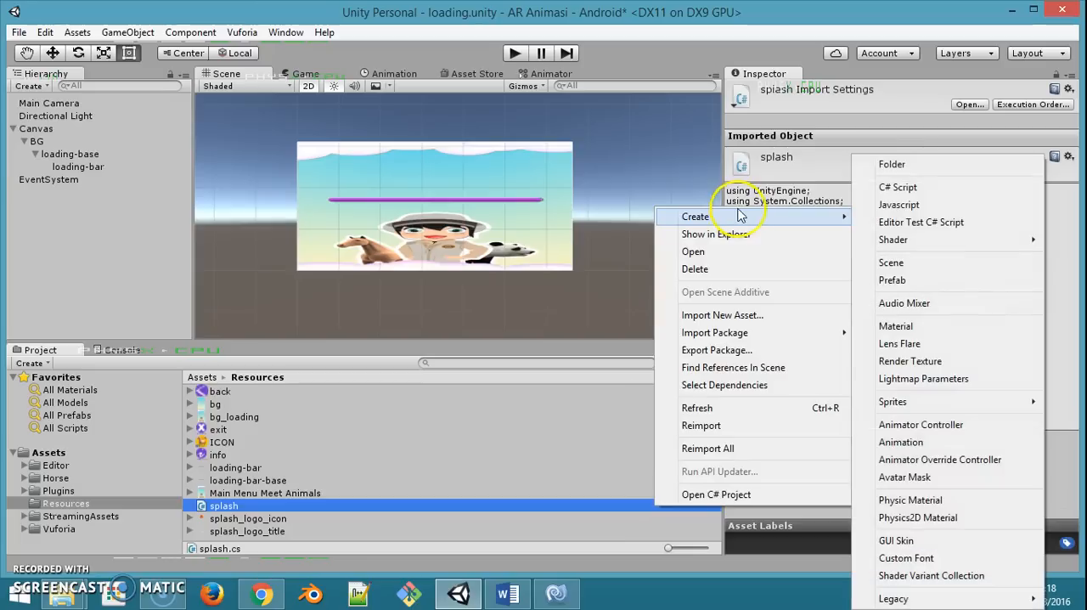
left_click(862, 113)
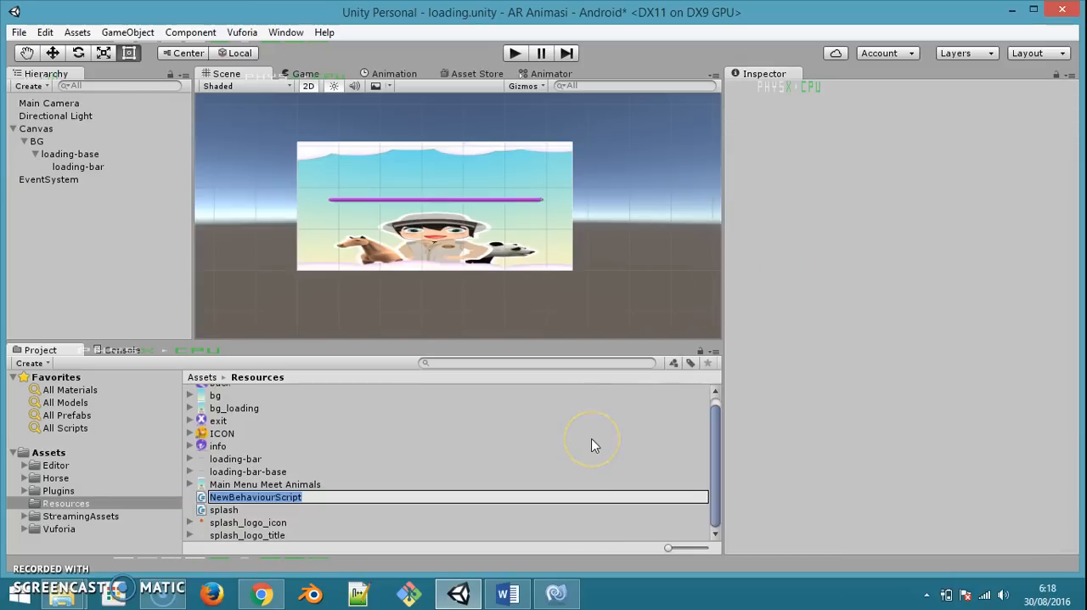
type("loading")
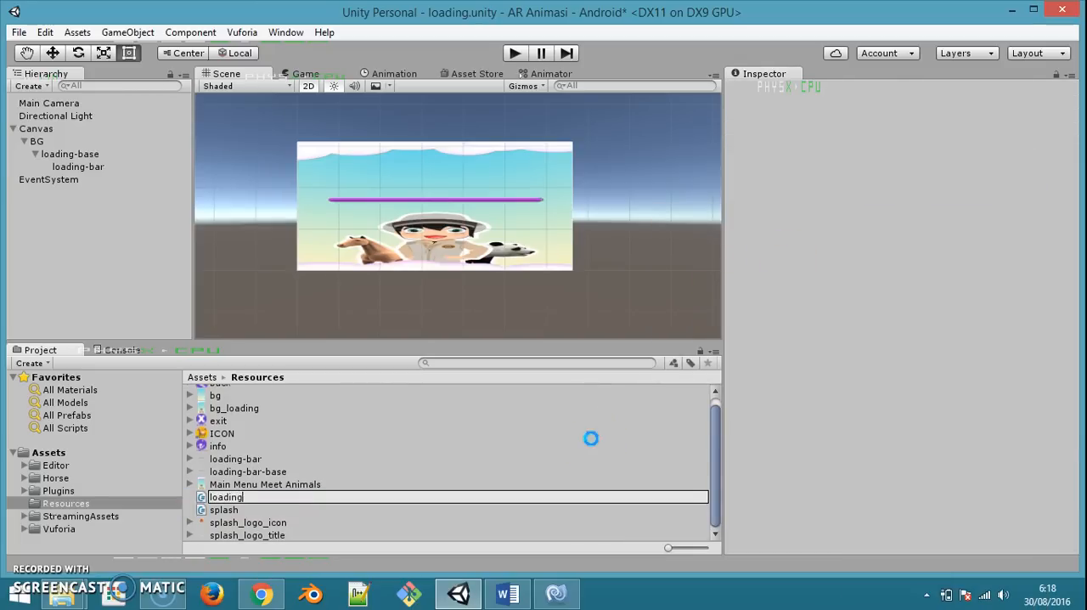
key("Return")
Try to open the loading script from the Resources folder in MonoDevelop, dismiss the error report without sending it, and close the editor
left_click(78, 589)
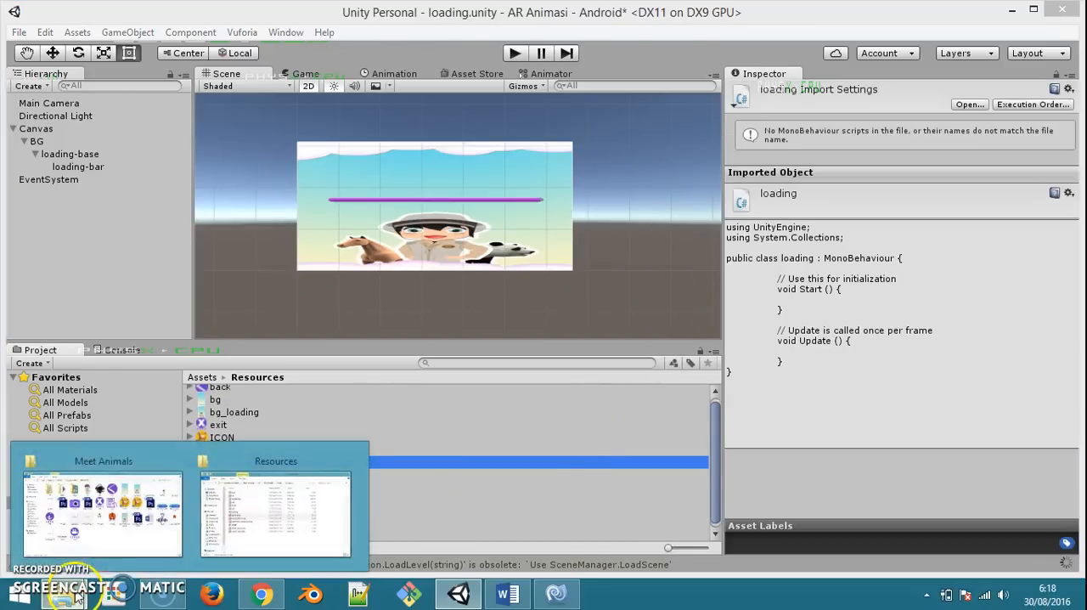
left_click(221, 491)
left_click(414, 329)
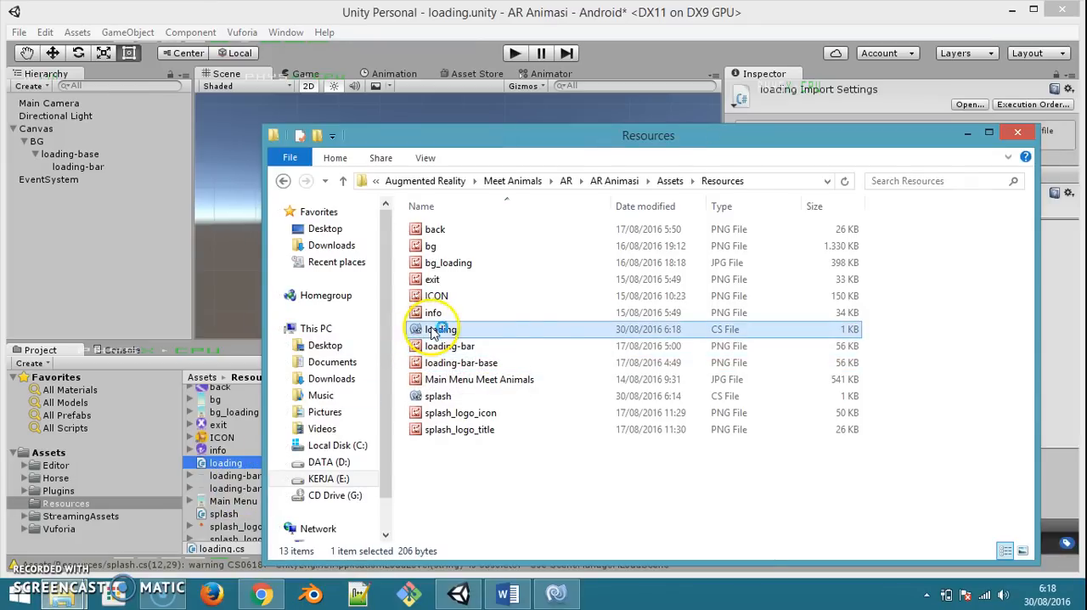
left_click(557, 593)
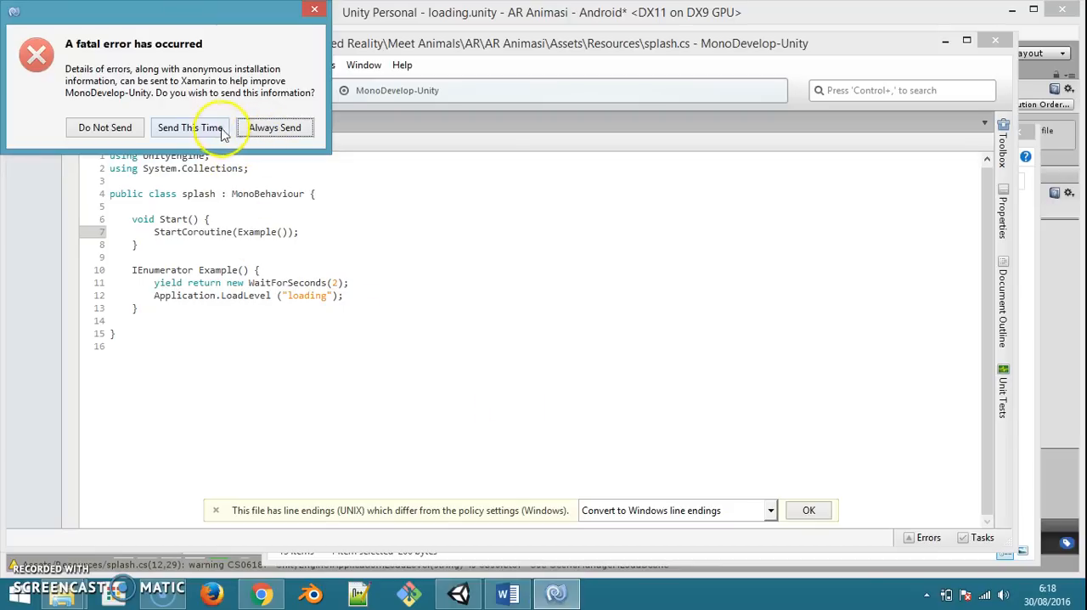
left_click(106, 130)
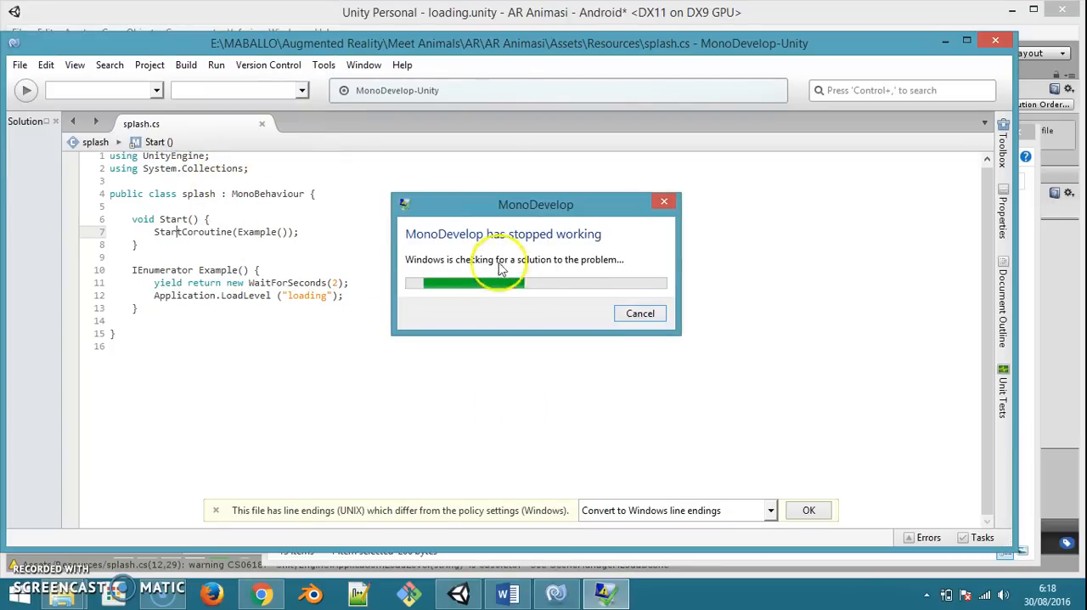
left_click(642, 314)
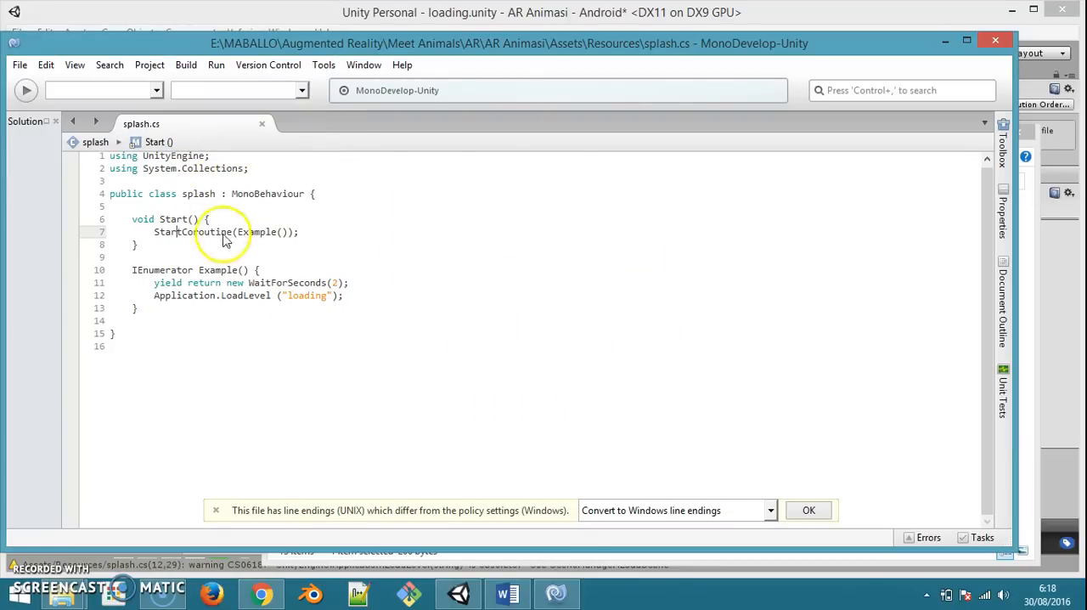
key("alt+F4")
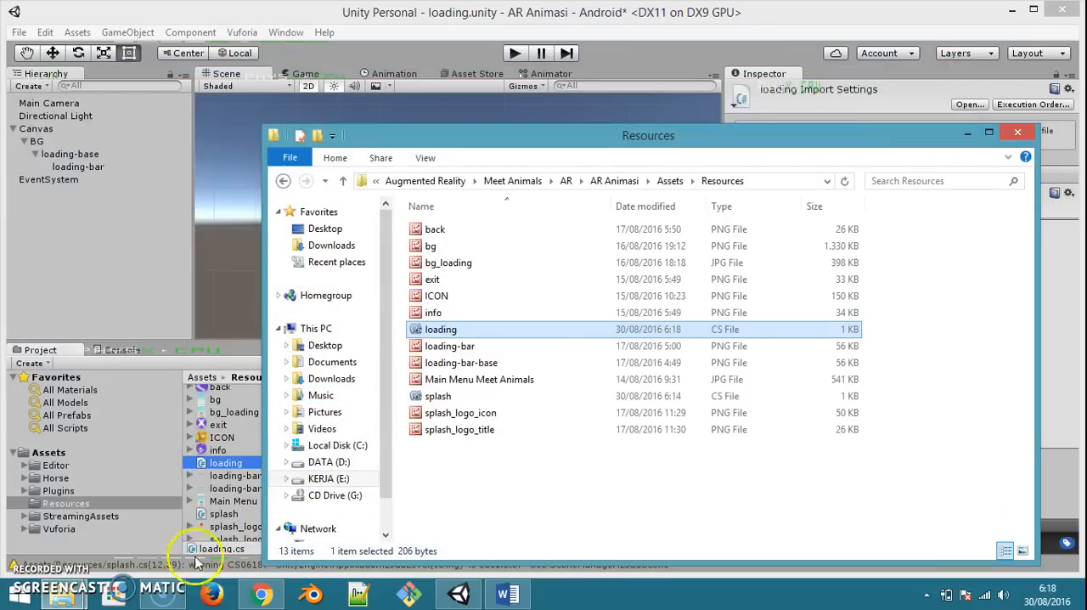
Open the loading script from Unity's Resources folder in the code editor
double_click(225, 463)
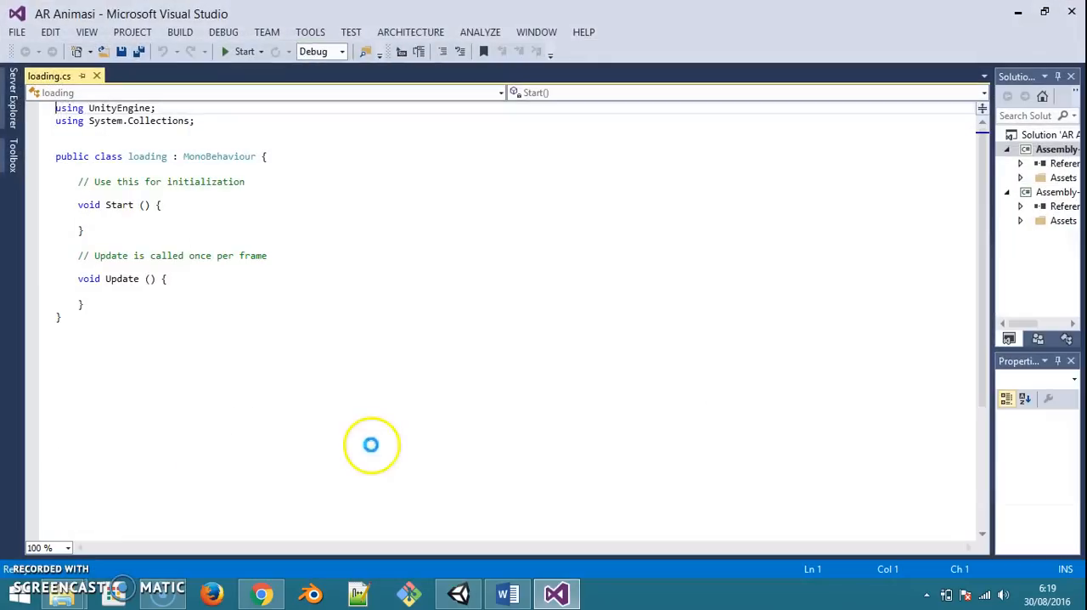
Replace the body of the loading class with the LoadingBar, currentAmount, speed and Update code copied from the LOADING section of the SCRIPTS document in Word
left_click(510, 593)
scroll(548, 416, "down", 5)
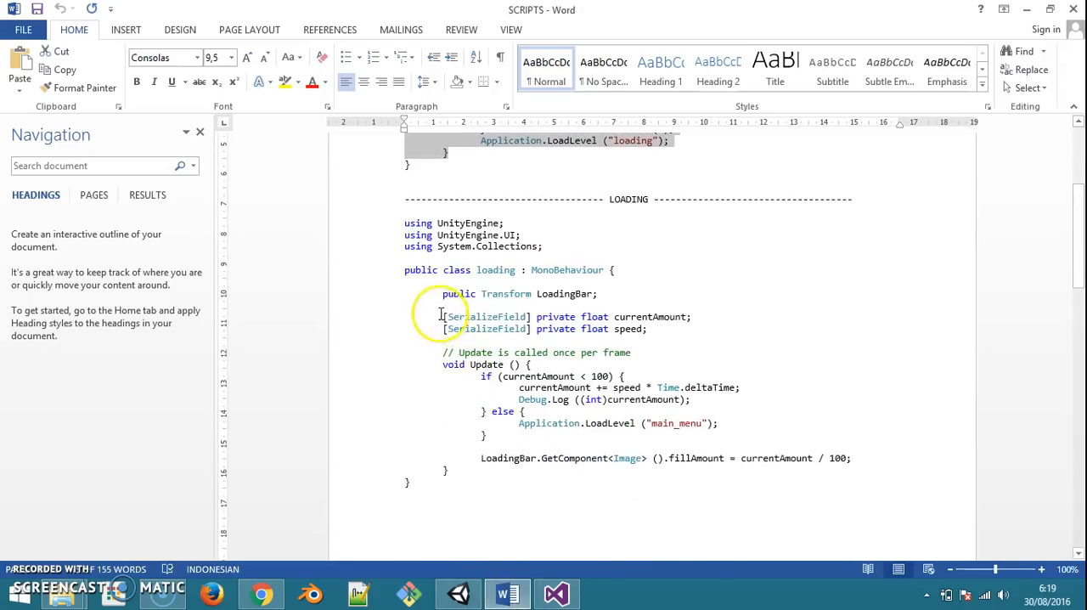
left_click_drag(443, 293, 448, 474)
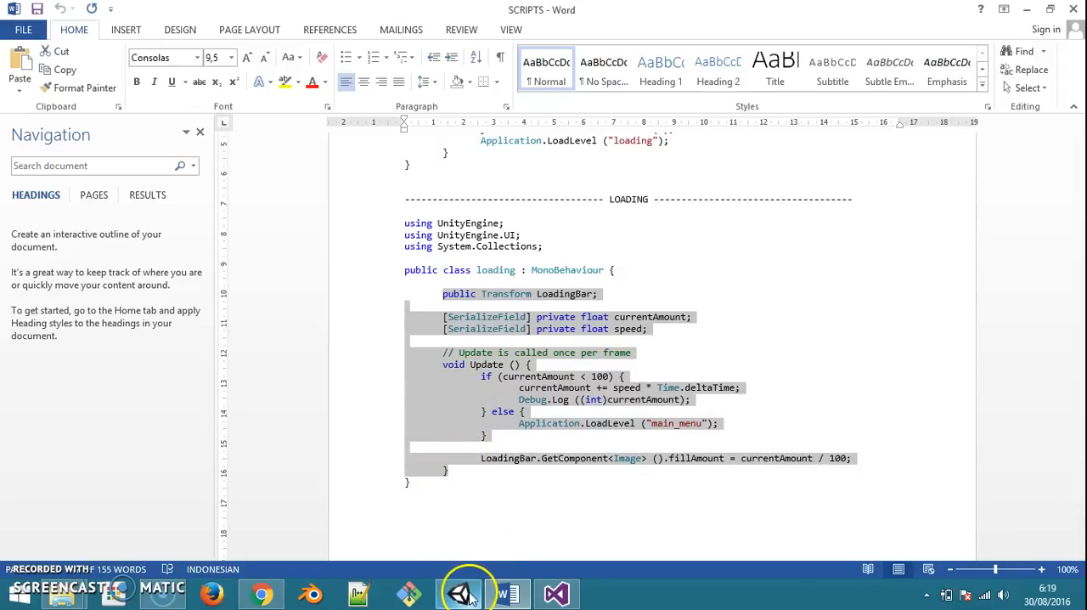
left_click(544, 597)
left_click_drag(78, 181, 94, 301)
type("public Transform LoadingBar;  [SerializeField] private float currentAmount; [SerializeField] private float speed;  // Update is called once per frame void Update() { \tif (currentAmount < 100) \t{ \t\tcurrentAmount += speed * Time.deltaTime; \t\tDebug.Log((int)currentAmount); \t} \telse \t{ \t\tApplication.LoadLevel(\"main_menu\"); \t}  \tLoadingBar.GetComponent<Image>().fillAmount = currentAmount / 100; }")
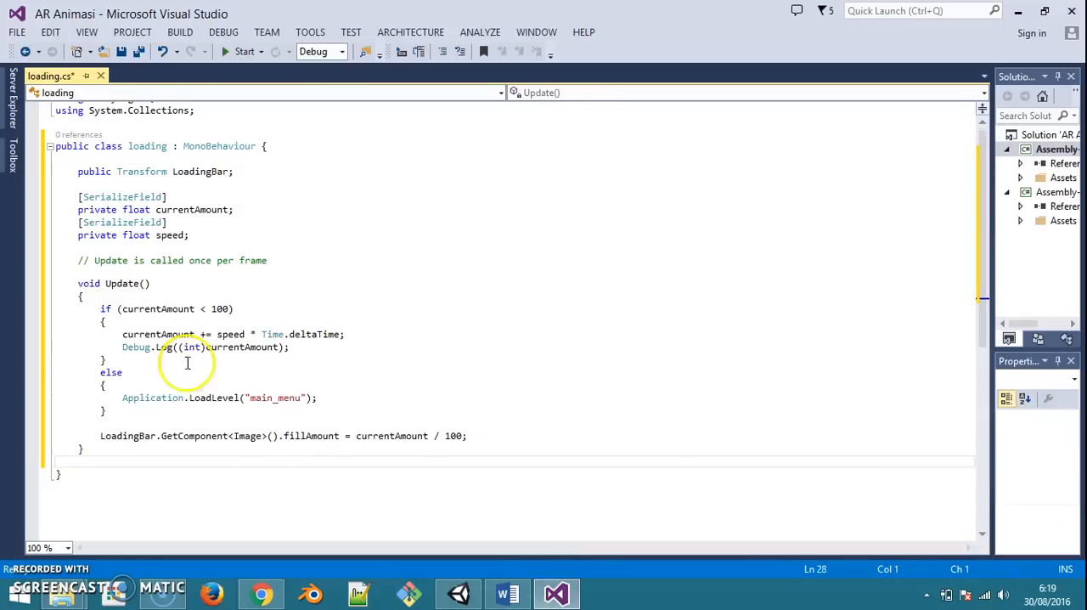
left_click(304, 448)
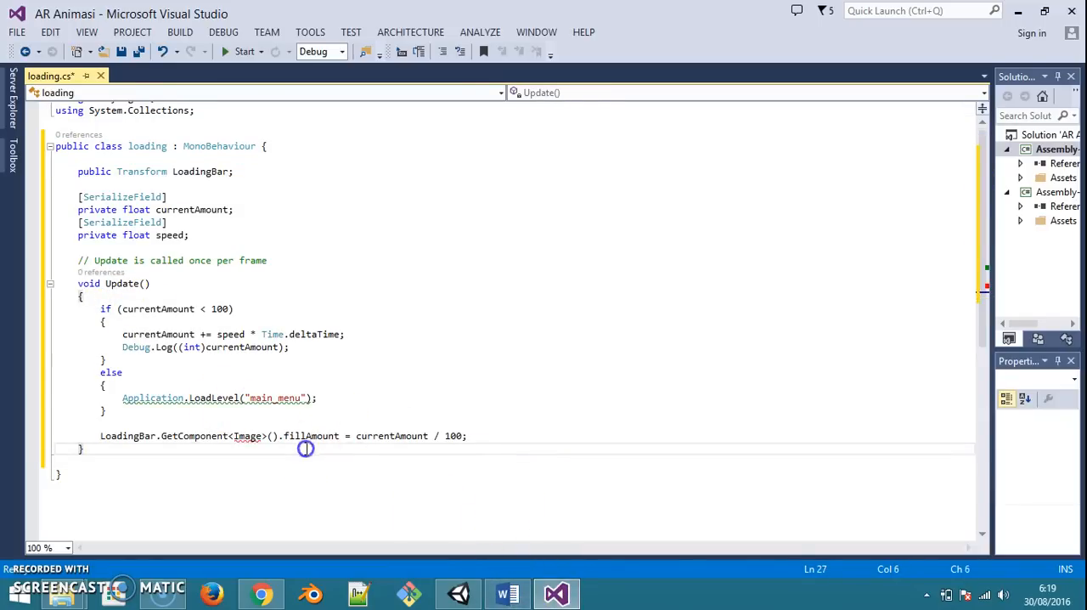
Copy the "using UnityEngine.UI;" line from the SCRIPTS document and insert it below "using UnityEngine;" in loading.cs
left_click(248, 436)
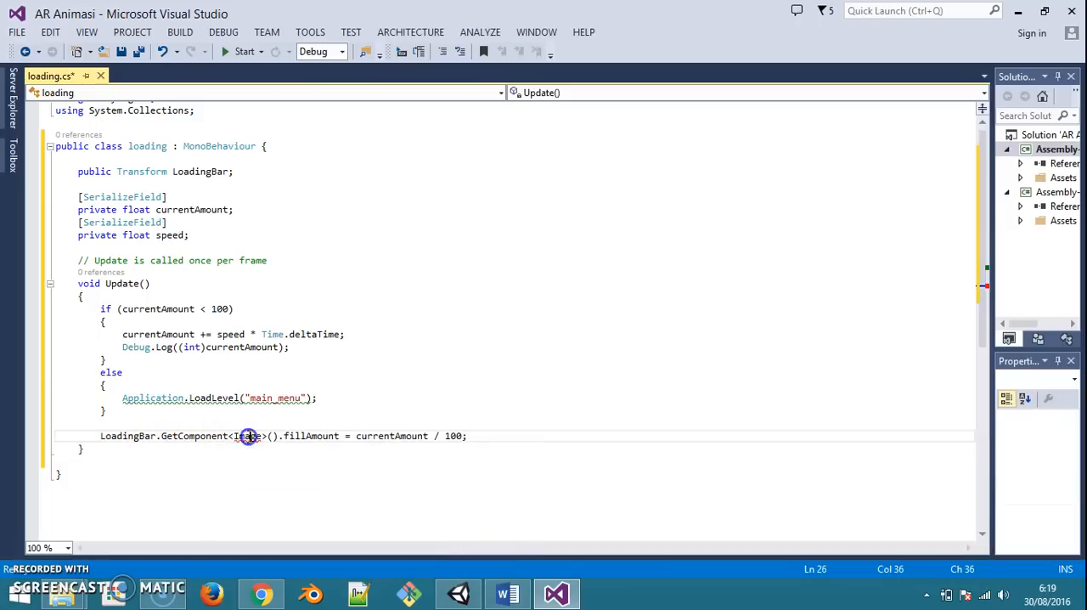
left_click(507, 594)
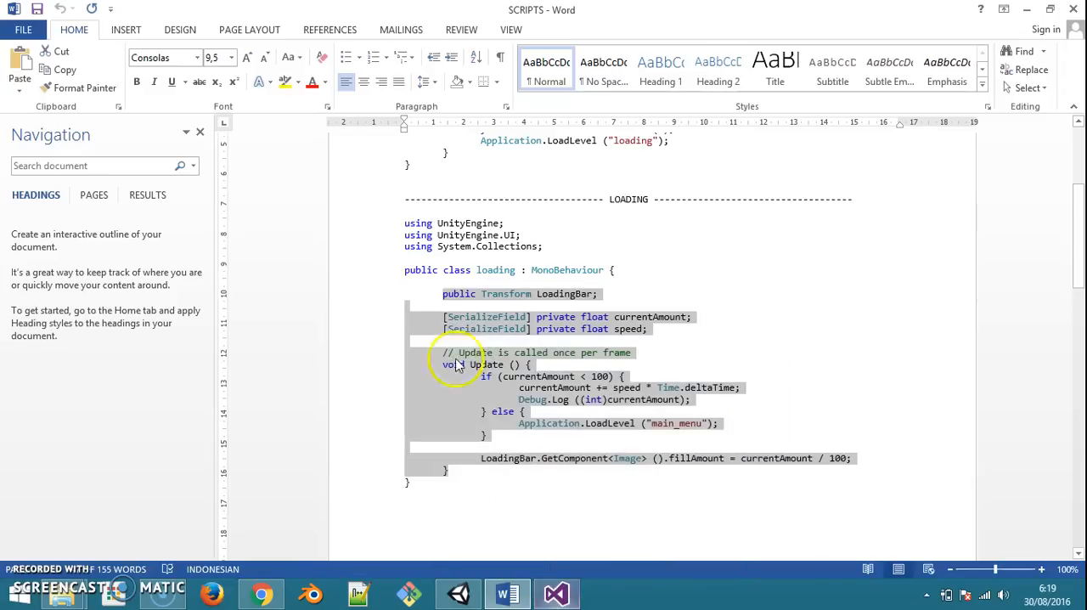
left_click(509, 241)
left_click(391, 235)
key("ctrl+c")
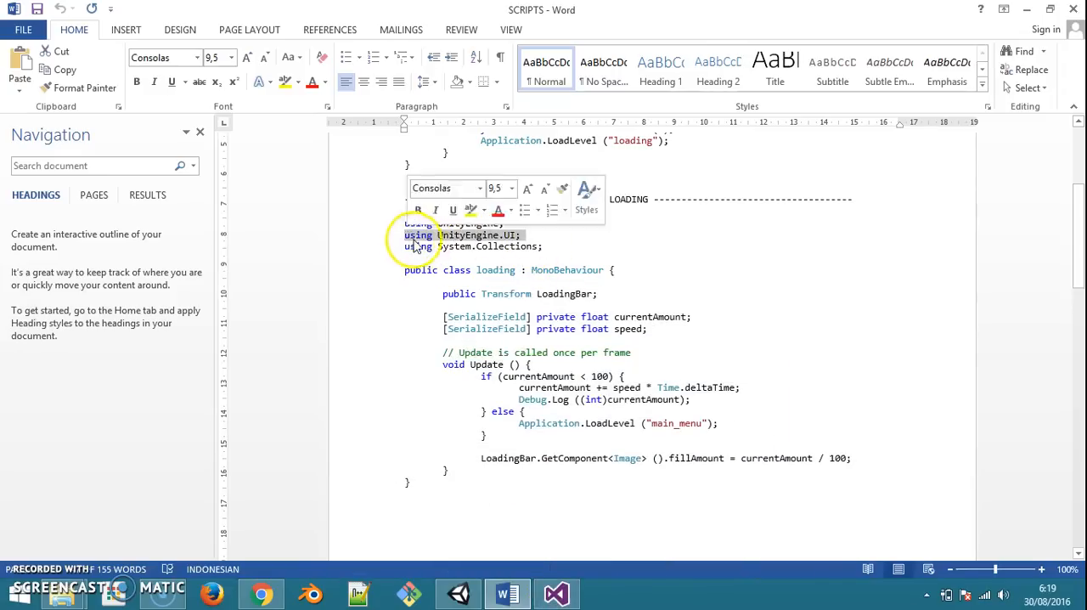
left_click(556, 592)
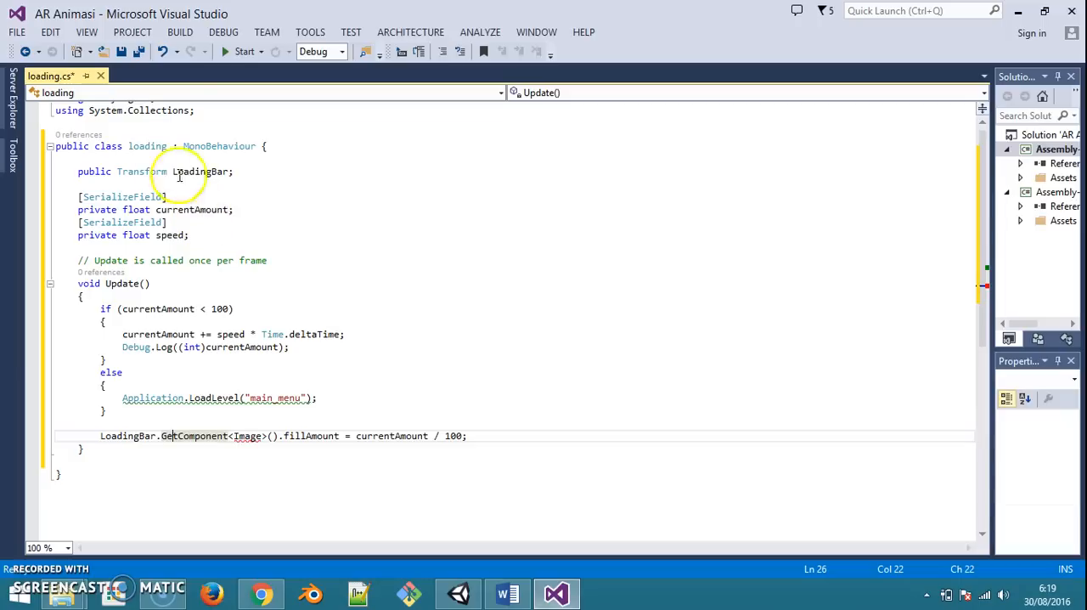
scroll(232, 171, "up", 1)
left_click(166, 108)
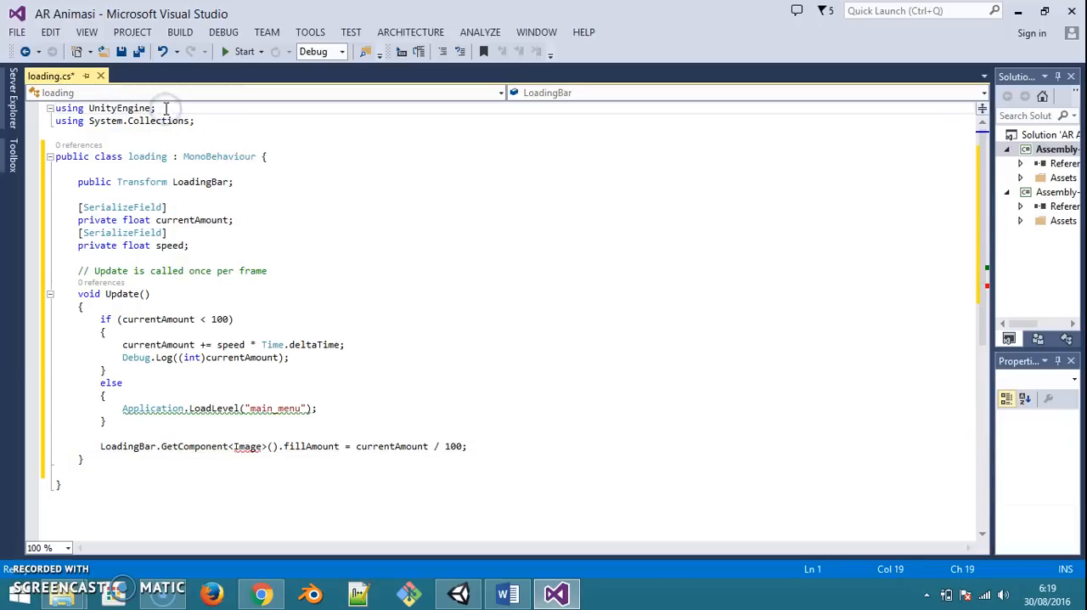
key("Return")
key("ctrl+v")
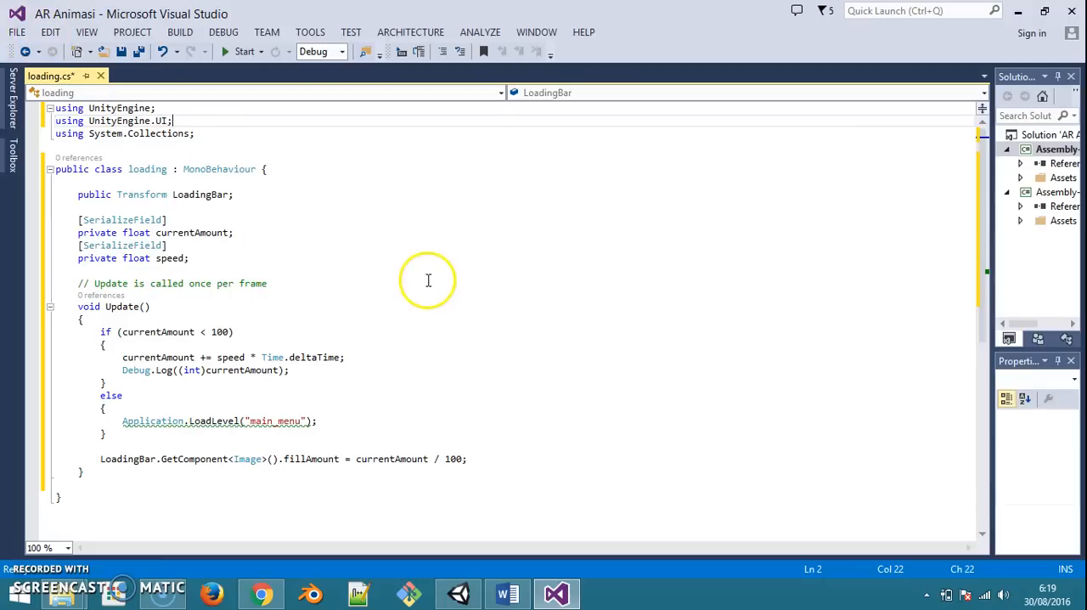
Save loading.cs and all other open files, and minimize the code editor
key("ctrl+s")
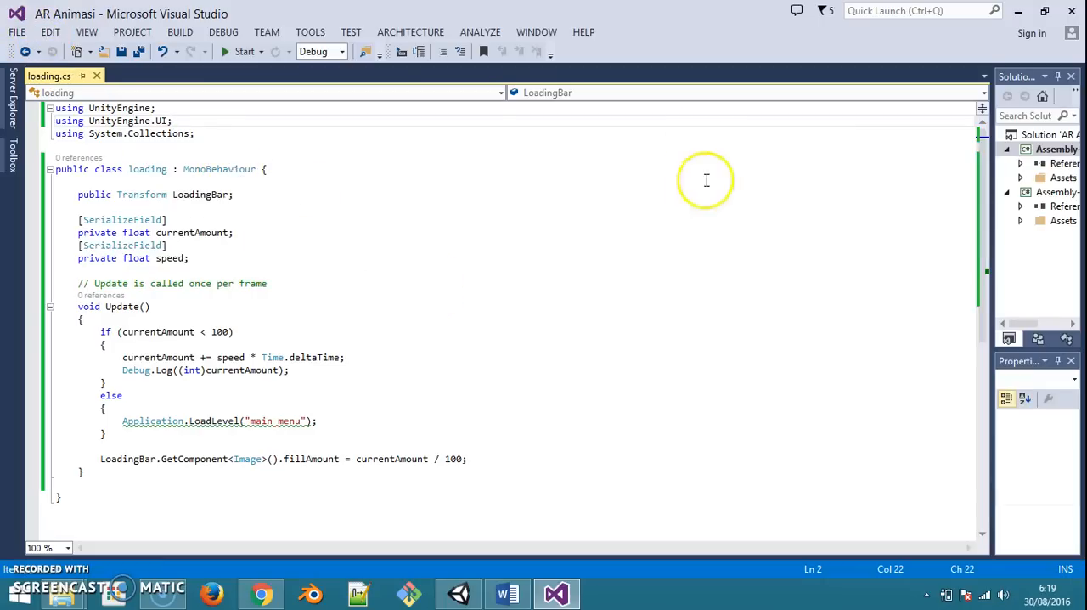
left_click(17, 34)
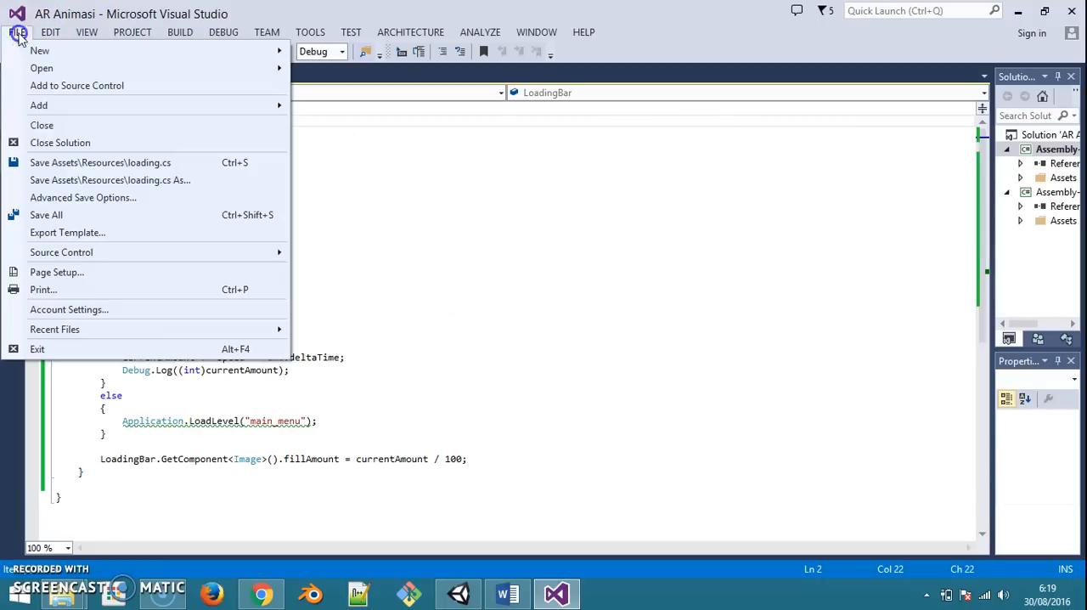
left_click(58, 215)
left_click(1017, 11)
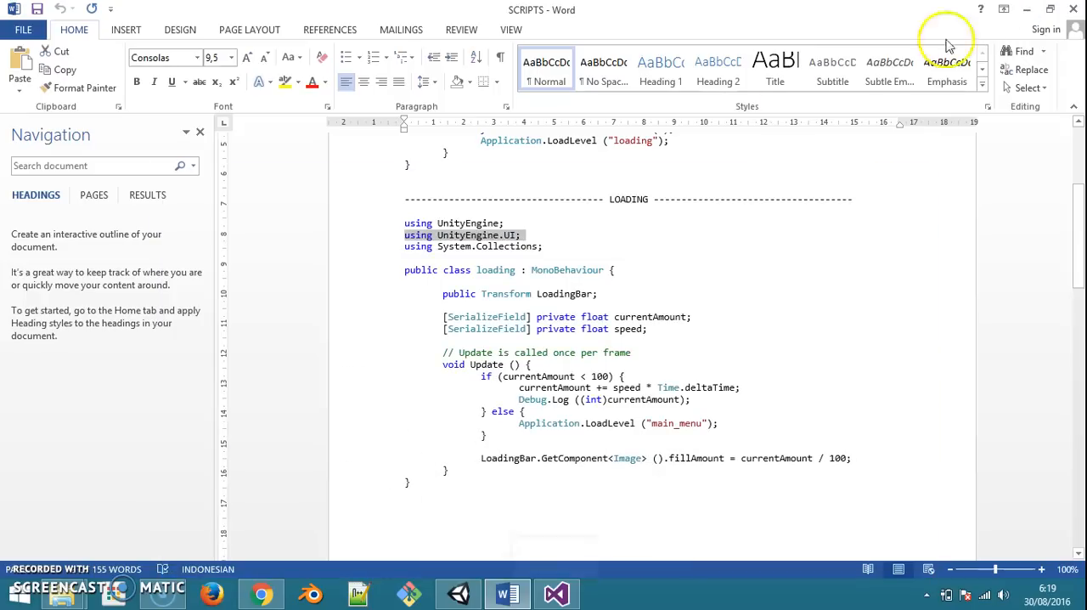
In Unity, attach the loading script to loading-base with loading-bar as its Loading Bar, and save the scene
left_click(458, 594)
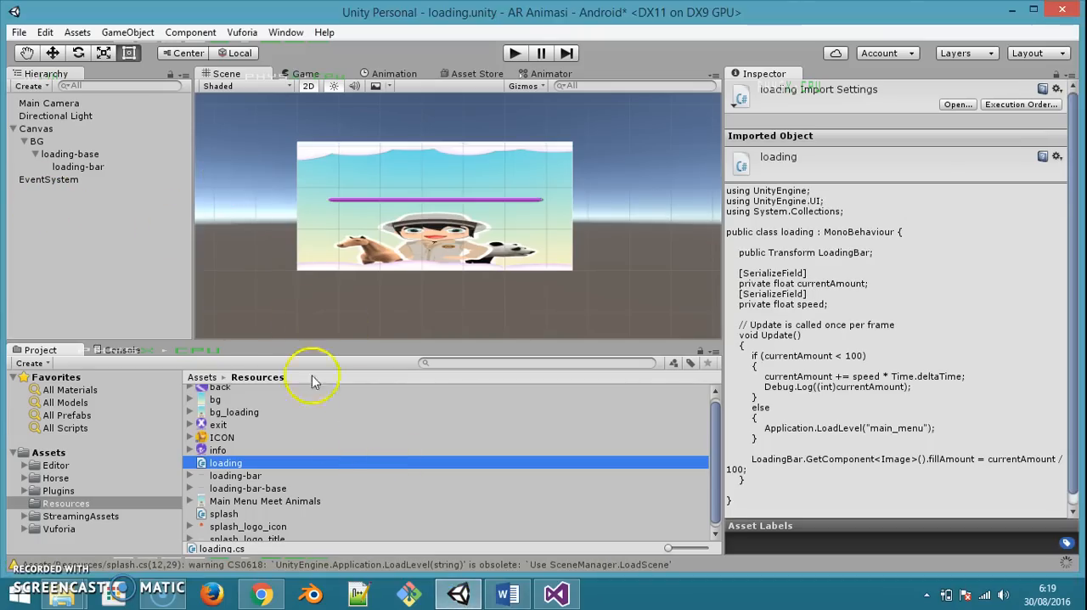
left_click_drag(230, 470, 90, 154)
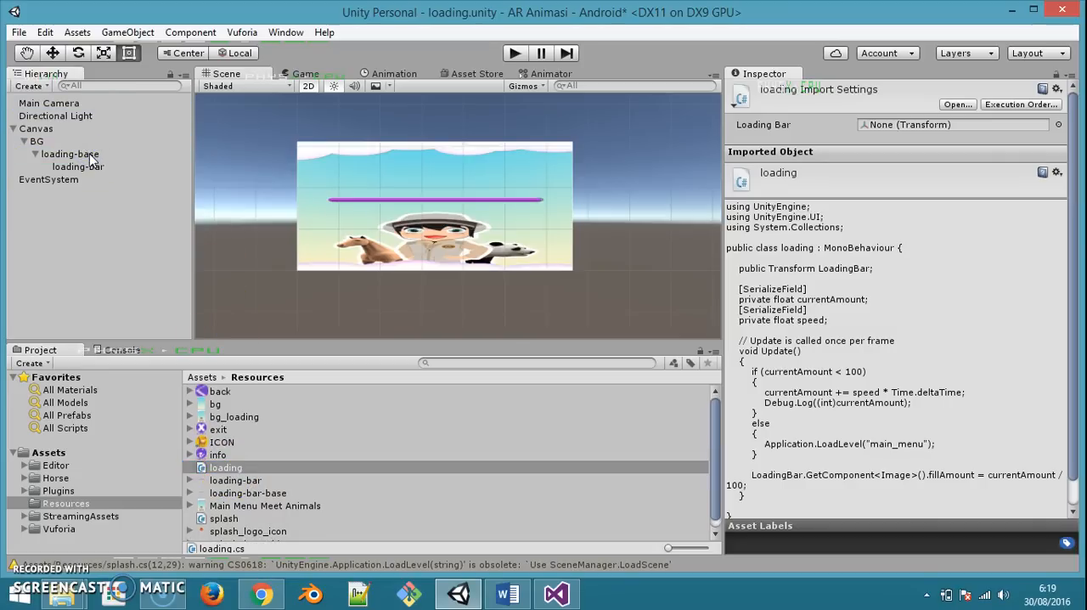
left_click(89, 153)
scroll(898, 348, "down", 3)
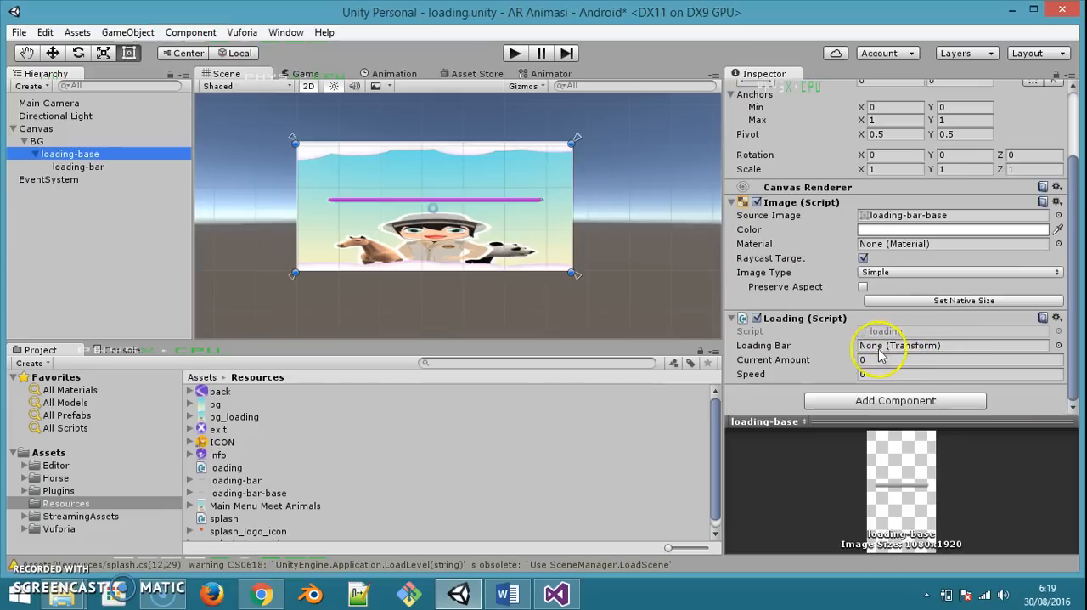
left_click_drag(78, 166, 927, 347)
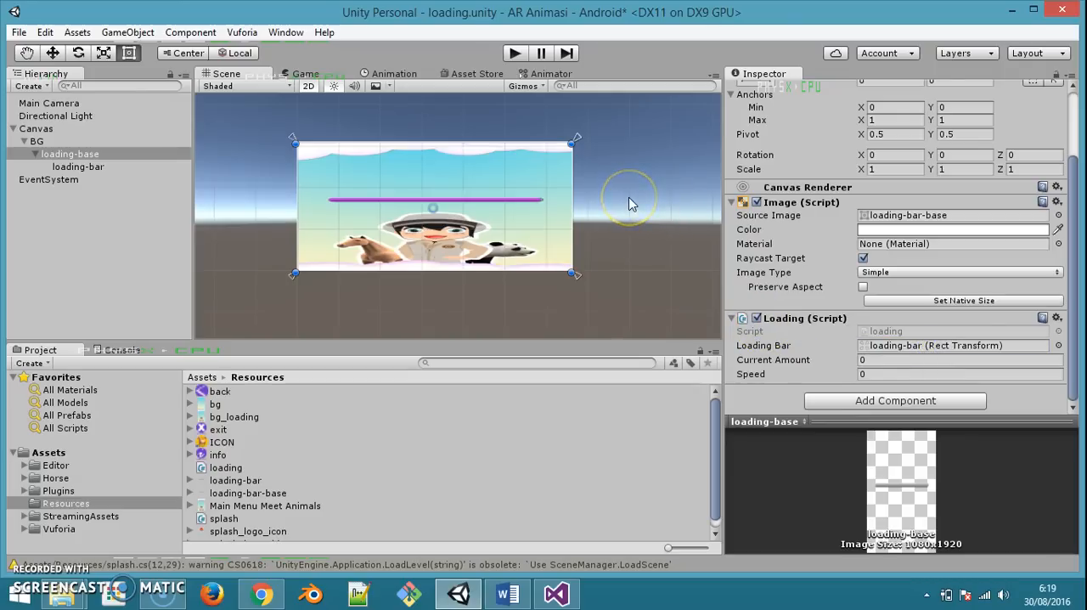
key("ctrl+s")
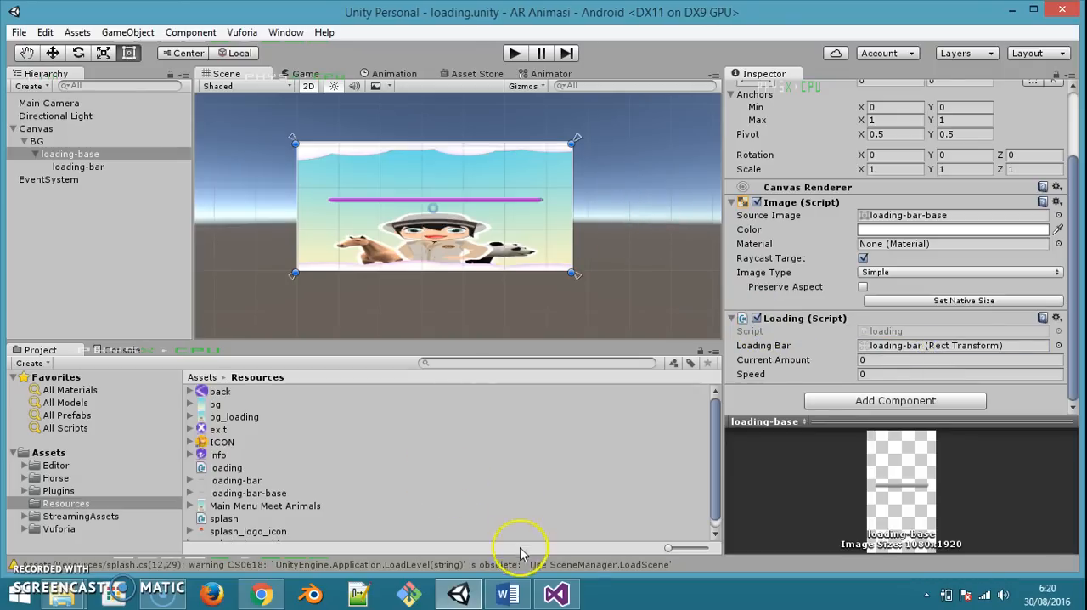
Review the Update logic of loading.cs in Visual Studio: the 100 limit, the currentAmount increment and the main_menu level load
left_click(561, 593)
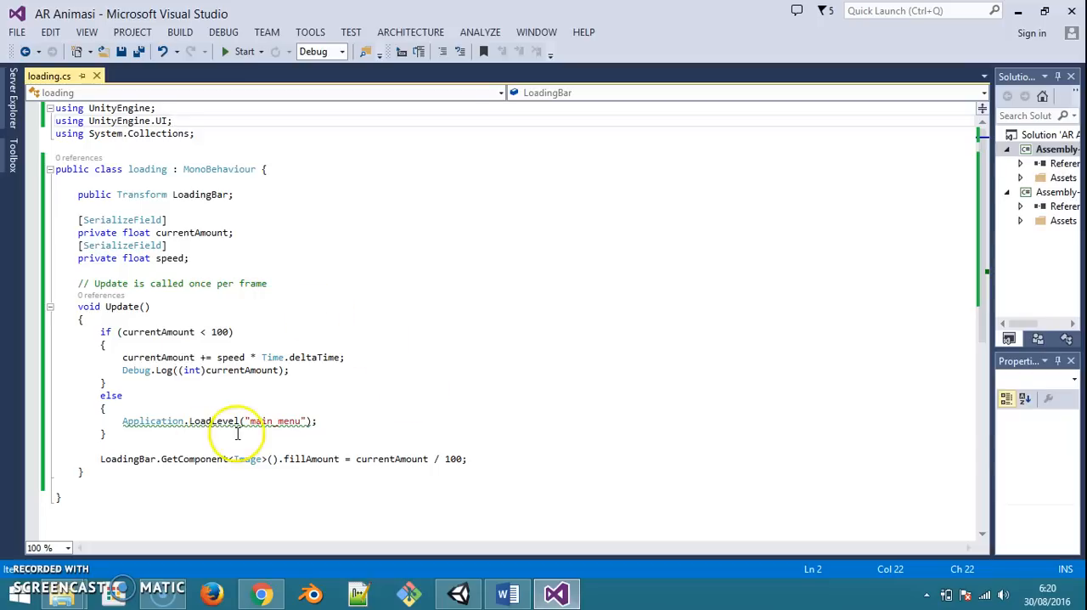
left_click(209, 331)
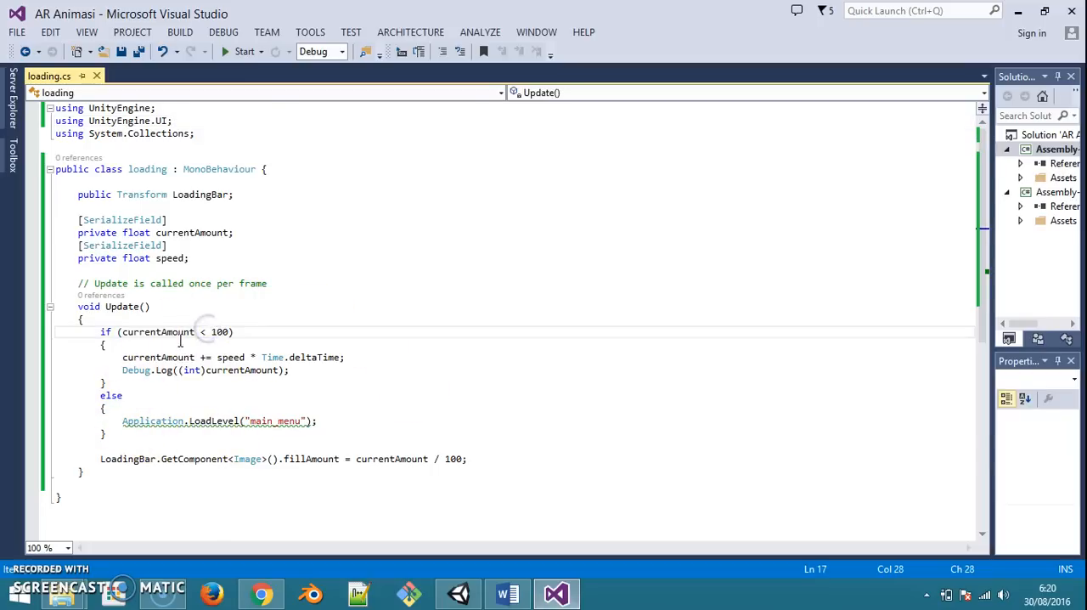
left_click_drag(119, 357, 244, 357)
left_click(123, 358)
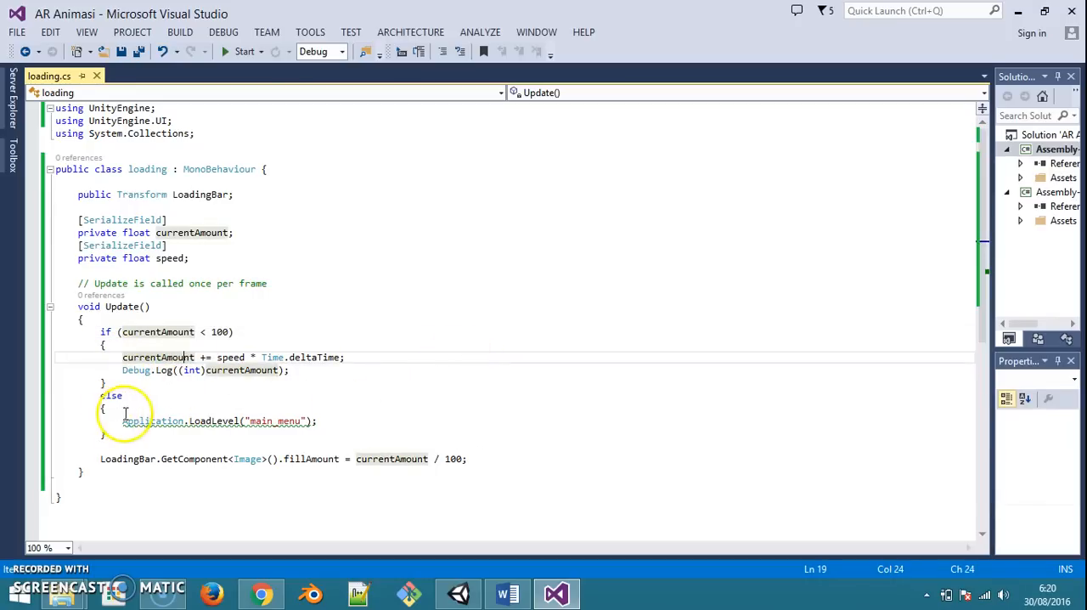
double_click(220, 332)
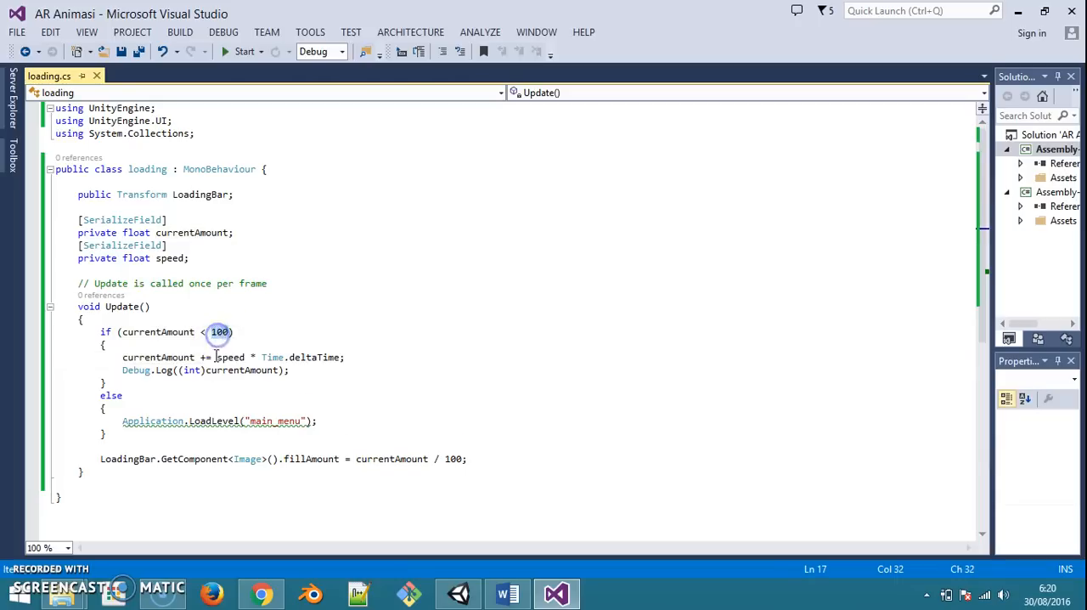
left_click(162, 420)
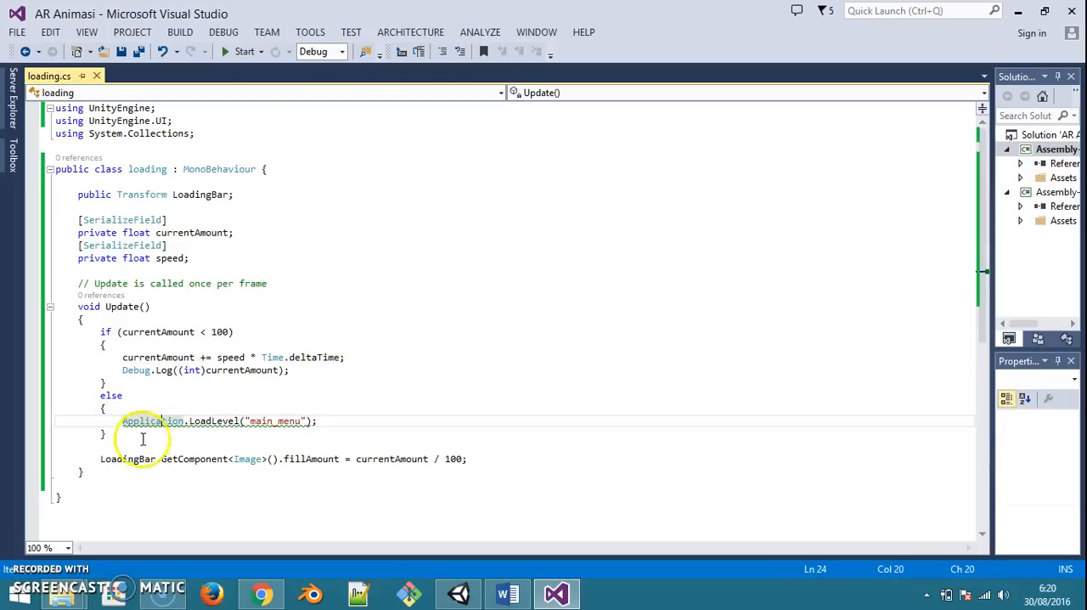
left_click(270, 421)
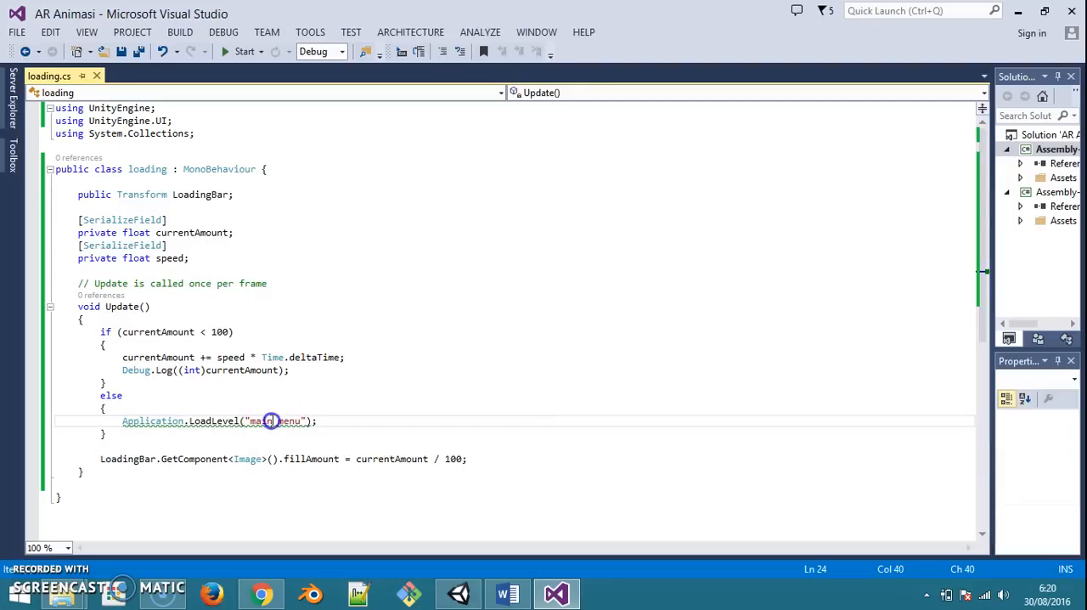
left_click(448, 367)
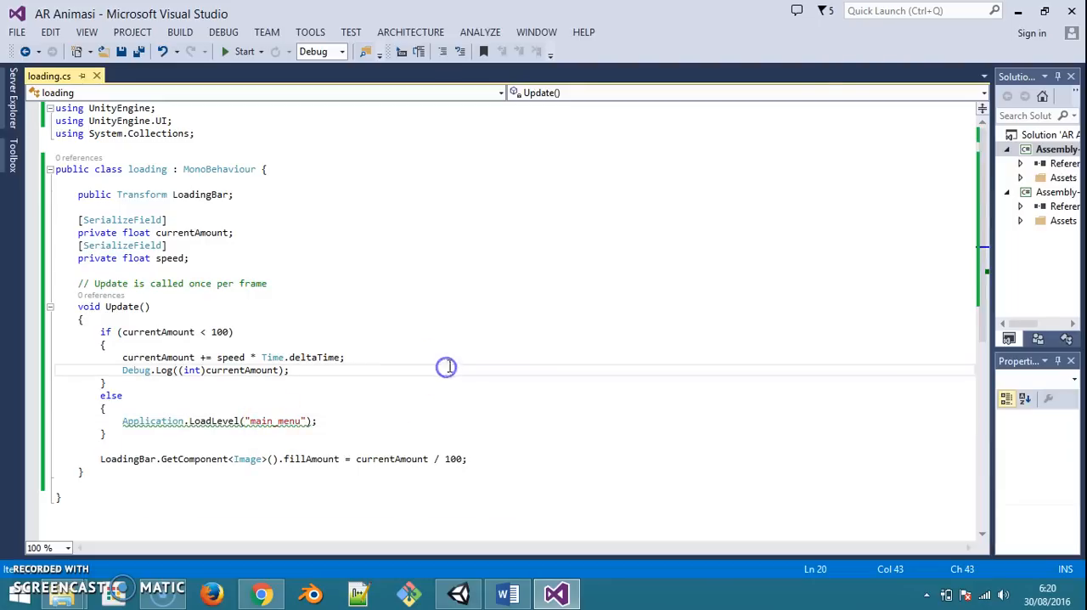
left_click(1019, 10)
Create a new scene in Unity and add a UI Image to it
right_click(100, 268)
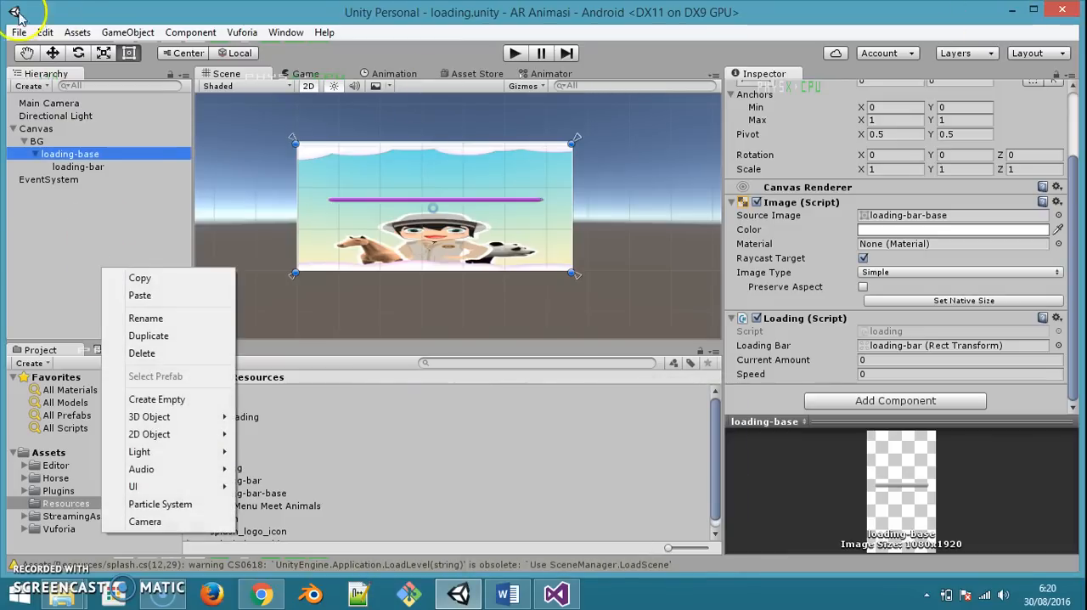
left_click(19, 32)
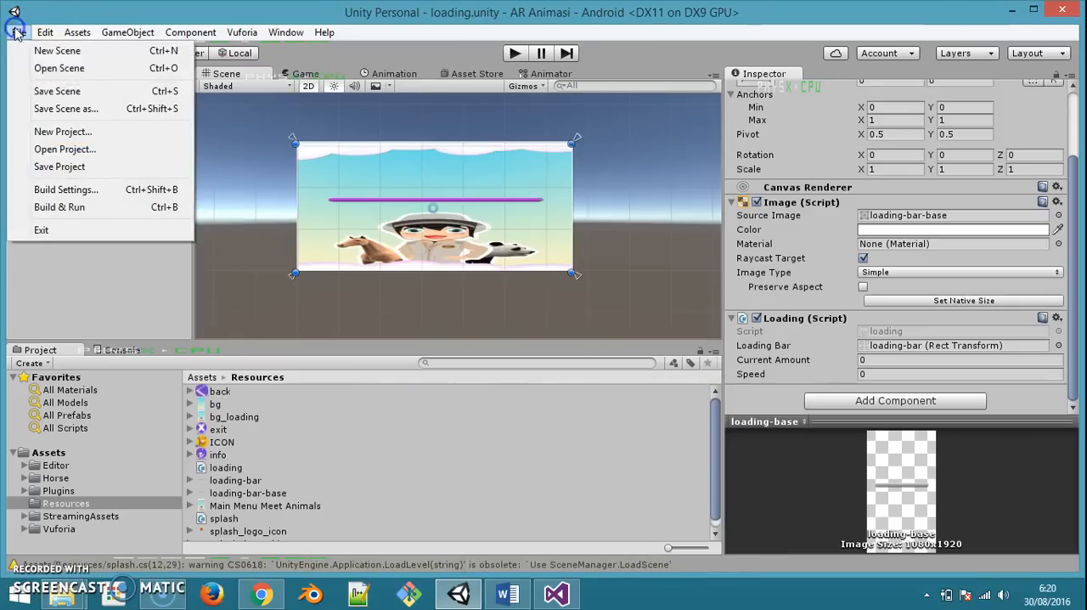
left_click(73, 50)
right_click(97, 213)
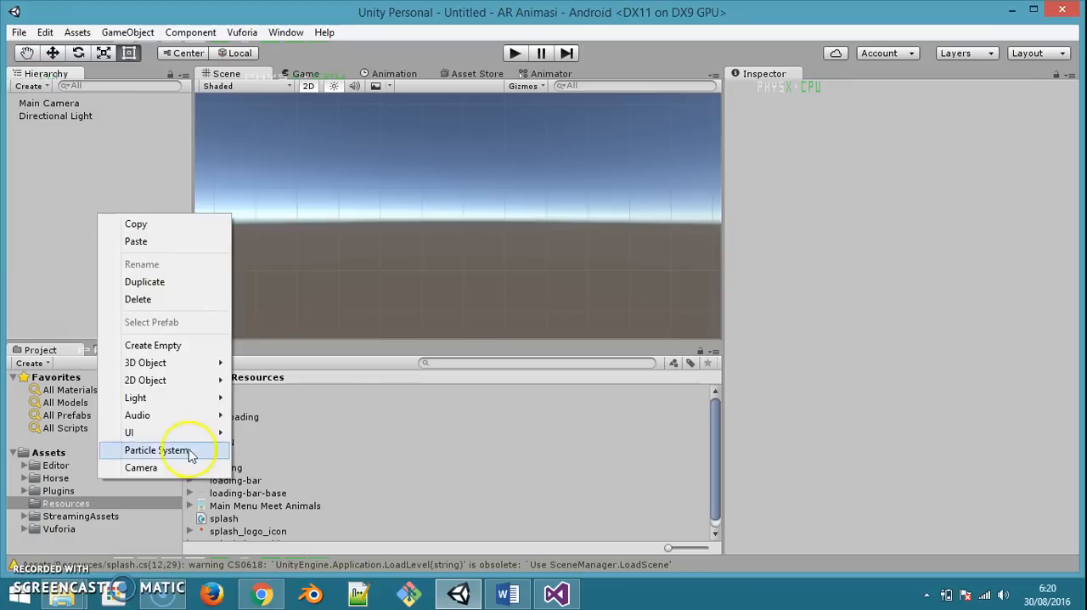
mouse_move(192, 434)
left_click(271, 238)
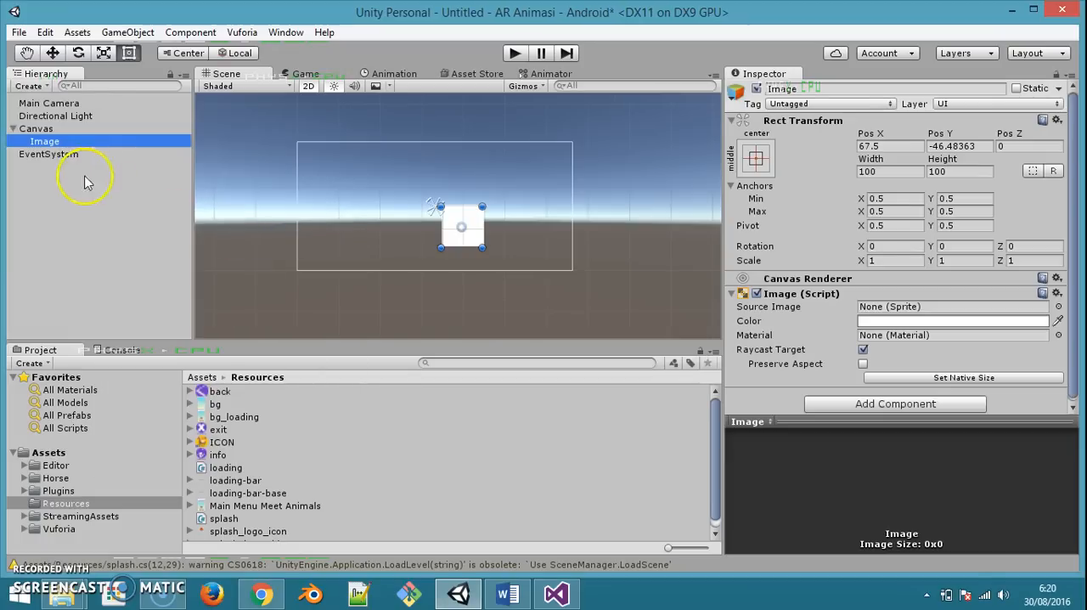
Assign Main Menu Meet Animals as the Image's source image and set its anchors to stretch in both directions
scroll(248, 472, "down", 1)
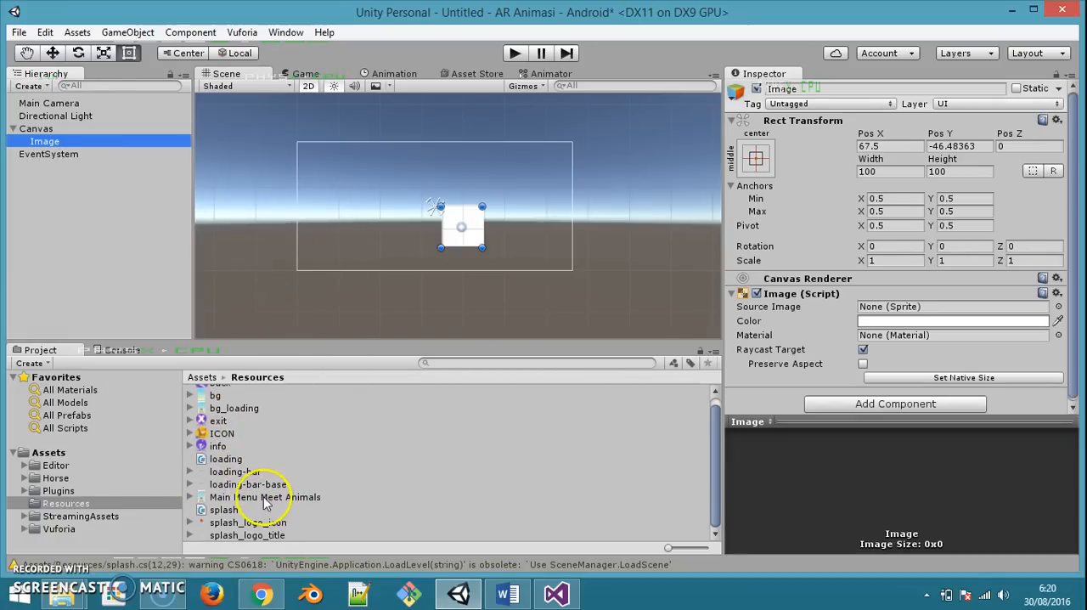
left_click_drag(265, 500, 897, 311)
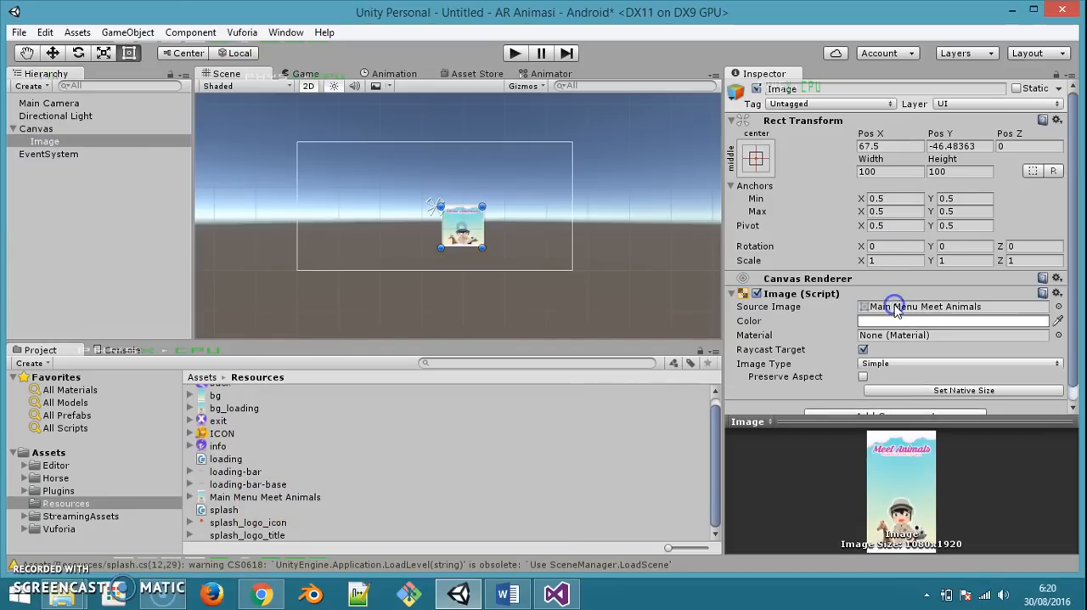
left_click(755, 158)
left_click(926, 396)
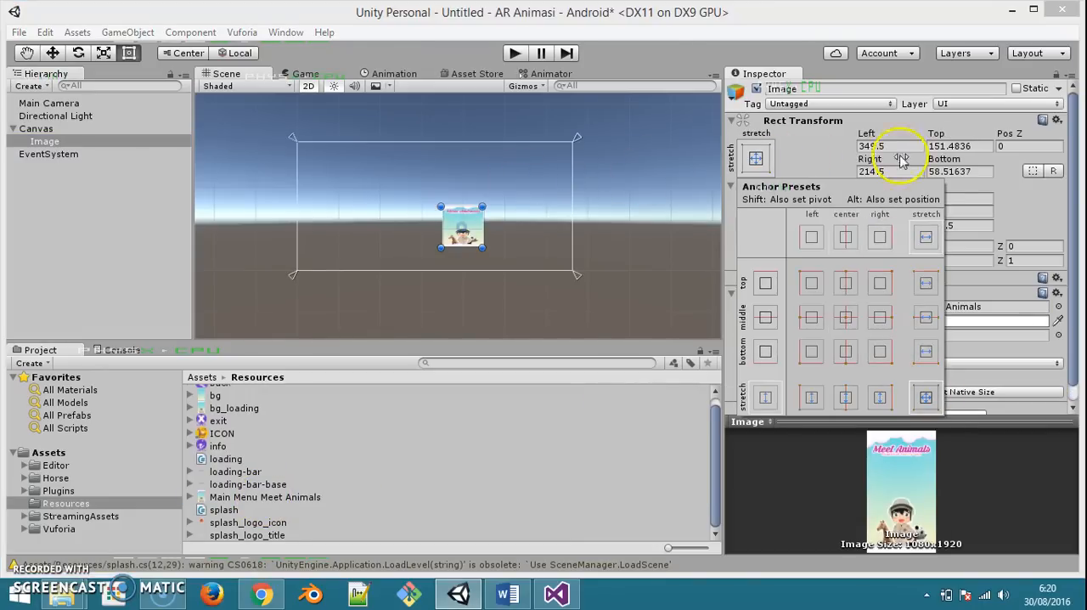
Set the Image's Left, Top, Right and Bottom offsets to 0 to fill the canvas
left_click(884, 146)
type("0")
key("Tab")
type("0")
key("Tab")
key("Tab")
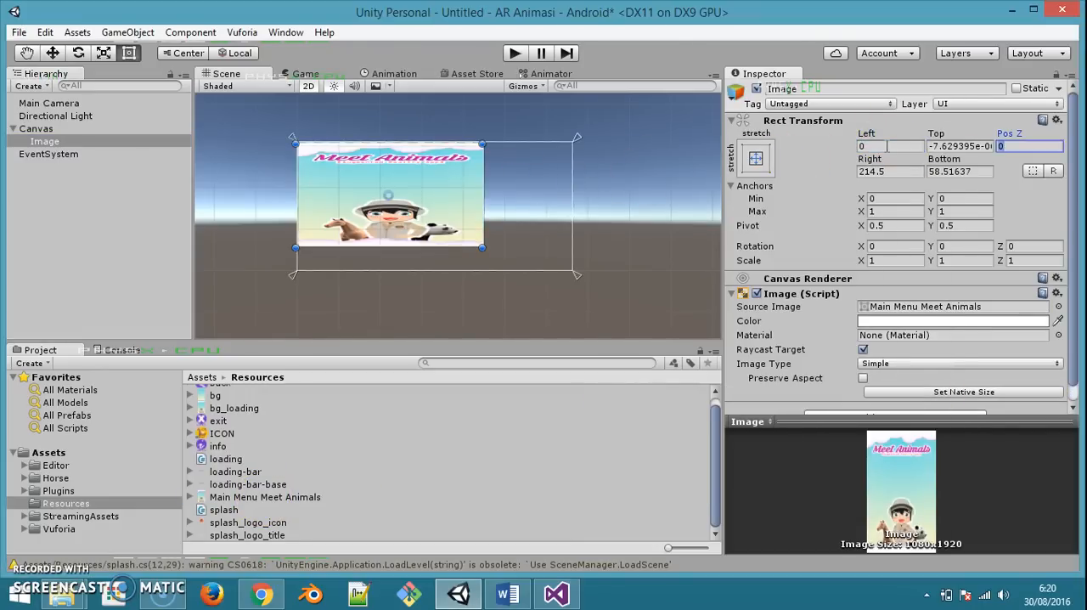
type("0")
key("Tab")
type("0")
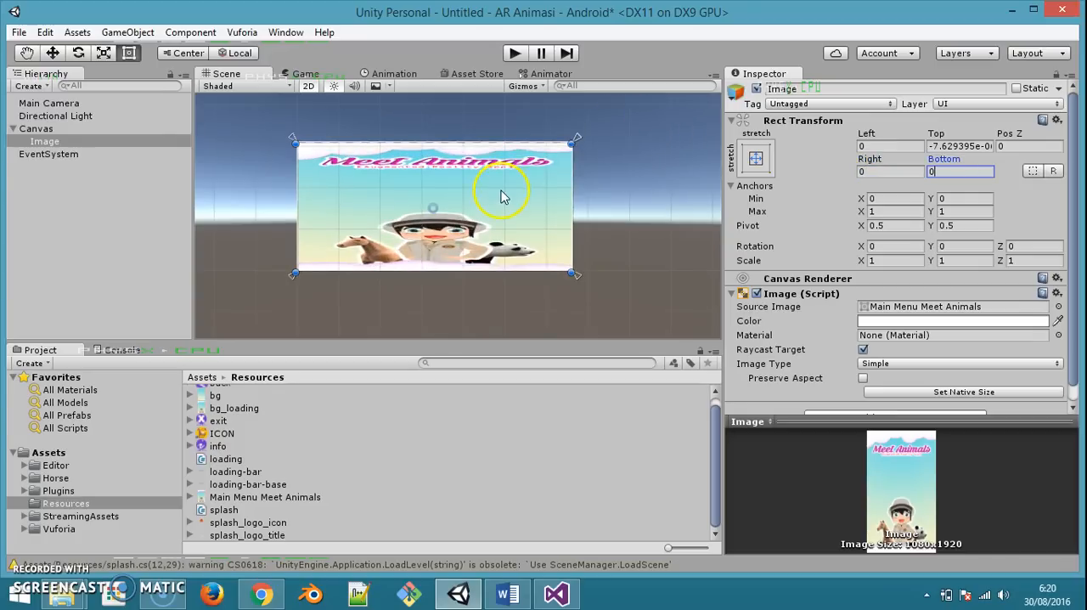
Save the scene as main_menu in the Assets folder and add it to the build's scene list
key("ctrl+s")
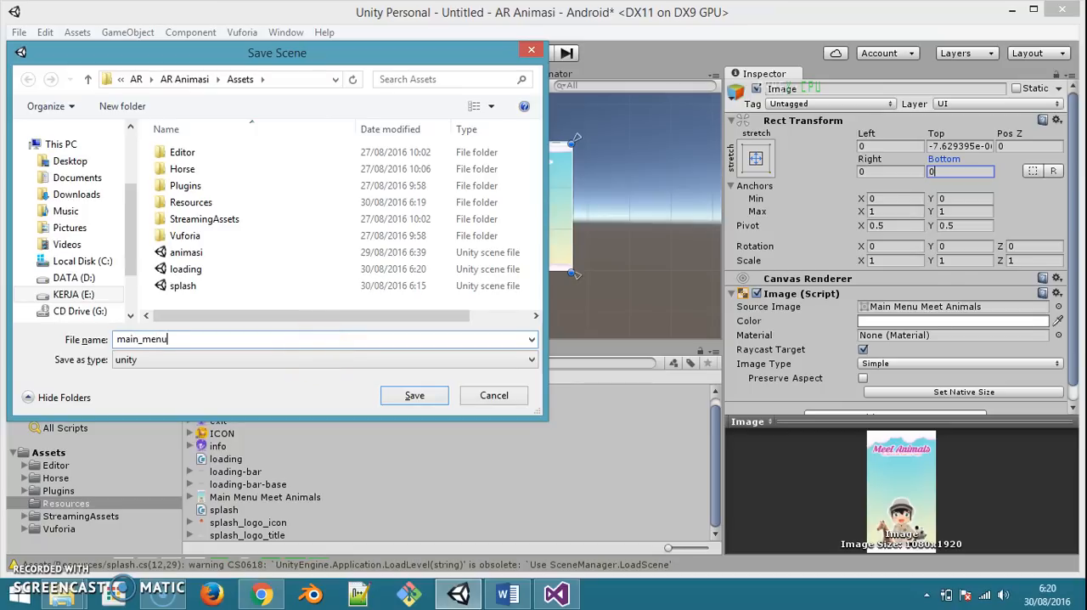
type("main_menu")
key("Return")
left_click(18, 32)
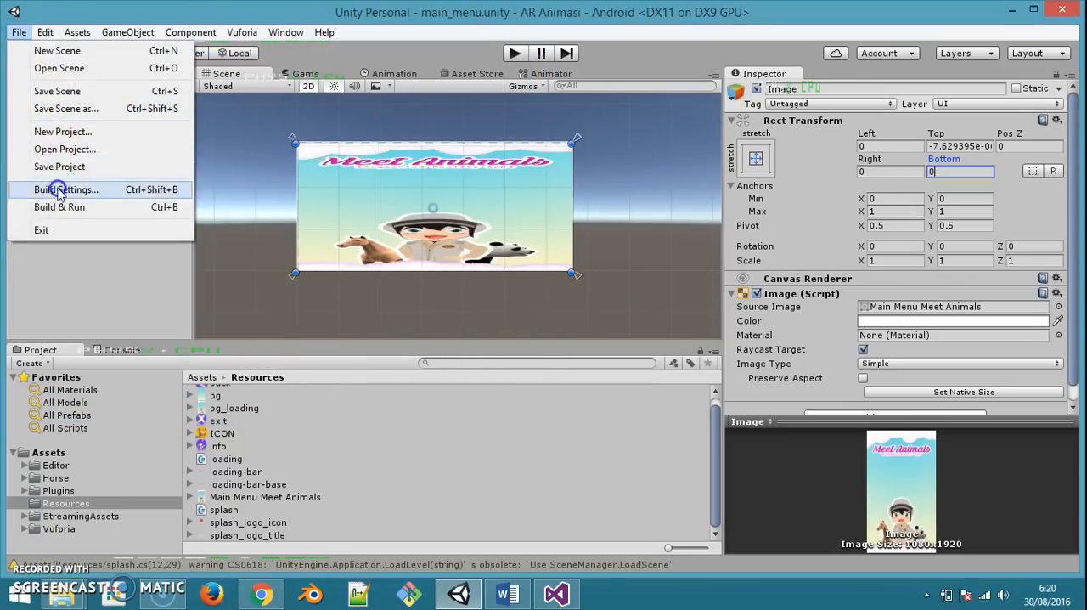
left_click(52, 189)
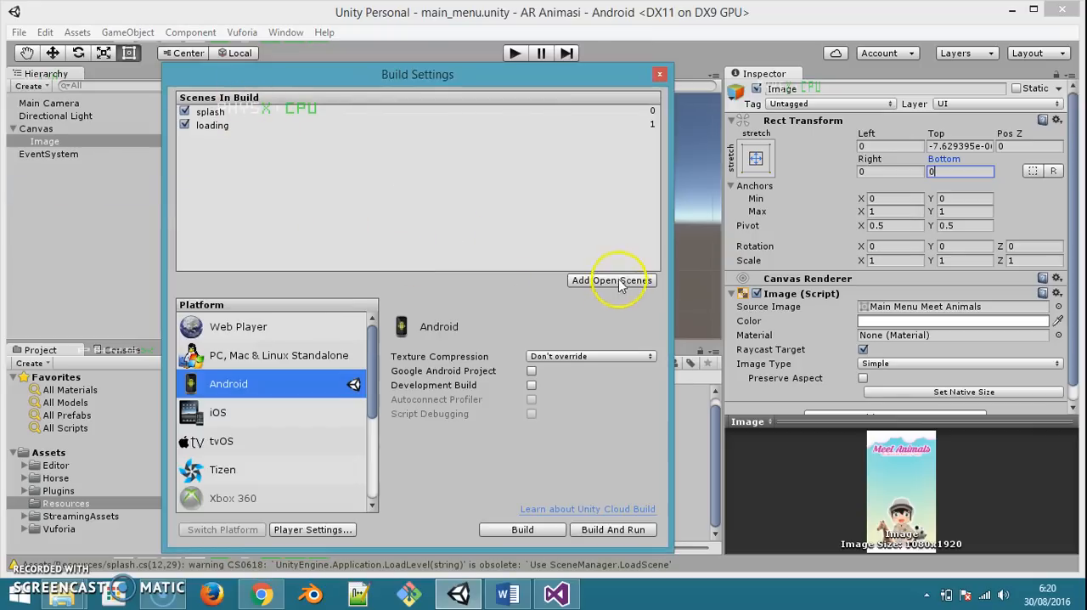
left_click(659, 74)
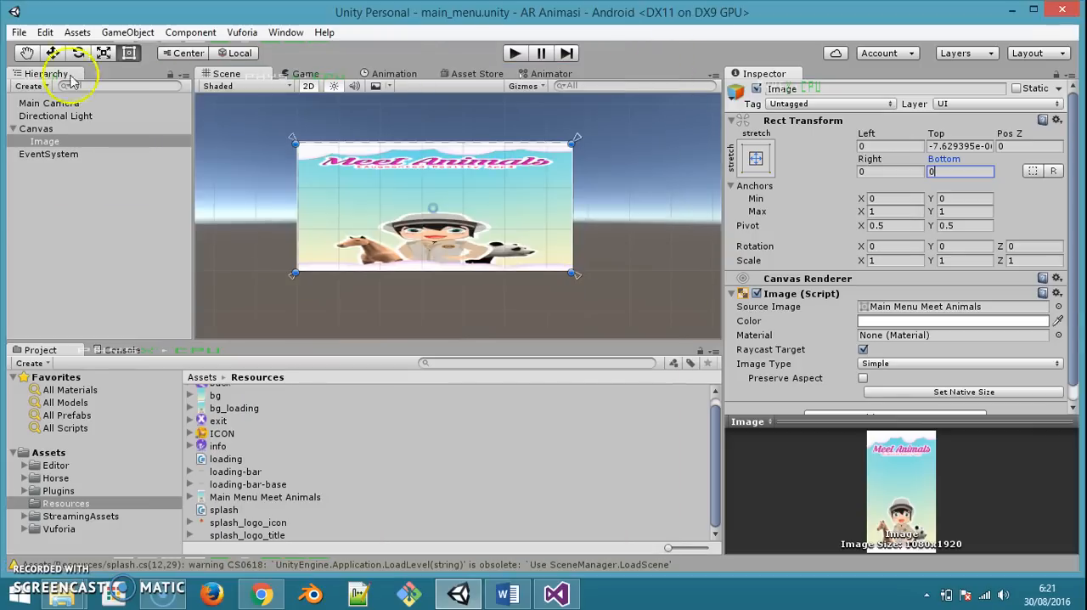
Open the loading scene, expand the Canvas hierarchy down to loading-bar, and play-test the scene
left_click(19, 33)
left_click(58, 68)
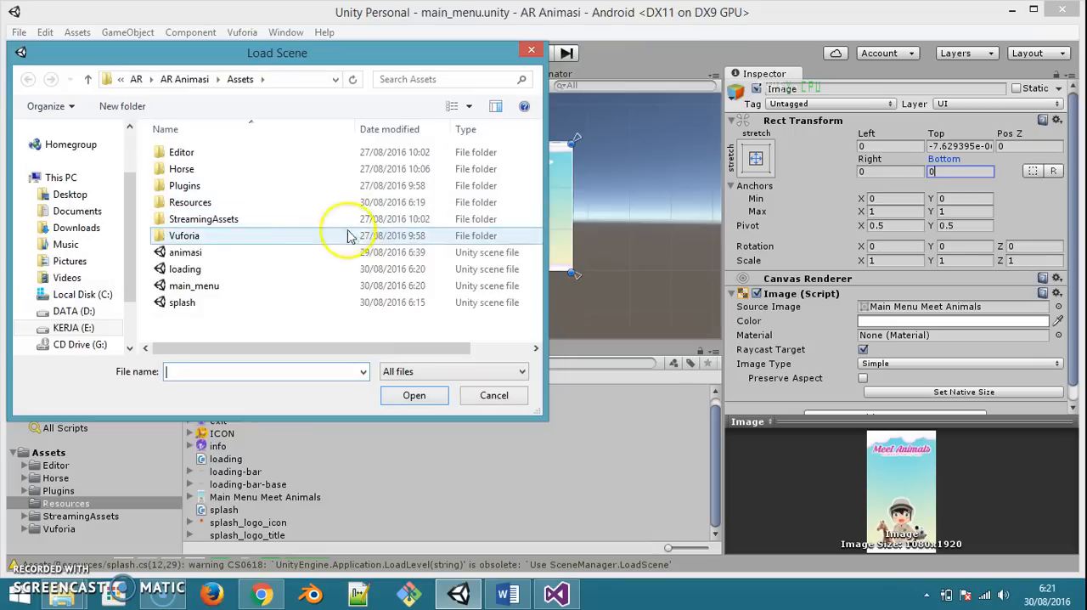
double_click(197, 270)
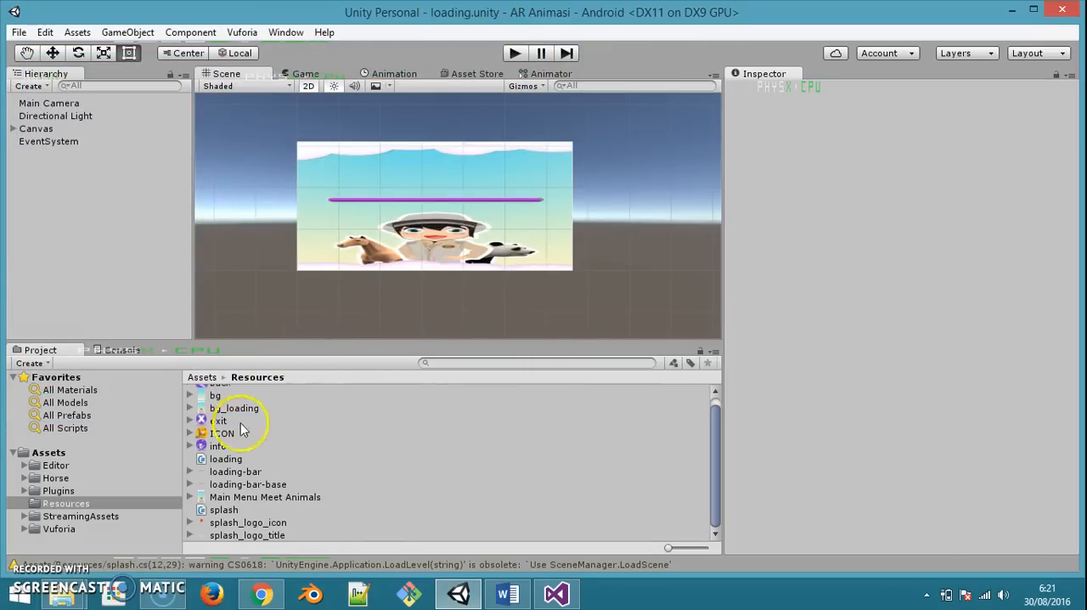
left_click(12, 129)
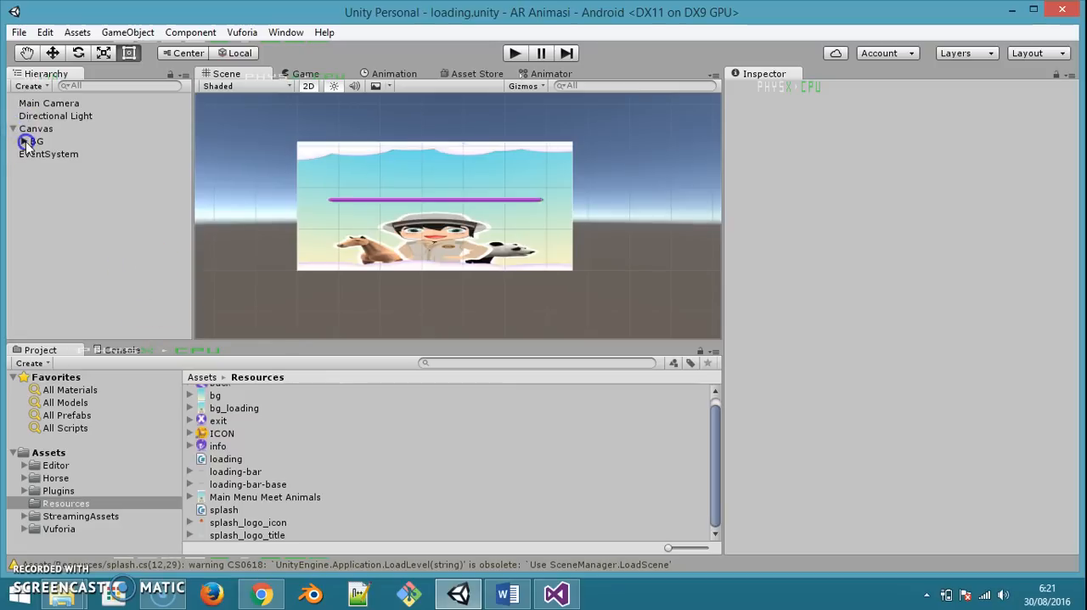
left_click(35, 155)
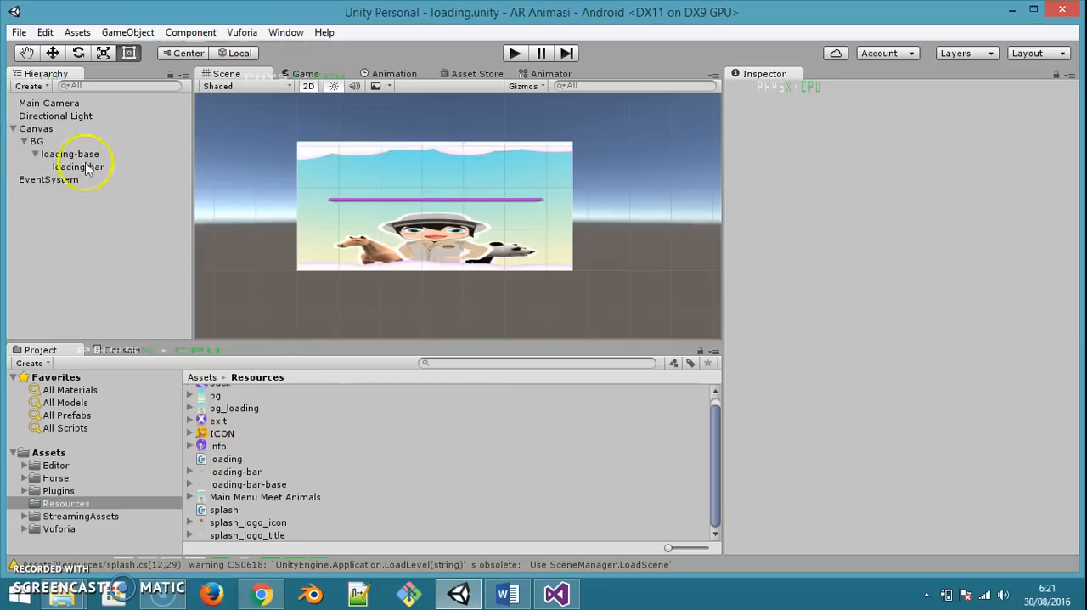
left_click(515, 53)
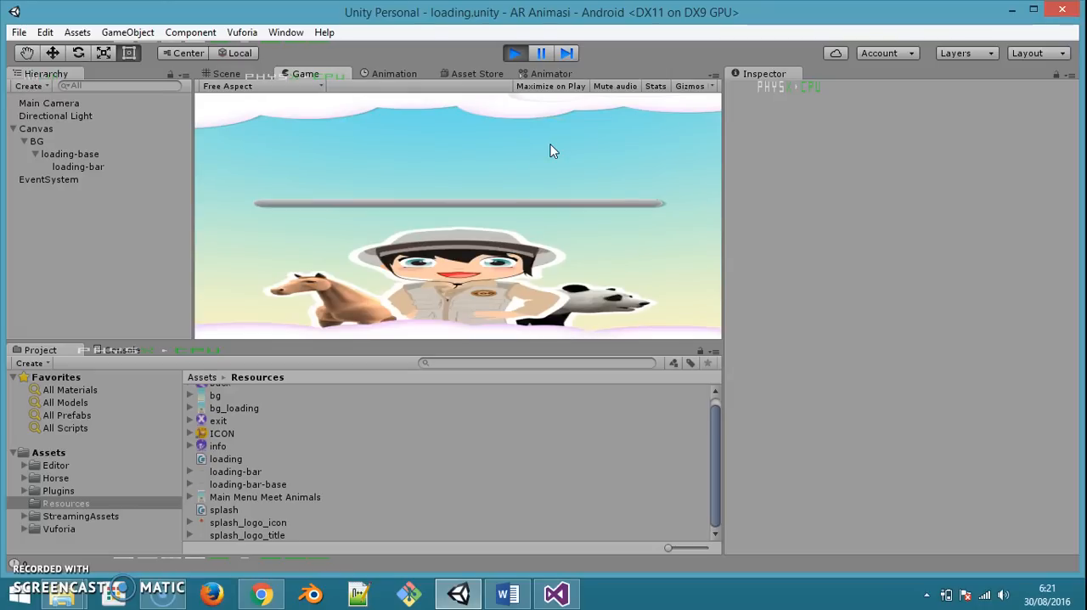
left_click(516, 53)
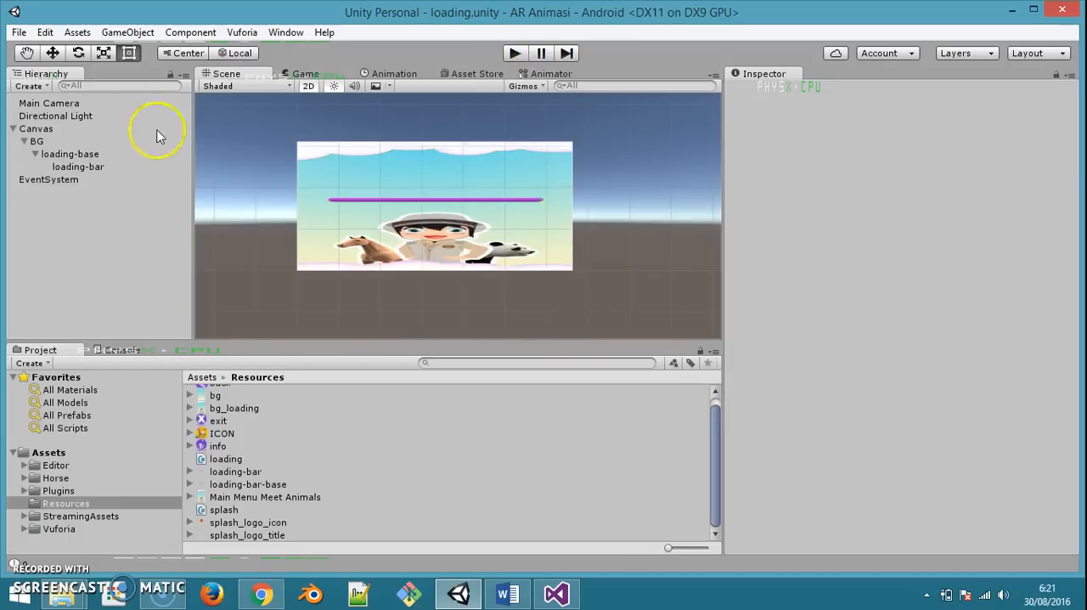
Set the Speed of loading-base's Loading script to 30, save the scene and play-test it
left_click(85, 155)
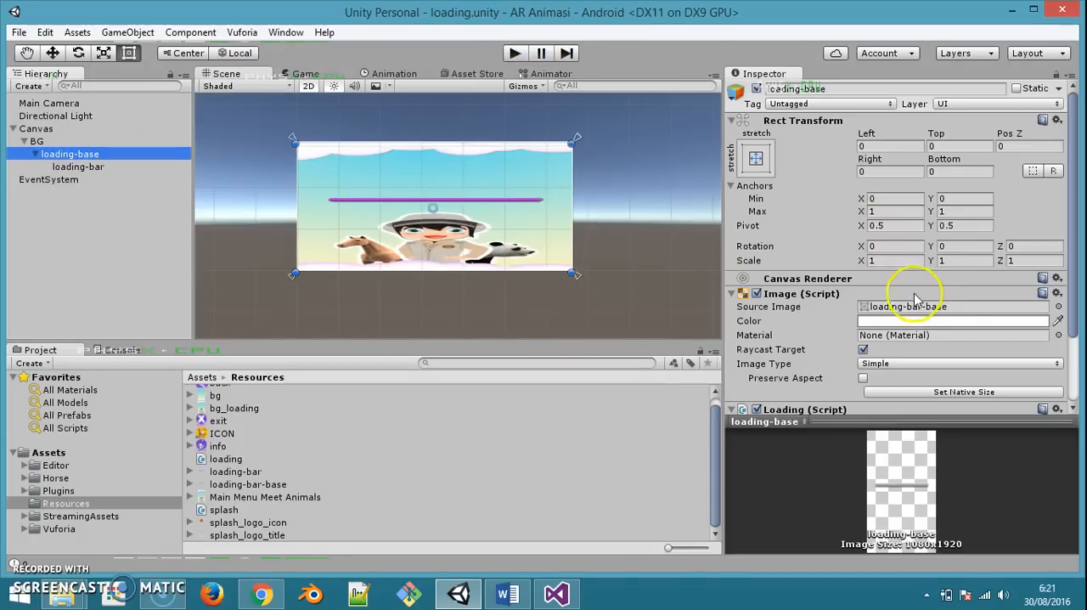
scroll(916, 297, "down", 3)
left_click(866, 374)
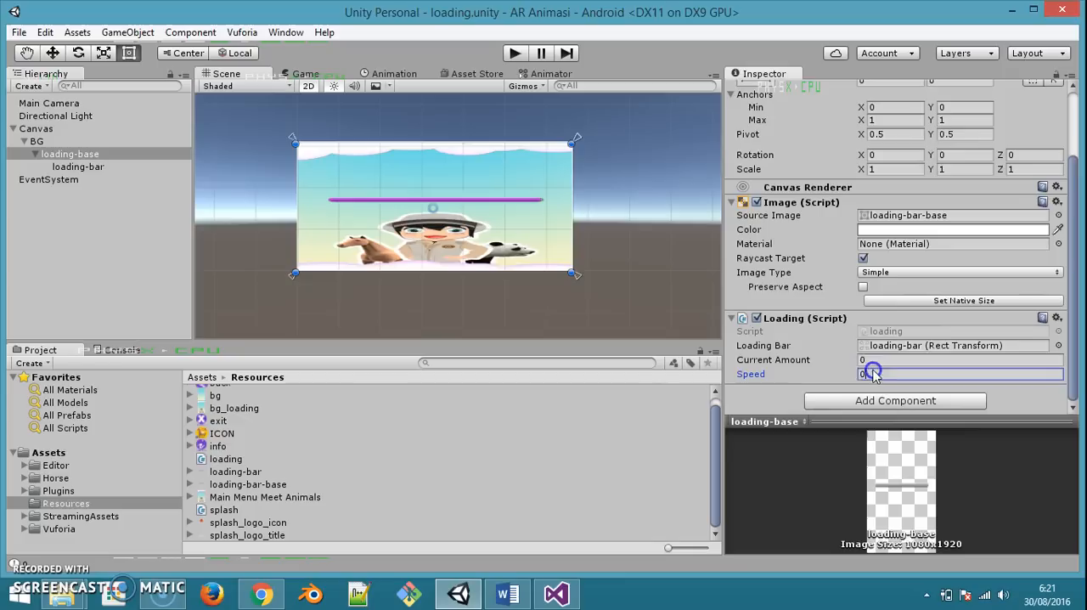
type("30")
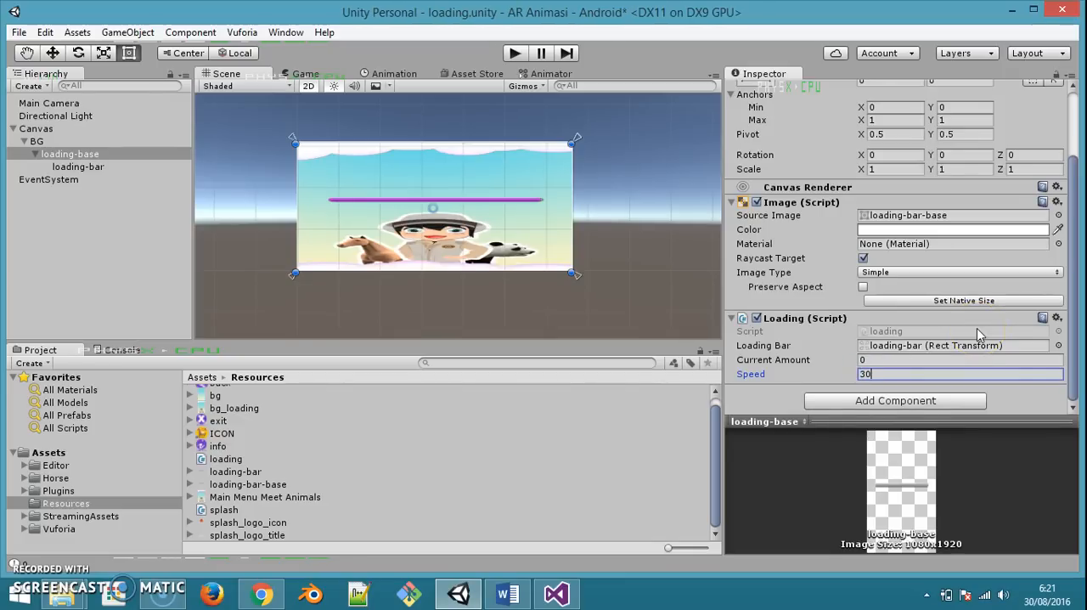
left_click(661, 261)
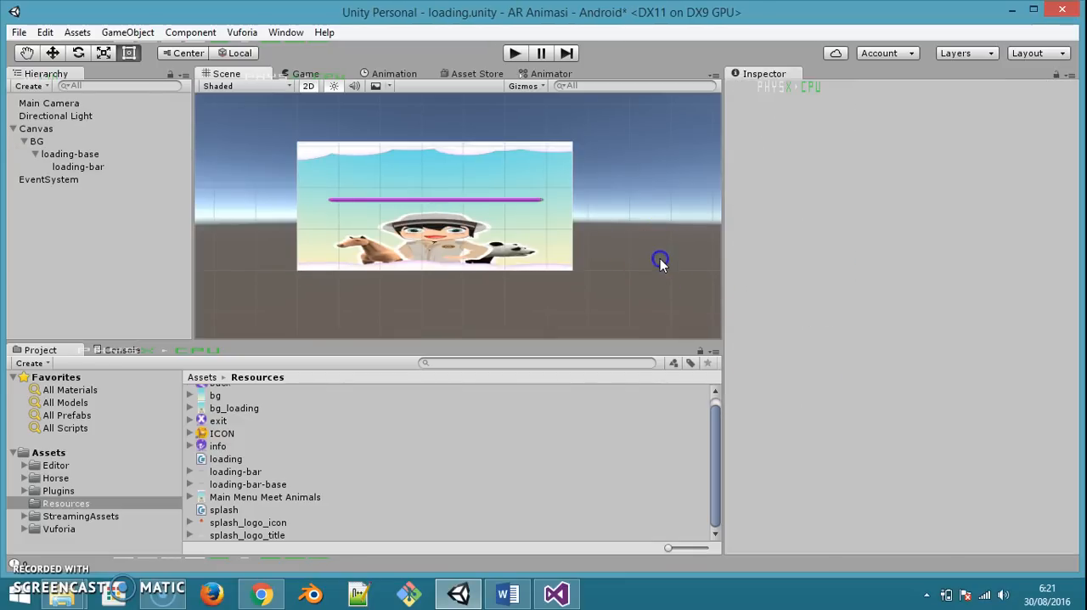
key("ctrl+s")
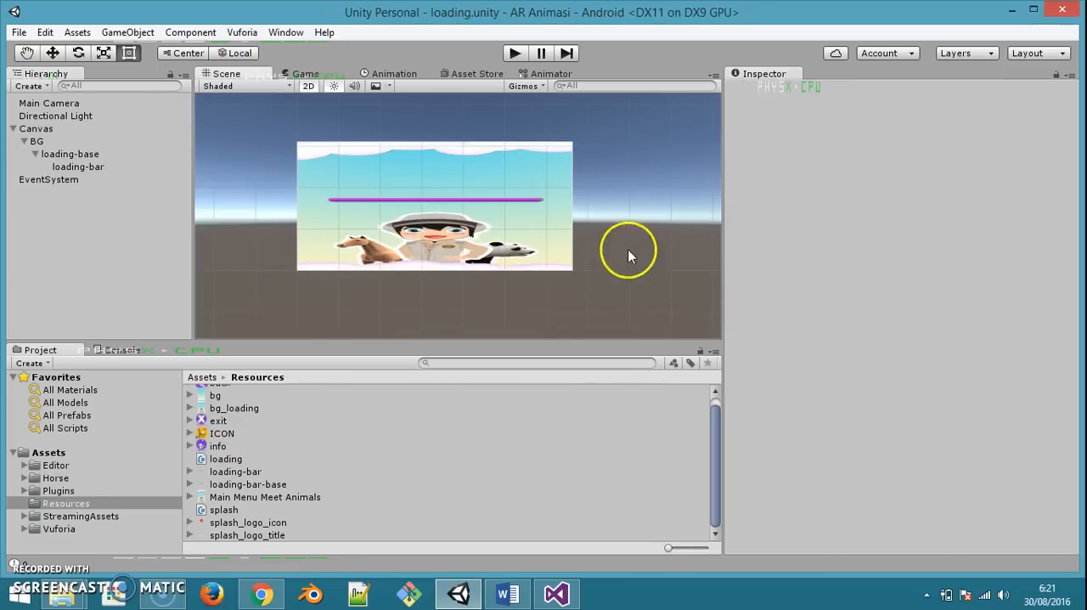
left_click(515, 53)
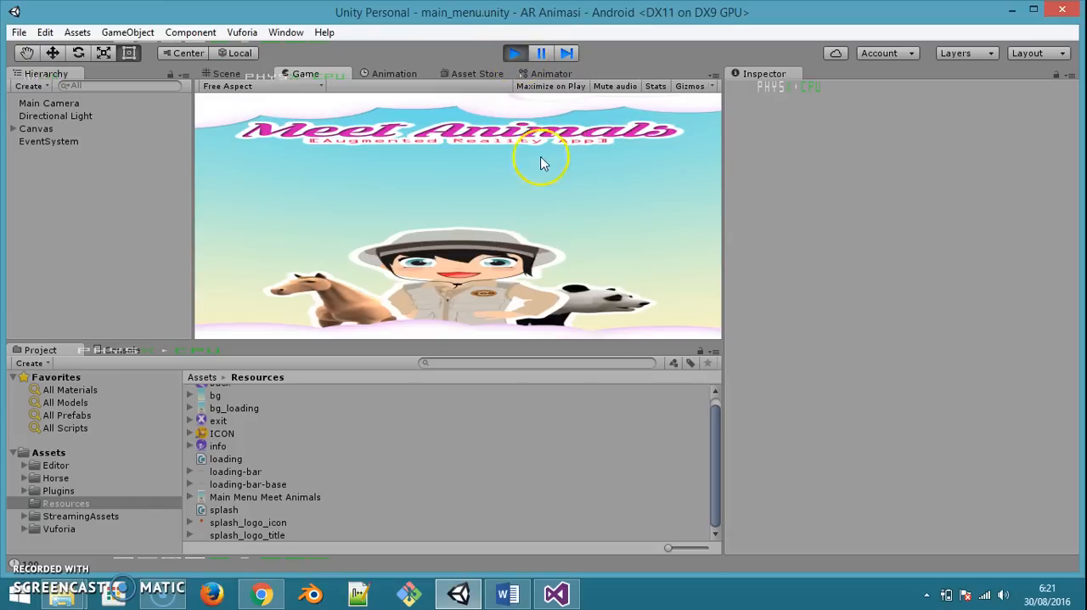
left_click(515, 53)
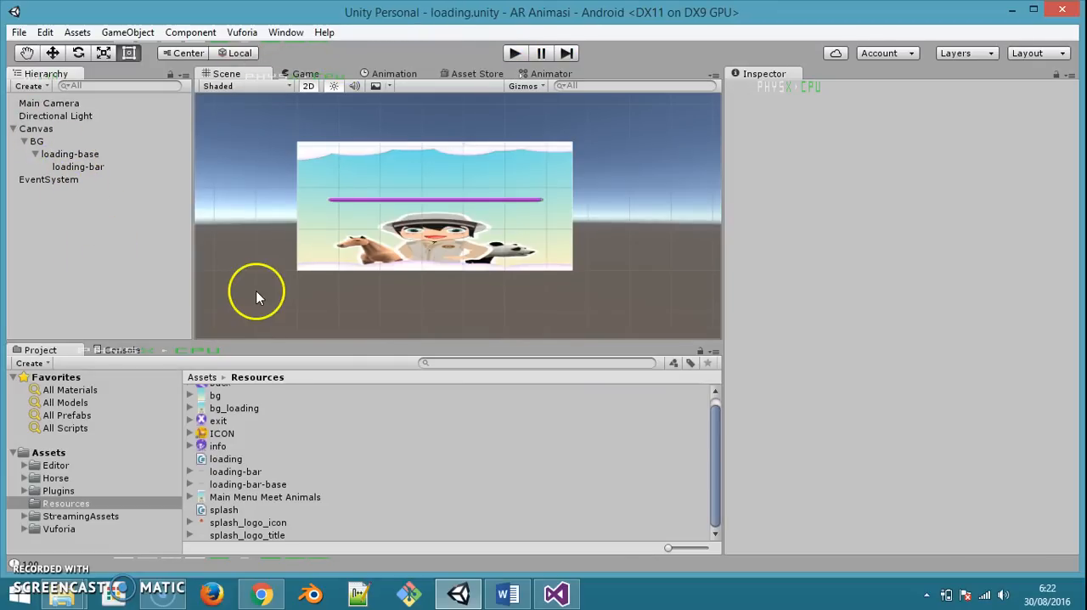
Open the main_menu scene and rename the Canvas's Image object to bg
key("ctrl+o")
double_click(208, 287)
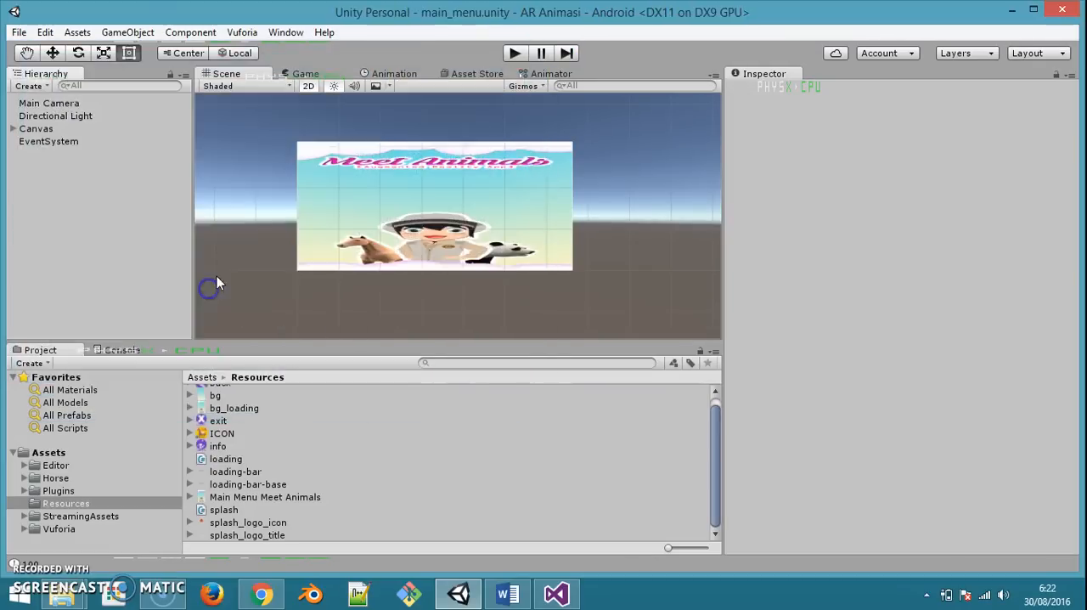
left_click(13, 132)
left_click(38, 142)
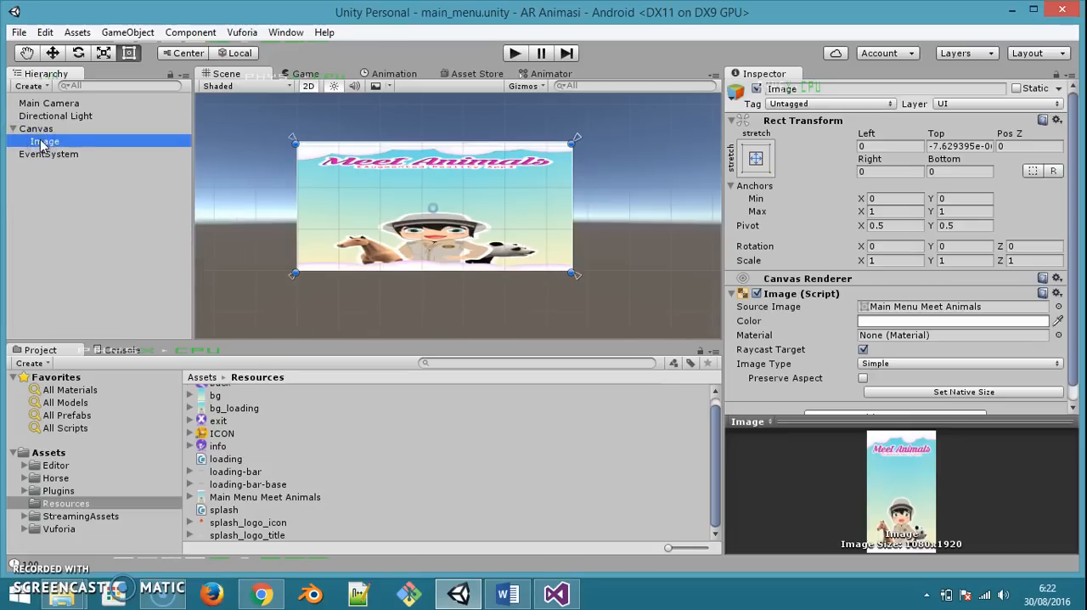
left_click(41, 142)
key("Return")
Add a UI Button as a child of bg and delete the Button's Text child
right_click(39, 141)
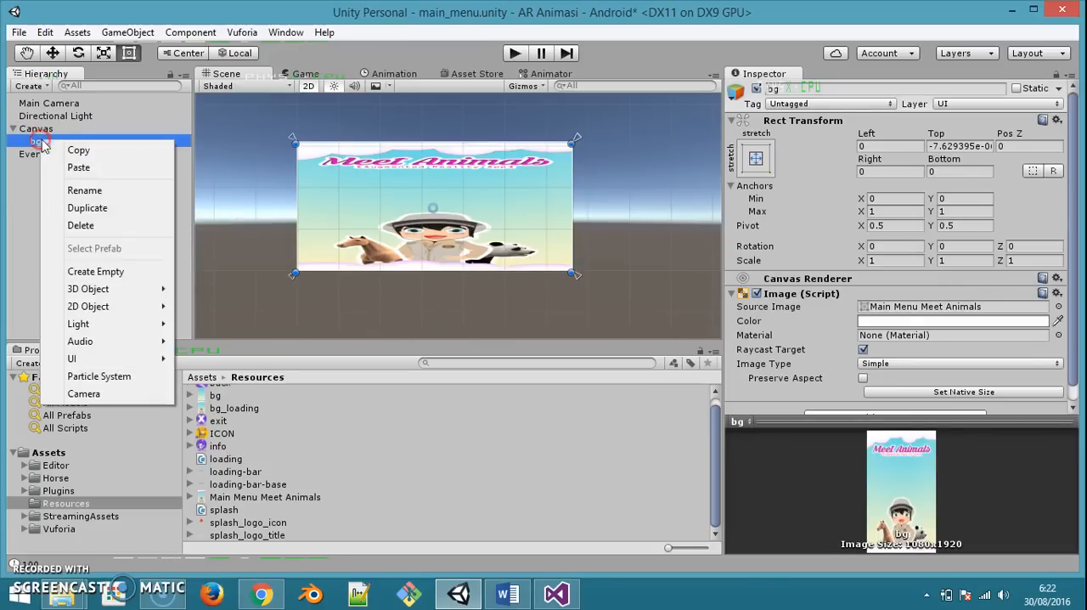
mouse_move(134, 361)
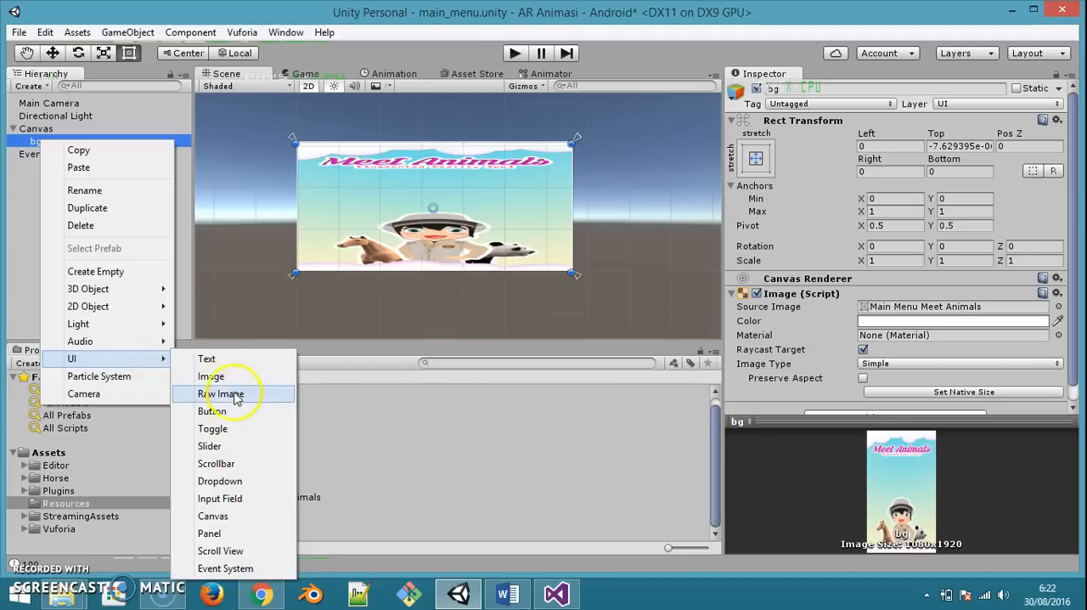
left_click(229, 413)
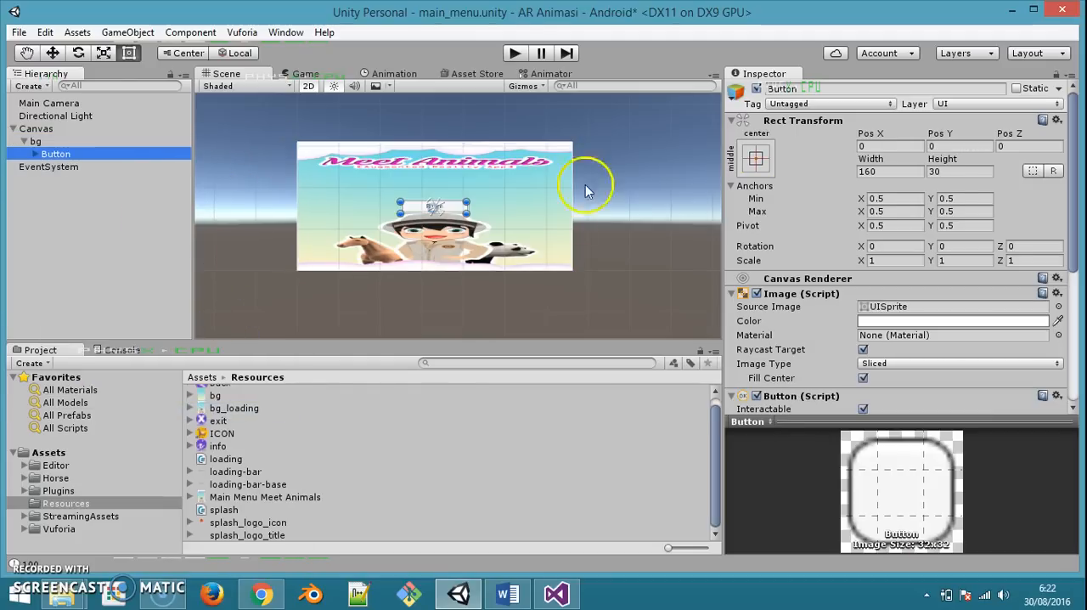
left_click(81, 170)
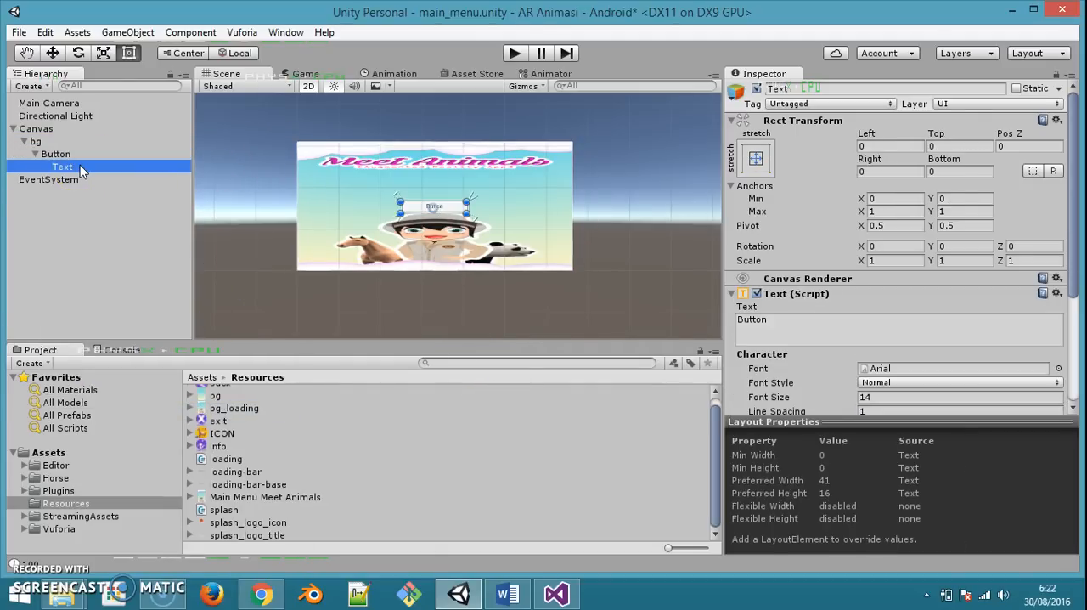
key("Delete")
left_click(75, 155)
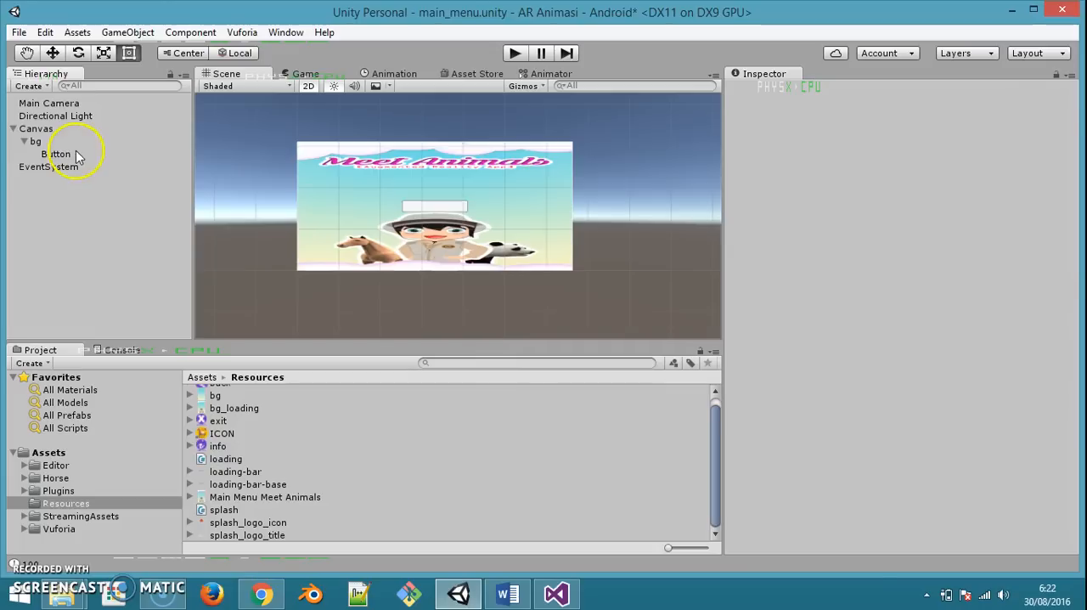
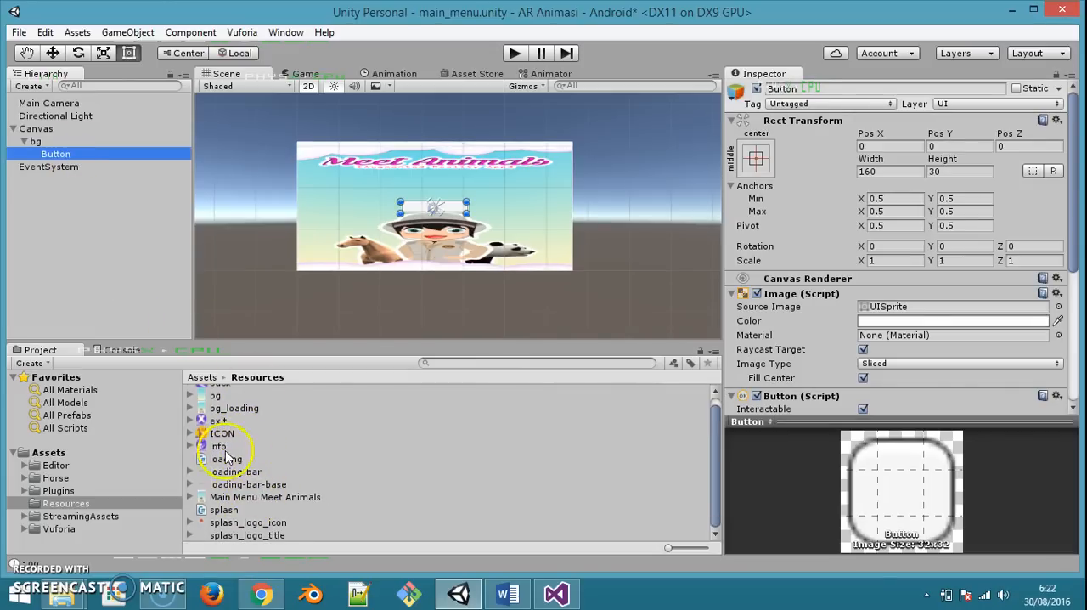
Copy the IND-btn-arcamera image from the Meet Animals folder into the project's Resources folder and return to Unity
scroll(266, 463, "up", 1)
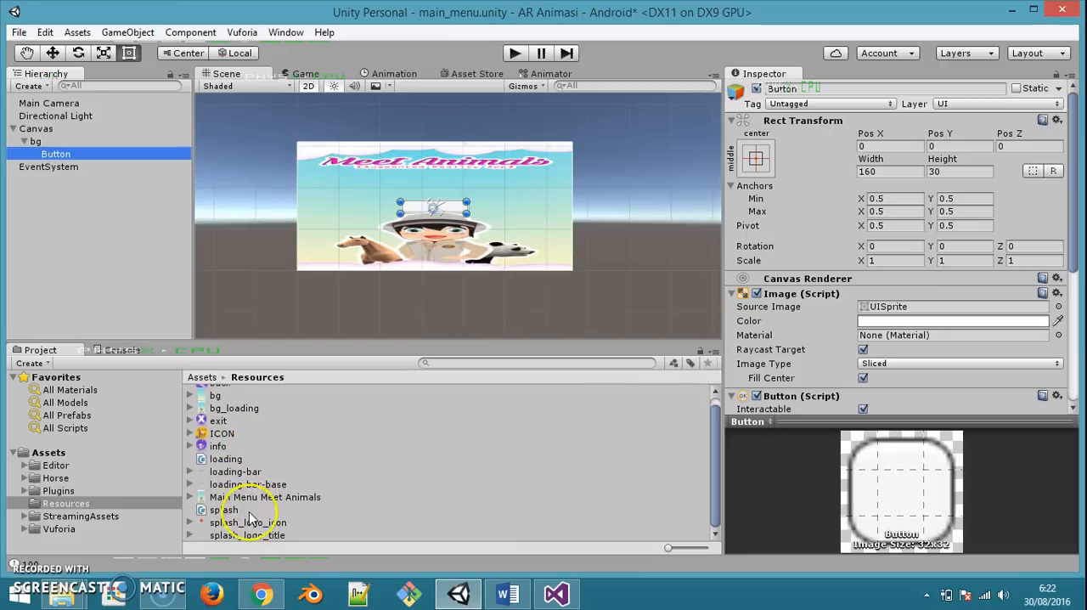
scroll(251, 497, "up", 1)
mouse_move(68, 595)
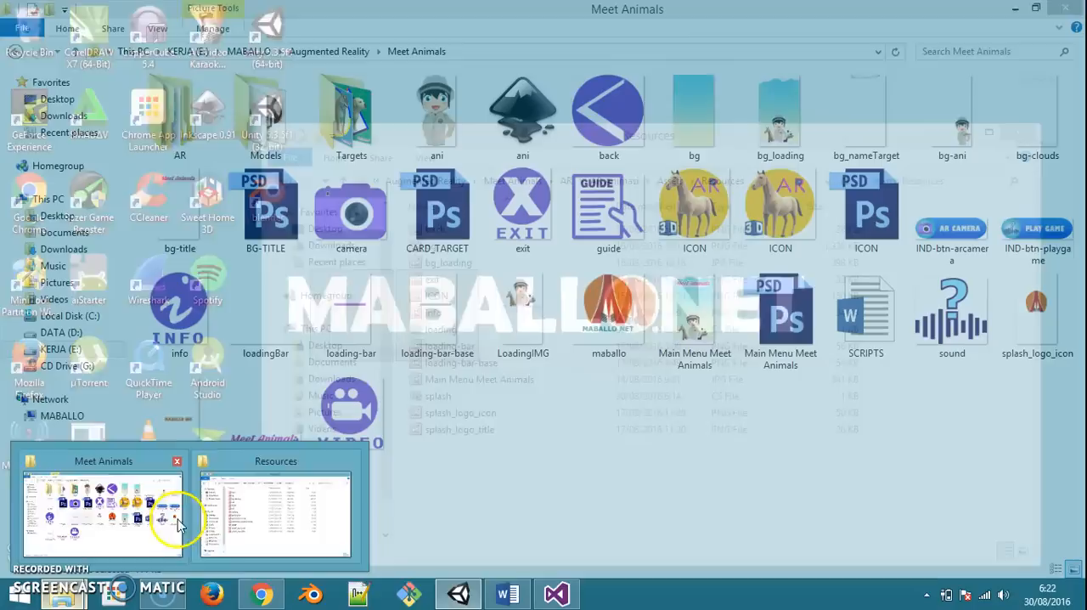
left_click(127, 502)
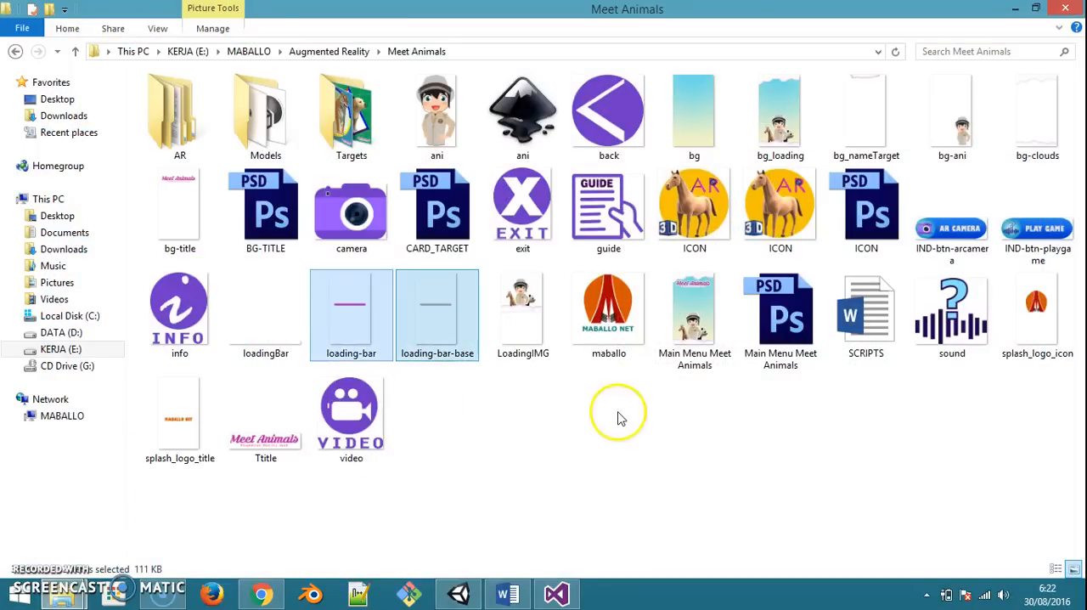
left_click(963, 194)
left_click(1060, 242, "ctrl")
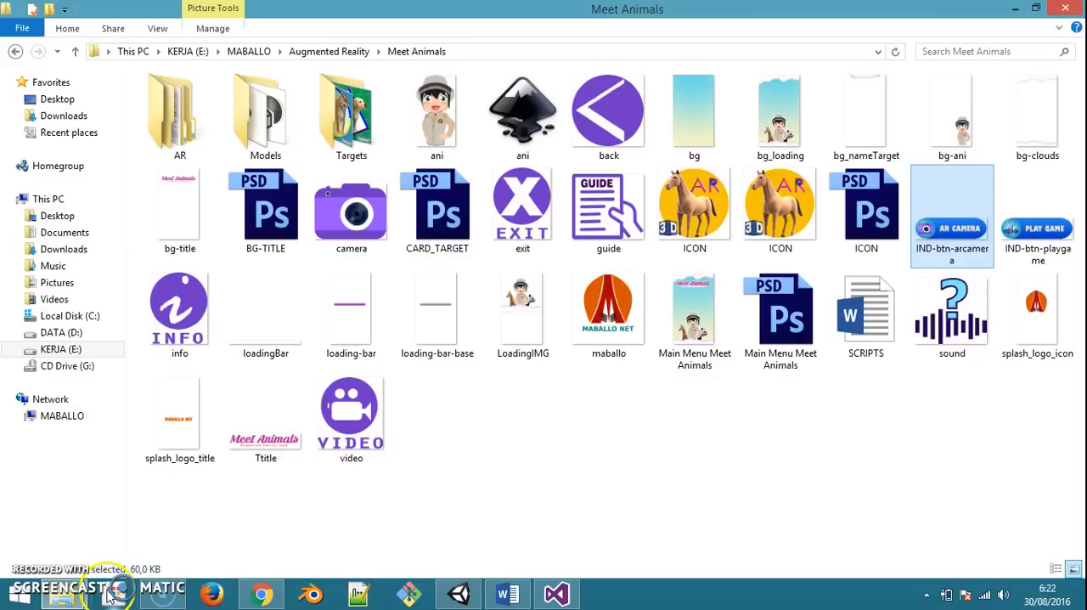
mouse_move(61, 593)
left_click(242, 518)
key("ctrl+v")
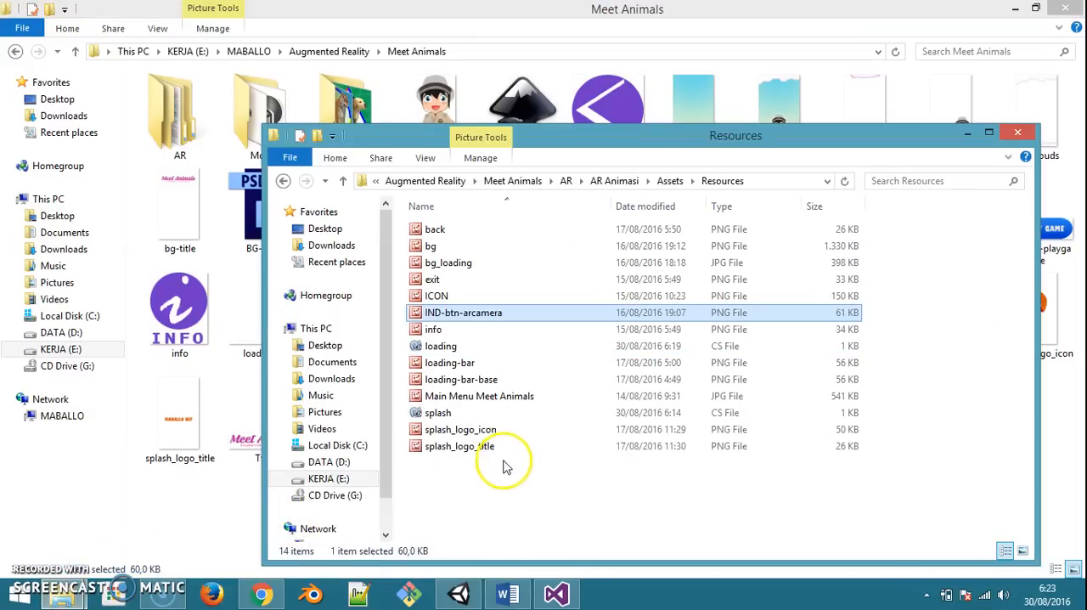
left_click(458, 593)
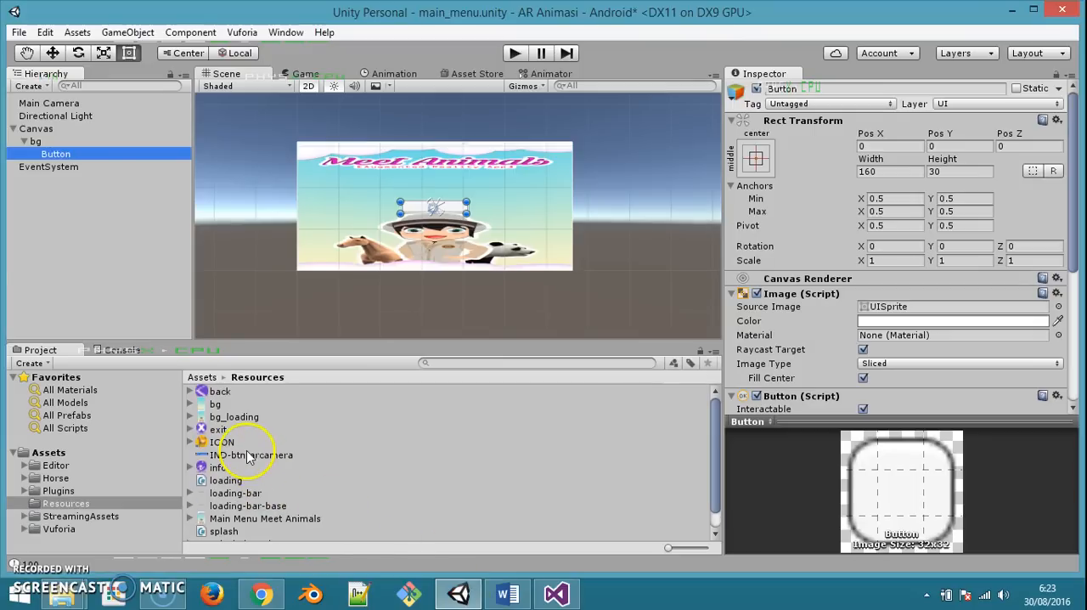
Set IND-btn-arcamera's texture type to Sprite (2D and UI), apply it, and assign the sprite as the Button's Source Image
left_click(249, 456)
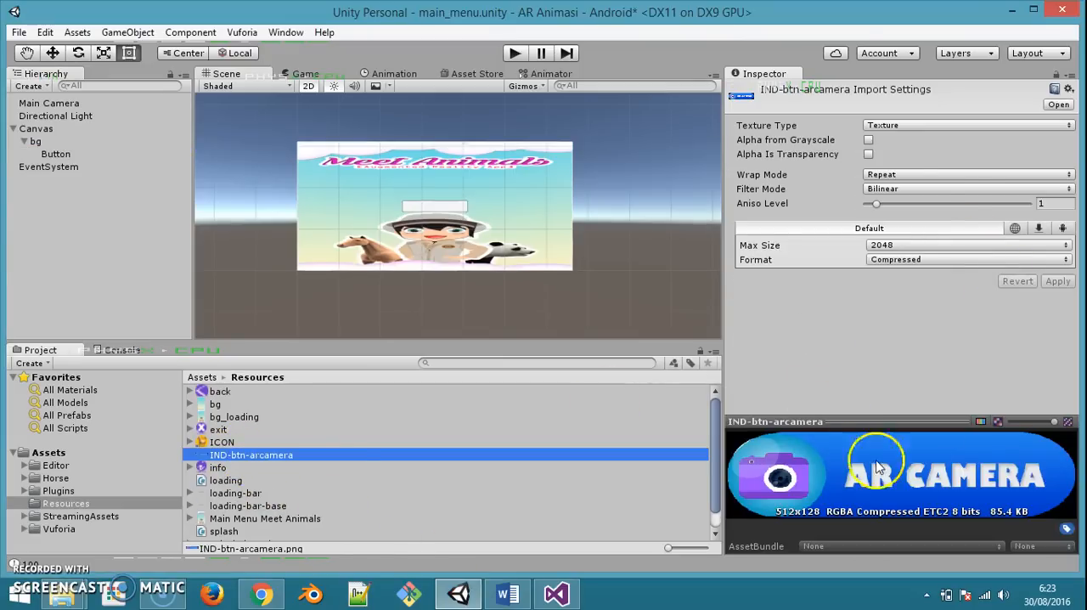
left_click(923, 126)
left_click(934, 197)
left_click(1057, 313)
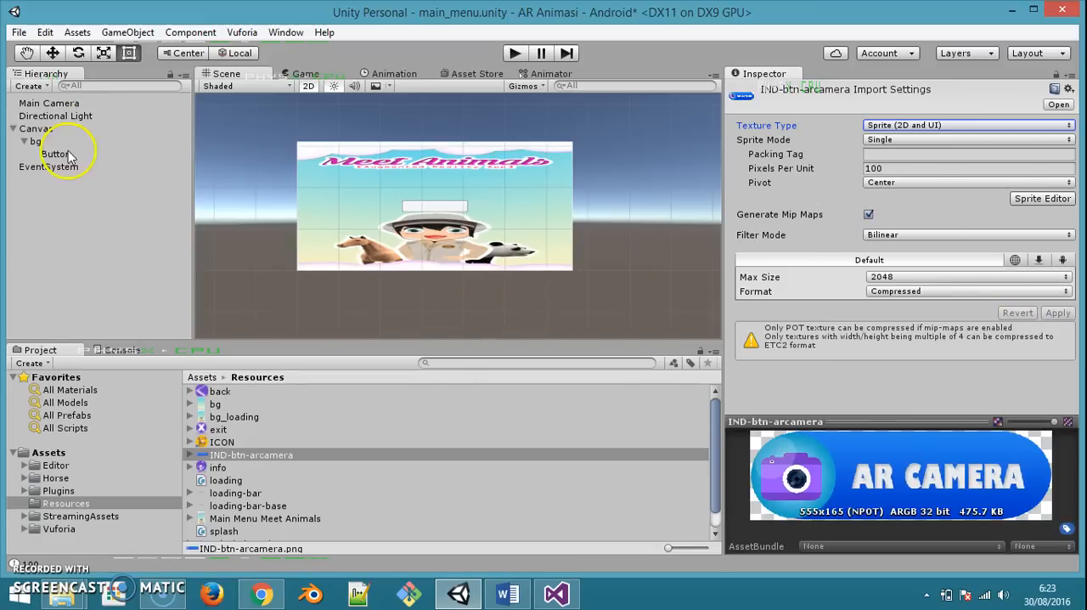
left_click(61, 153)
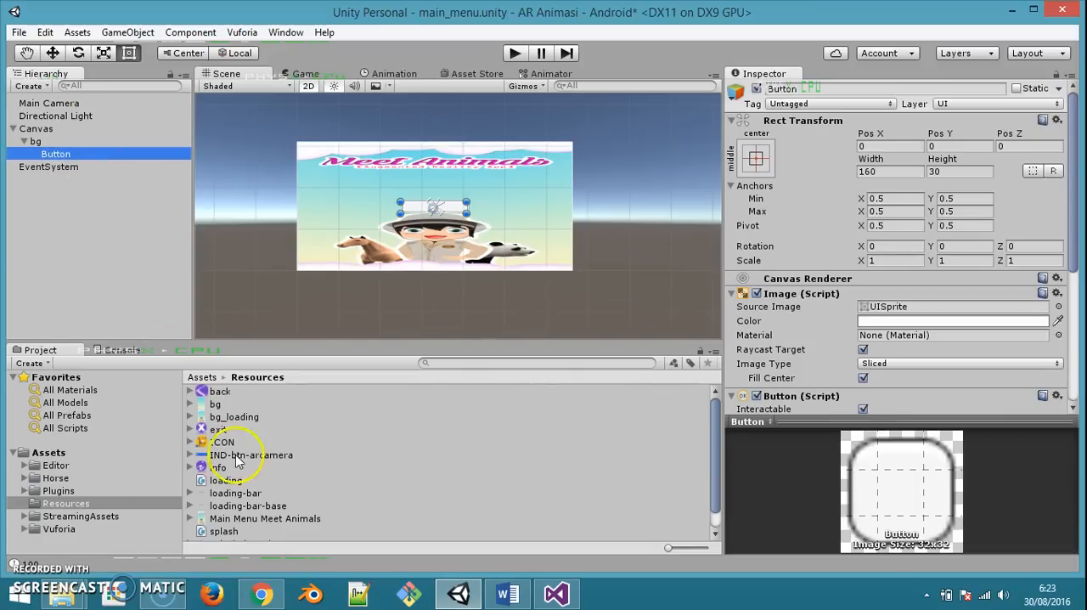
left_click_drag(223, 456, 924, 310)
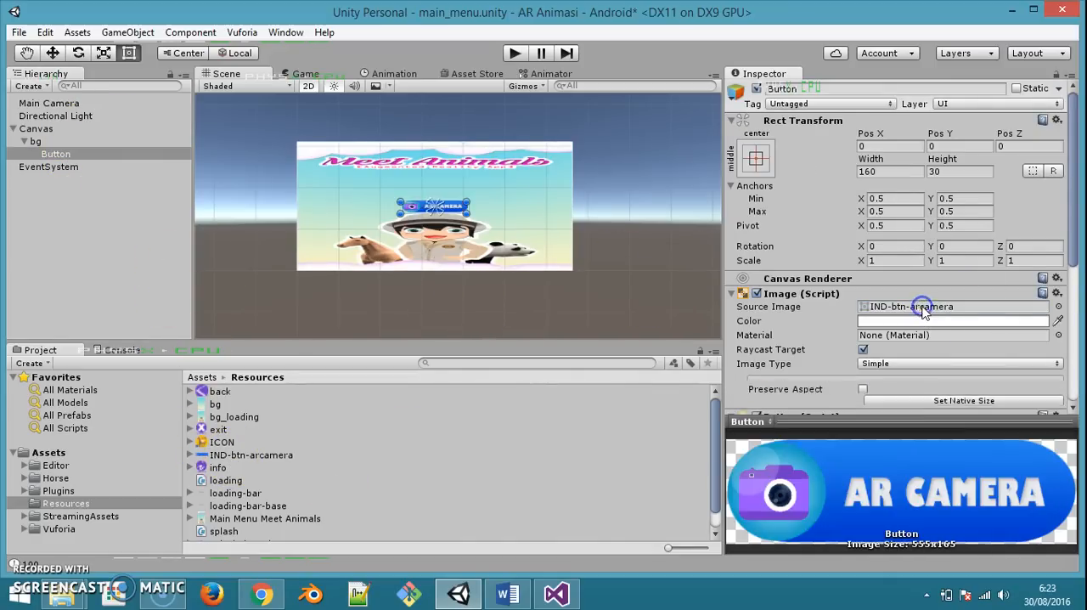
Spread the AR Camera button's anchors below the title to about Min 0.303, 0.5 and Max 0.659, 0.645
scroll(504, 197, "up", 4)
scroll(503, 198, "down", 2)
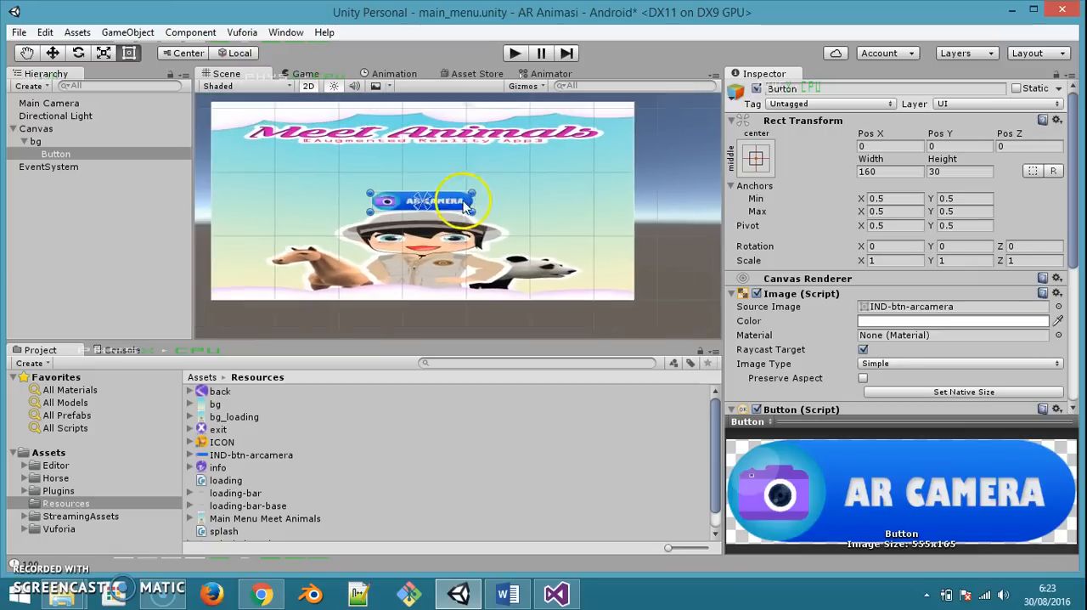
left_click(757, 159)
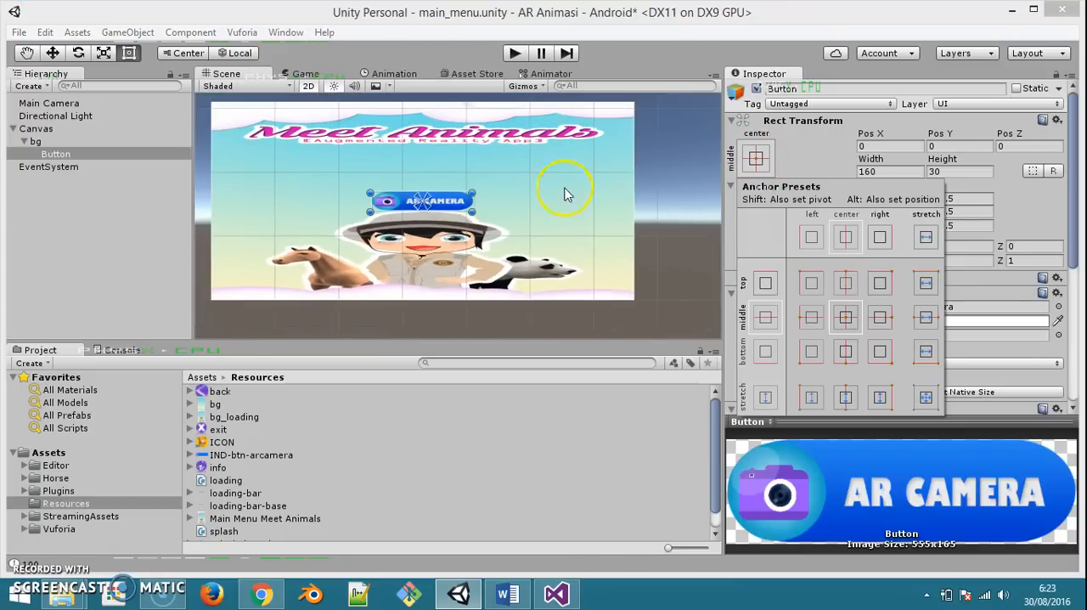
left_click(445, 189)
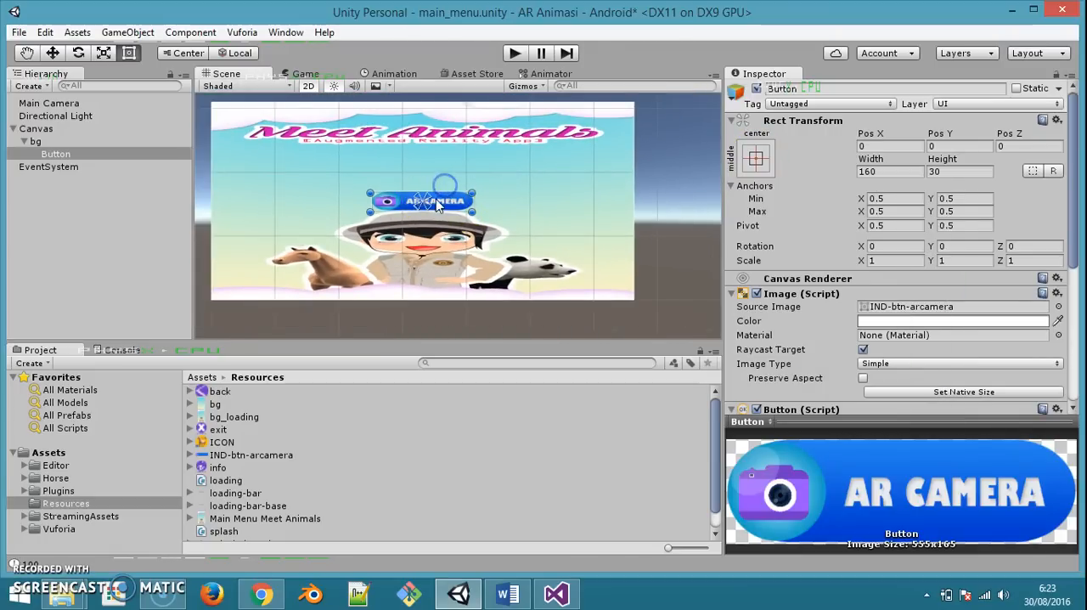
left_click_drag(429, 202, 470, 185)
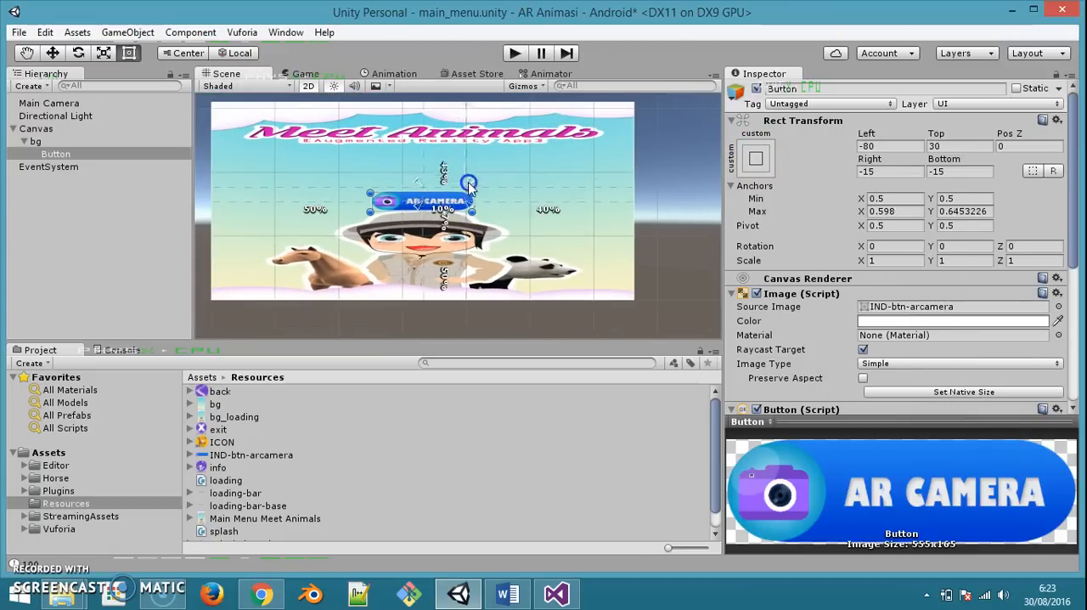
left_click(422, 210)
left_click_drag(418, 210, 336, 207)
left_click_drag(474, 170, 495, 166)
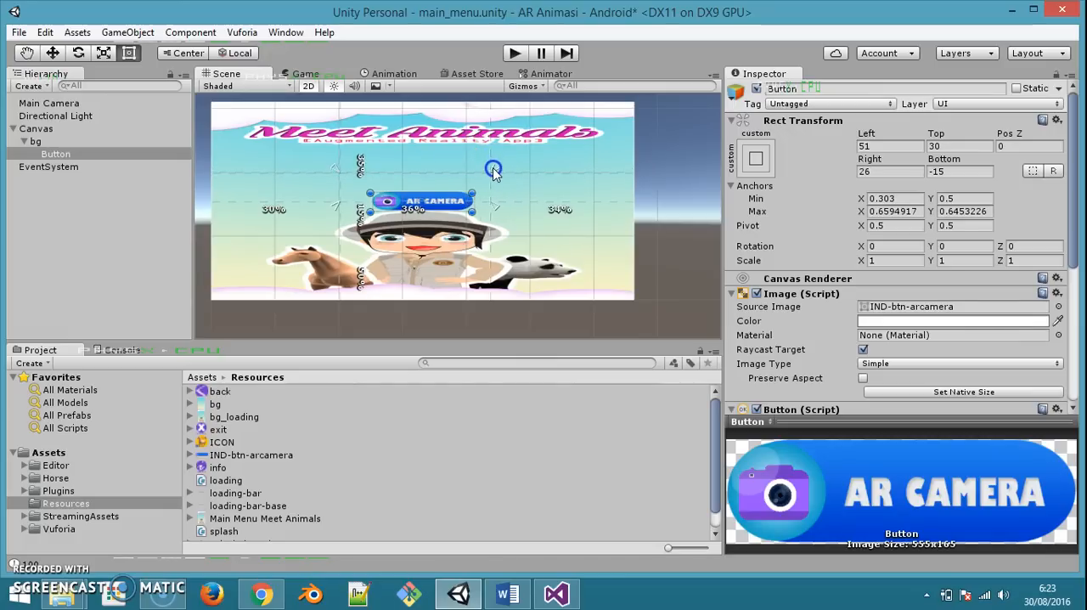
Fit the AR Camera button to its anchors by setting the Left, Top, Right and Bottom offsets to 0
left_click_drag(439, 201, 441, 188)
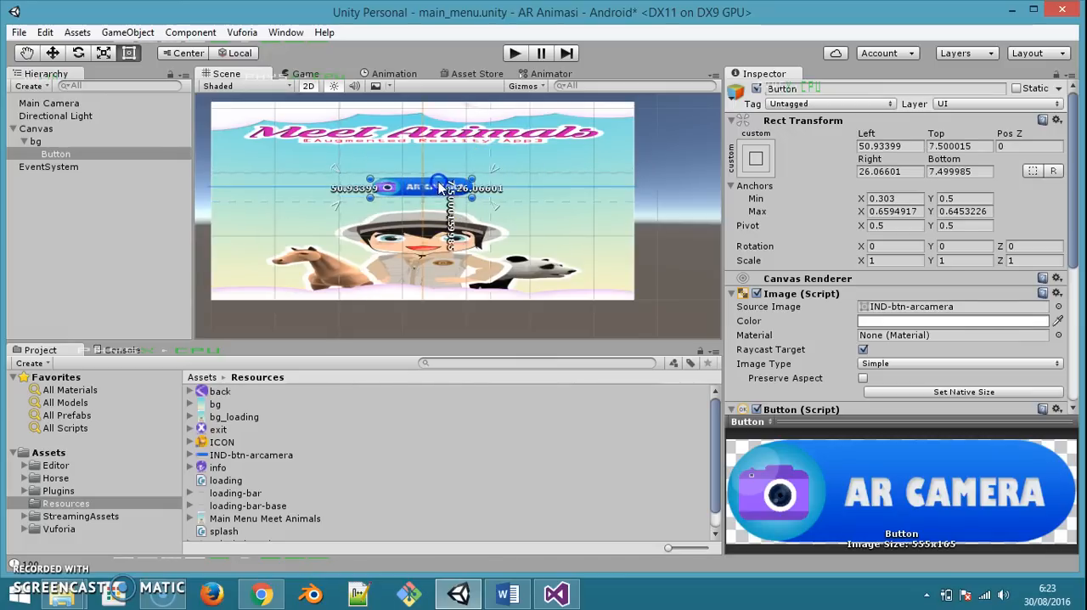
left_click(912, 146)
type("0")
key("Tab")
type("0")
key("Tab")
key("Tab")
type("0")
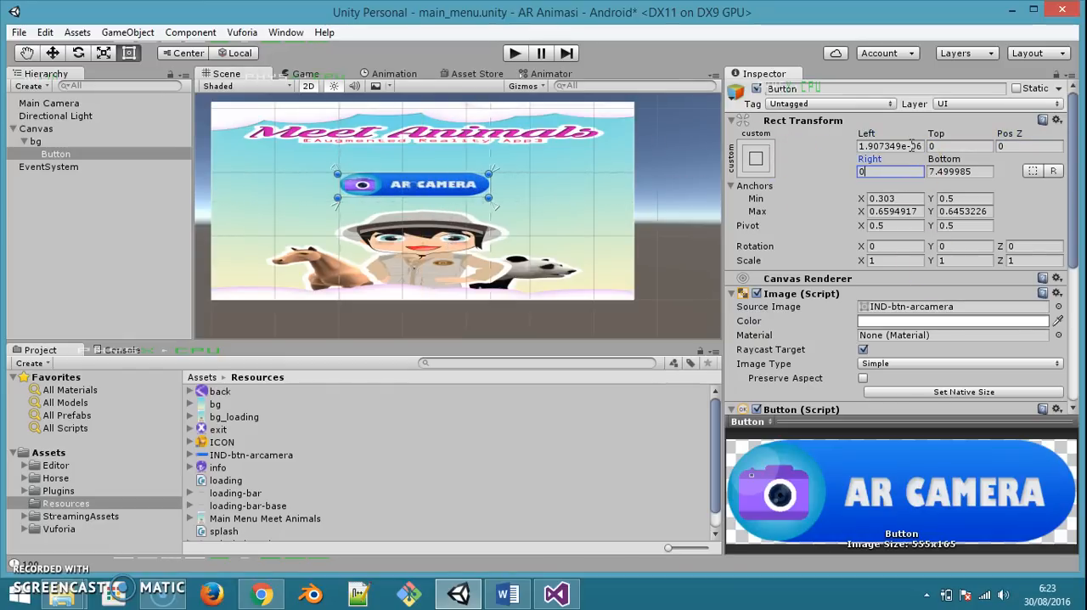
key("Tab")
type("0")
Try resizing the AR Camera button in the scene, reset its Left, Top and Right offsets to 0, and save the scene
left_click_drag(485, 185, 473, 189)
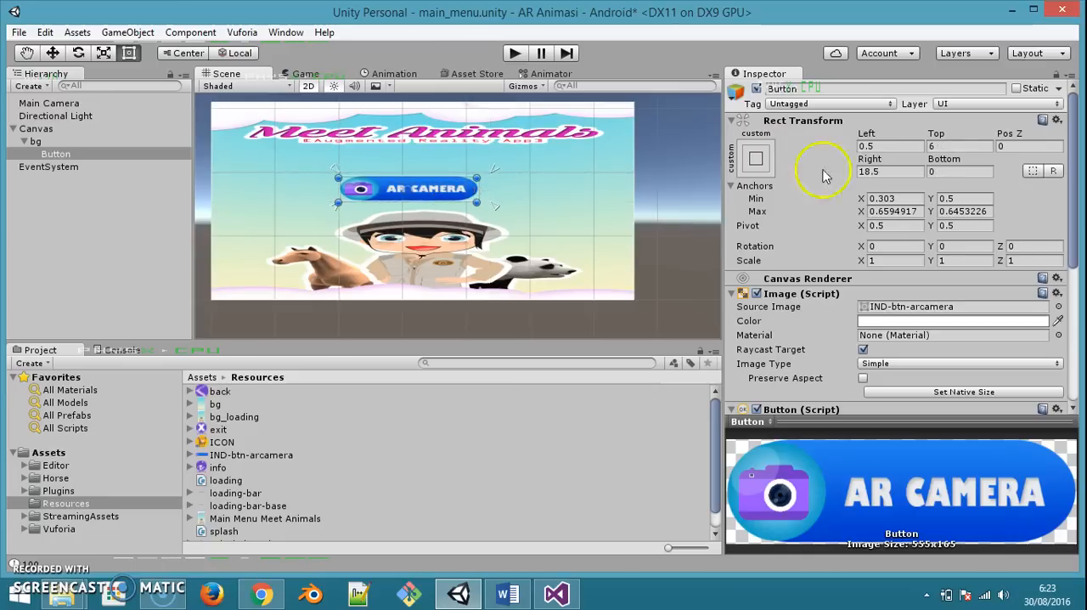
left_click(908, 146)
key("Tab")
type("0")
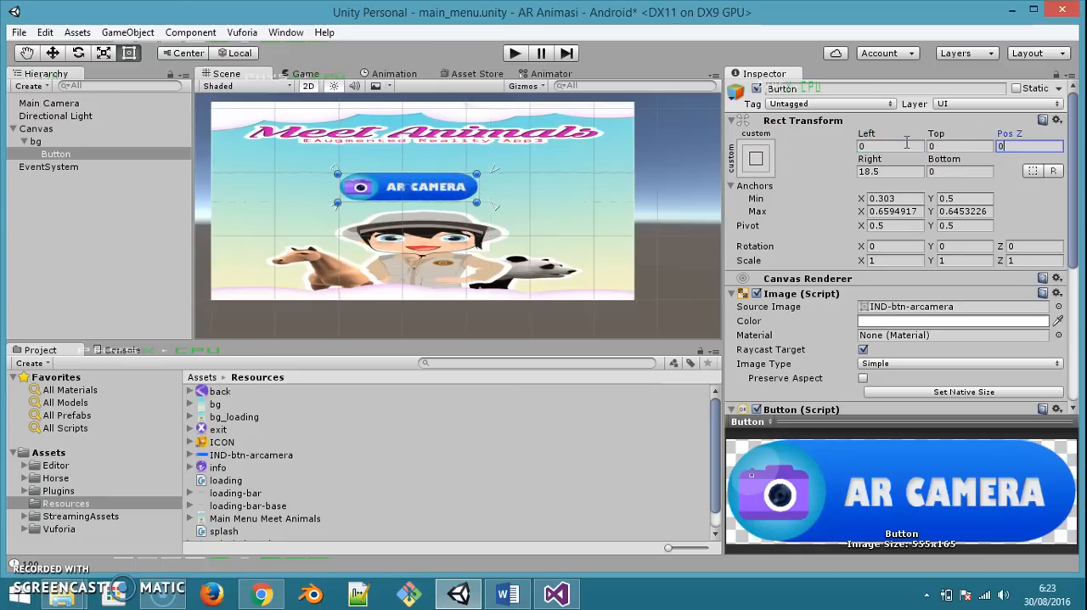
key("Tab")
key("Tab")
type("0")
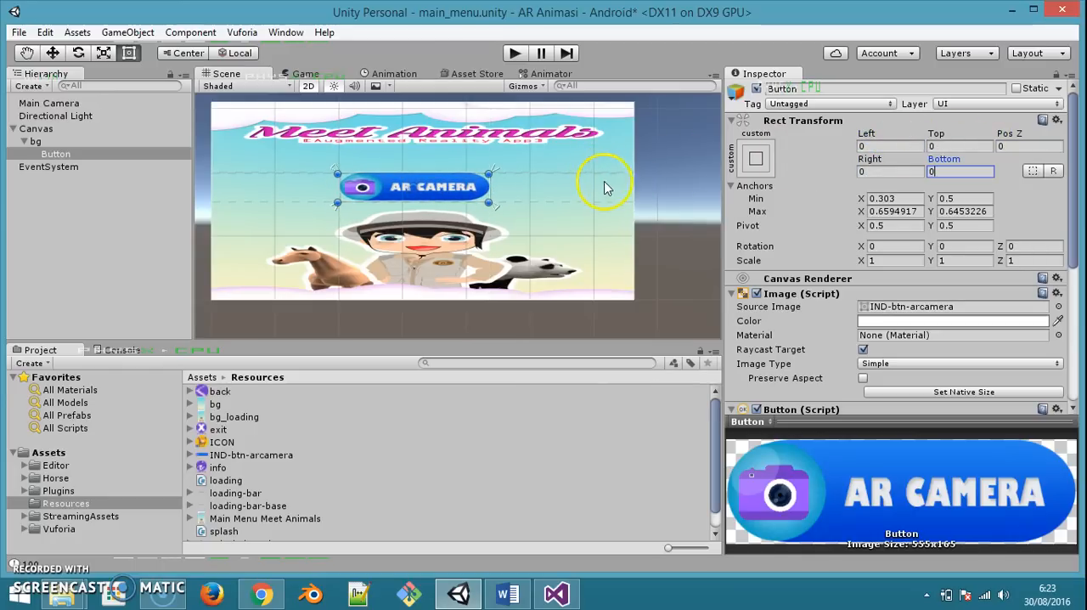
key("ctrl+s")
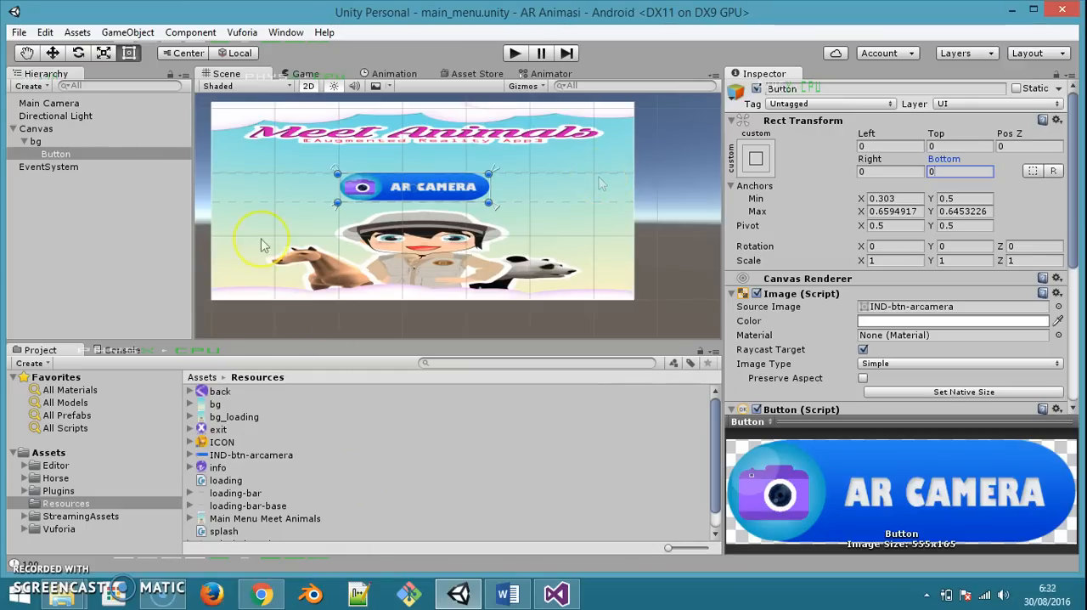
Add a second UI Button as a child of bg and move it to about Pos X -12, Pos Y -129
left_click(37, 141)
right_click(50, 141)
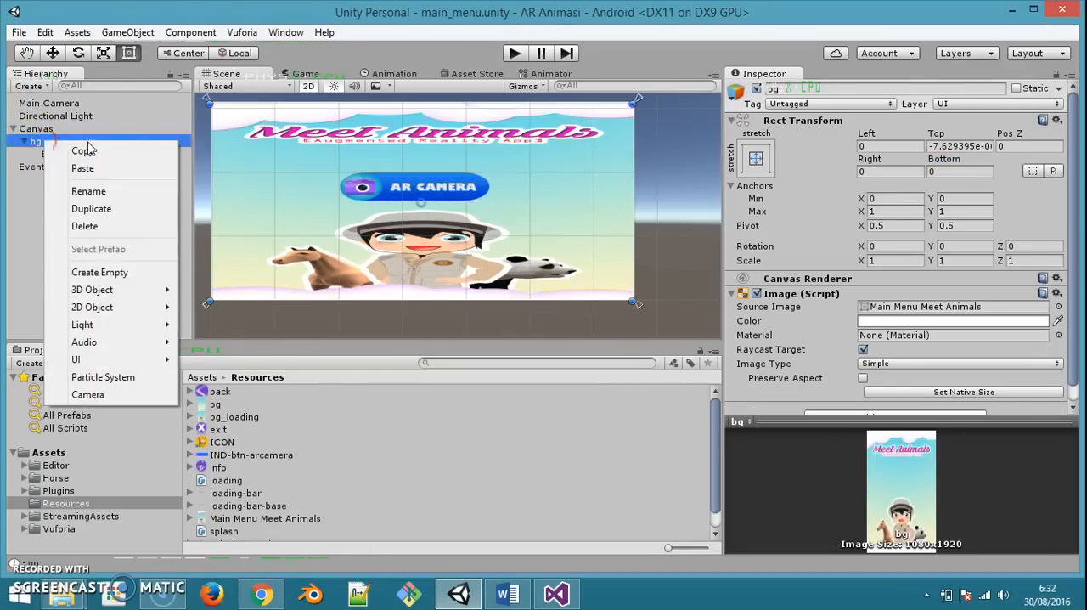
mouse_move(128, 359)
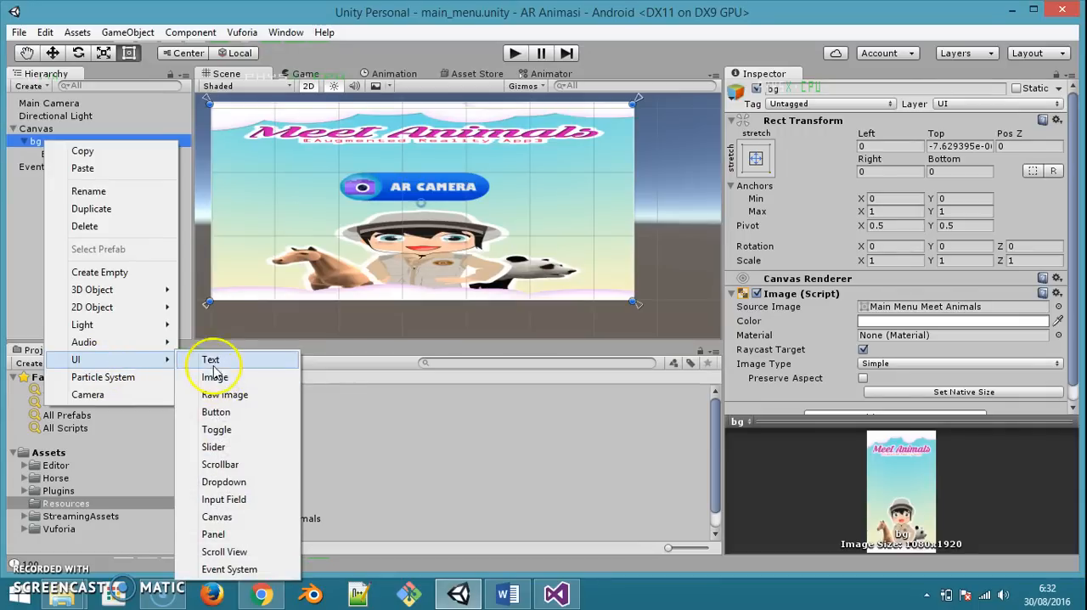
left_click(216, 412)
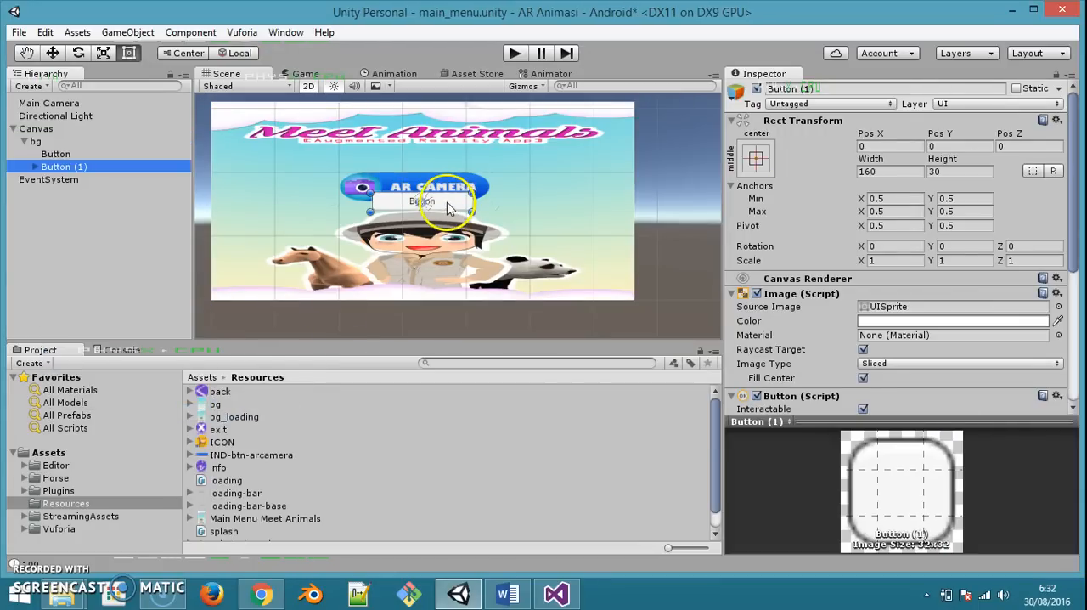
left_click_drag(449, 207, 440, 292)
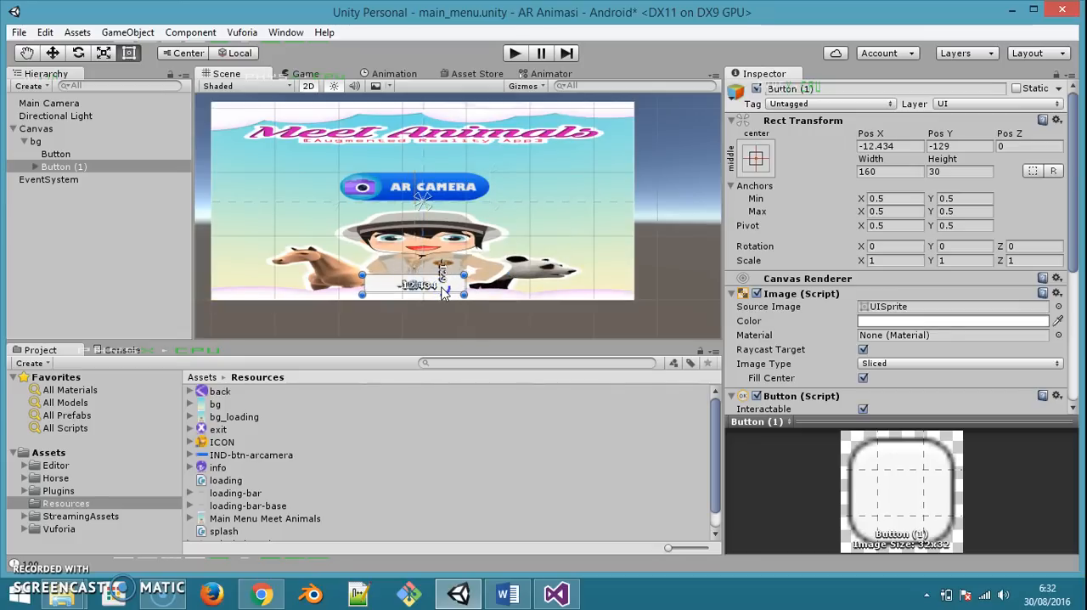
Delete the second button's Text child and rename that button exit
left_click(49, 167)
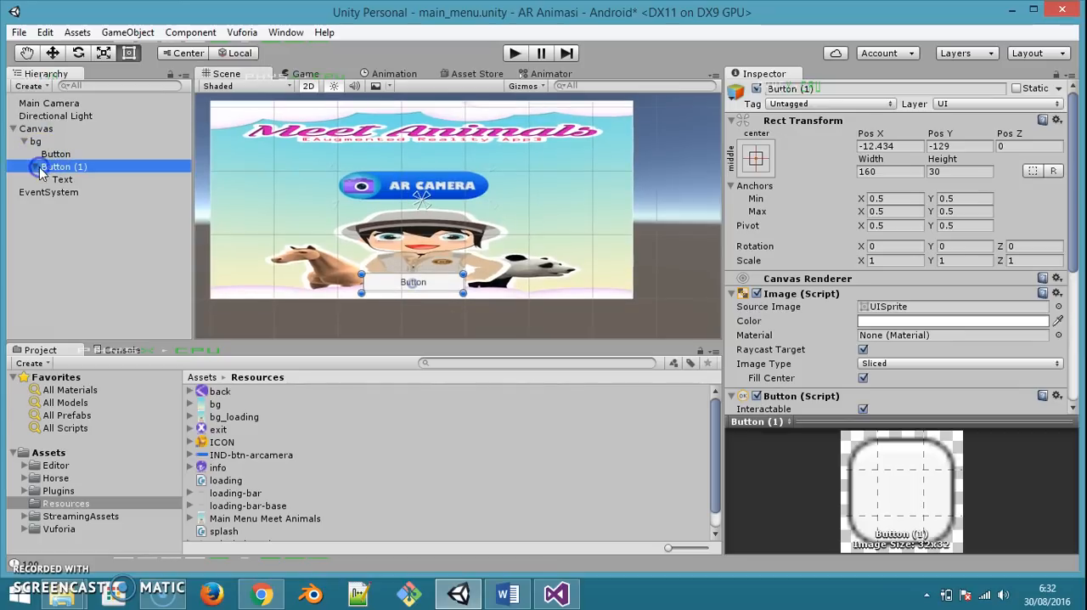
left_click(61, 181)
key("Delete")
left_click(65, 158)
left_click(81, 167)
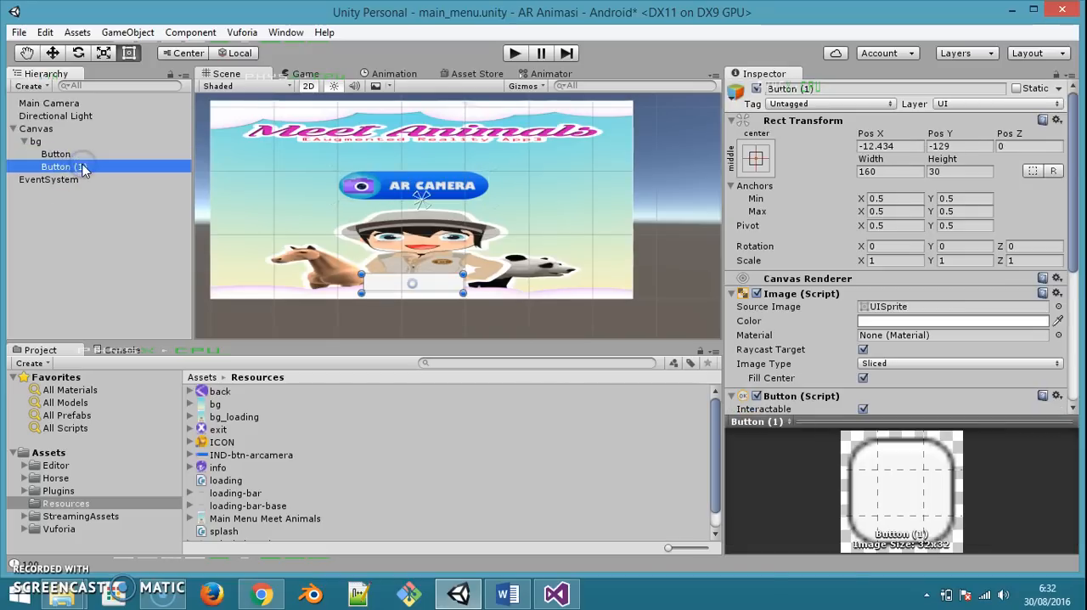
left_click(83, 169)
type("ex")
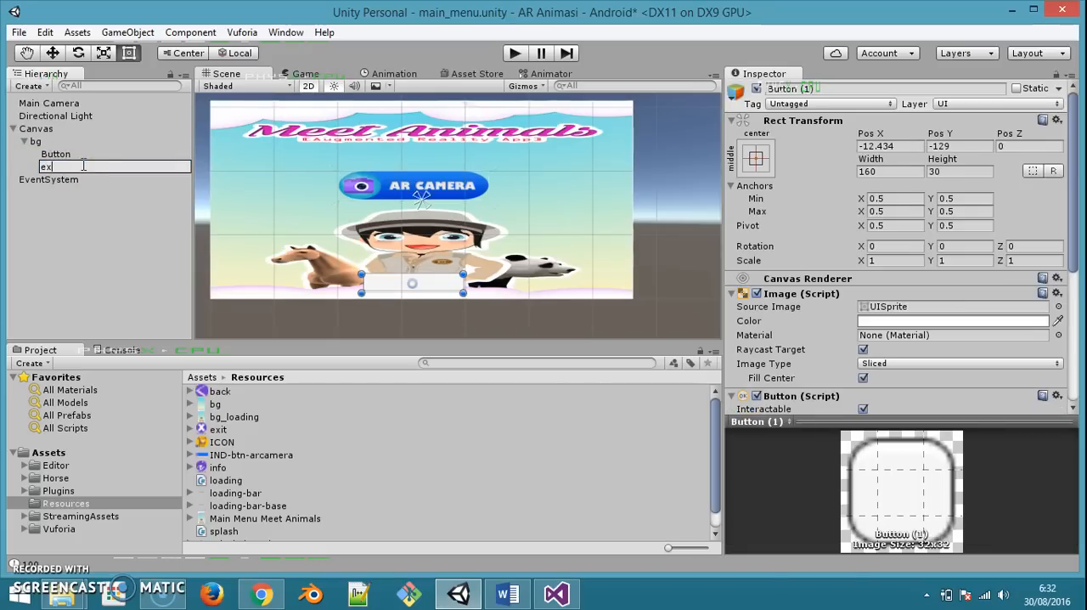
type("it")
key("Return")
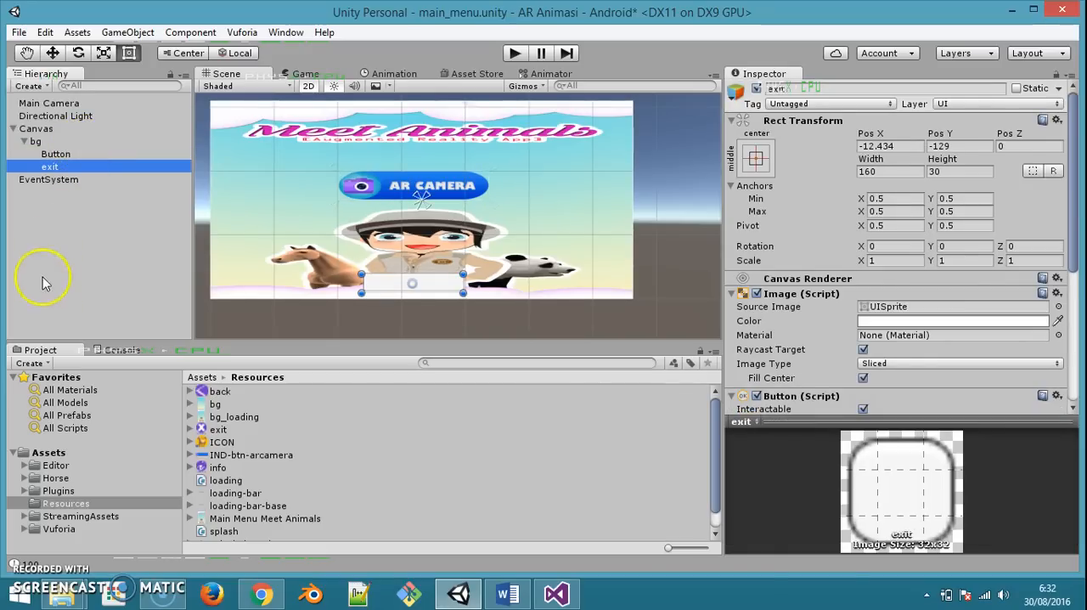
Rename the AR Camera Button object under bg as camera
left_click(51, 155)
left_click(50, 155)
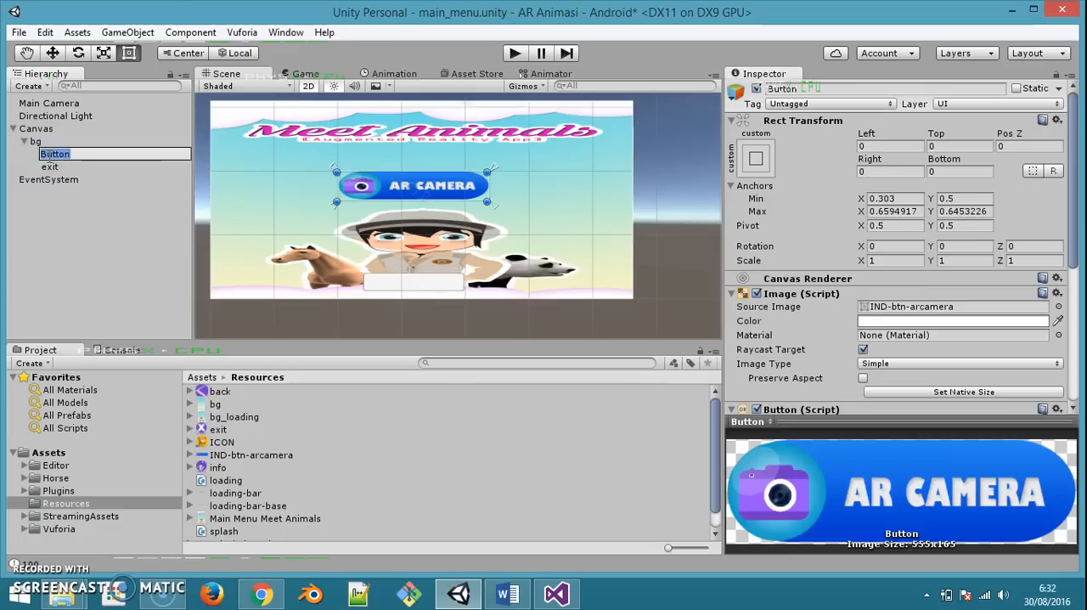
type("camera")
key("Return")
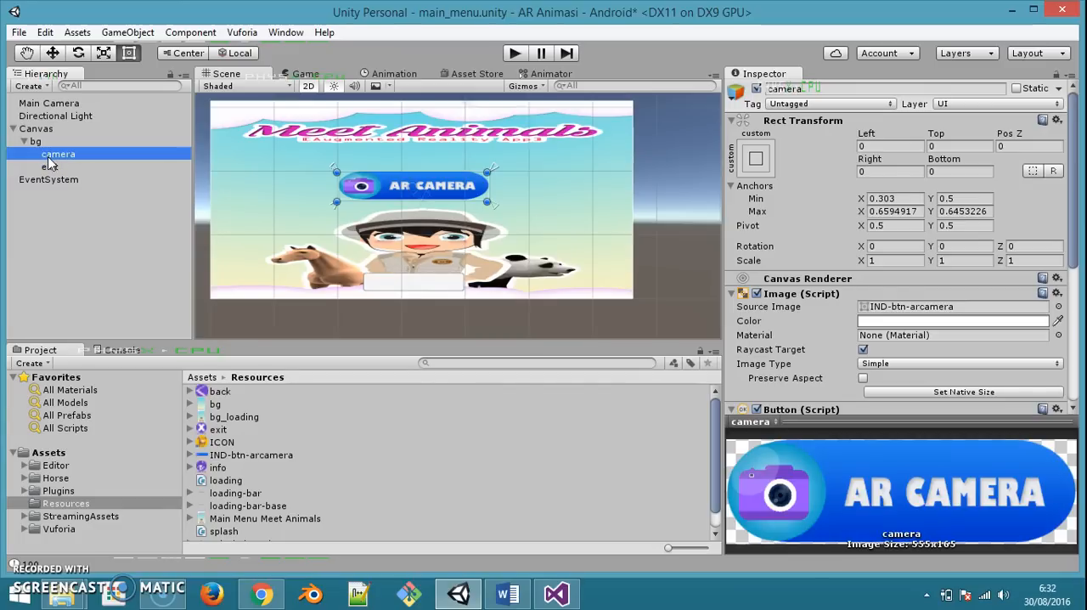
Assign the exit sprite as the exit button's Source Image
left_click(53, 166)
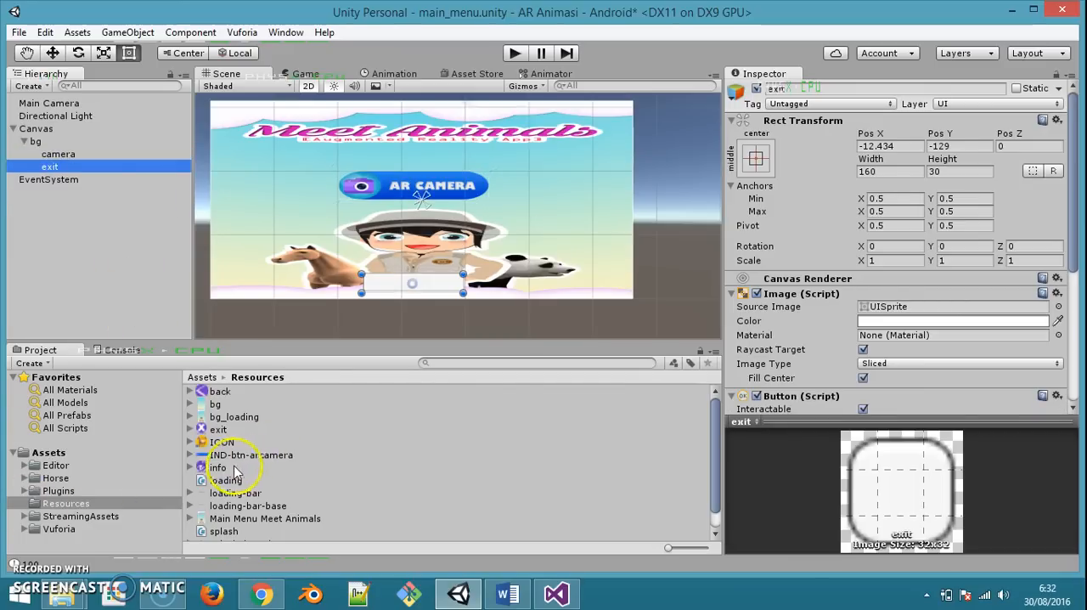
left_click_drag(217, 429, 946, 311)
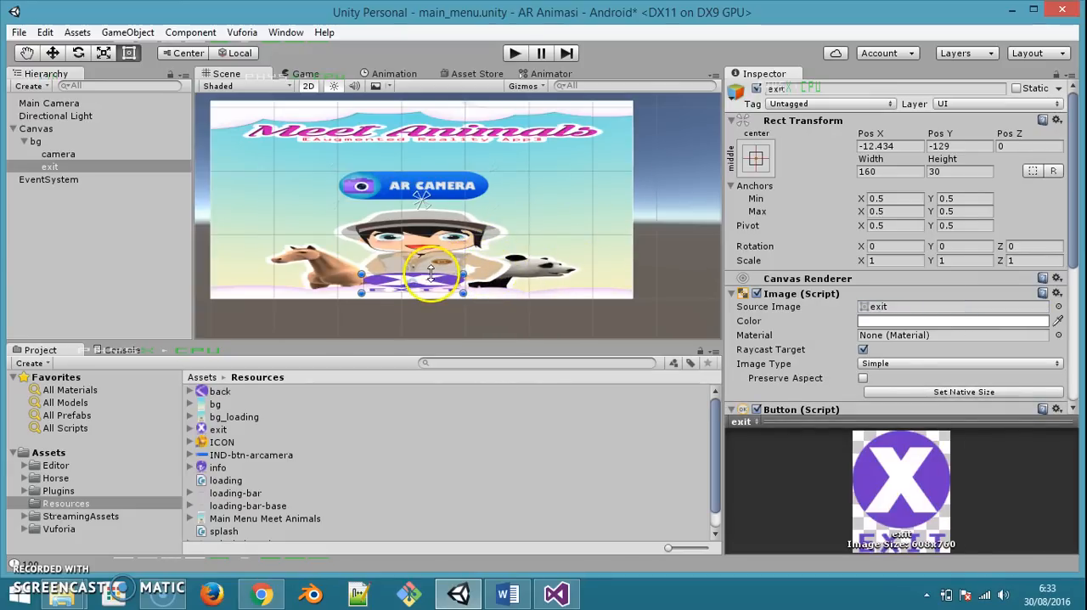
Move the exit button's anchors to its corners, at about Min 0.359, 0.026 and Max 0.598, 0.145
scroll(400, 284, "up", 8)
middle_click_drag(424, 279, 473, 205)
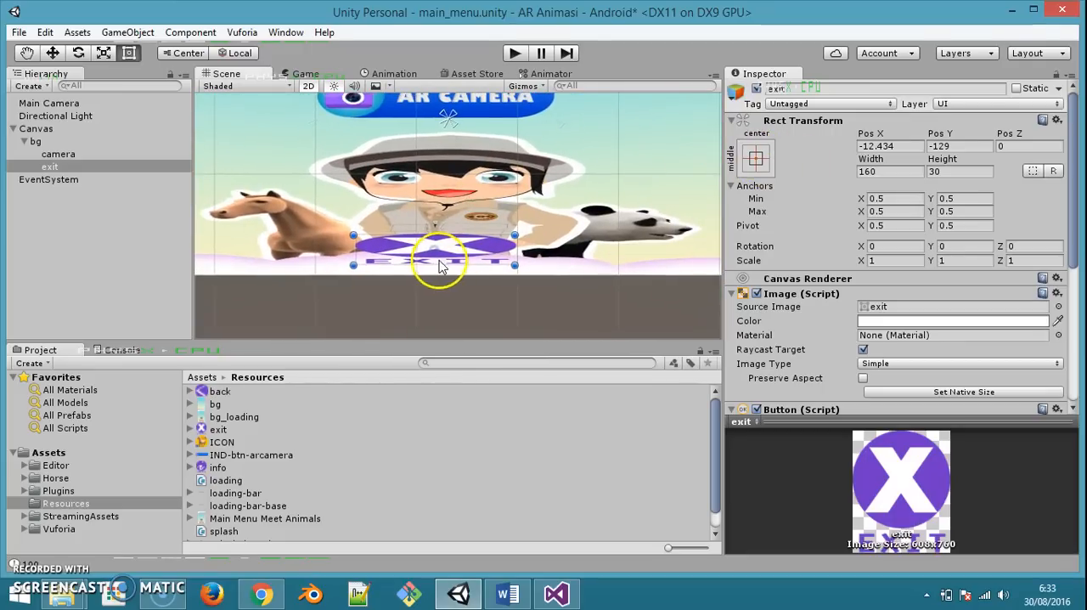
left_click(764, 160)
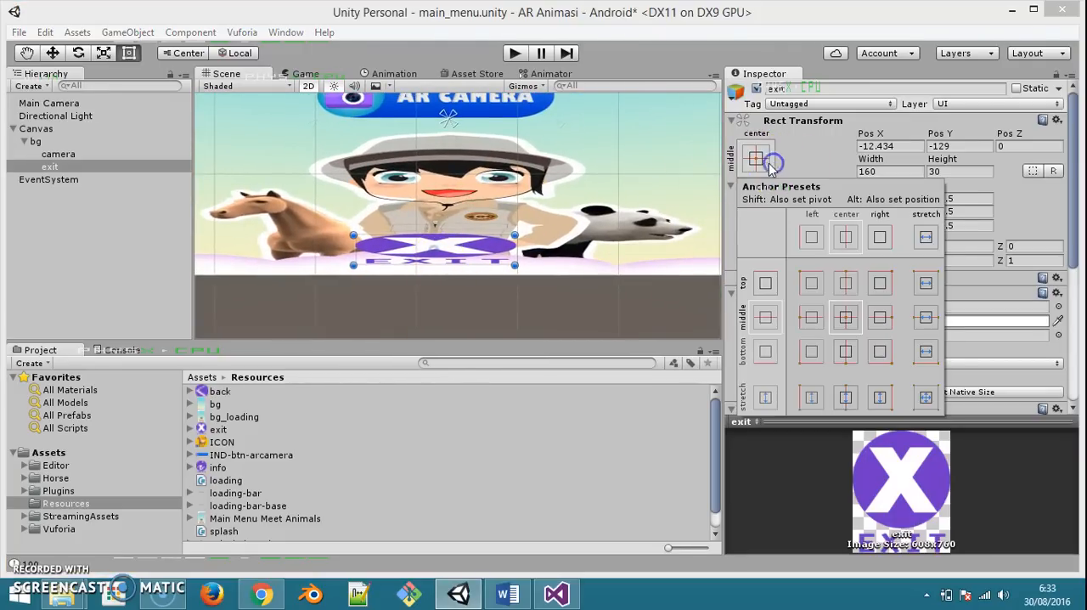
left_click(454, 130)
left_click_drag(454, 129, 518, 236)
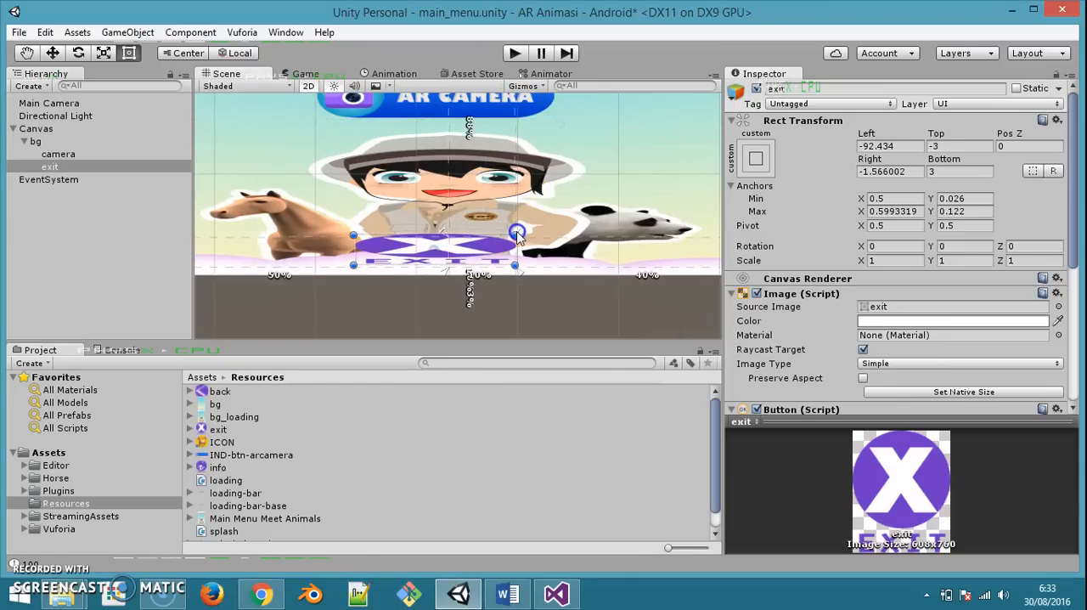
scroll(506, 179, "down", 3)
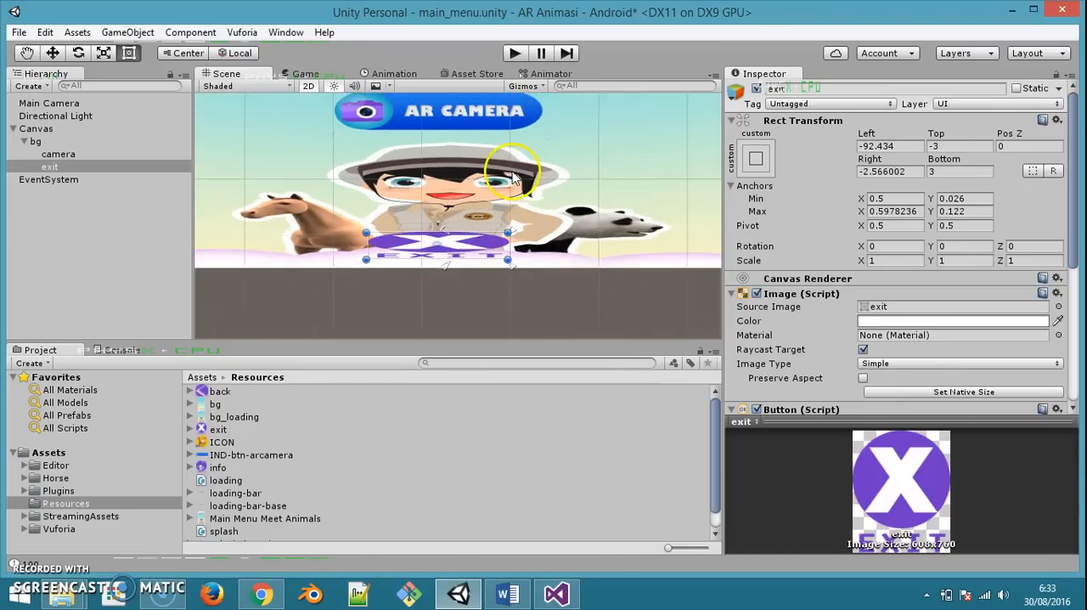
left_click_drag(448, 235, 360, 230)
left_click(516, 233)
Set the exit button's Left, Top, Right and Bottom offsets to 0 so it fills its anchors
left_click(906, 146)
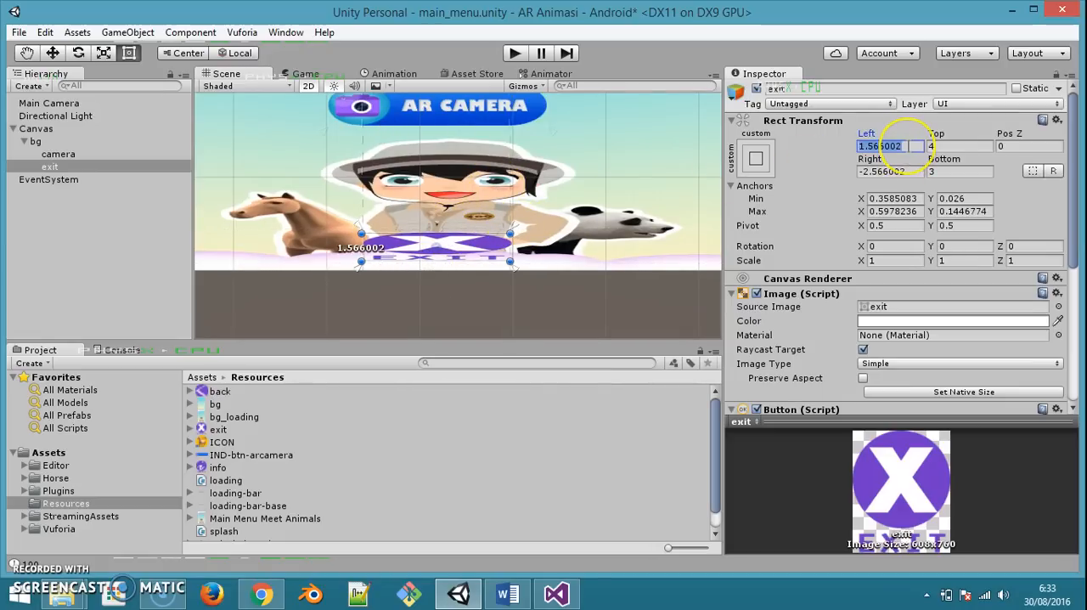
type("0")
key("Tab")
type("0")
key("Tab")
key("Tab")
type("0")
key("Tab")
type("0")
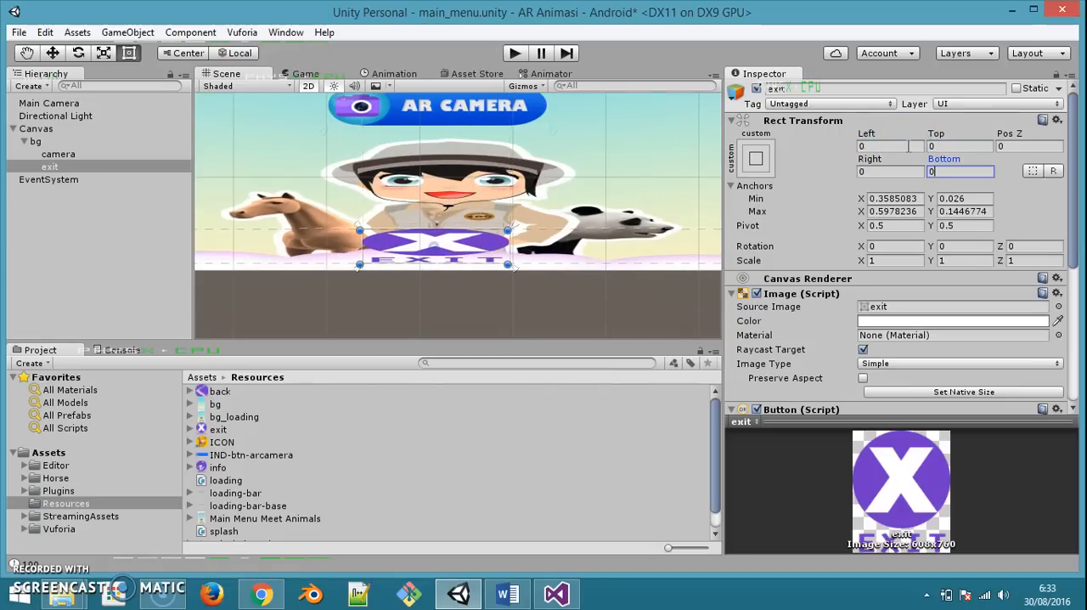
Shrink the exit button and pull its anchors in around it, to about Min X 0.396, Max X 0.569 and Max Y 0.112
scroll(510, 185, "down", 3)
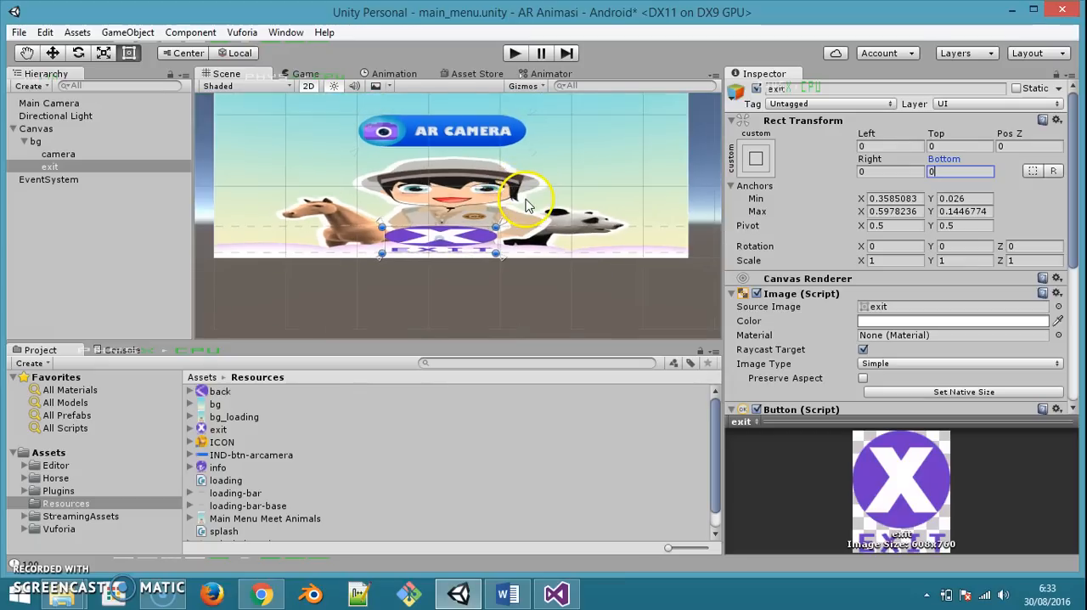
scroll(526, 201, "up", 4)
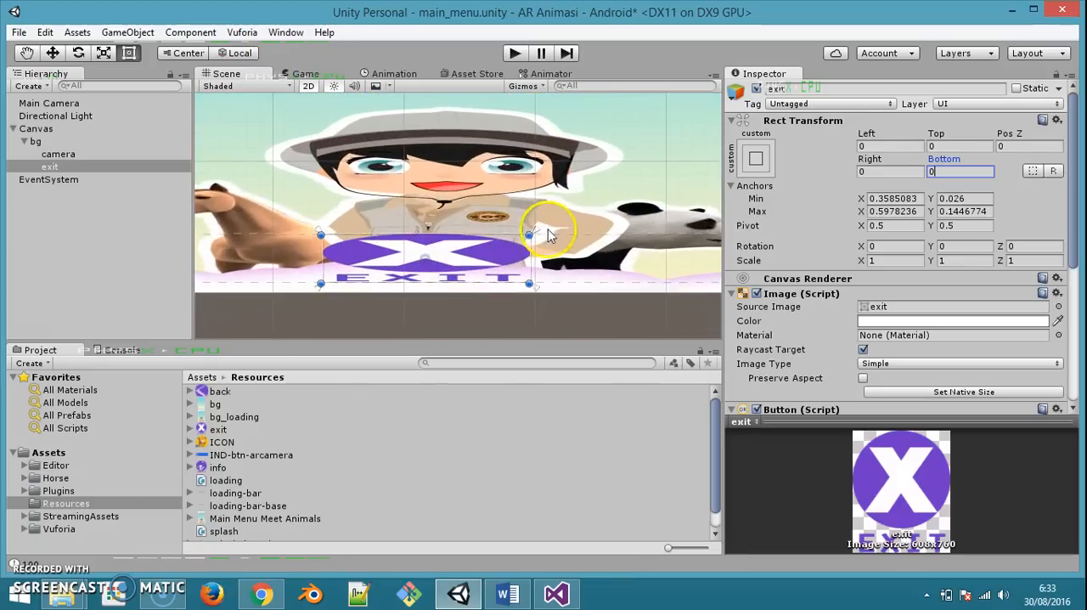
left_click_drag(534, 230, 484, 271)
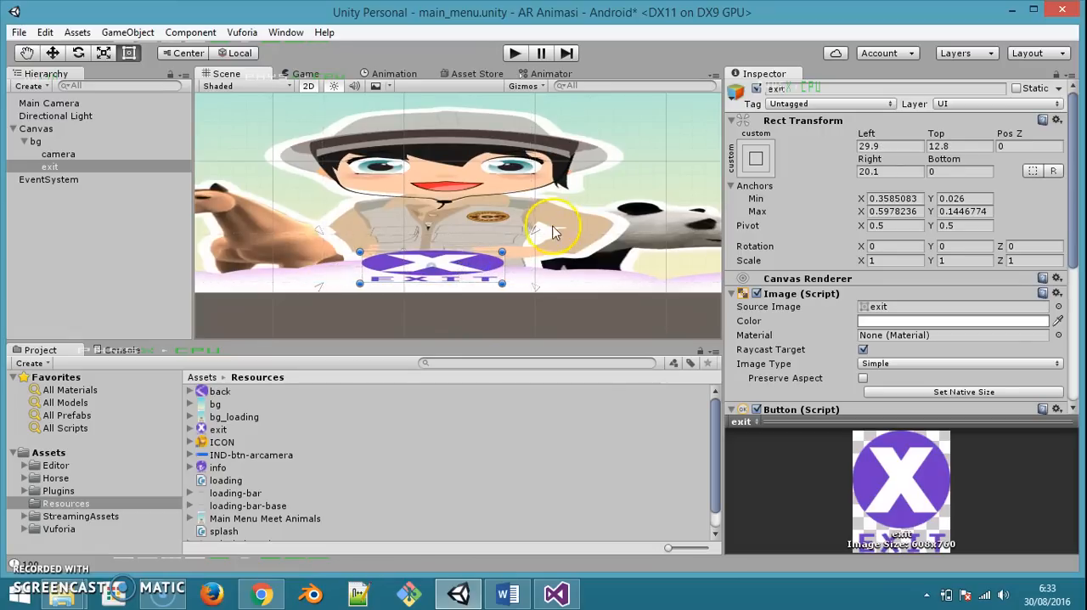
left_click_drag(536, 234, 510, 245)
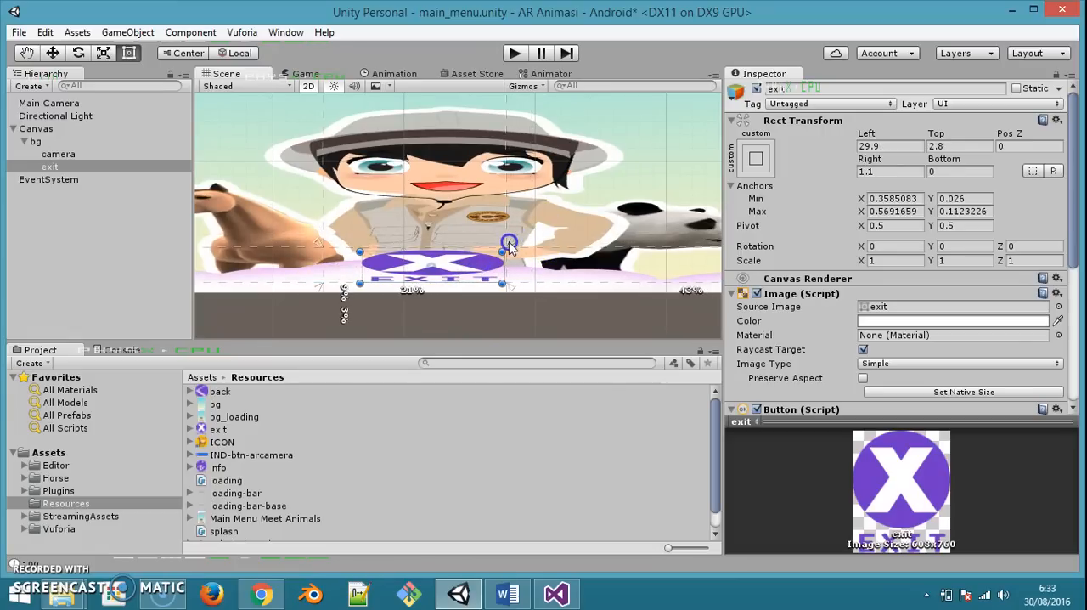
left_click_drag(319, 244, 350, 246)
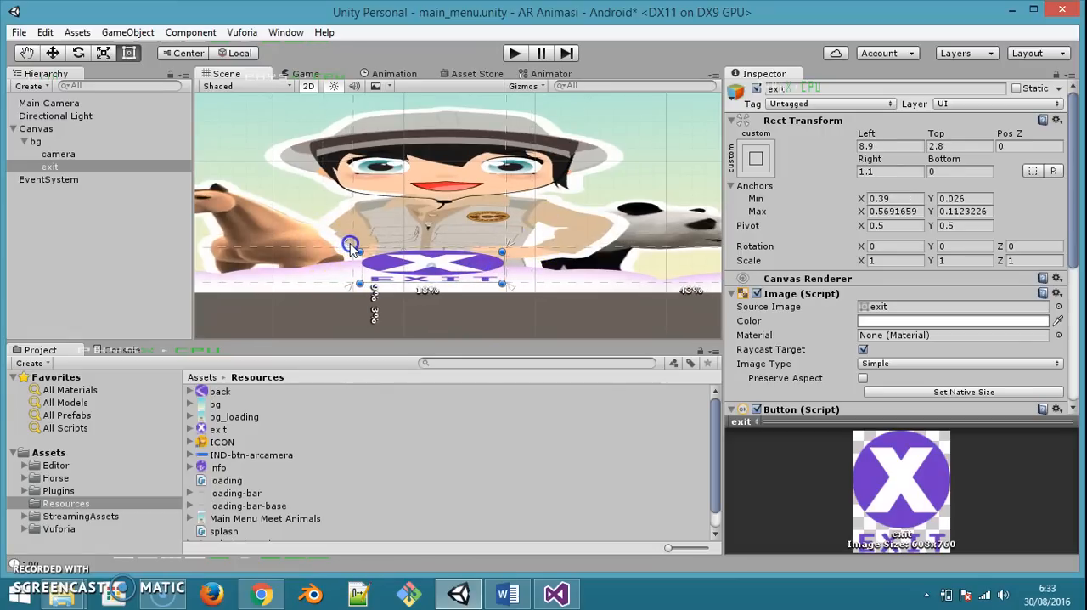
Reset the resized exit button's four edge offsets to 0 and save the main_menu scene
left_click(892, 150)
type("0")
key("Tab")
type("0")
key("Tab")
key("Tab")
type("0")
key("Tab")
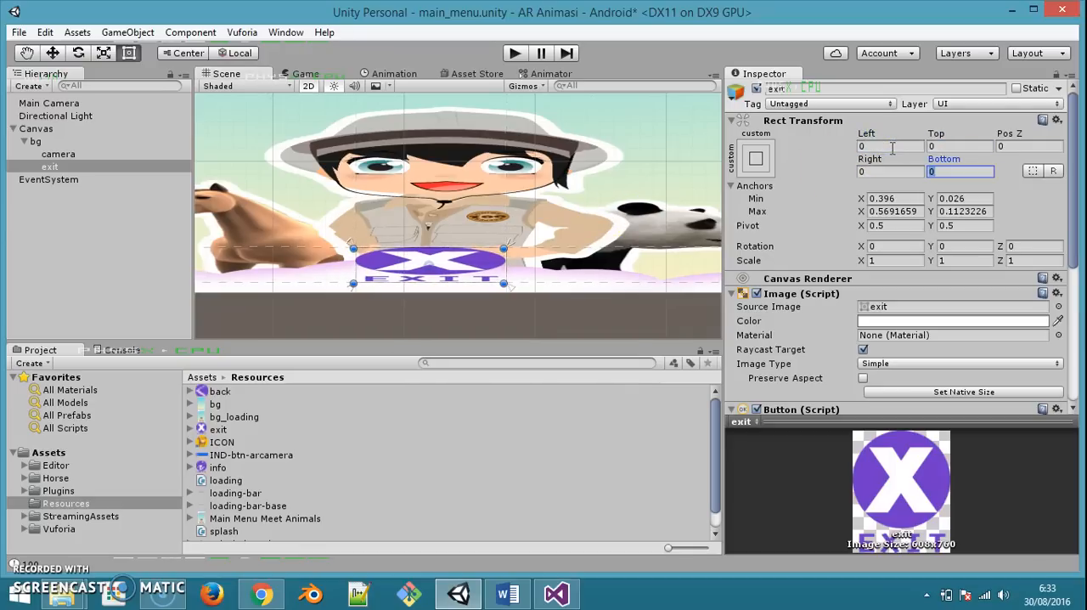
key("ctrl+s")
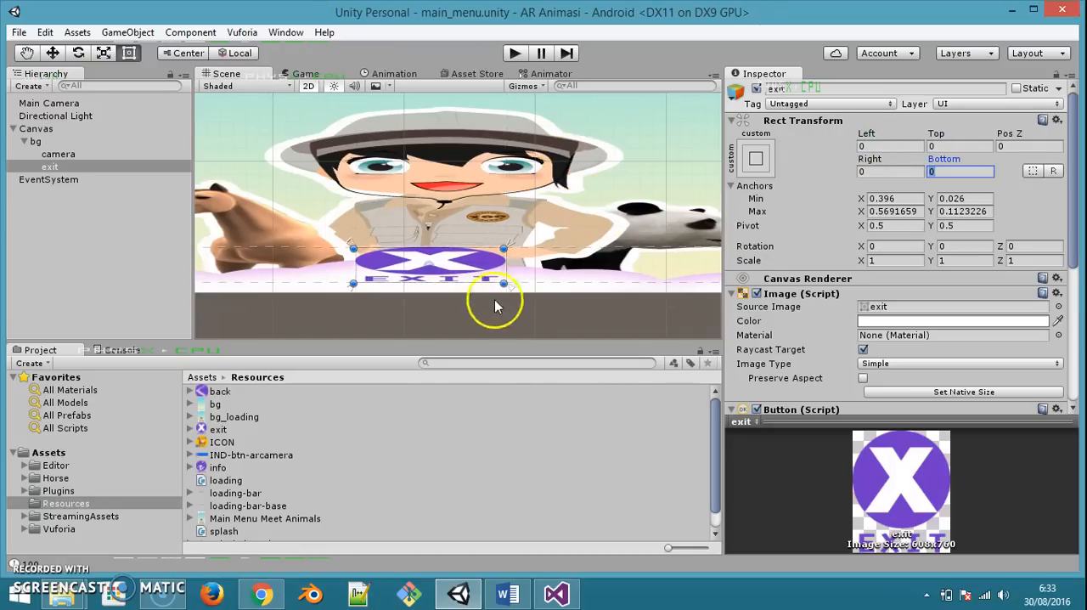
Create a C# script named menu in the Resources folder
scroll(498, 276, "down", 3)
right_click(539, 531)
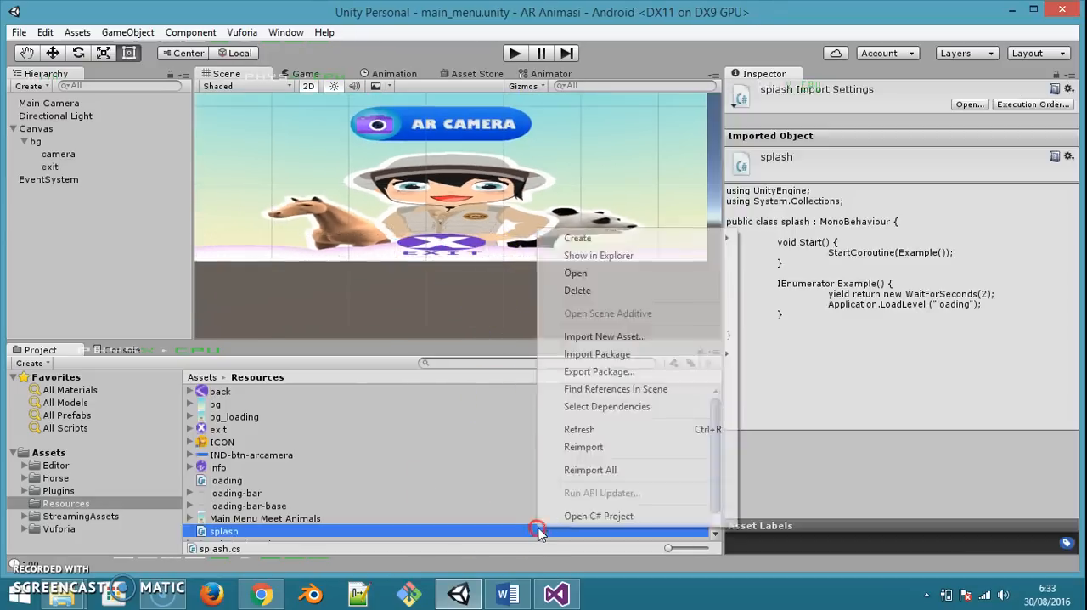
mouse_move(728, 238)
left_click(791, 186)
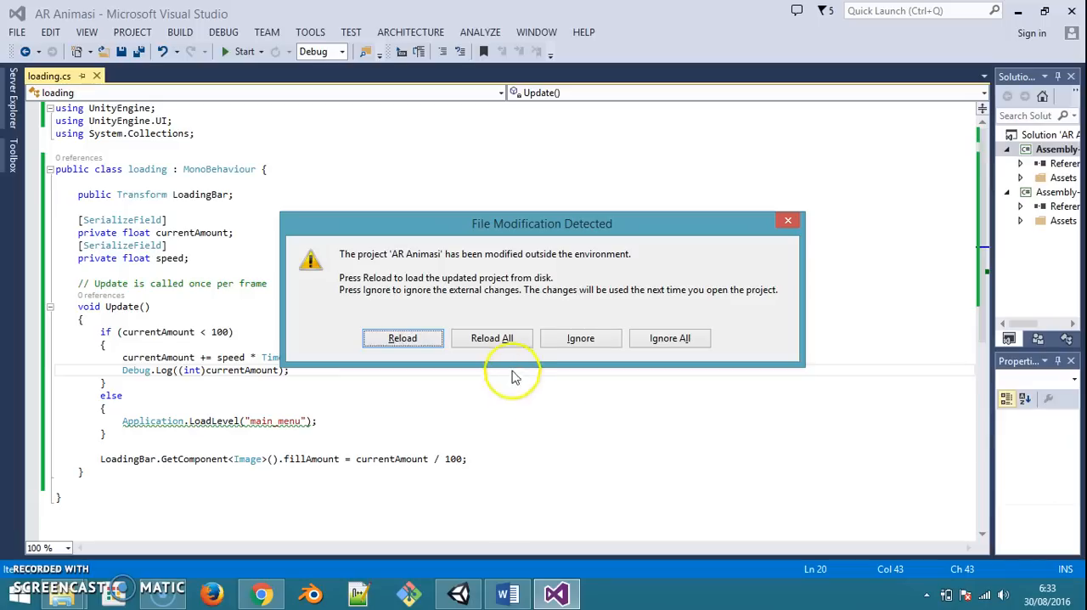
left_click(505, 339)
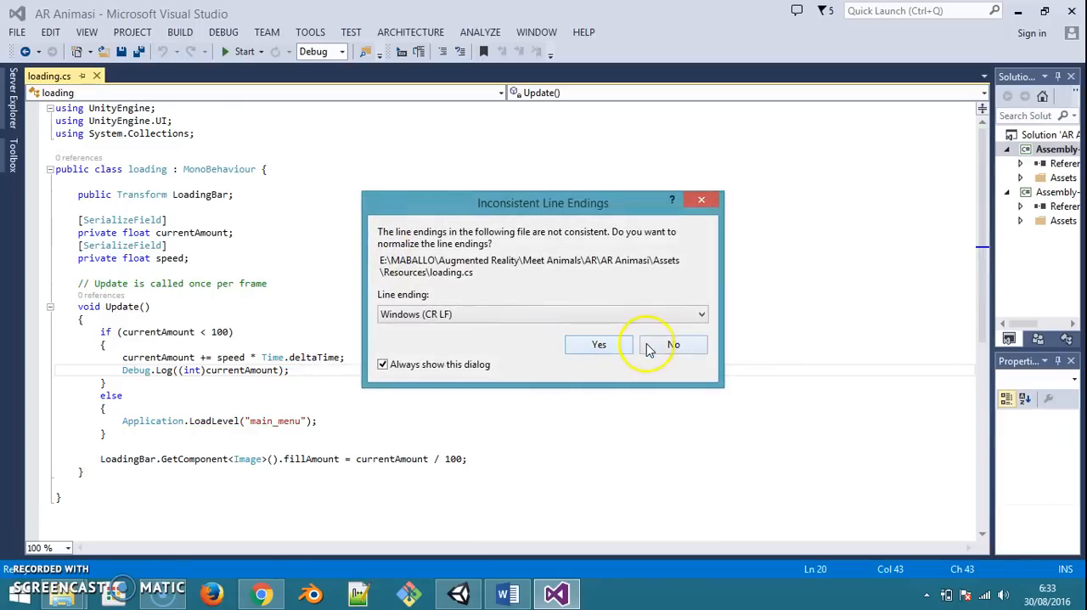
In Visual Studio, normalize the line endings of loading.cs to Windows (CR LF) and save all files
left_click(596, 344)
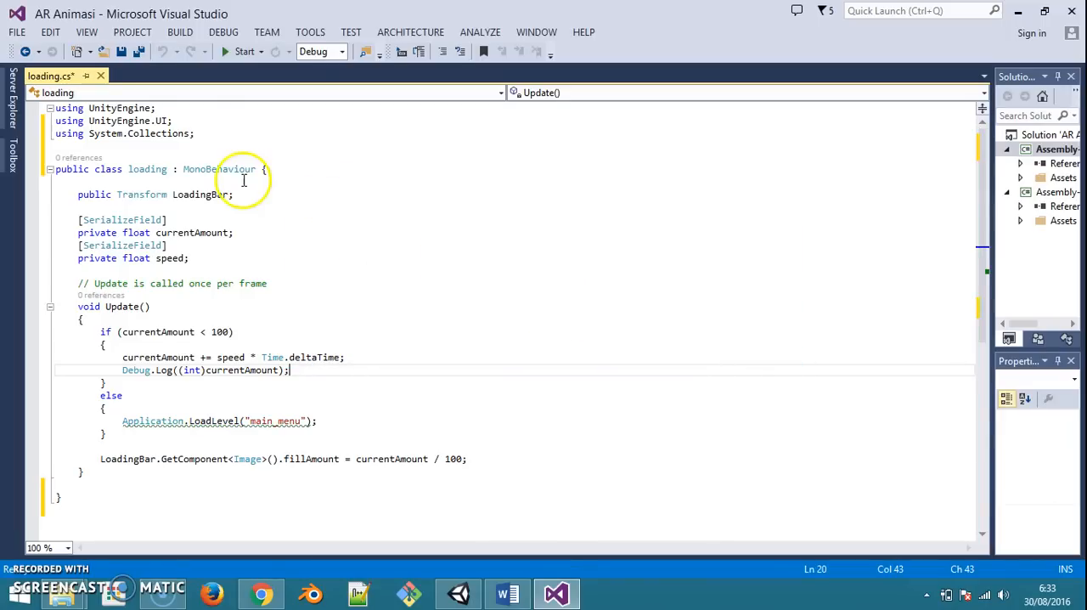
left_click(233, 218)
left_click(17, 31)
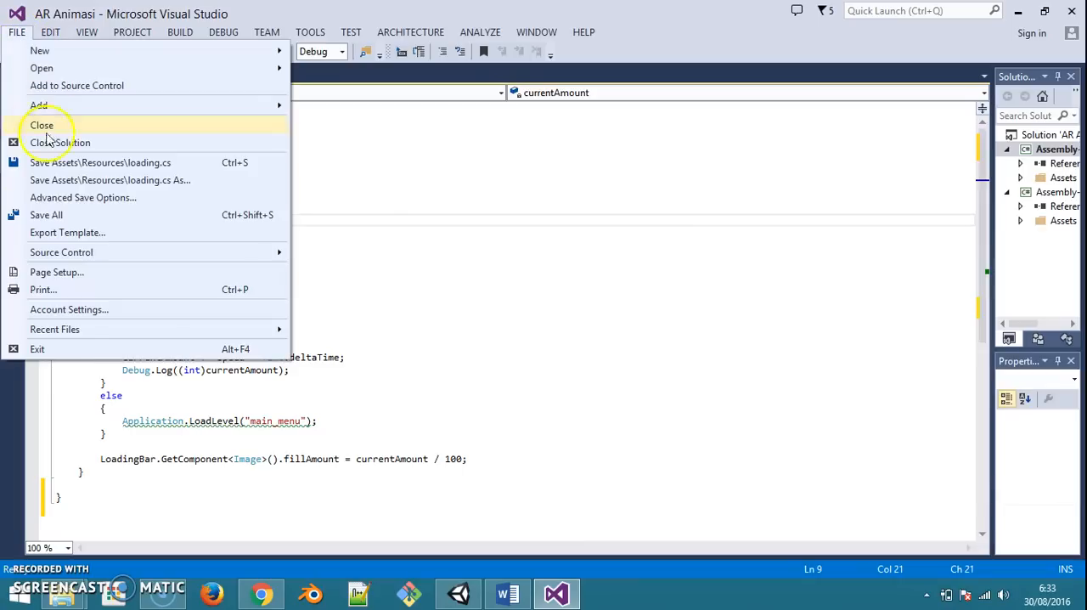
left_click(77, 218)
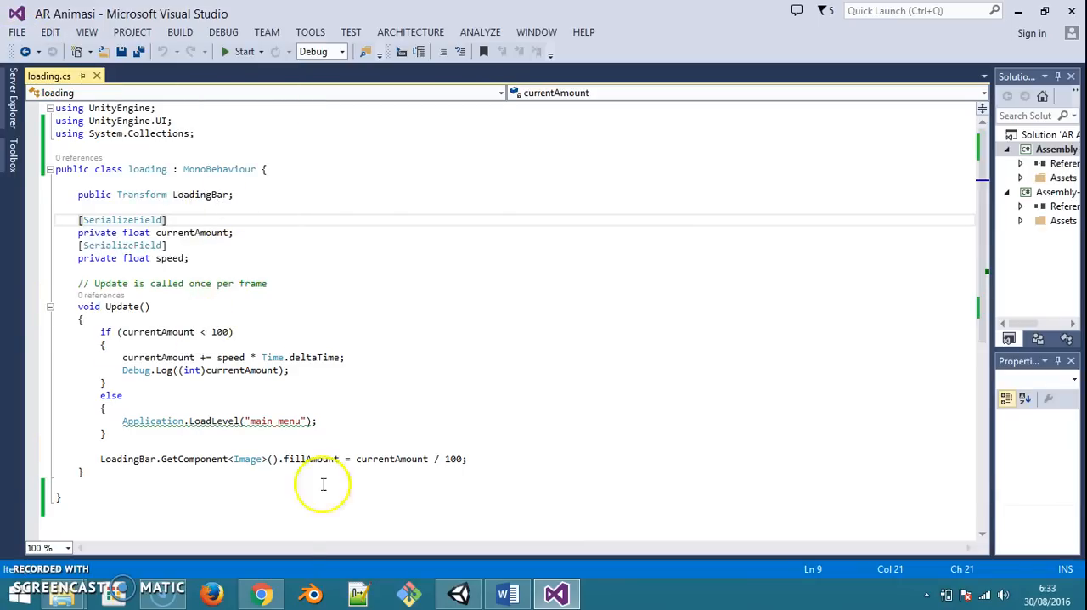
Open the menu script from Unity, and copy the GoToMainMenu, GoToARCamera and ExitApplication methods of button_menu from the SCRIPTS document in Word
left_click(458, 593)
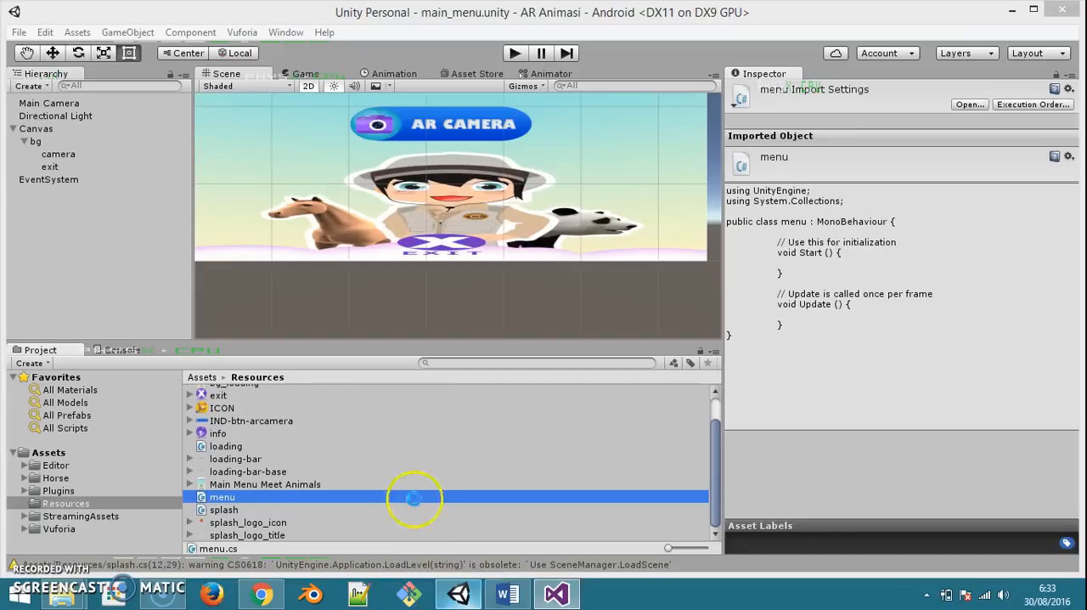
double_click(280, 497)
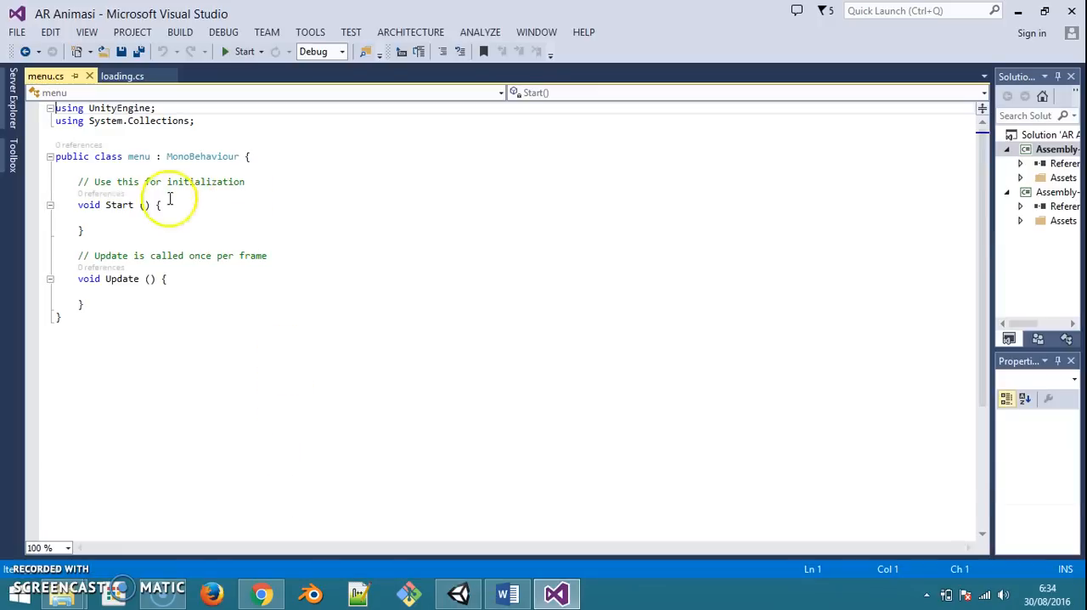
left_click(508, 593)
scroll(705, 311, "down", 5)
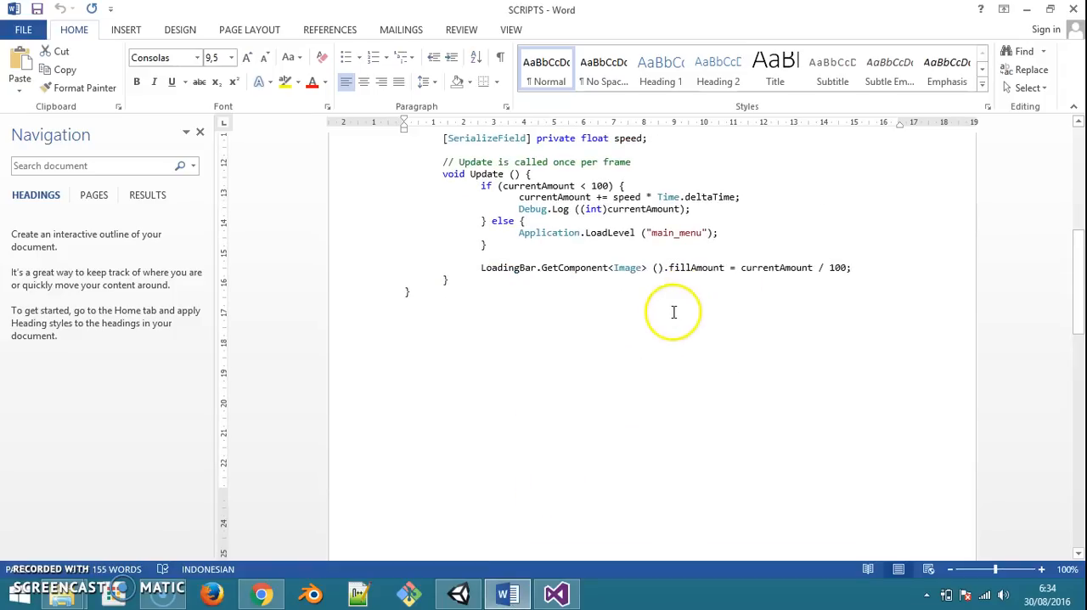
scroll(670, 314, "down", 10)
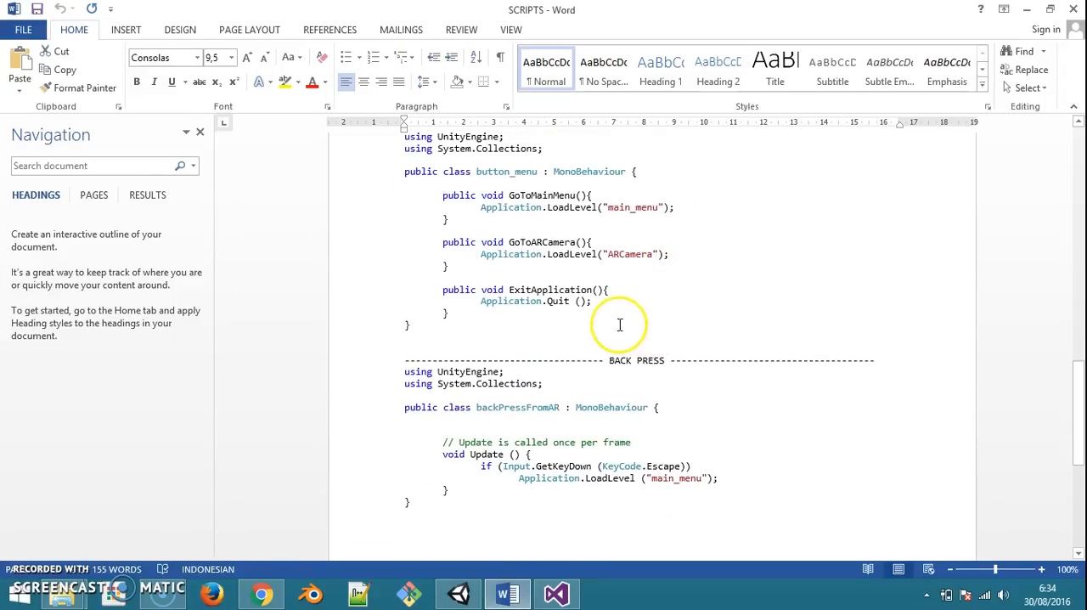
left_click_drag(439, 194, 452, 313)
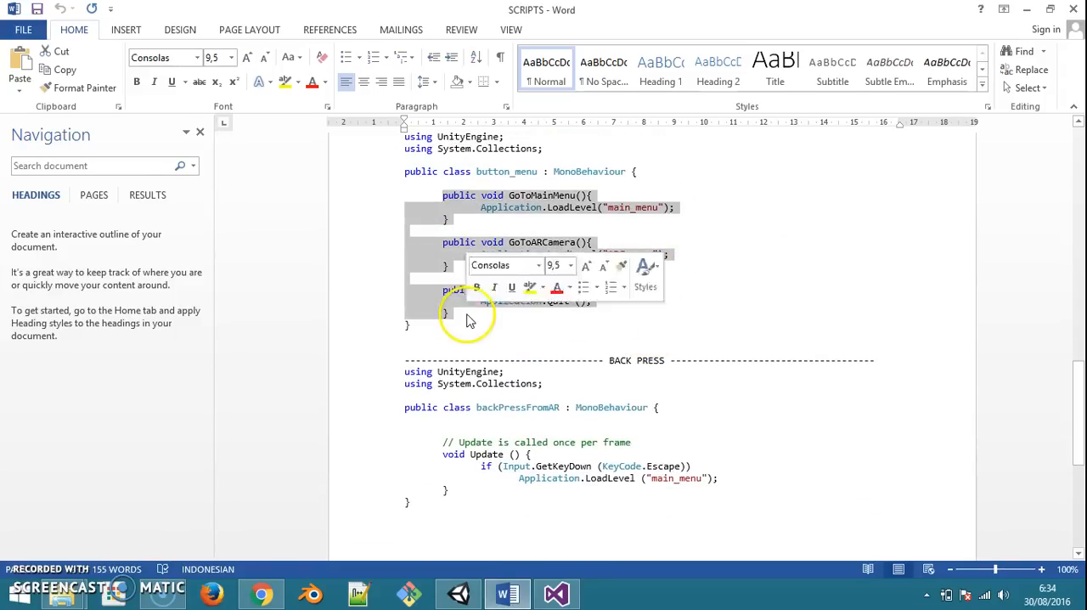
Replace the Start and Update methods in menu.cs with the copied methods in Visual Studio and save all files
left_click(557, 593)
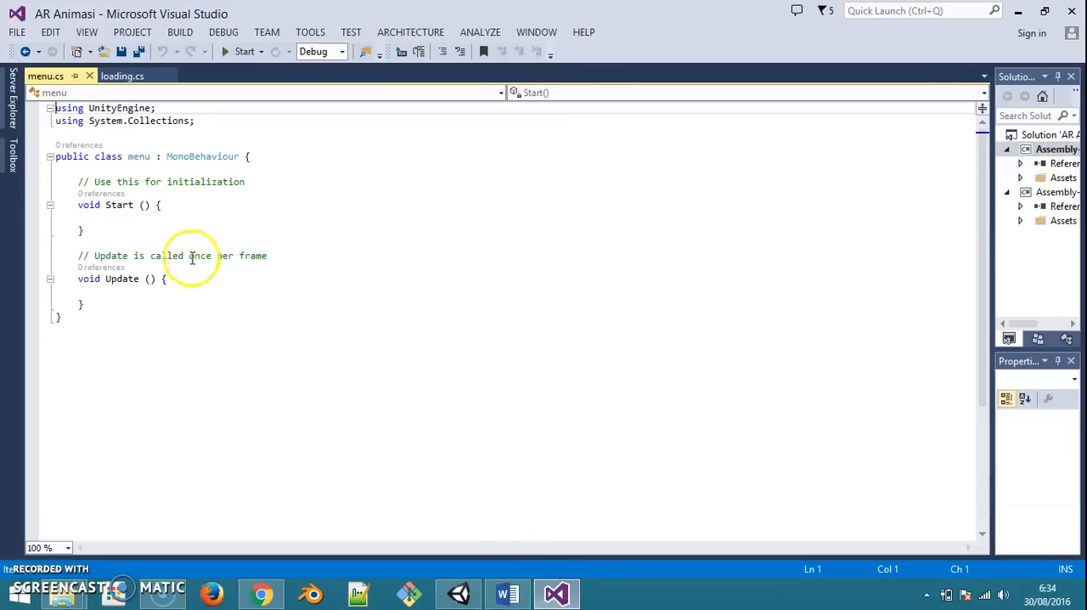
left_click_drag(78, 182, 91, 298)
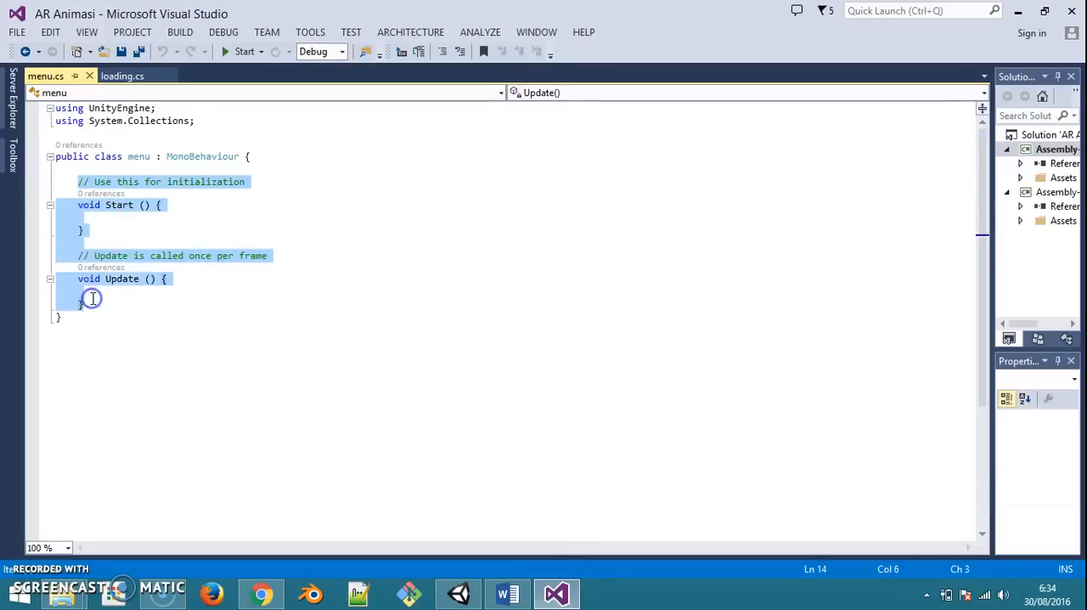
type("public void GoToMainMenu() { Application.LoadLevel(\"main_menu\"); }  public void GoToARCamera() { Application.LoadLevel(\"ARCamera\"); }  public void ExitApplication() { Application.Quit(); }")
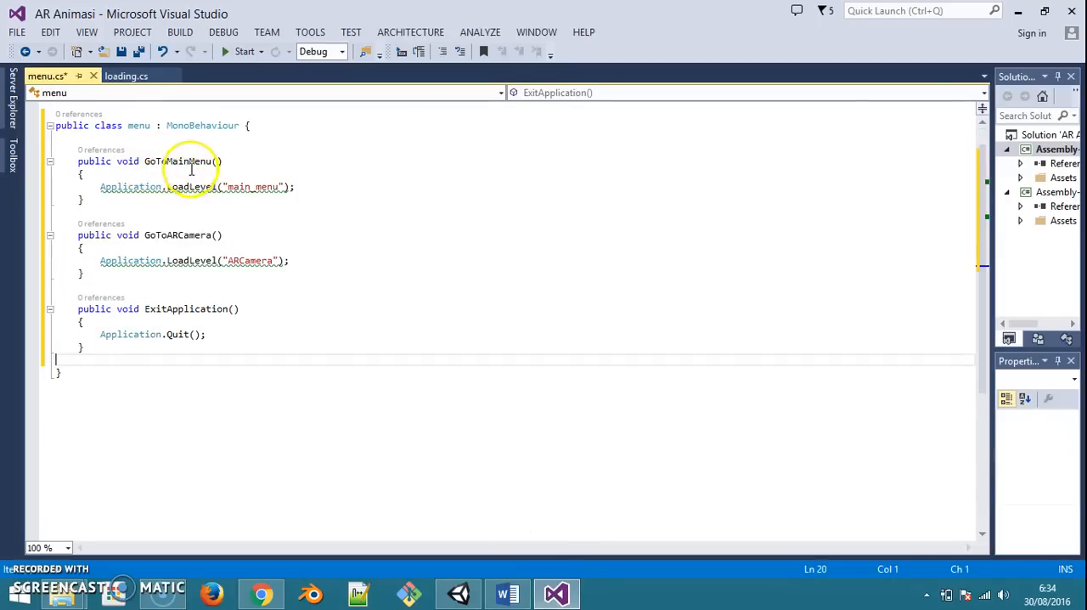
left_click(170, 311)
scroll(282, 309, "up", 1)
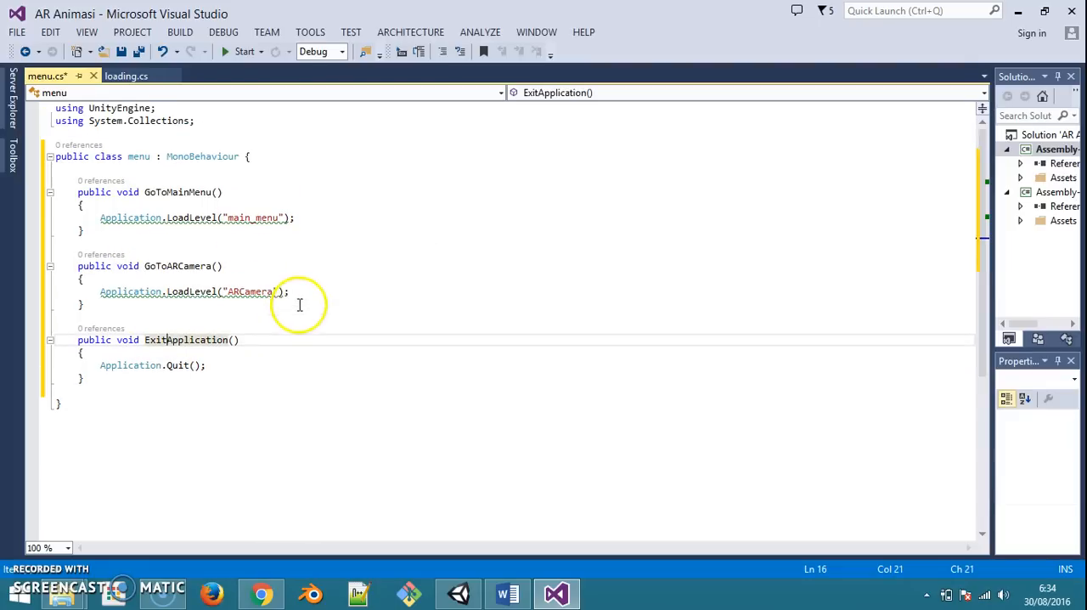
left_click(19, 32)
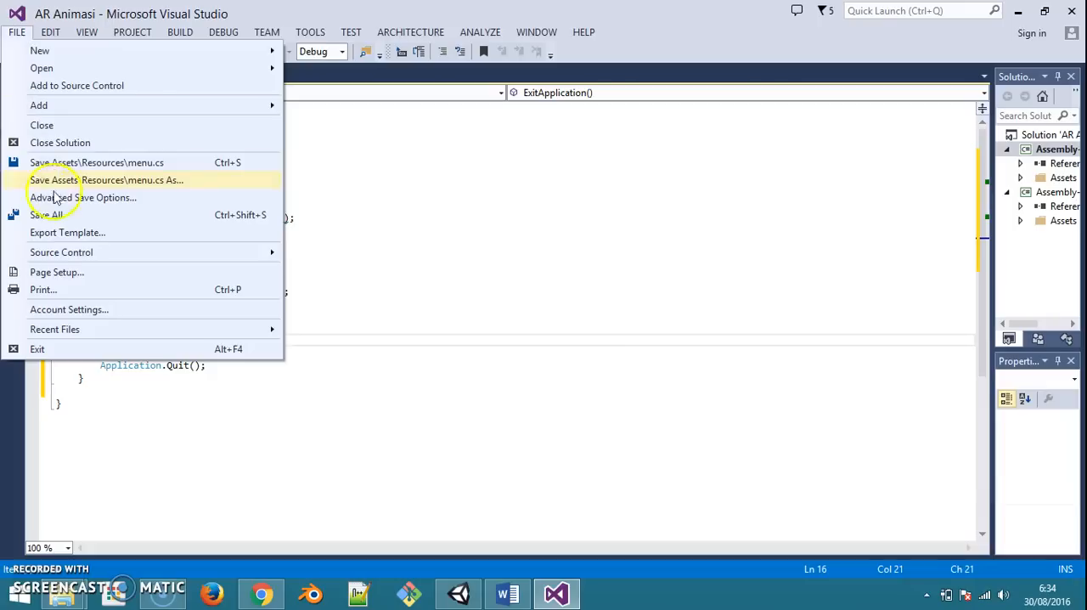
left_click(48, 216)
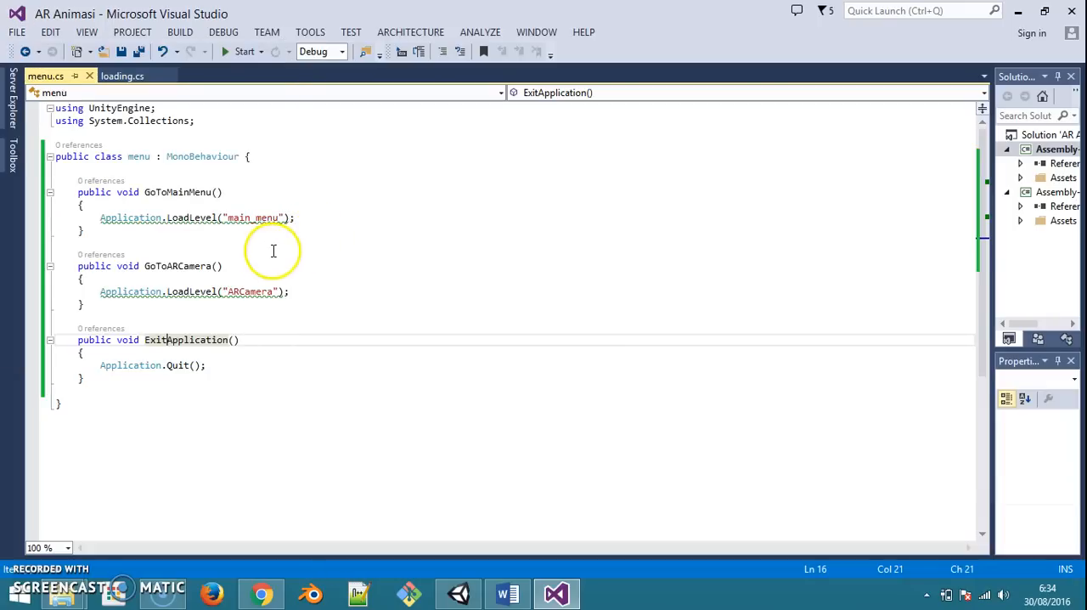
Check the AR scene's file name among the project's saved scenes in Unity for the GoToARCamera method, without loading a scene
double_click(260, 291)
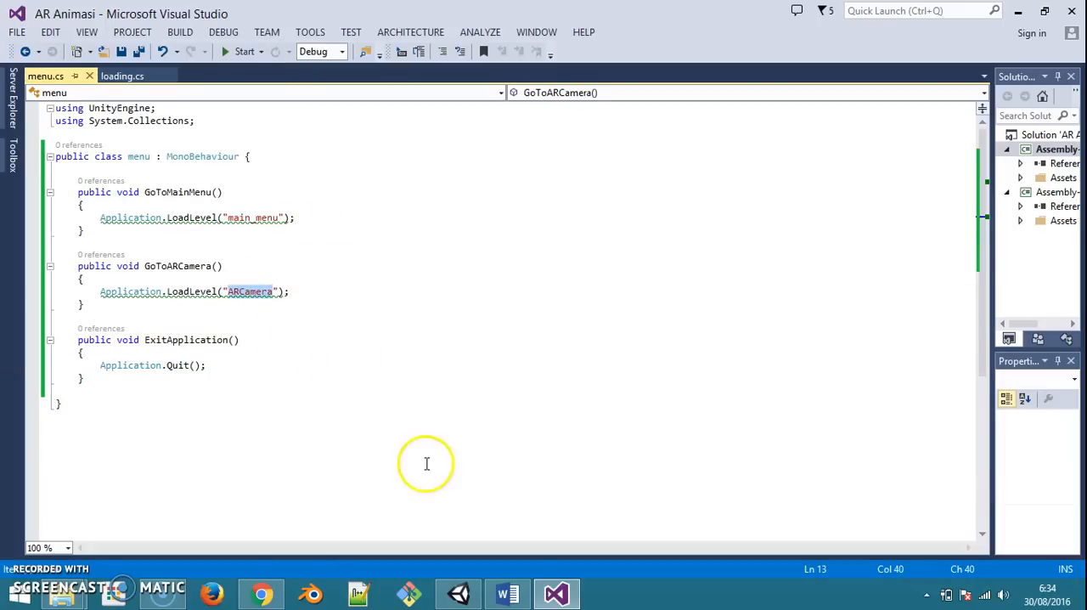
left_click(459, 593)
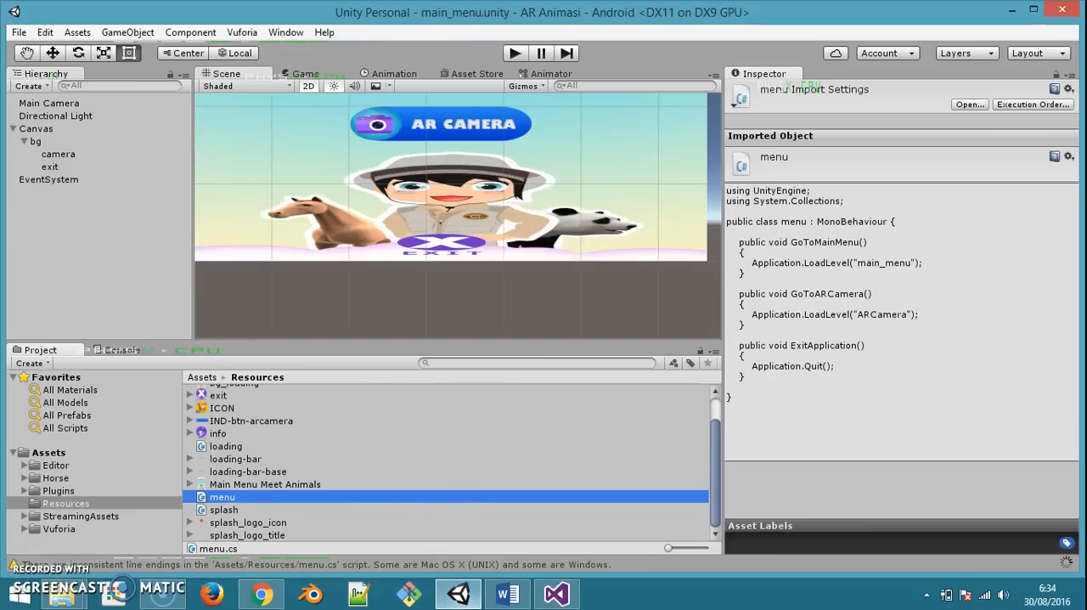
left_click(18, 32)
left_click(47, 68)
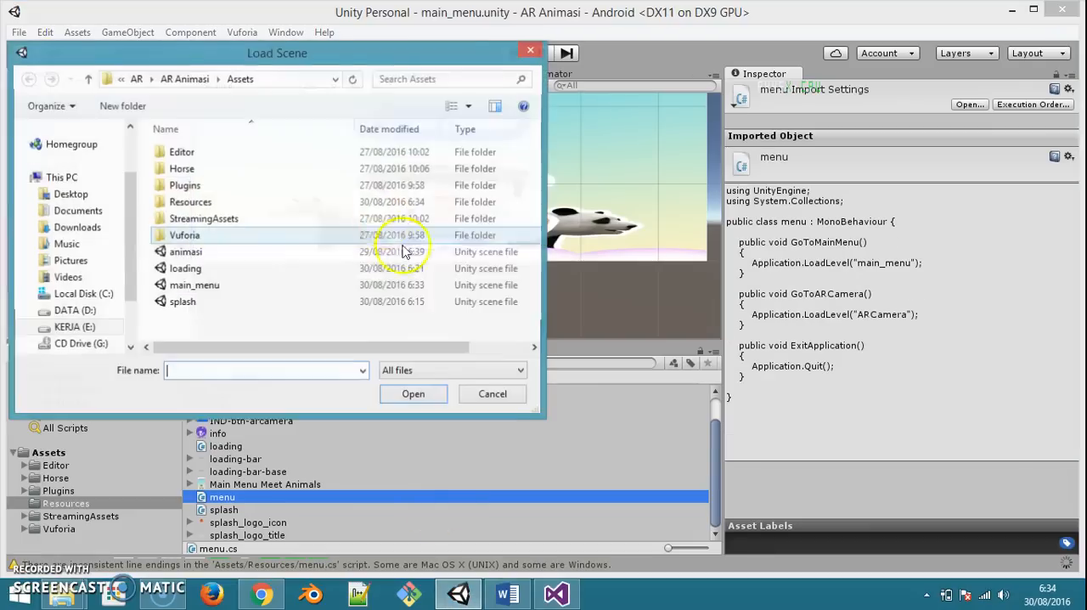
left_click(221, 255)
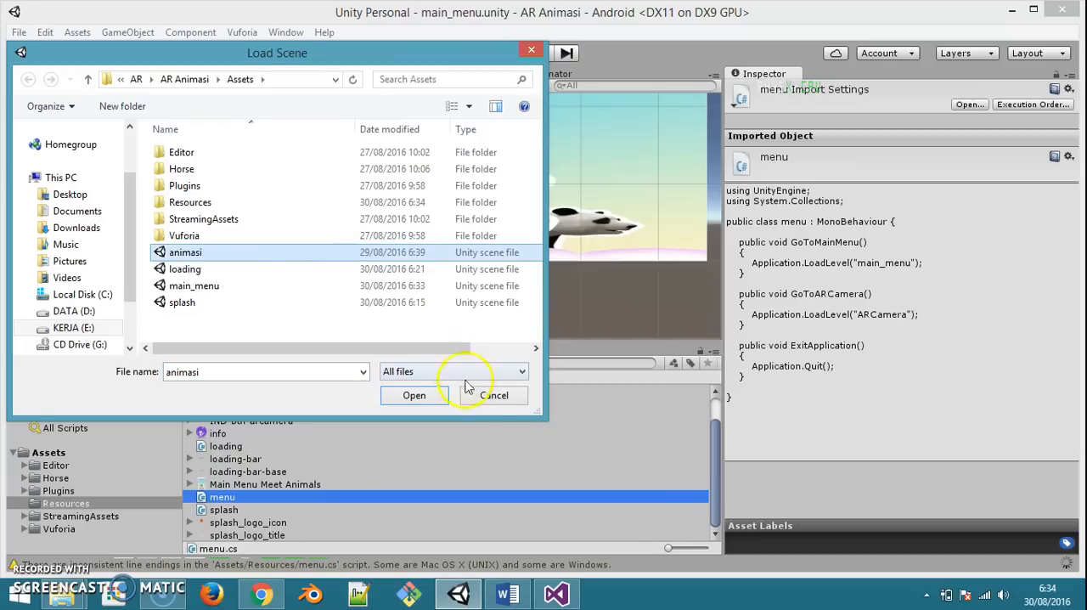
left_click(497, 395)
In Visual Studio, change the level loaded by GoToARCamera in menu.cs to "animasi"
left_click(556, 595)
double_click(251, 295)
type("ani")
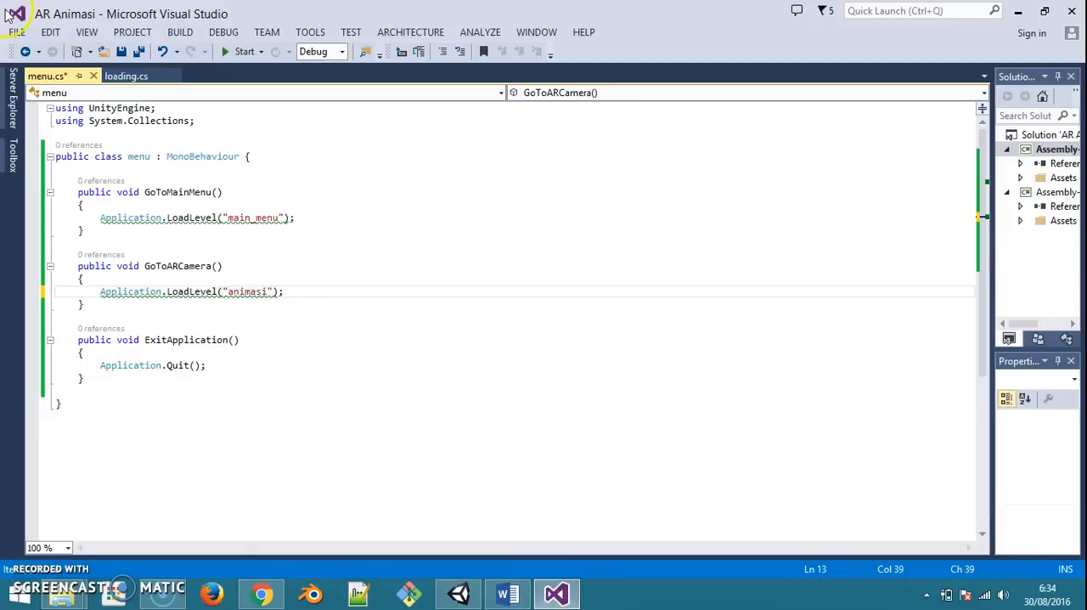
Save menu.cs and return to Unity
left_click(17, 33)
left_click(64, 214)
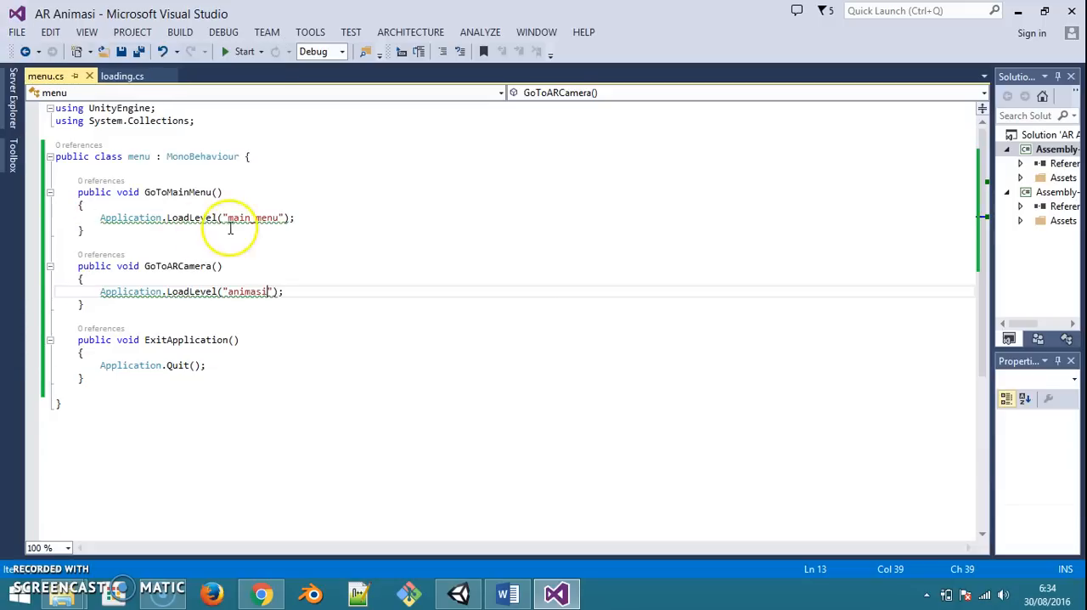
left_click(1020, 11)
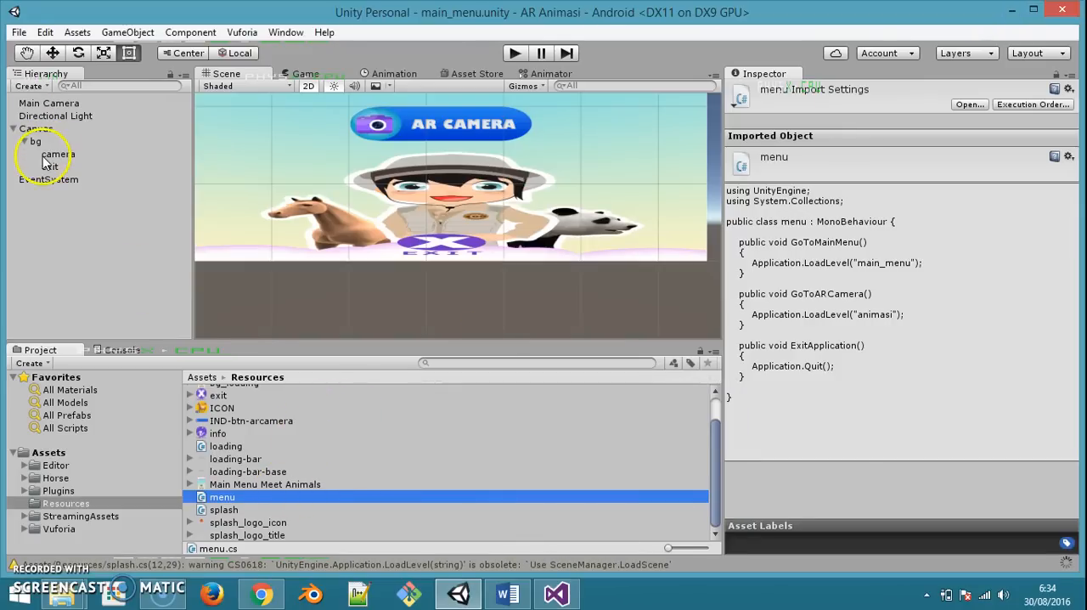
Create an empty object named menu_controller in the main_menu scene and attach the menu script to it
right_click(73, 288)
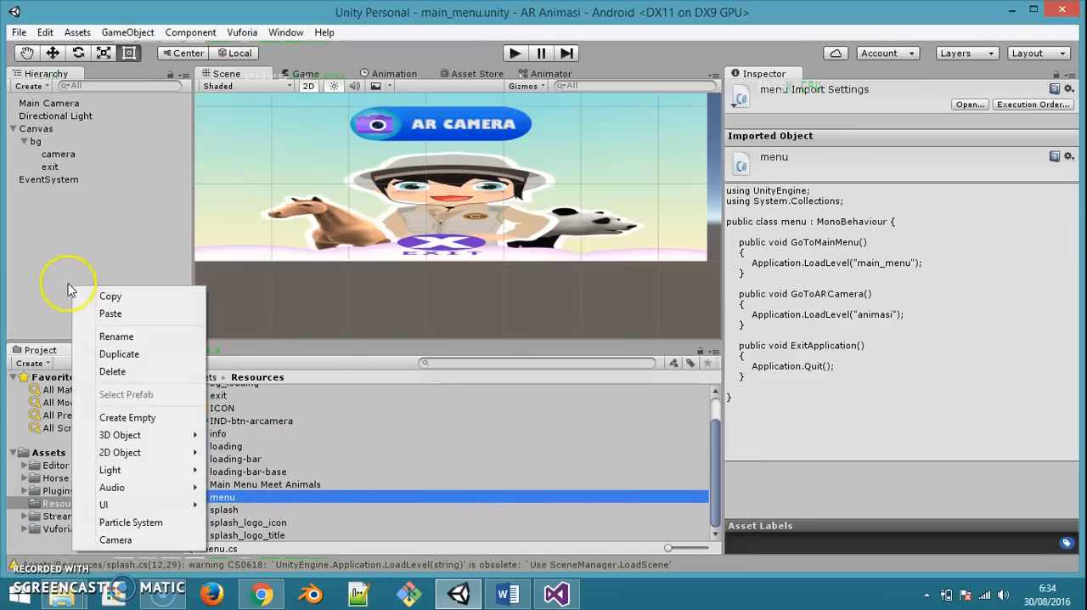
left_click(124, 418)
key("F2")
type("m")
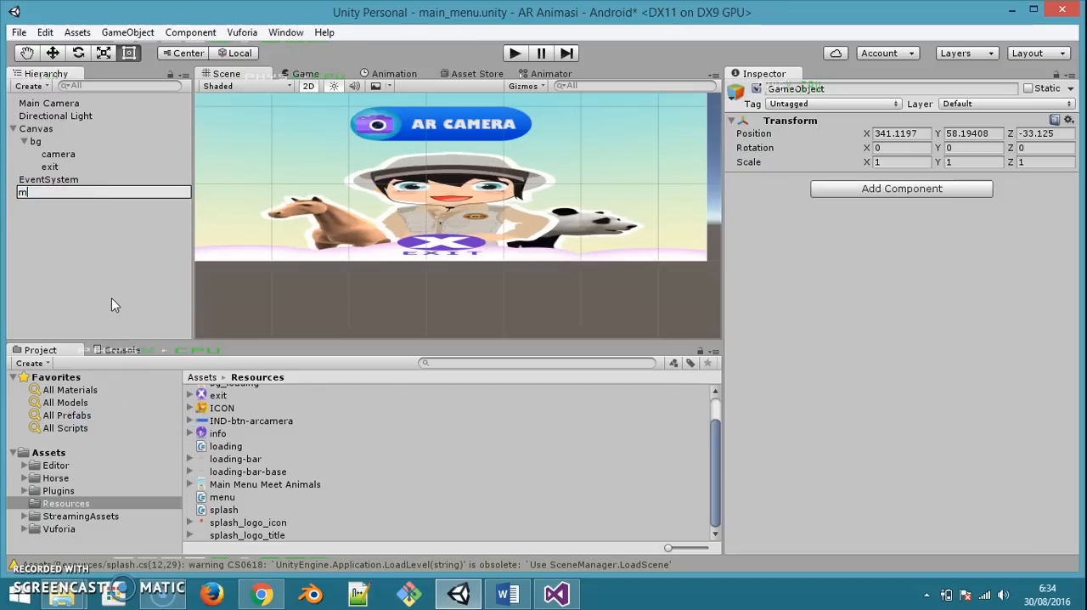
type("enu_controller")
key("Return")
left_click_drag(223, 503, 86, 190)
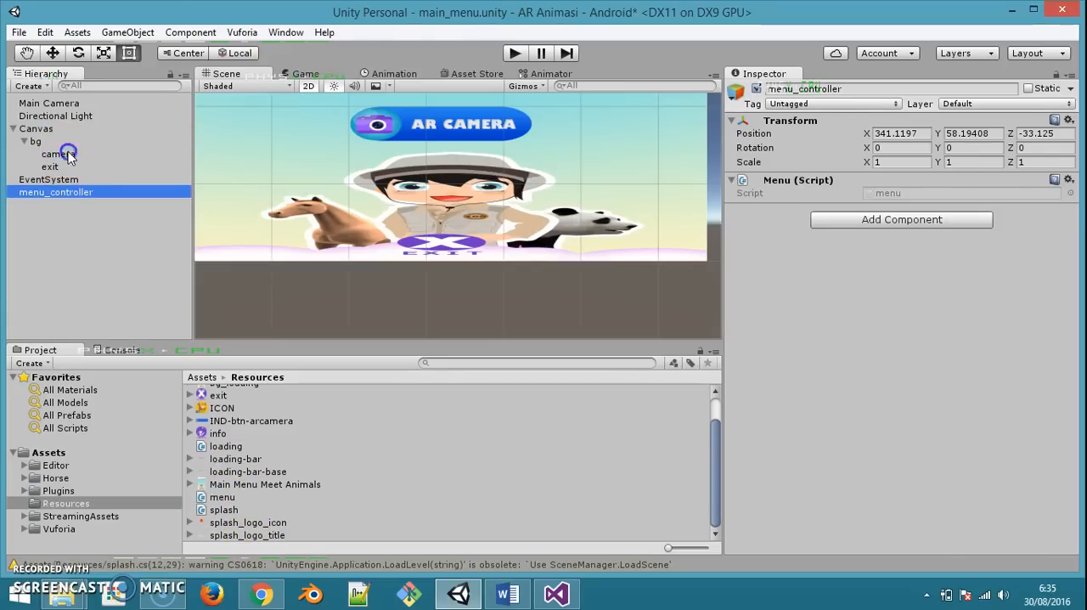
Add an On Click event to the camera button that calls menu.GoToARCamera on menu_controller
left_click(68, 155)
scroll(913, 348, "down", 5)
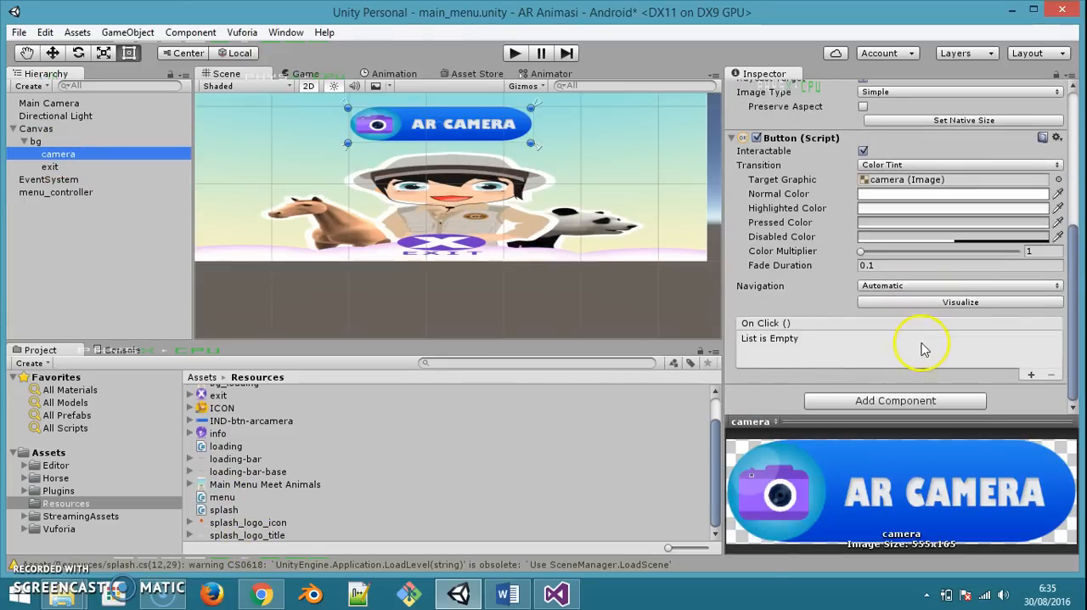
left_click(1031, 376)
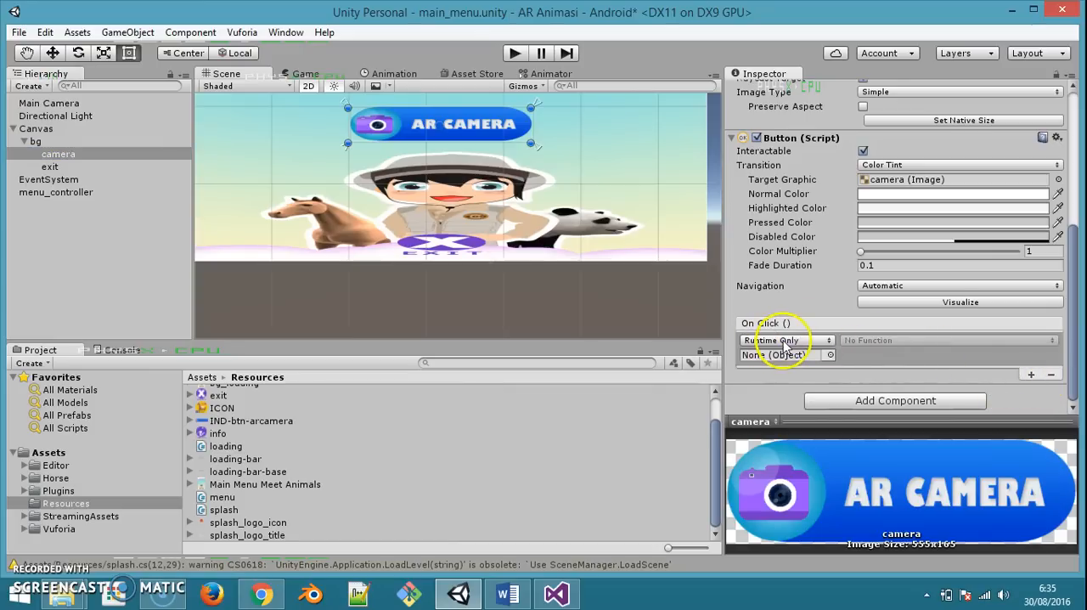
left_click_drag(56, 197, 880, 301)
left_click_drag(802, 360, 794, 356)
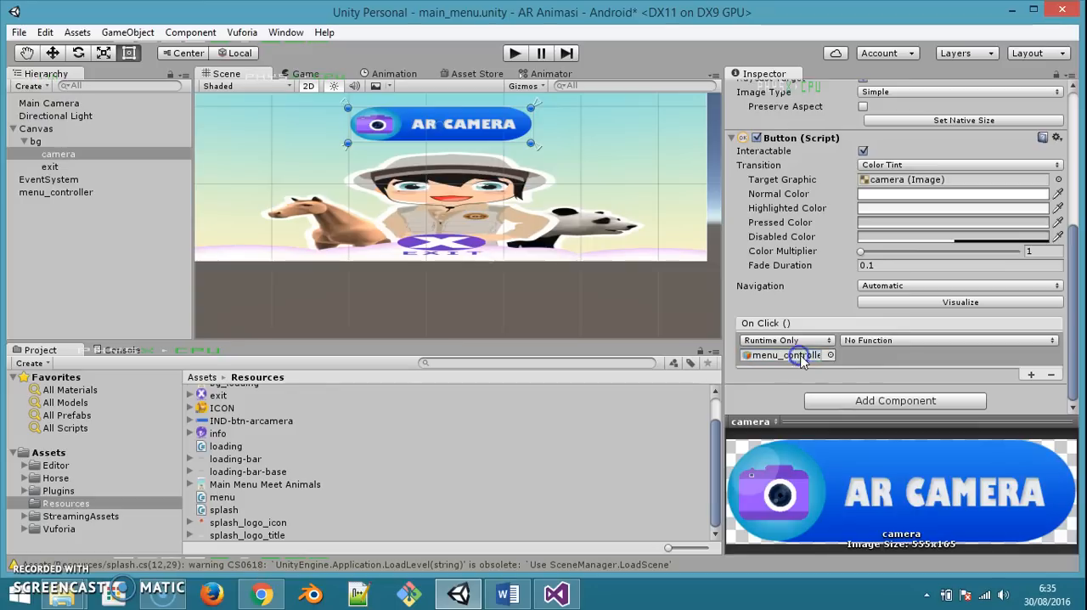
left_click(886, 340)
mouse_move(879, 416)
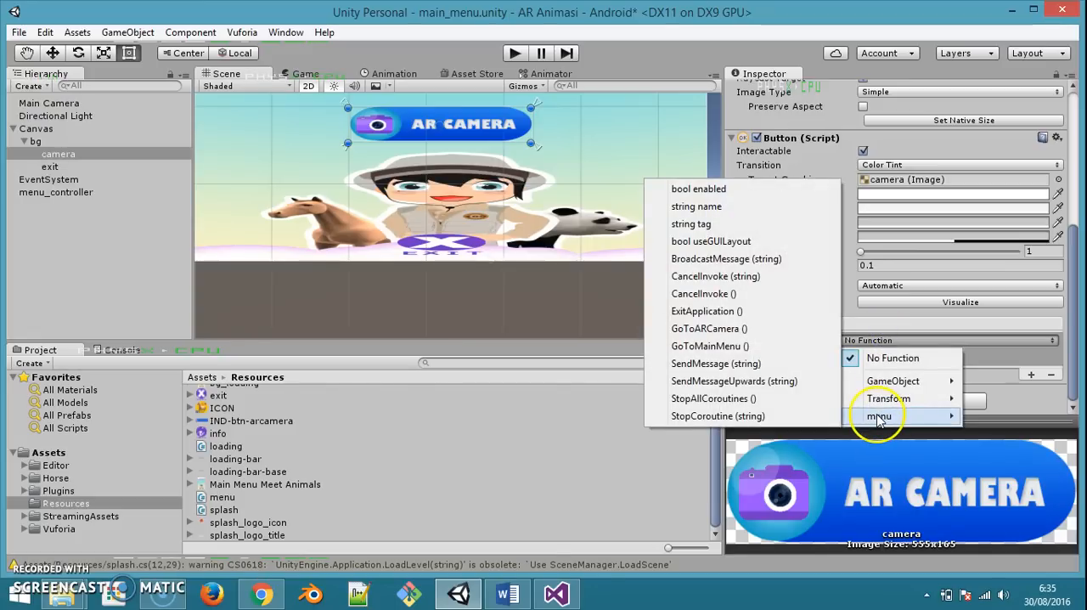
left_click(710, 328)
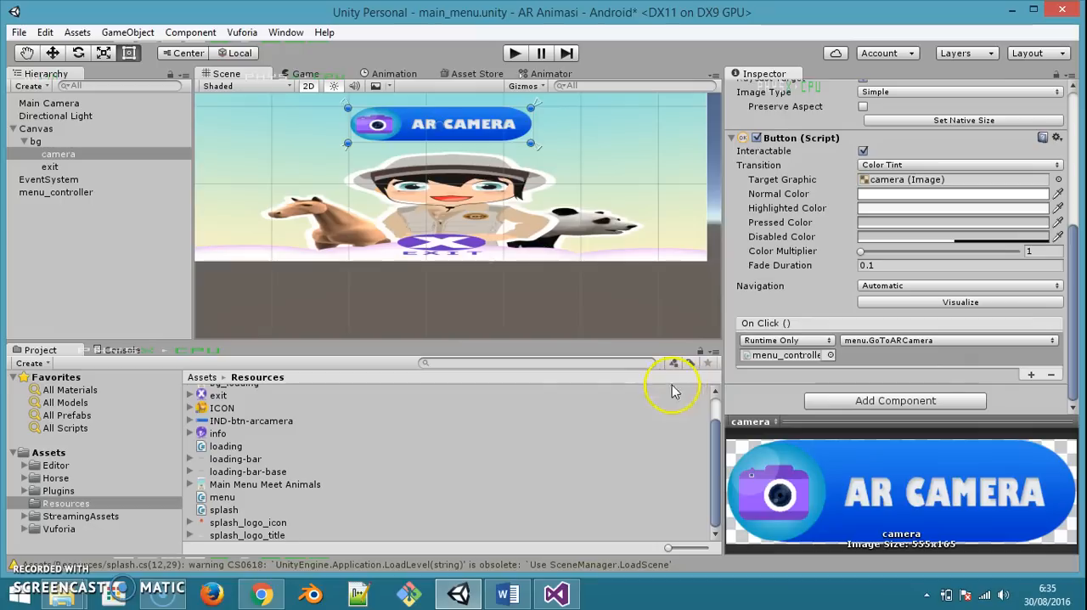
Add an On Click event to the exit button that calls menu.ExitApplication on menu_controller
left_click(51, 167)
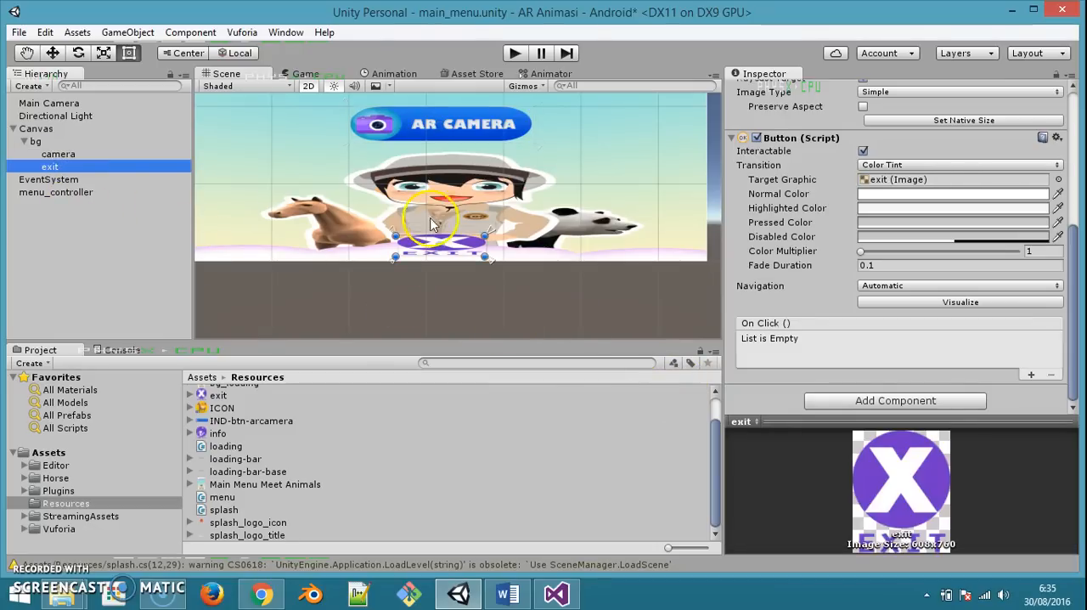
left_click(1032, 375)
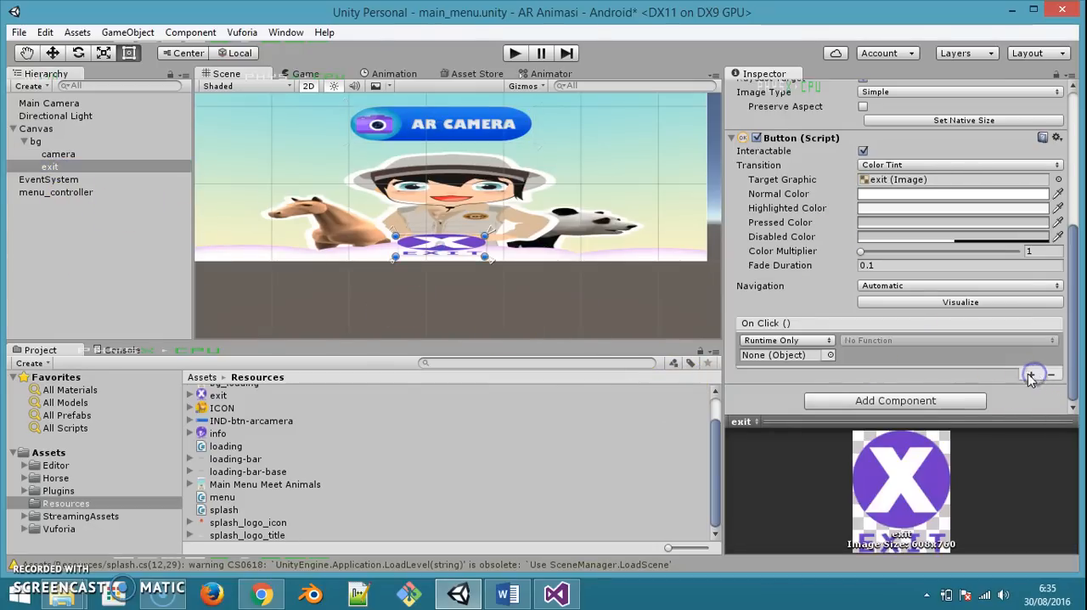
left_click_drag(38, 194, 858, 313)
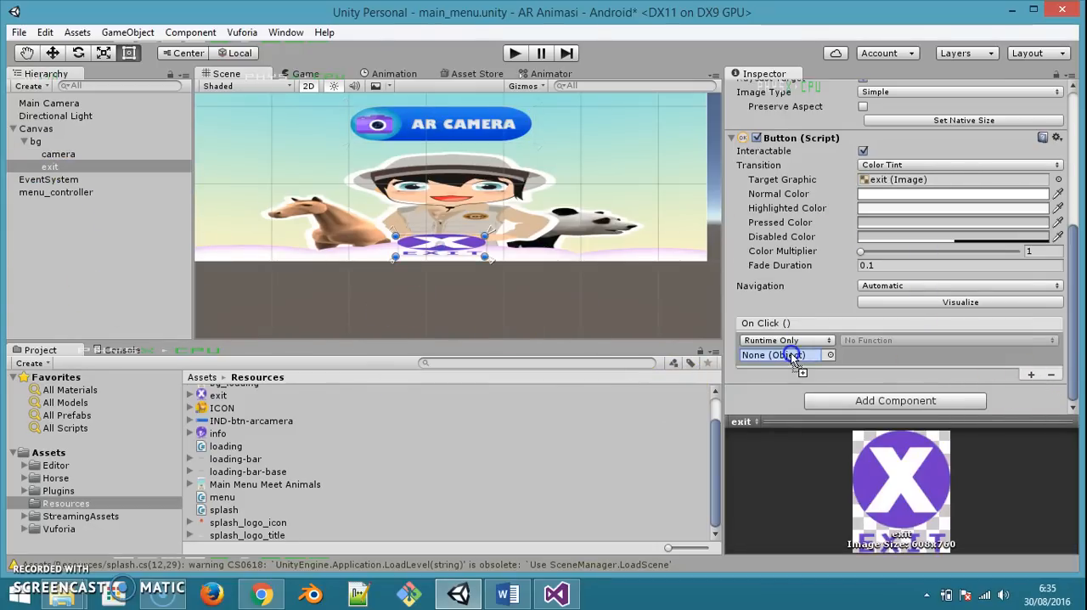
left_click_drag(792, 357, 792, 357)
left_click(884, 340)
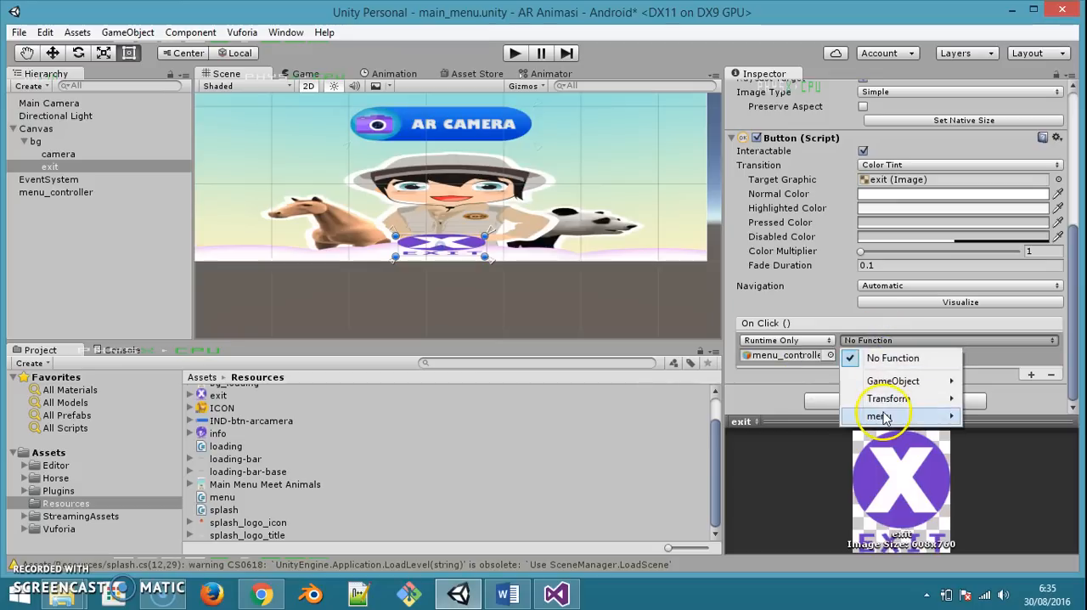
mouse_move(880, 416)
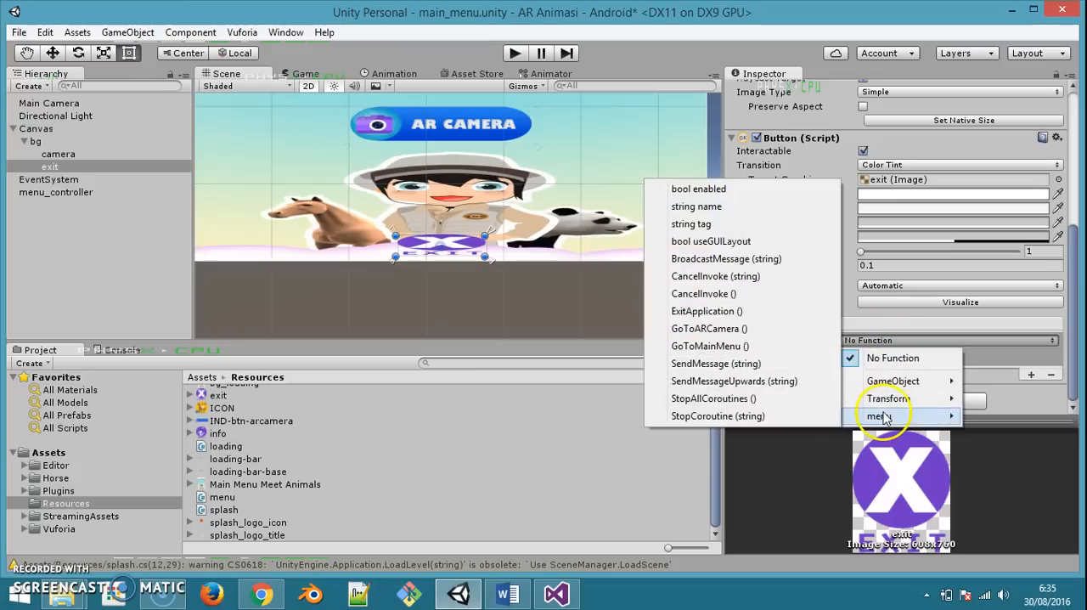
left_click(706, 311)
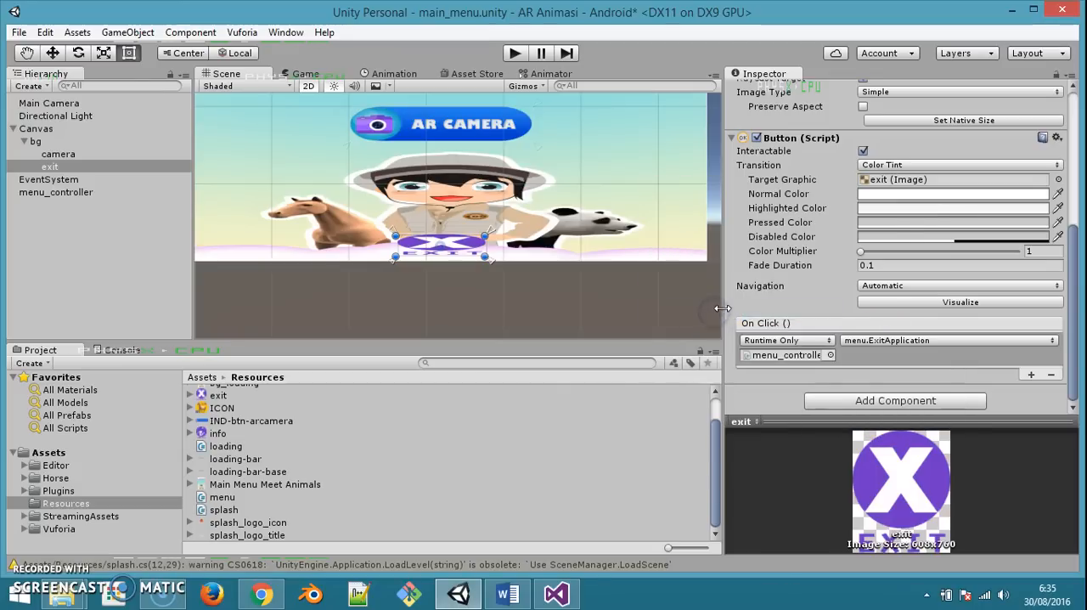
Recheck the methods of menu.cs in Visual Studio, then return to Unity and save the main_menu scene
left_click(557, 594)
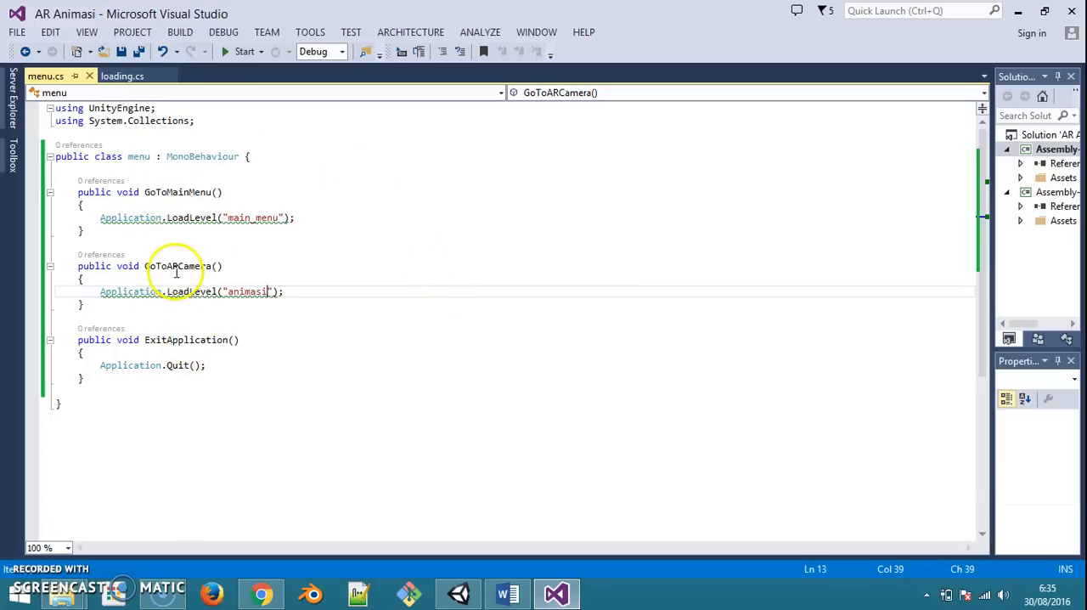
left_click(557, 594)
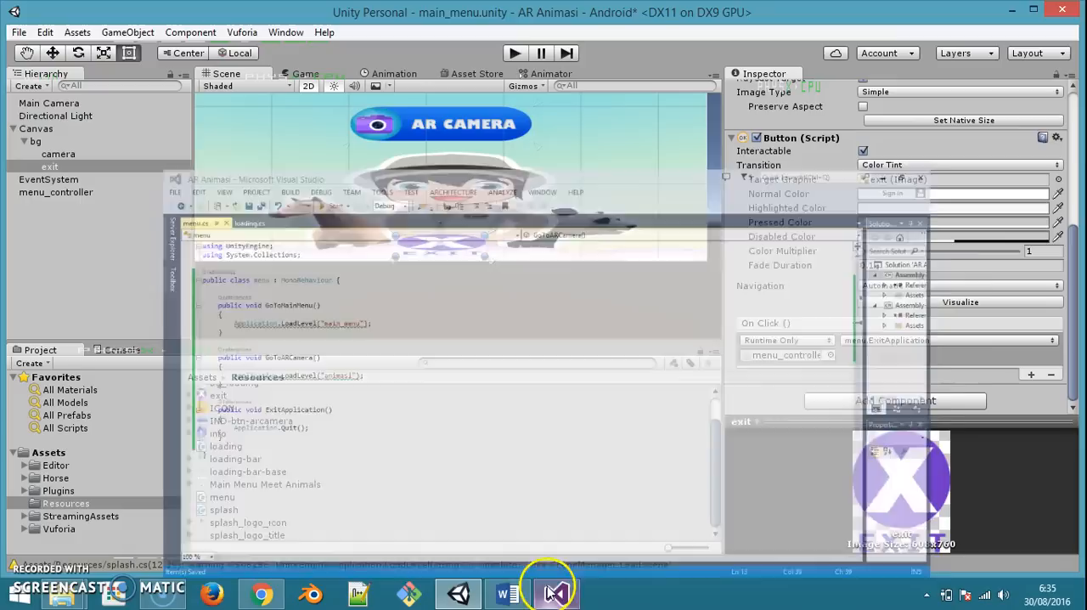
key("ctrl+s")
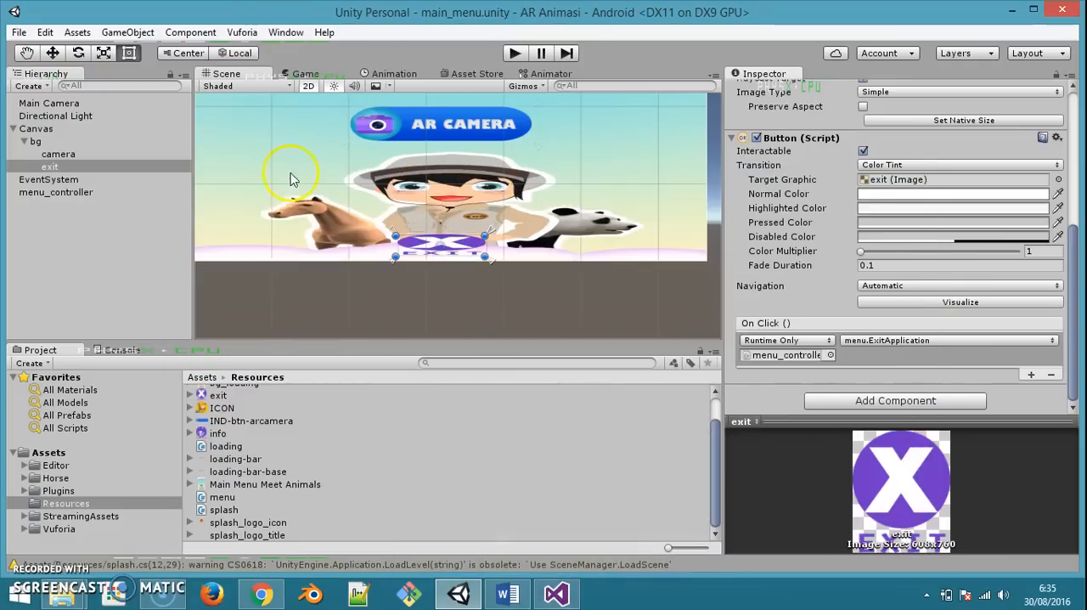
Open the animasi scene and delete its existing Canvas together with the button inside it
left_click(21, 34)
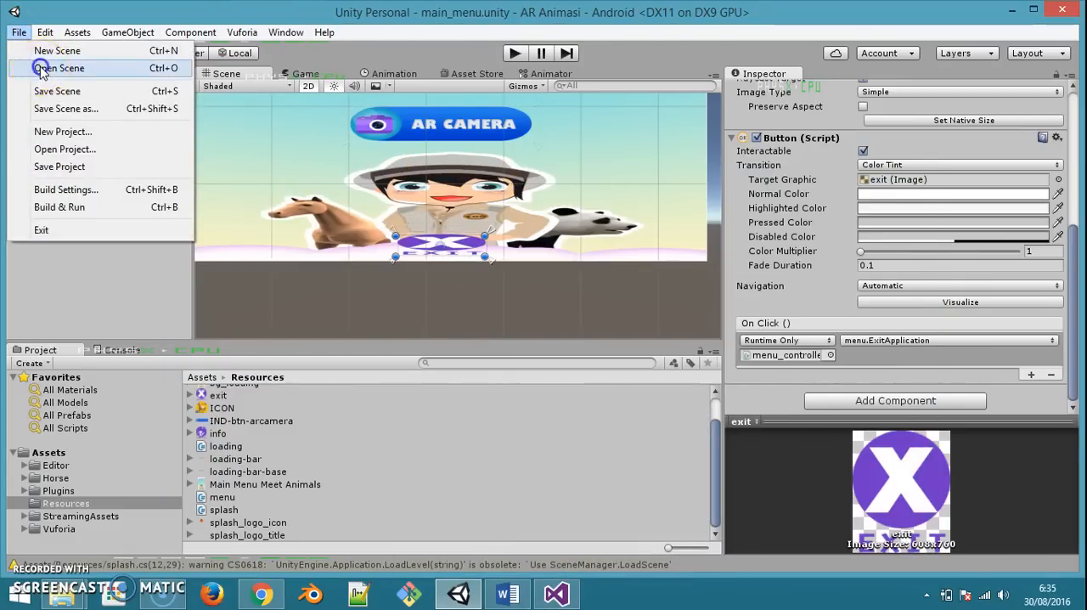
left_click(41, 70)
double_click(184, 252)
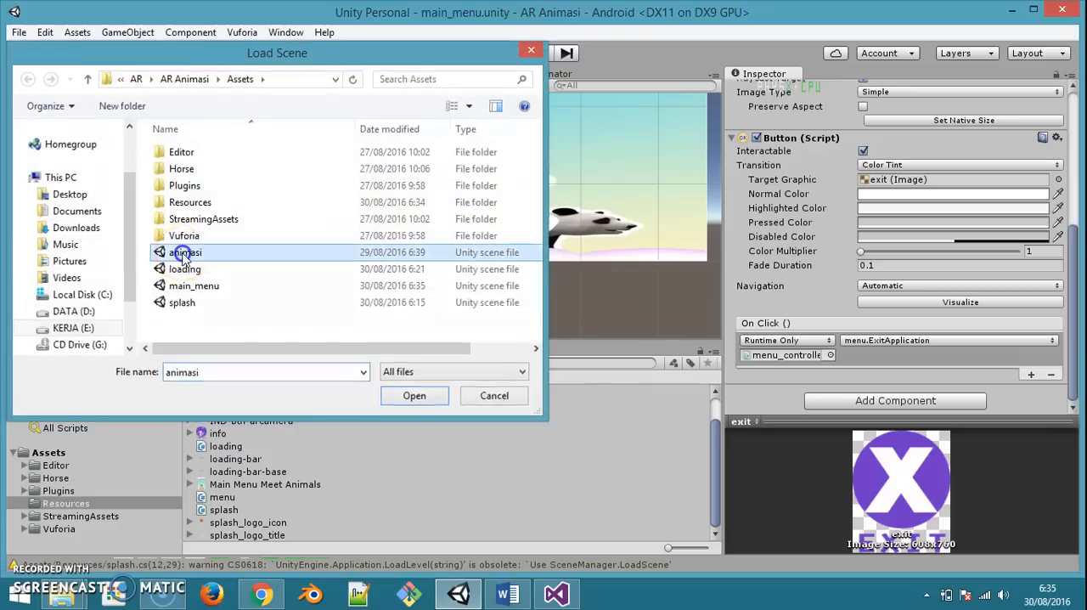
key("t")
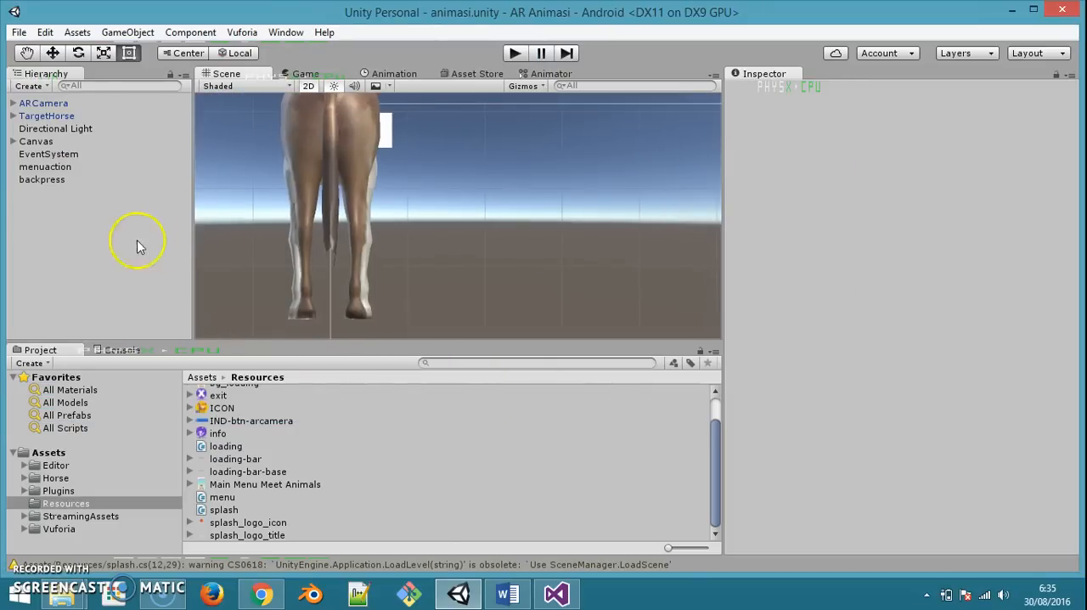
scroll(400, 207, "down", 2)
left_click(12, 142)
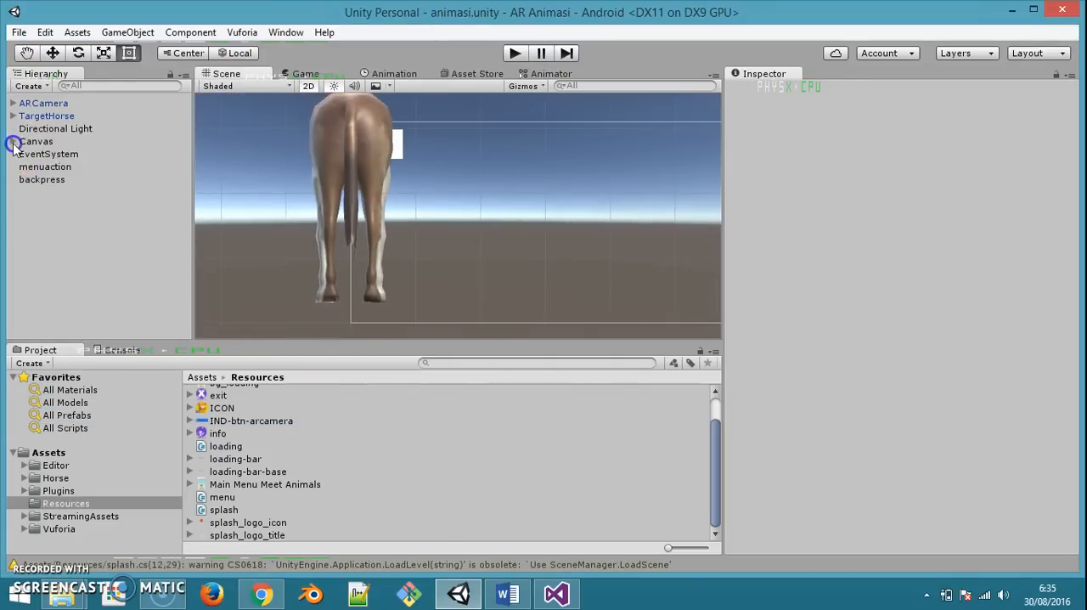
left_click(36, 142)
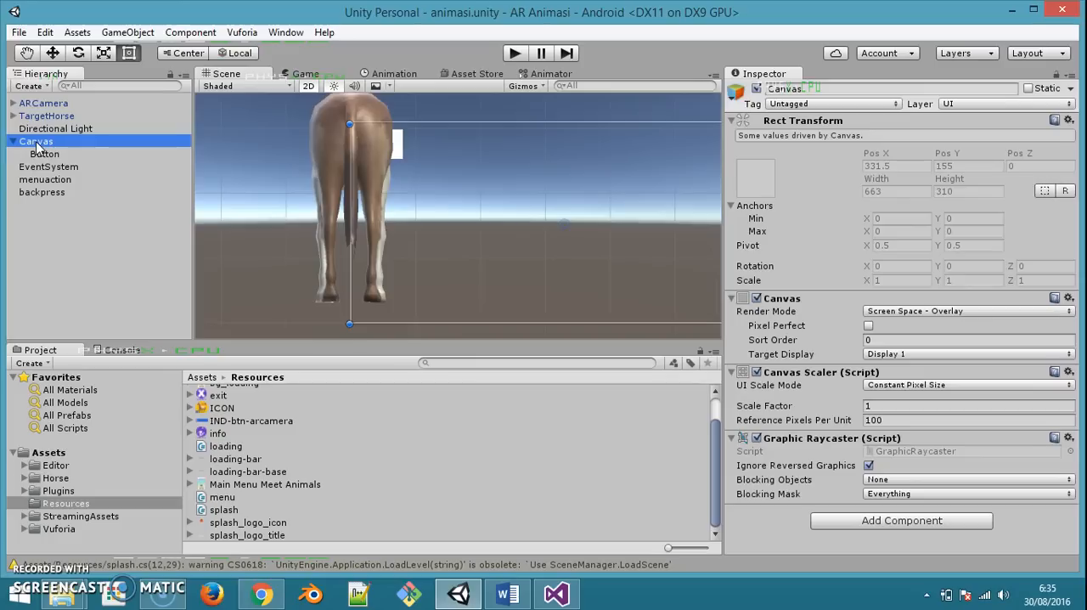
key("Delete")
Add a UI button and fit it and its anchors into the canvas's upper-left corner, from about (0.01, 0.84) to (0.21, 0.98)
right_click(65, 247)
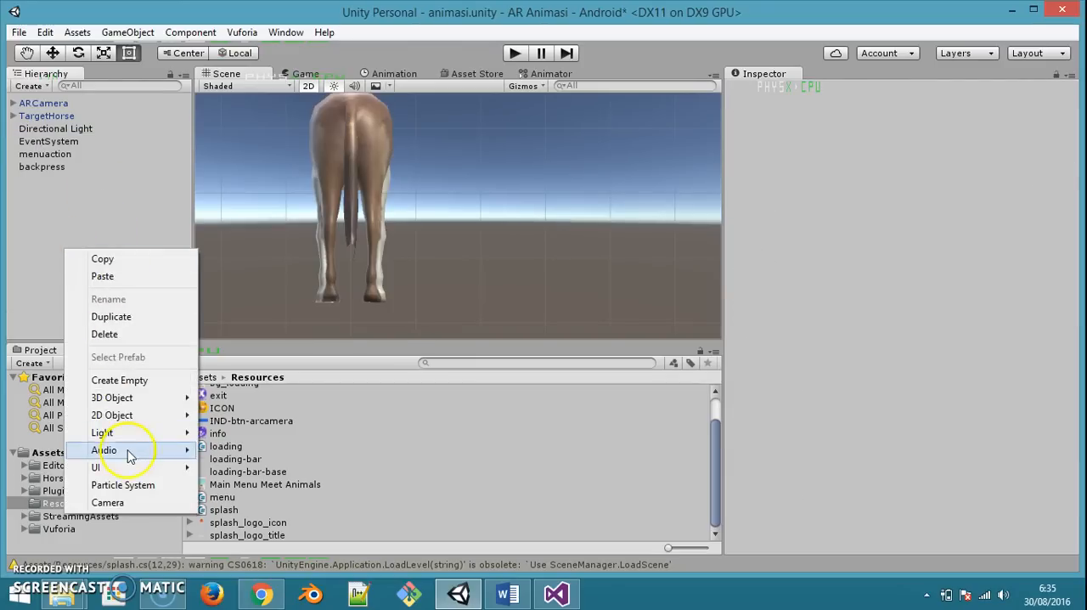
mouse_move(136, 468)
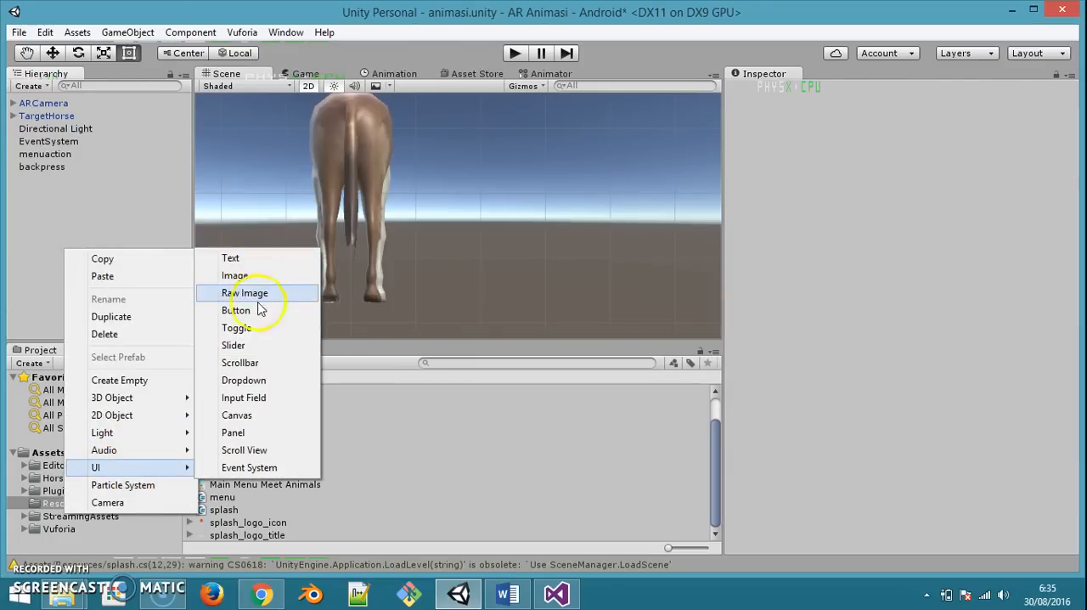
left_click(255, 311)
scroll(583, 243, "up", 2)
middle_click_drag(583, 243, 457, 241)
left_click_drag(499, 230, 326, 136)
left_click_drag(435, 216, 223, 119)
left_click_drag(444, 226, 304, 131)
Set the button's Left, Top and Right offsets to 0
left_click(901, 146)
type("0")
key("Tab")
type("0")
key("Tab")
key("Tab")
type("0")
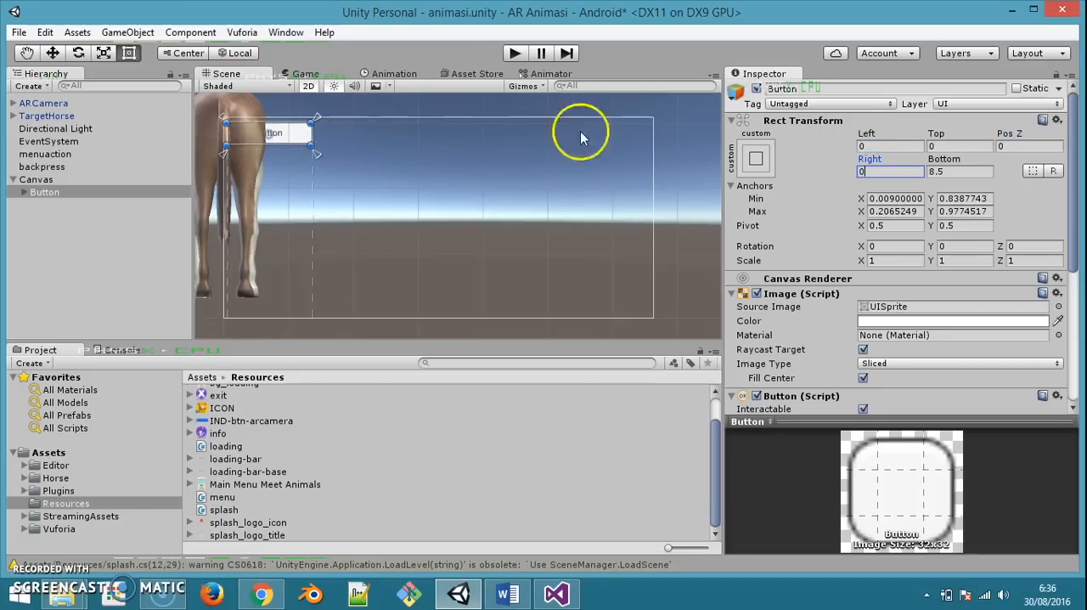
Delete the button's Text child and assign the back image from Resources as the button's source image
left_click(27, 193)
left_click(52, 205)
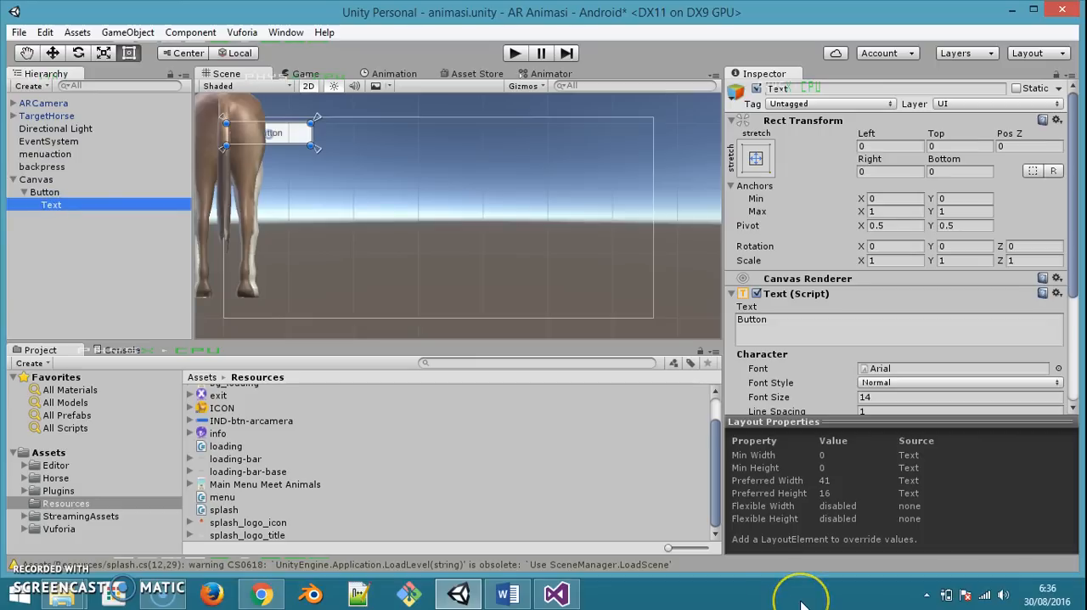
key("Delete")
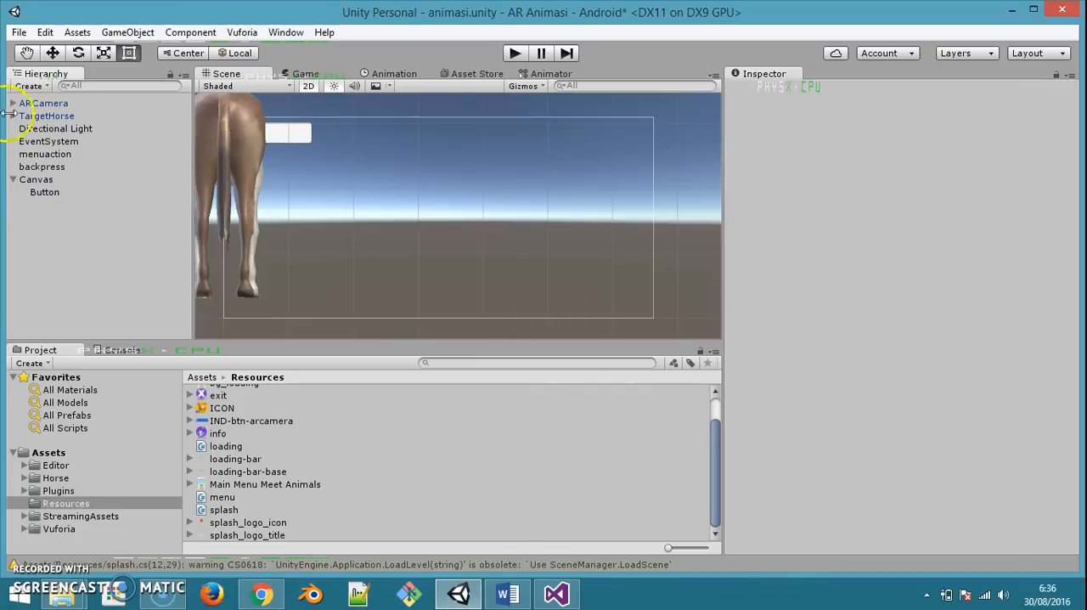
left_click(38, 192)
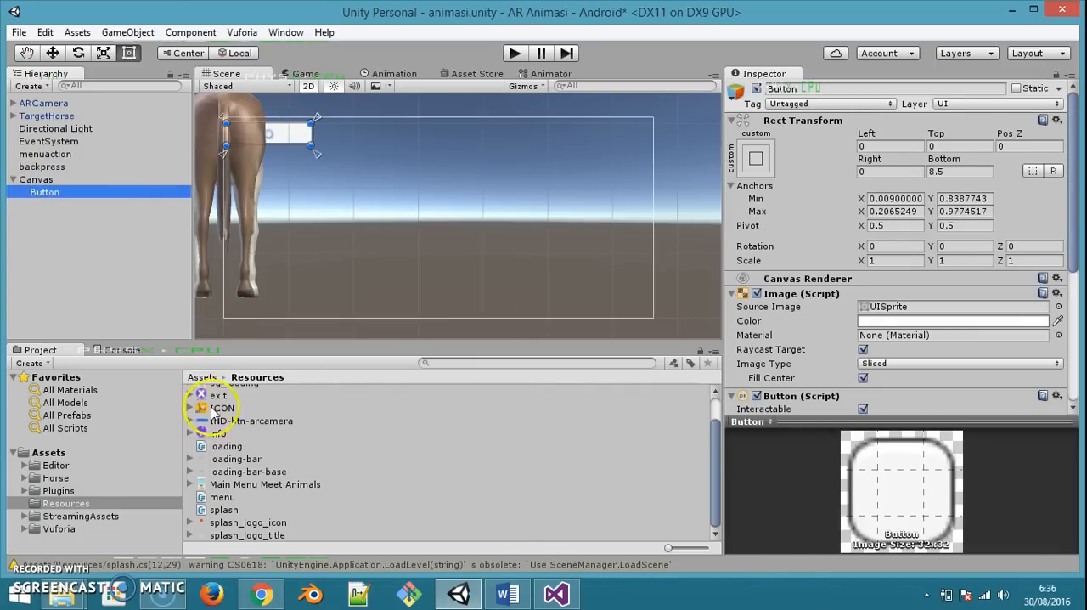
scroll(217, 412, "up", 3)
left_click(206, 393)
left_click_drag(206, 392, 917, 309)
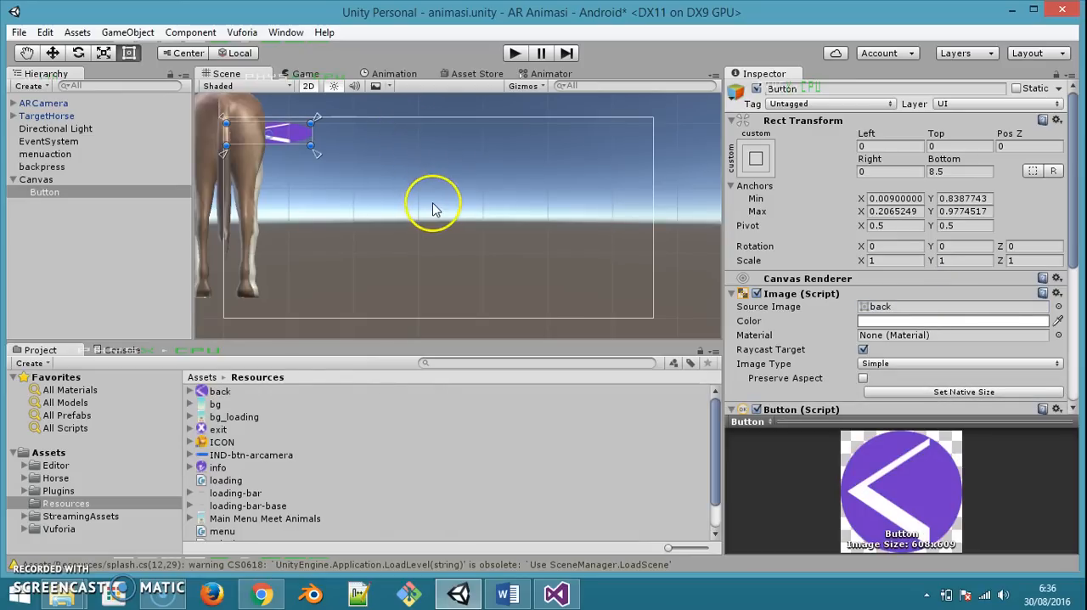
Create an empty object and move it out of the button to the root of the hierarchy, below the Canvas
right_click(29, 284)
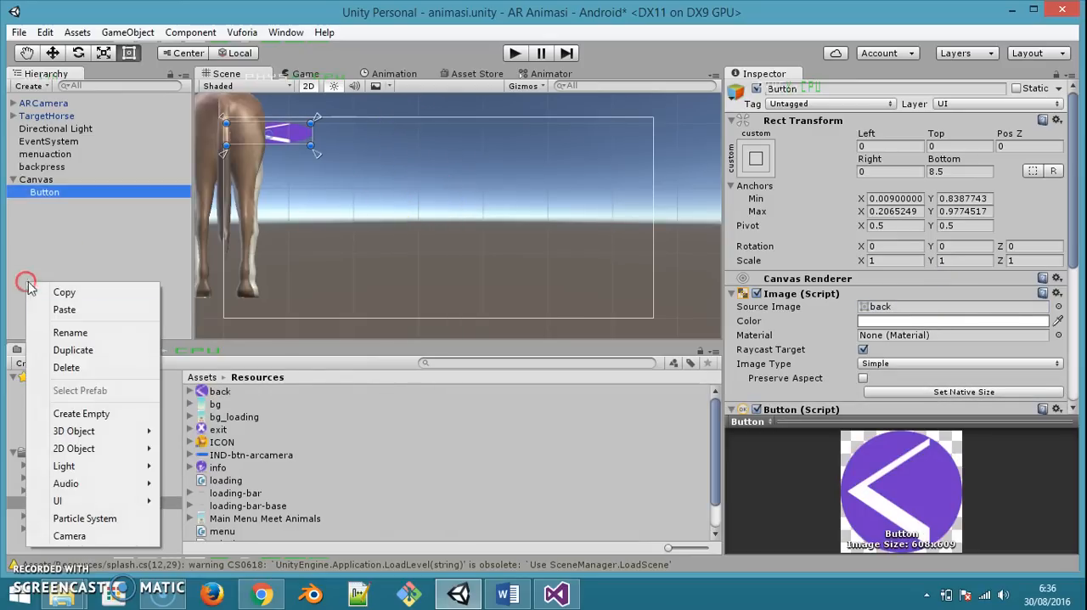
left_click(81, 414)
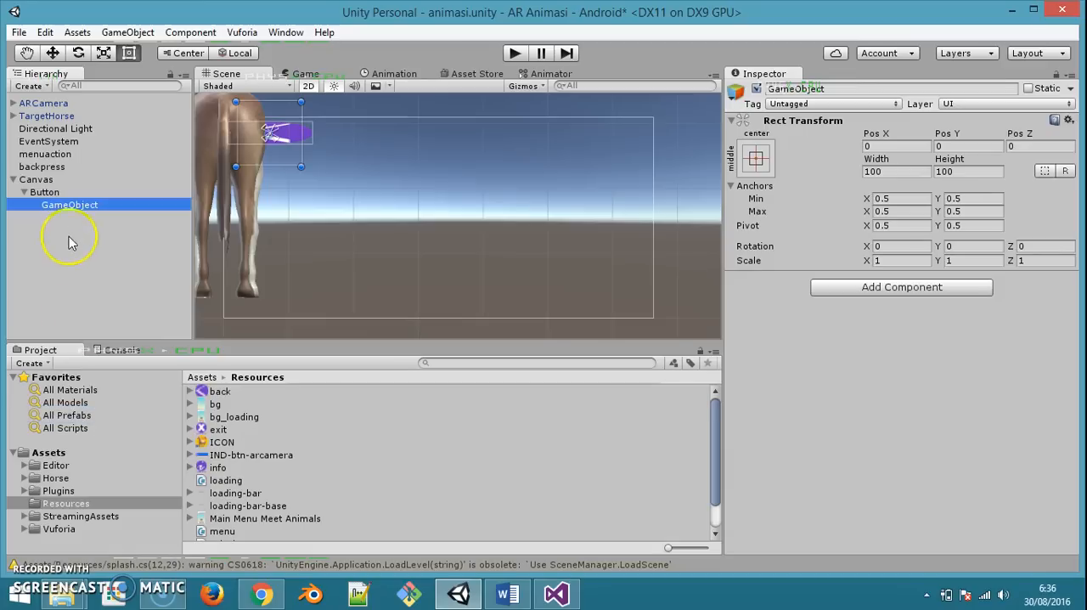
left_click_drag(67, 205, 10, 173)
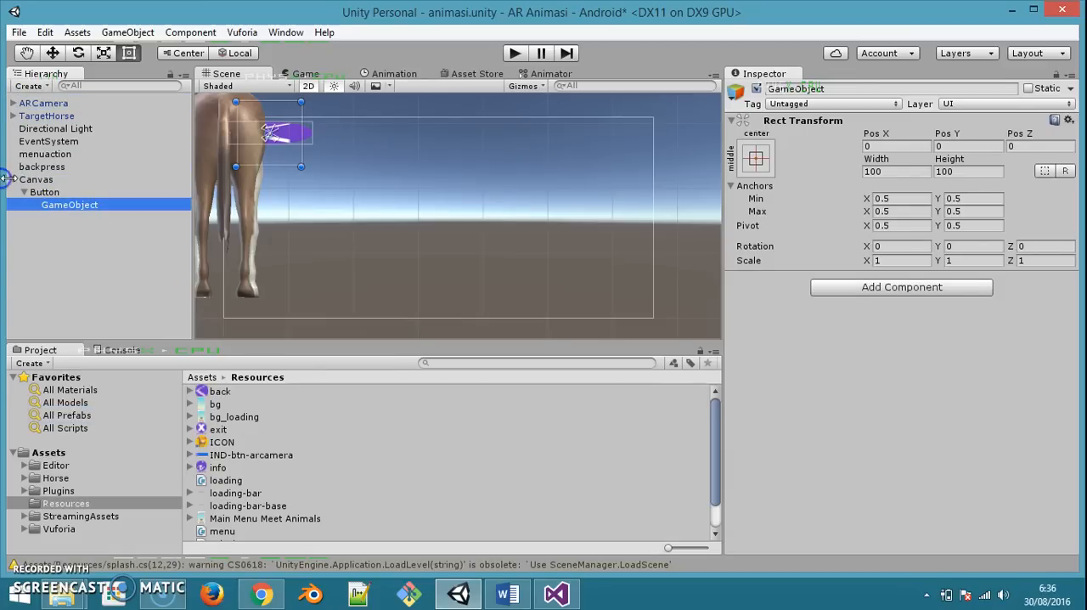
left_click_drag(38, 208, 21, 172)
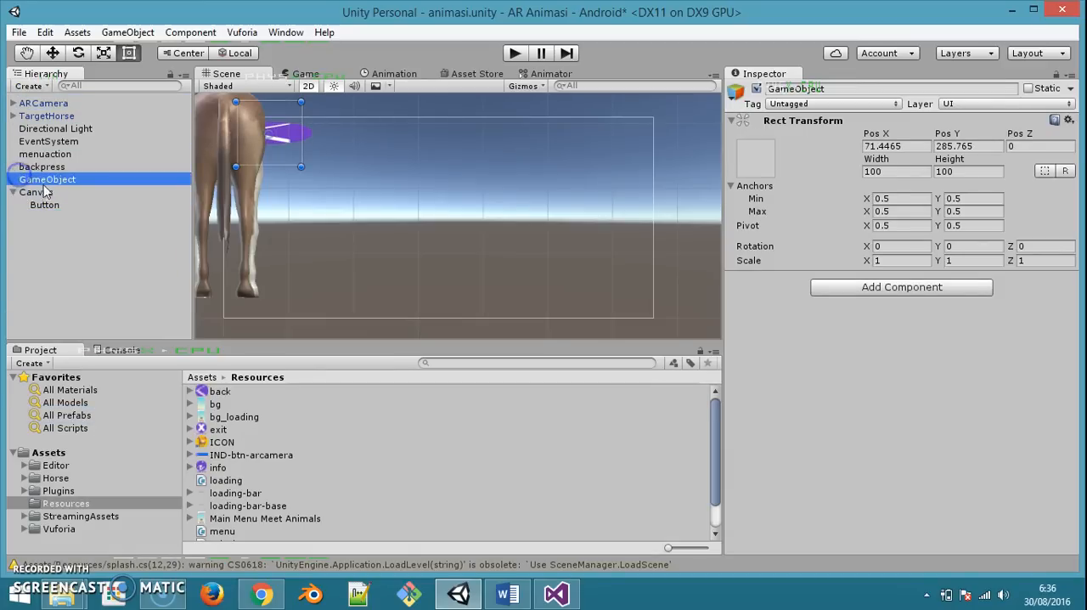
mouse_move(30, 230)
left_mouse_down()
mouse_move(30, 192)
mouse_move(15, 198)
mouse_move(23, 217)
mouse_move(34, 208)
left_mouse_up()
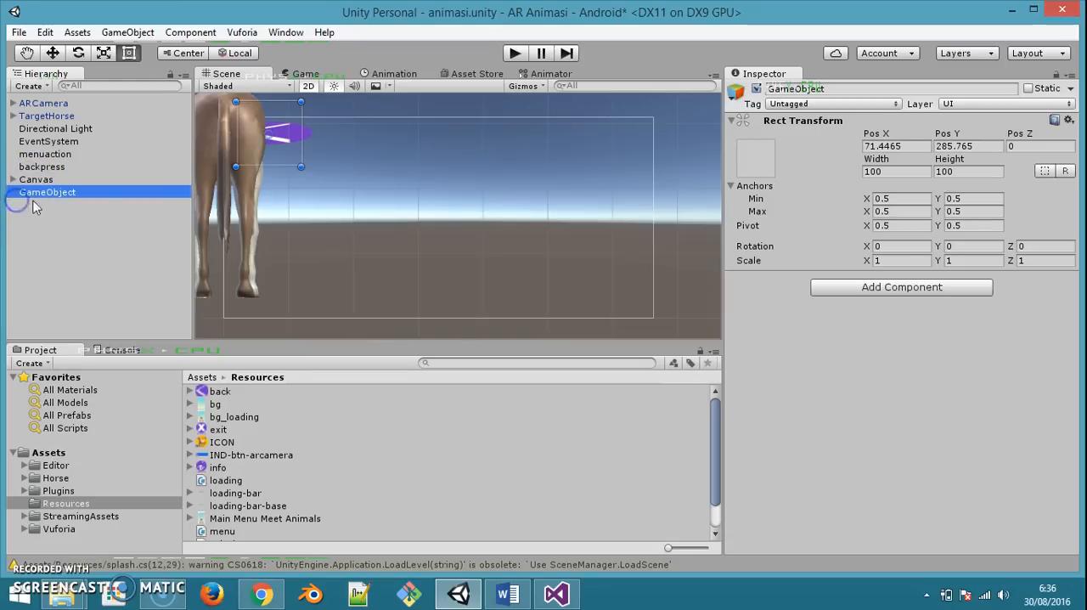
Rename the new empty object to menu_controller and attach the menu script from Resources to it
key("F2")
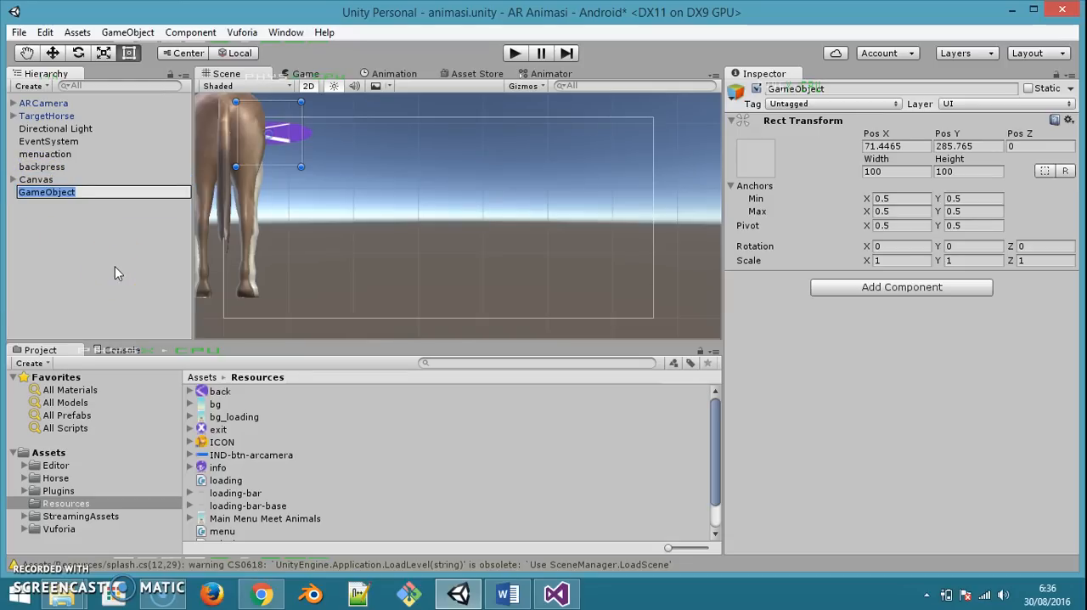
type("menu_con")
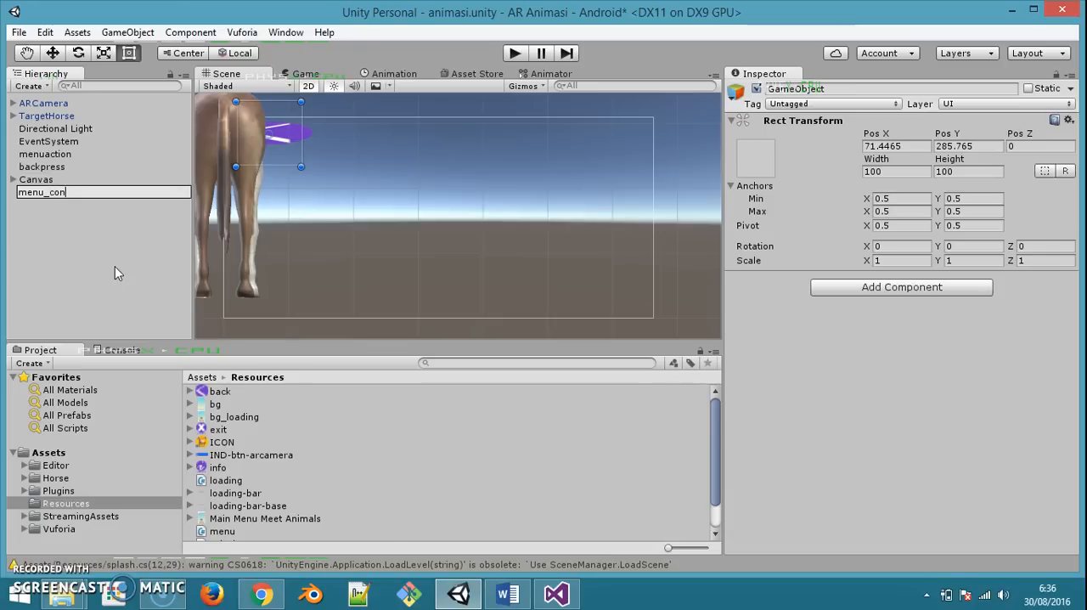
type("troller")
key("Return")
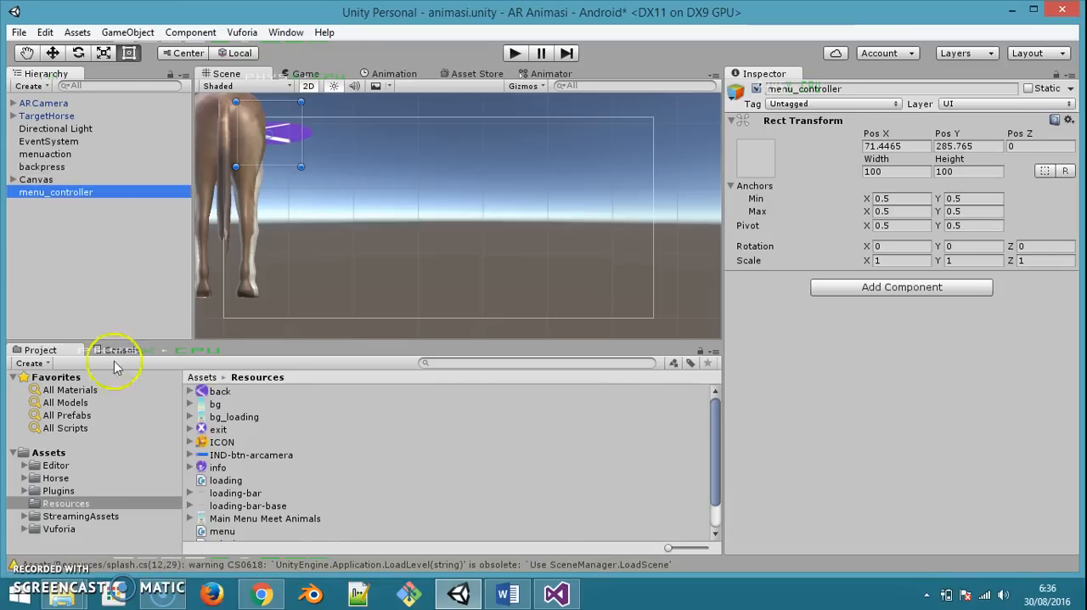
scroll(231, 481, "down", 2)
left_click_drag(223, 497, 54, 191)
Add an On Click event to the Canvas's Button that calls menu.GoToMainMenu on menu_controller, and save the scene
left_click(12, 180)
left_click(43, 193)
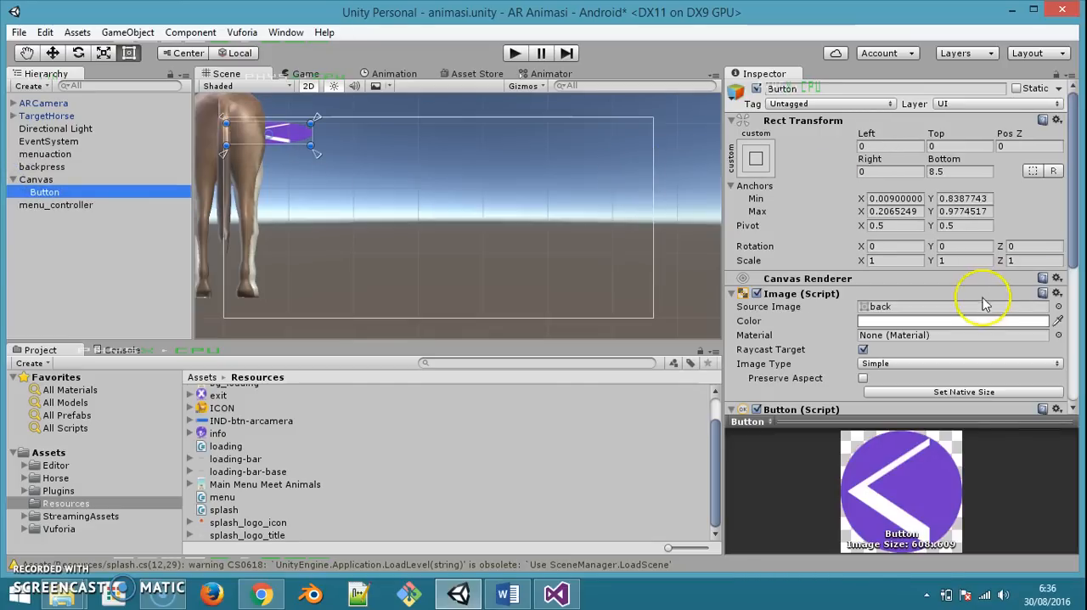
scroll(952, 340, "down", 6)
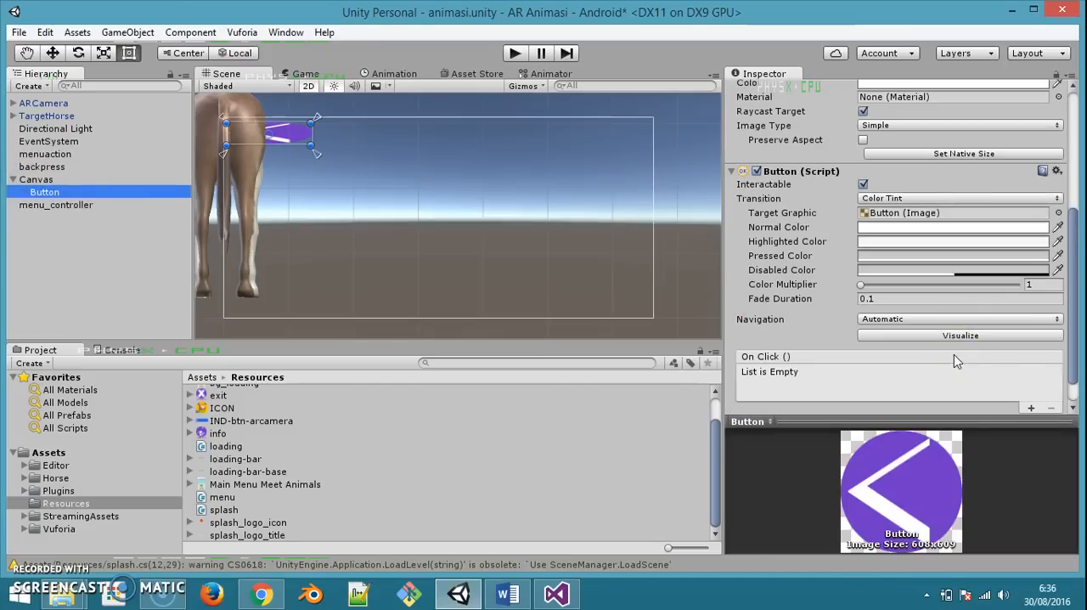
left_click(1031, 407)
scroll(922, 357, "down", 1)
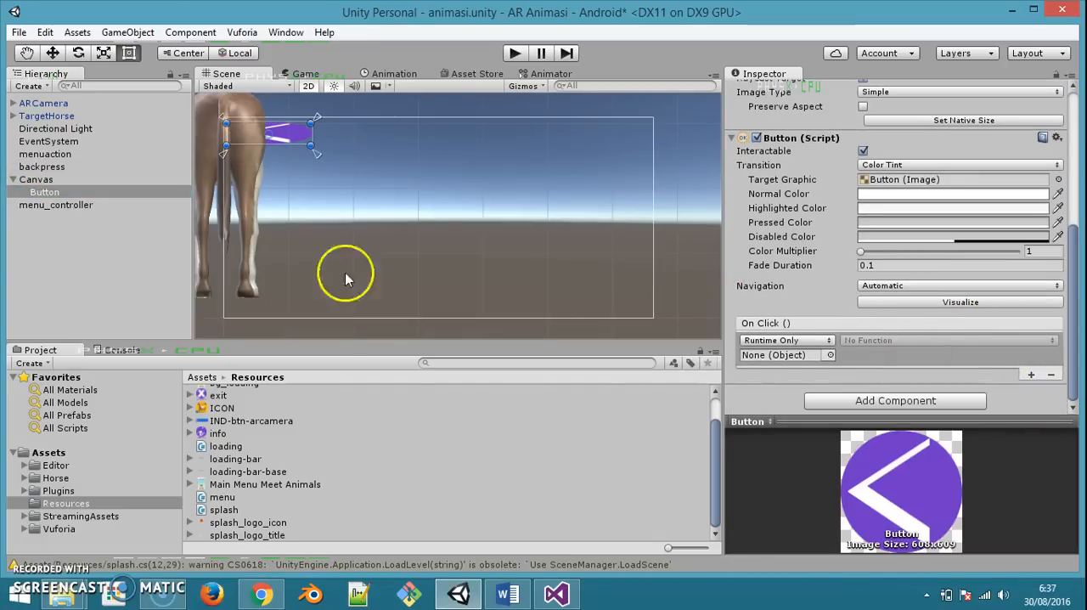
left_click_drag(34, 206, 768, 357)
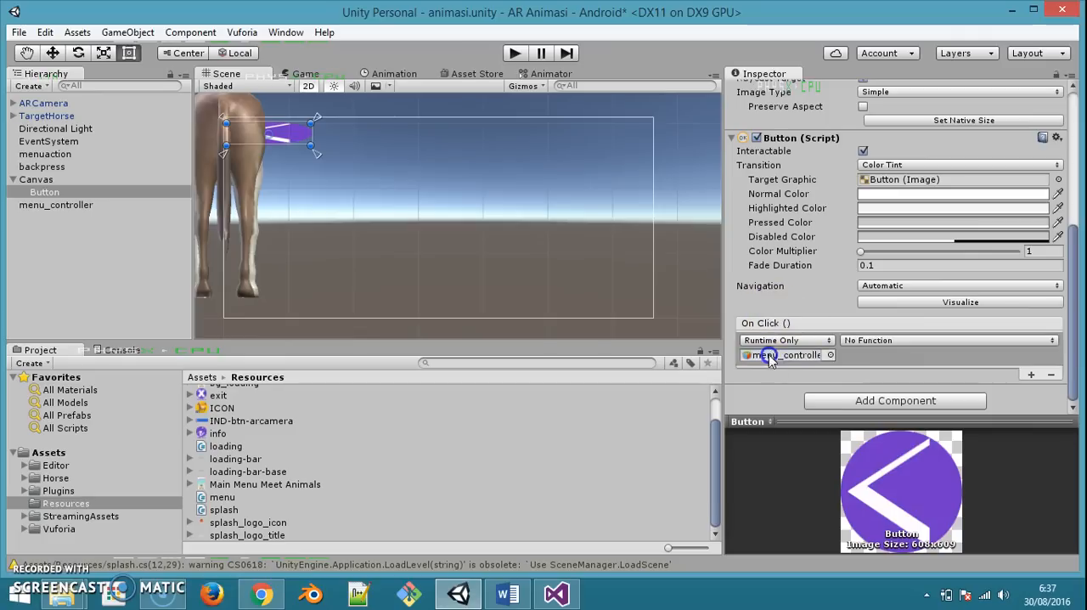
left_click(881, 341)
mouse_move(890, 415)
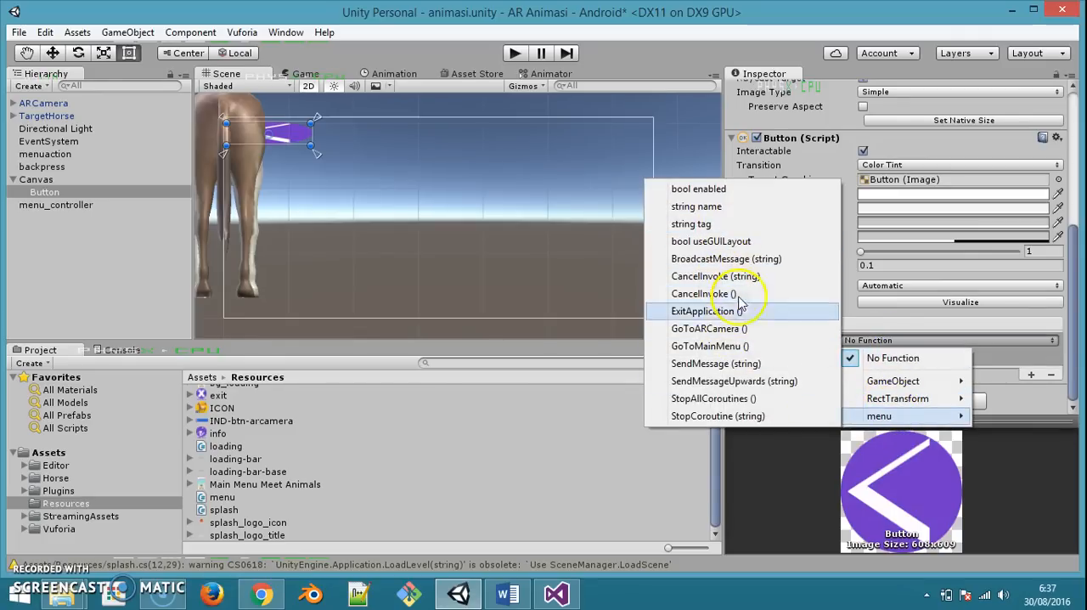
left_click(711, 347)
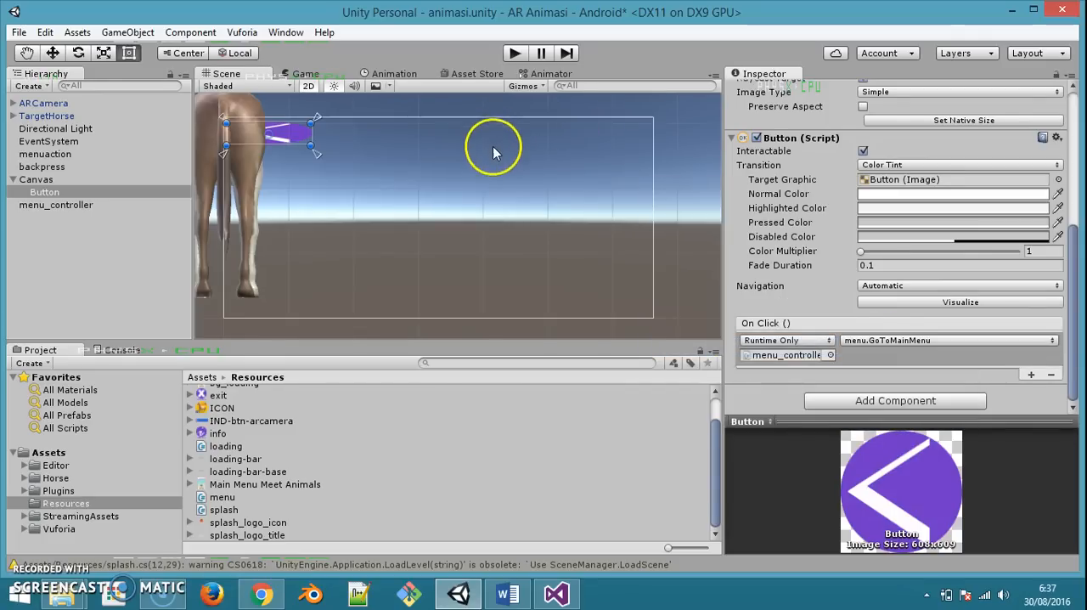
key("ctrl+s")
Create an empty object named backpress at the root of the hierarchy, below menu_controller
left_click(14, 180)
right_click(70, 233)
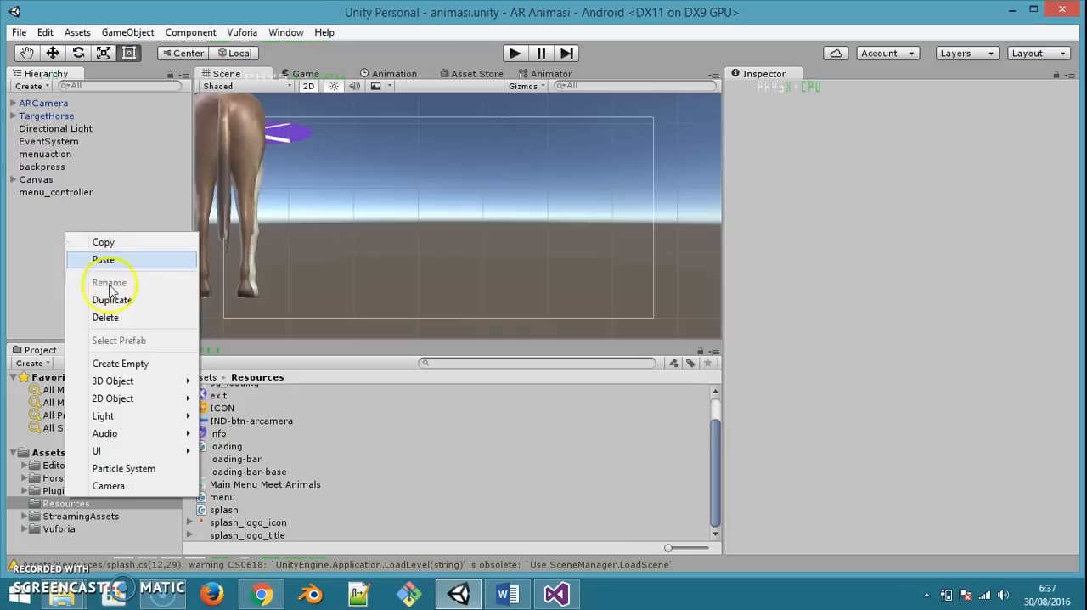
left_click(128, 364)
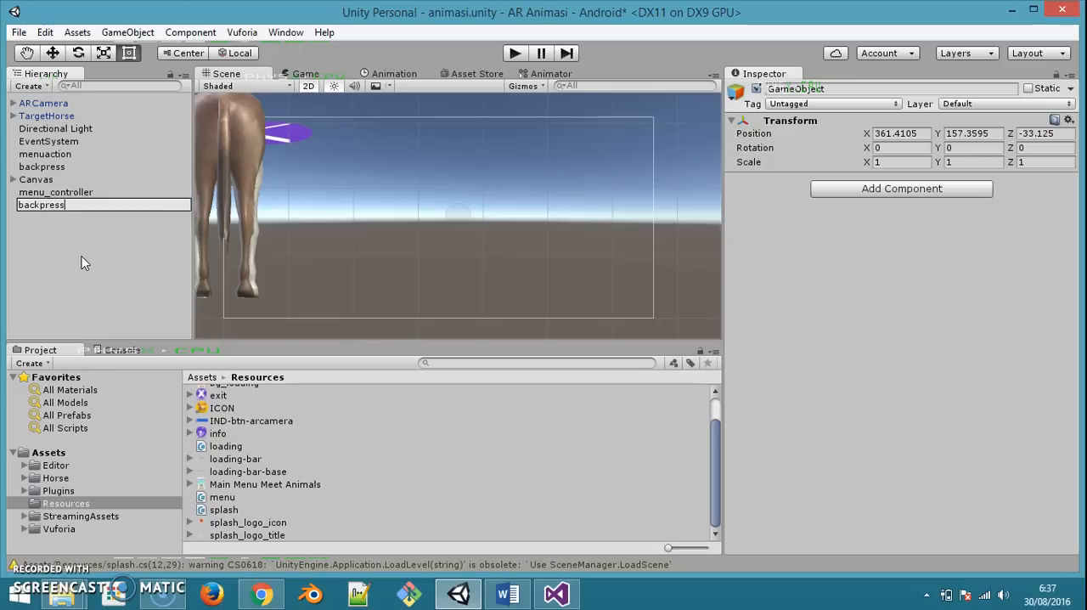
key("Return")
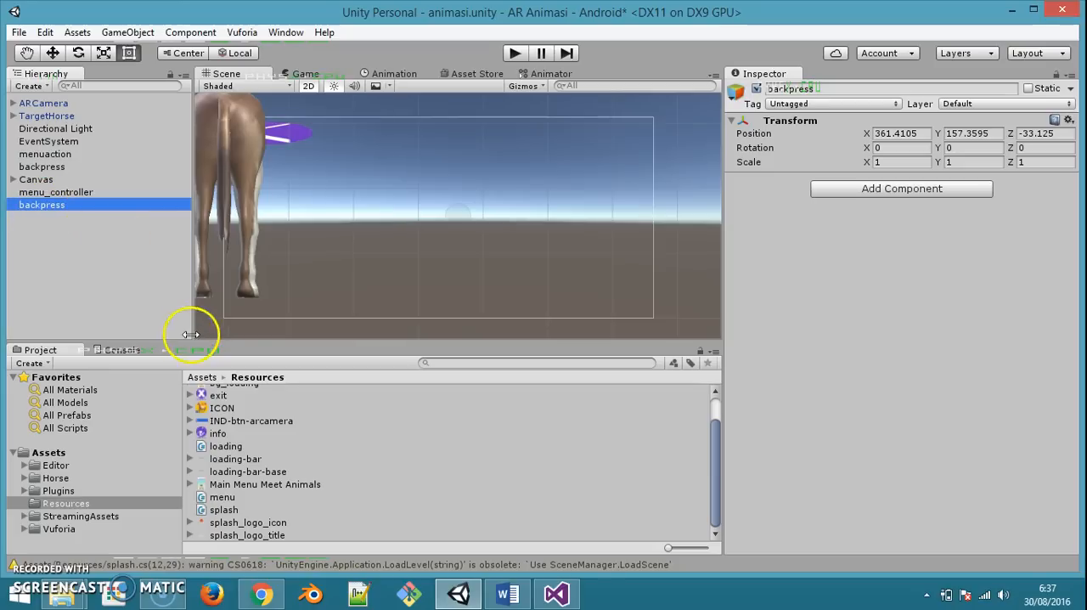
Create a C# script named backpress in the Resources folder and open it in Visual Studio
left_click(557, 595)
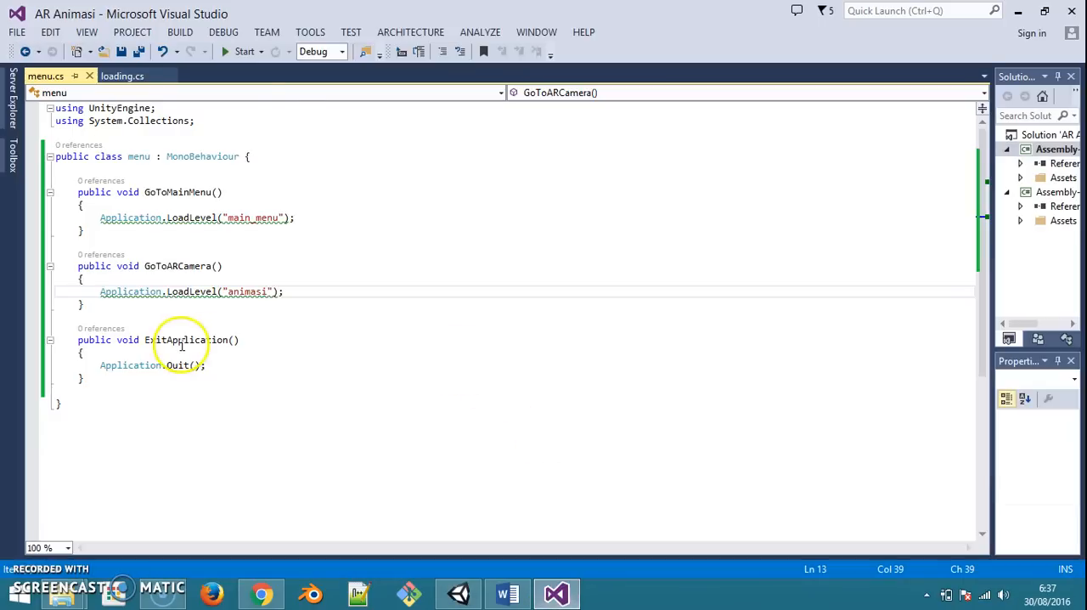
left_click(459, 595)
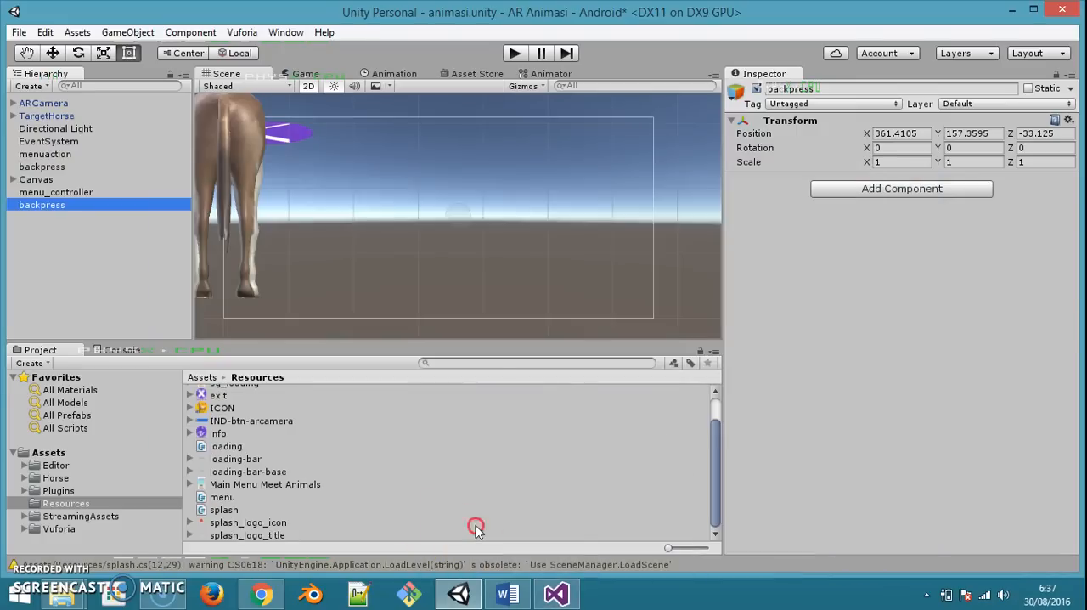
right_click(476, 524)
mouse_move(564, 235)
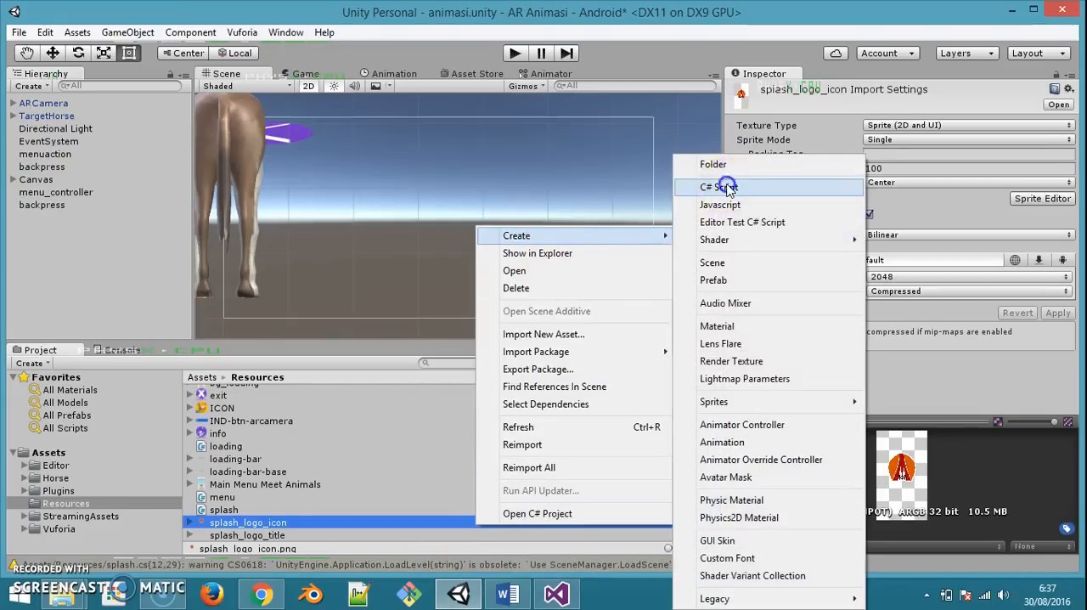
left_click(719, 187)
type("ba")
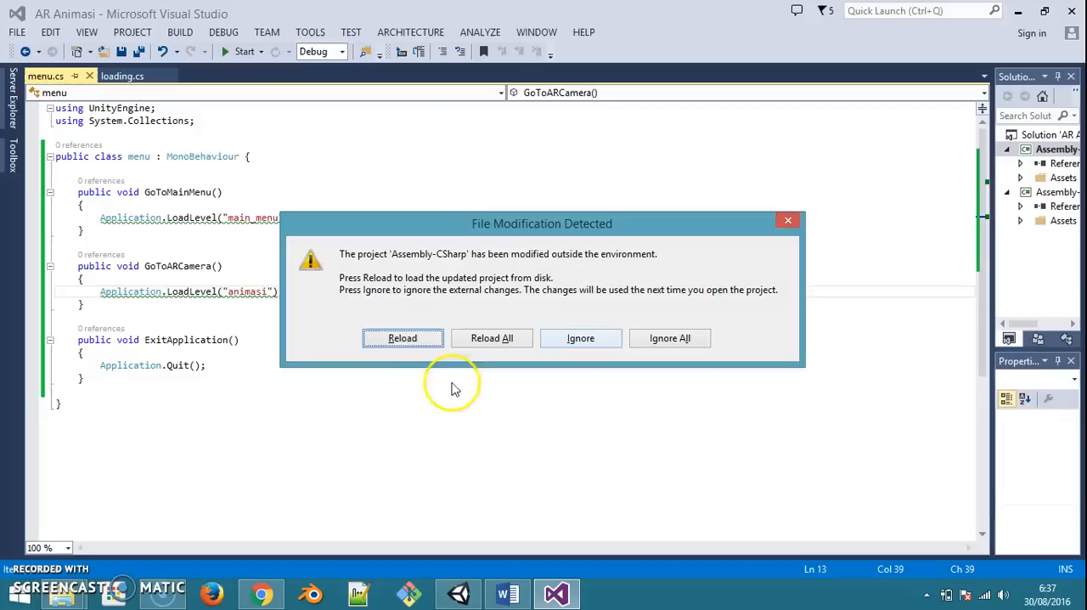
Reload all modified projects, normalize menu.cs to Windows (CR LF) line endings, and save it
left_click(499, 337)
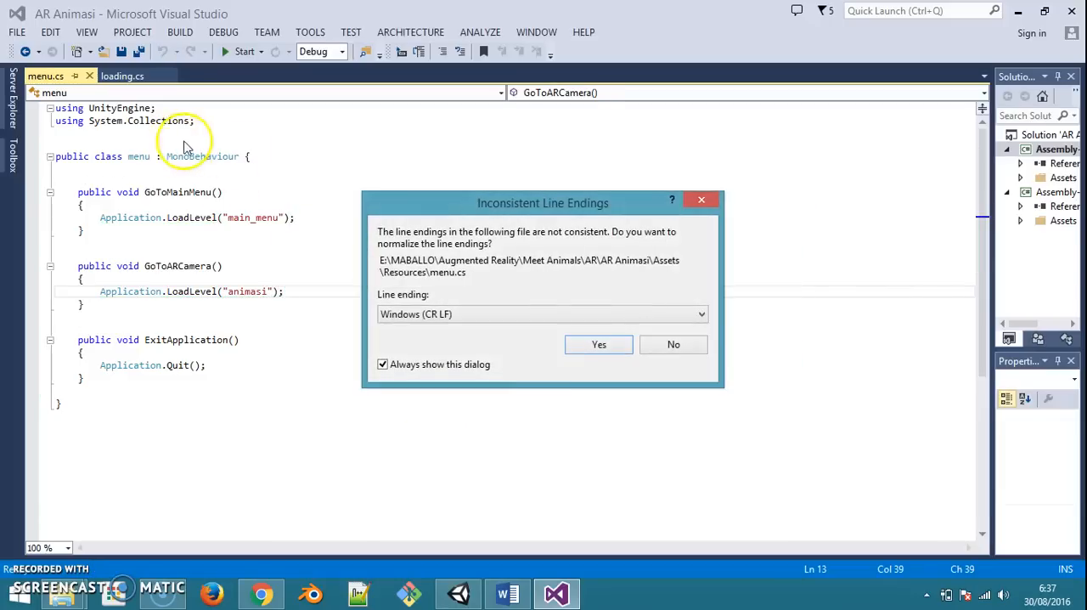
left_click(599, 342)
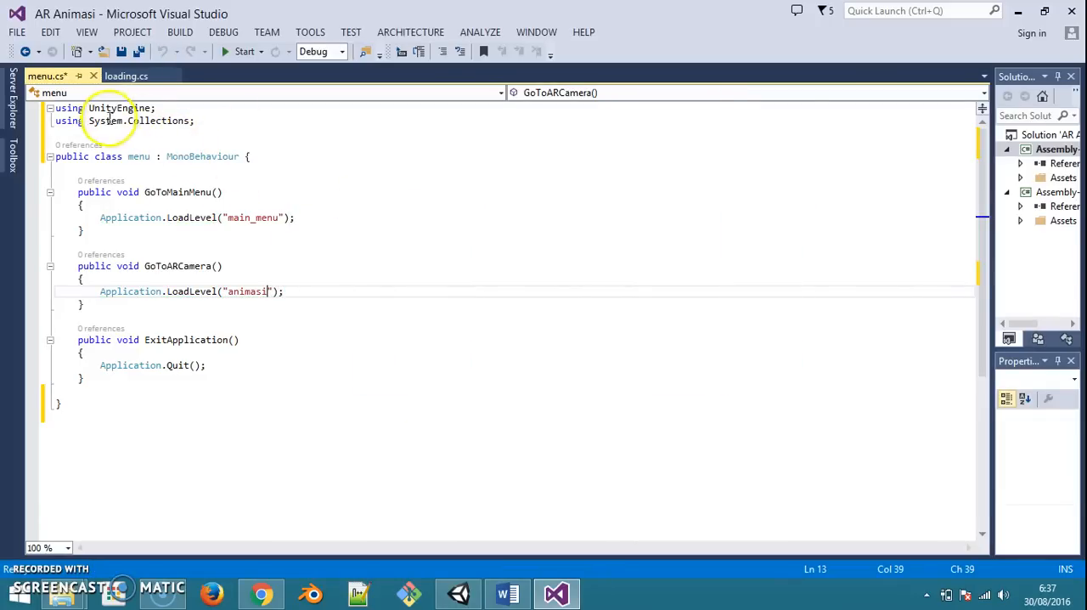
left_click(17, 32)
left_click(65, 215)
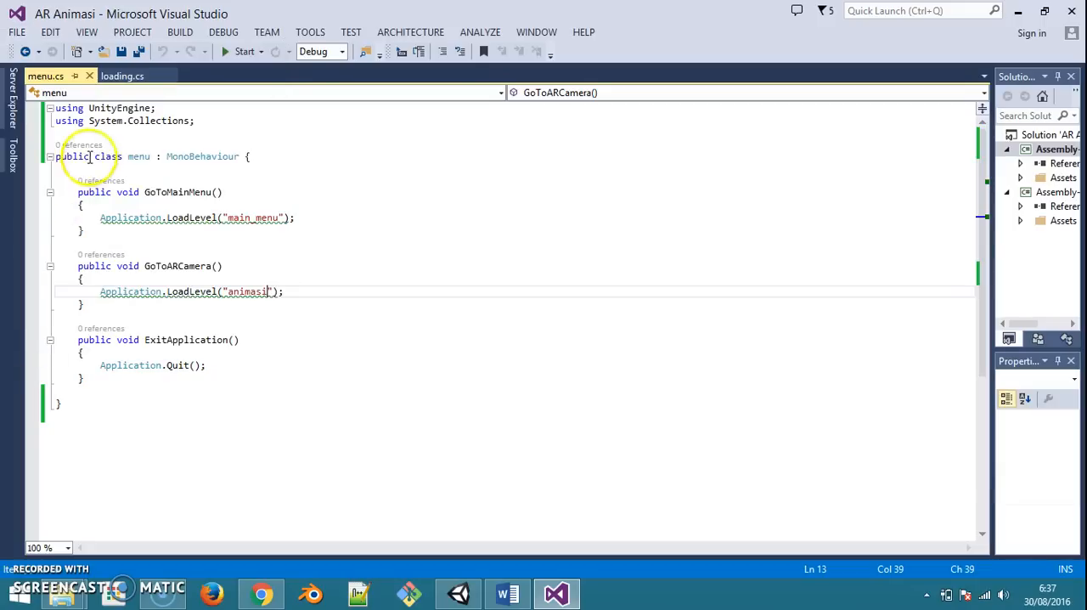
Replace the backpress script's Start and Update methods with the BACK PRESS Update method from the SCRIPTS Word document, and save it
left_click(458, 593)
double_click(259, 411)
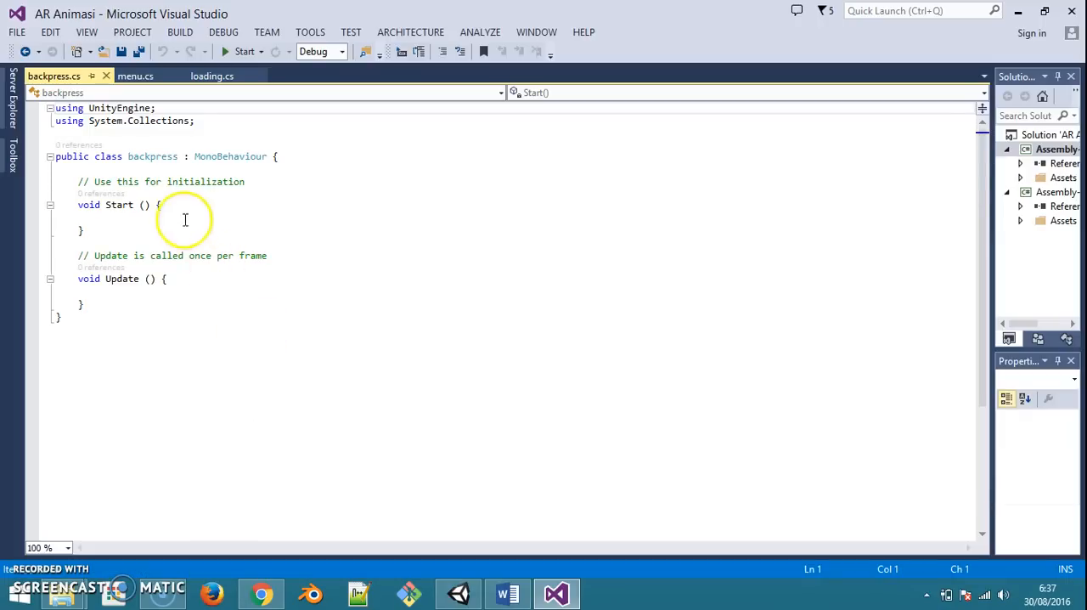
left_click(508, 593)
scroll(514, 404, "down", 3)
left_click_drag(437, 255, 451, 302)
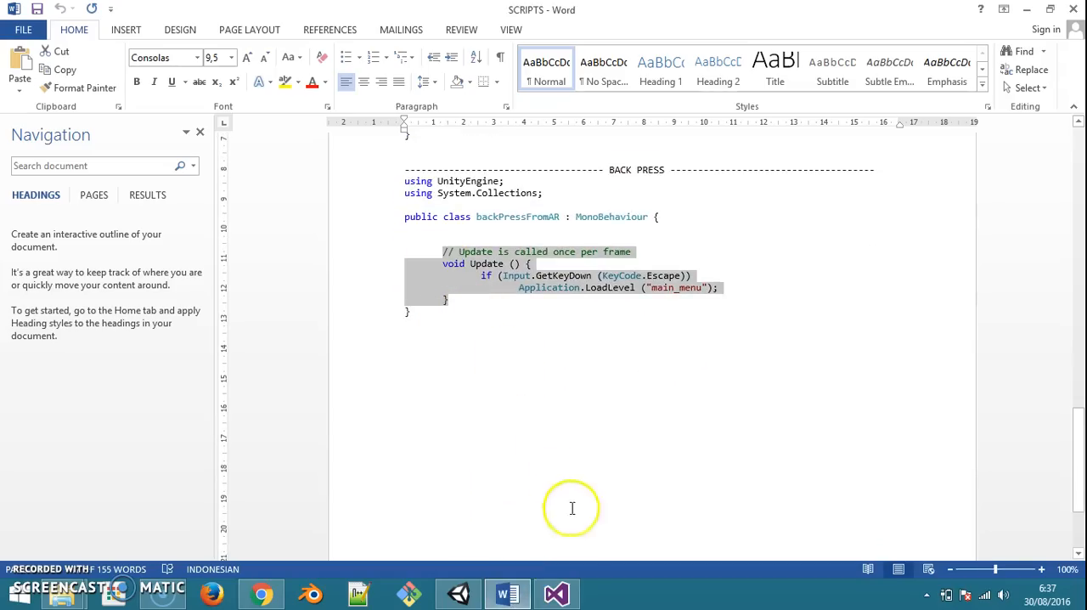
left_click(557, 593)
left_click_drag(73, 181, 90, 301)
type("// Update is called once per frame     void Update()     {         if (Input.GetKeyDown(KeyCode.Escape))             Application.LoadLevel(\"main_menu\");     }")
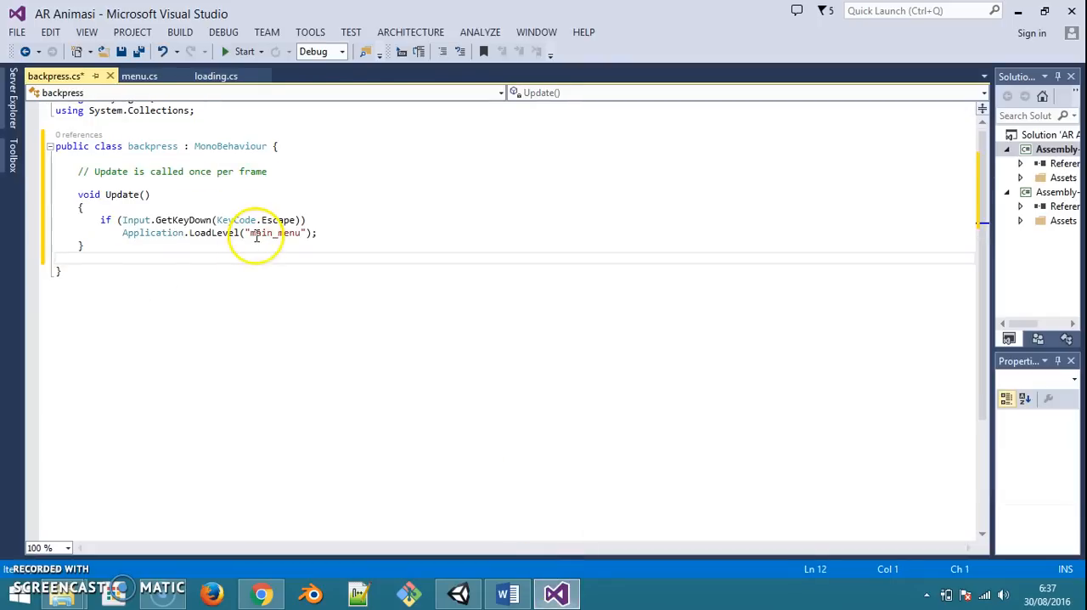
key("ctrl+s")
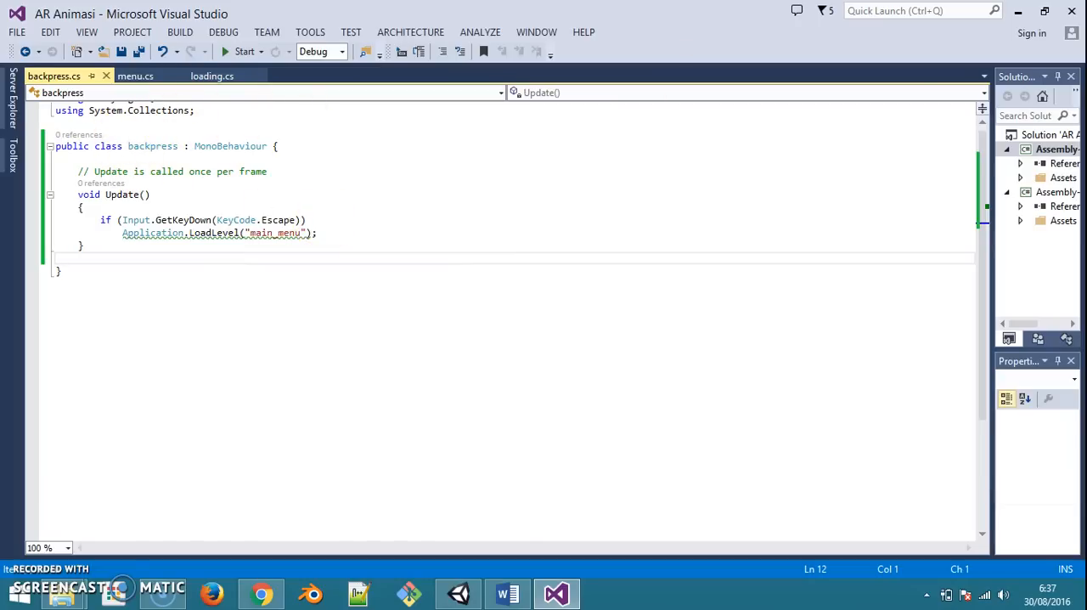
Return to Unity, attach the backpress script to the new backpress object below menu_controller, and save the scene
left_click(1018, 10)
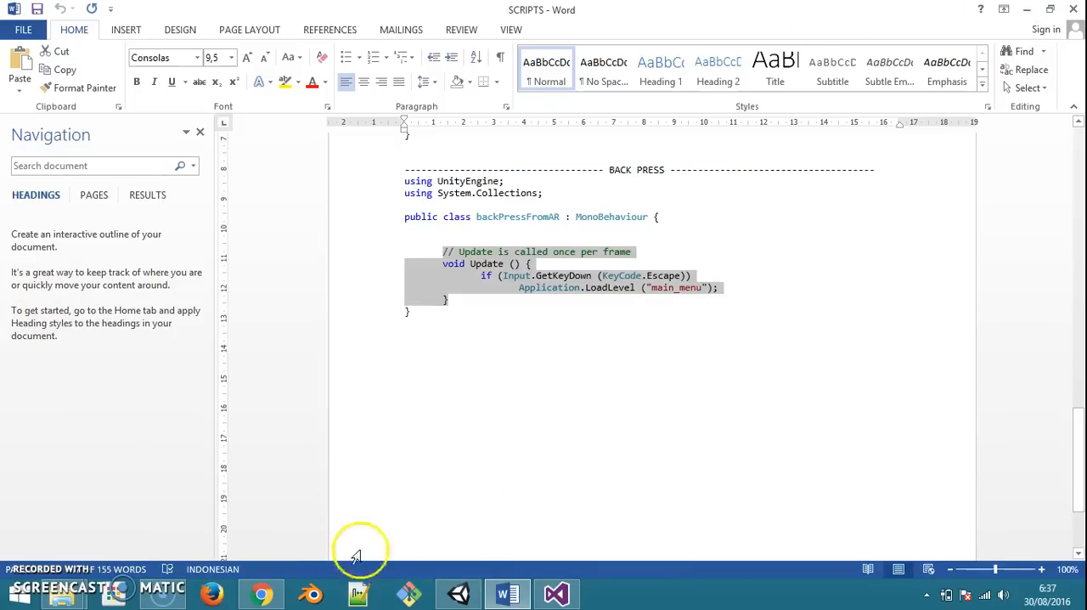
left_click(458, 592)
left_click_drag(238, 406, 39, 205)
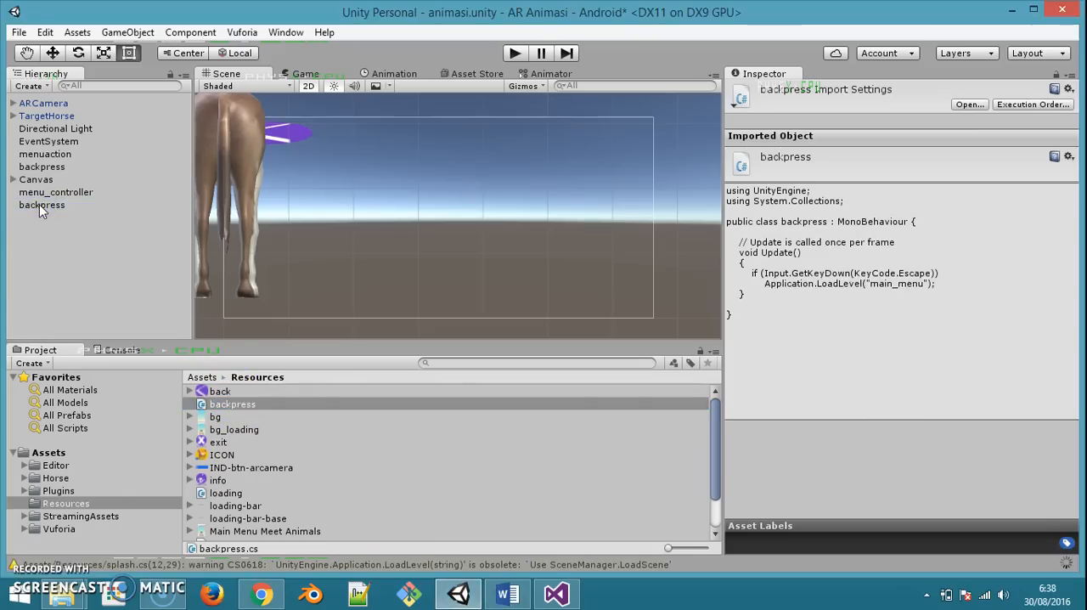
left_click(39, 204)
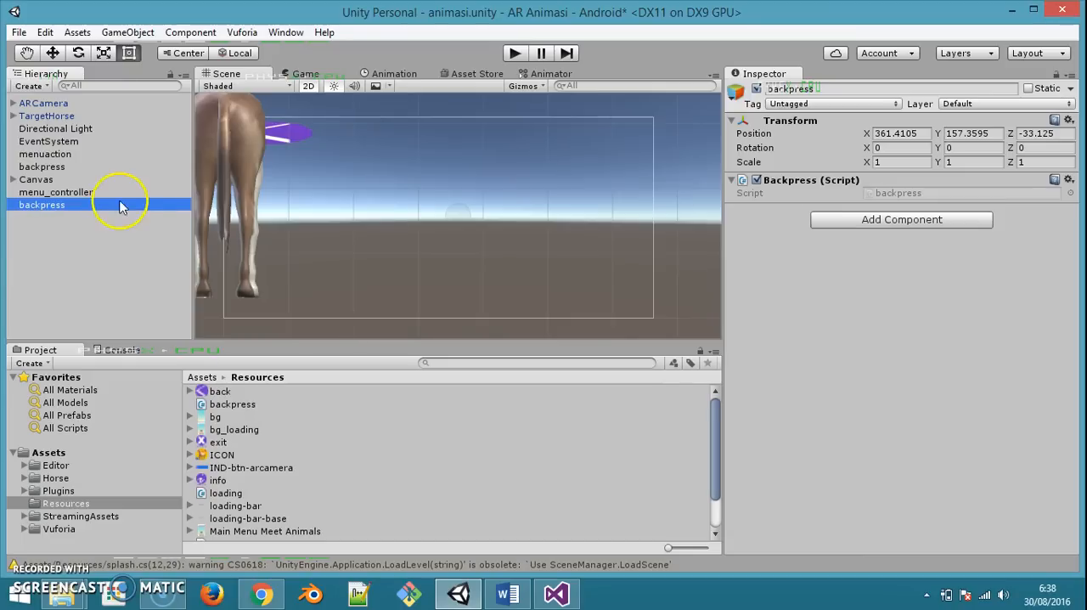
key("ctrl+s")
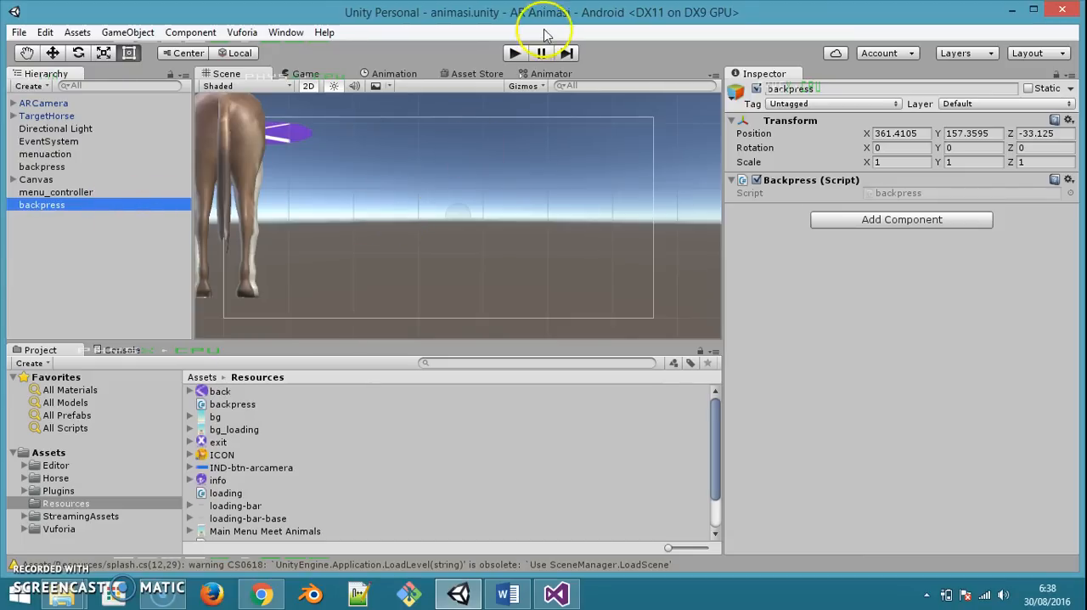
Open the main_menu scene and test its AR Camera button in play mode
left_click(18, 33)
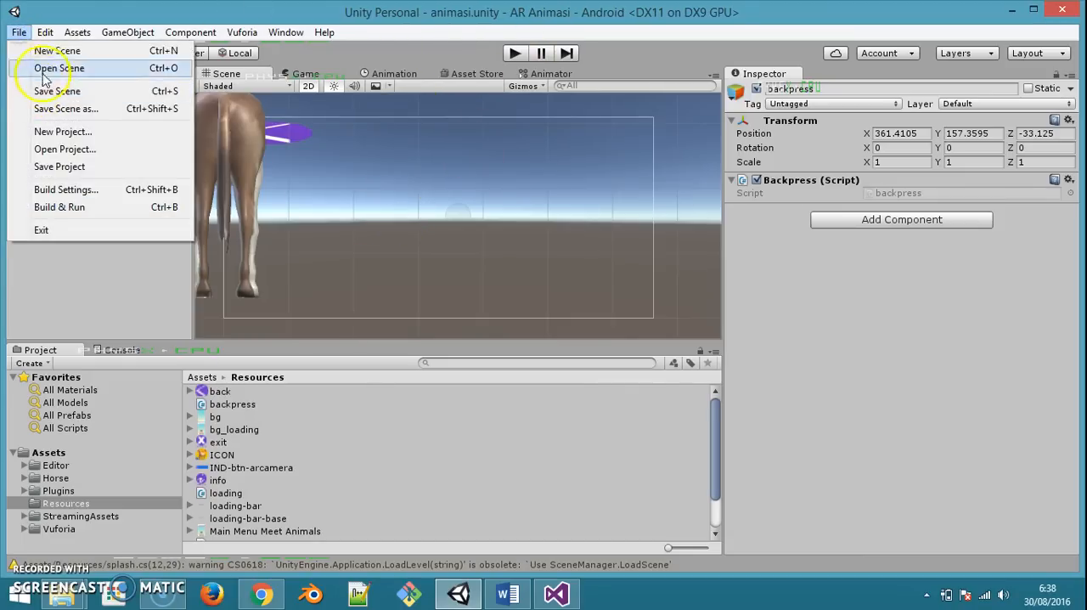
left_click(42, 68)
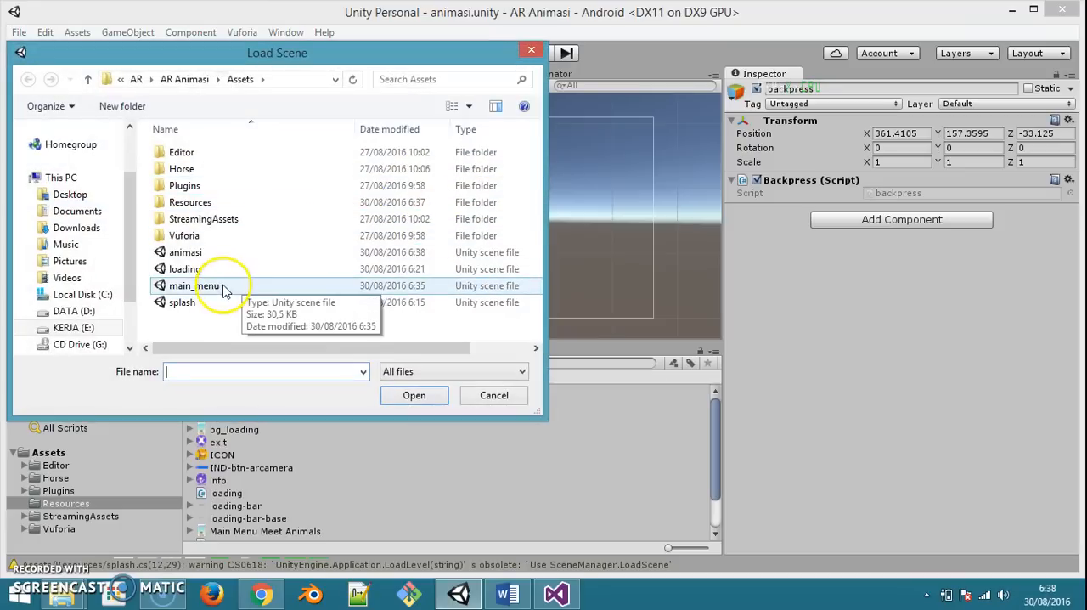
double_click(225, 291)
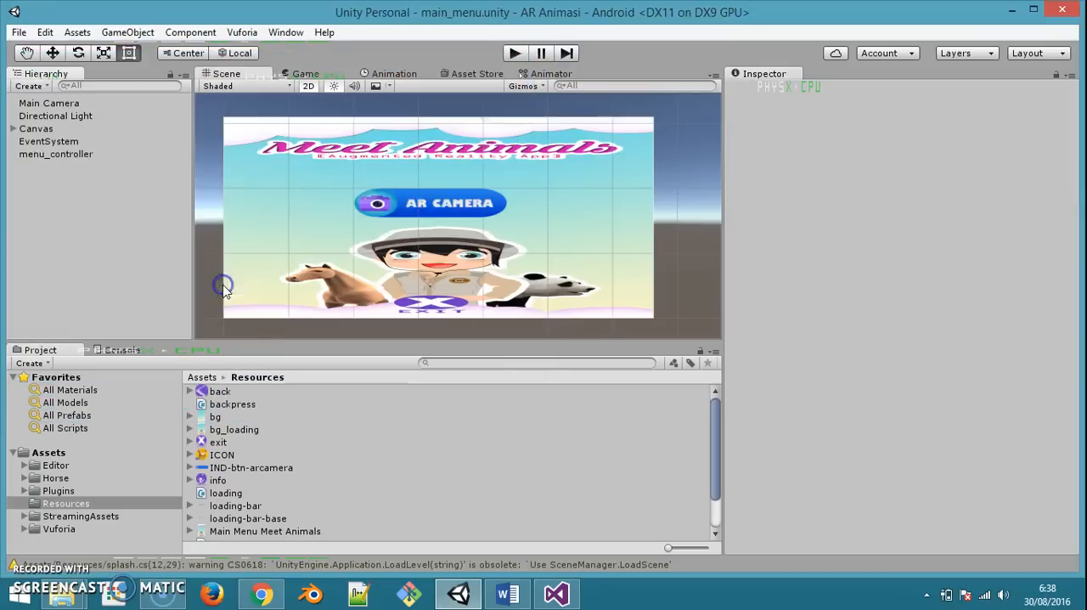
left_click(517, 54)
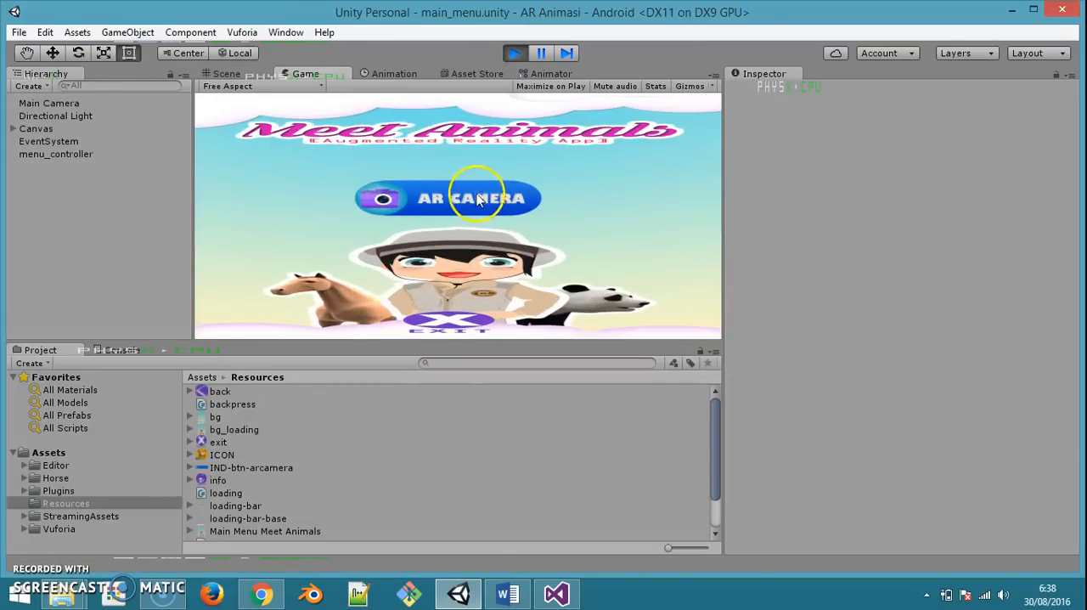
left_click(450, 198)
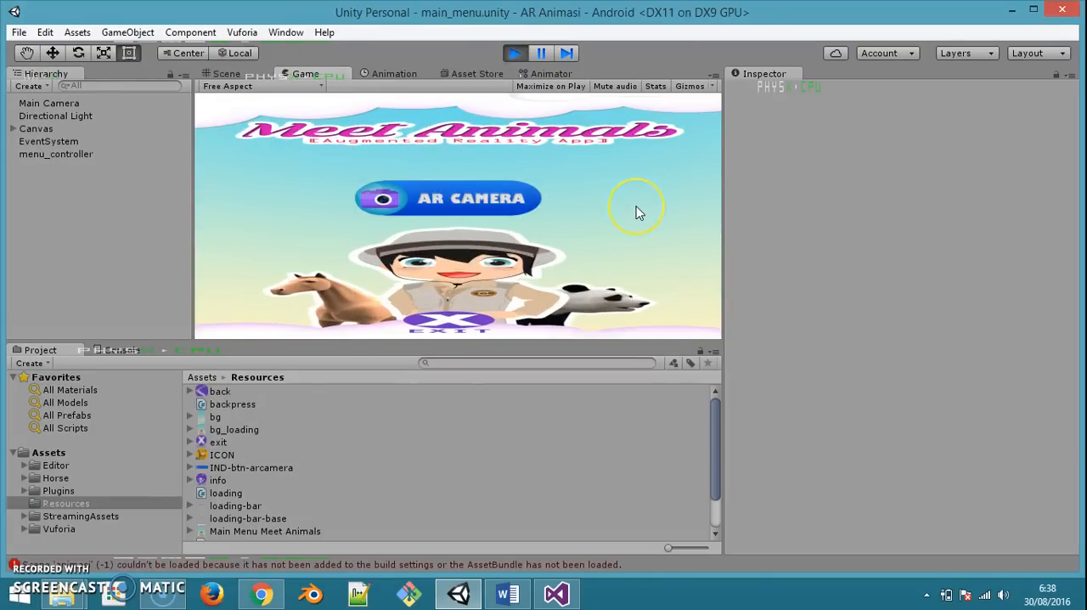
left_click(514, 52)
Open the animasi scene and add it to the scenes in the Build Settings
left_click(18, 32)
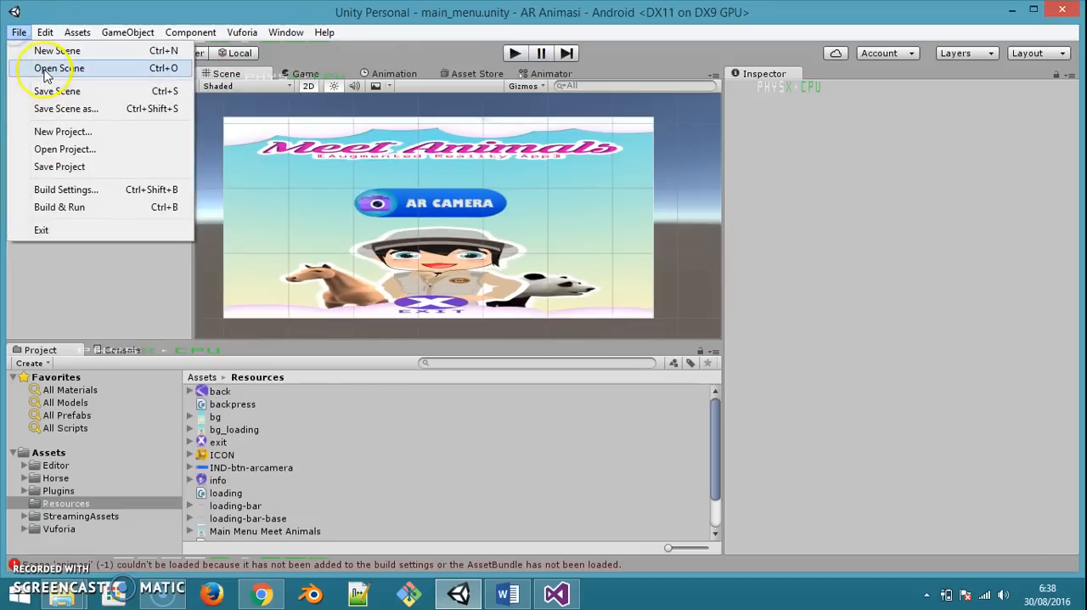
left_click(44, 68)
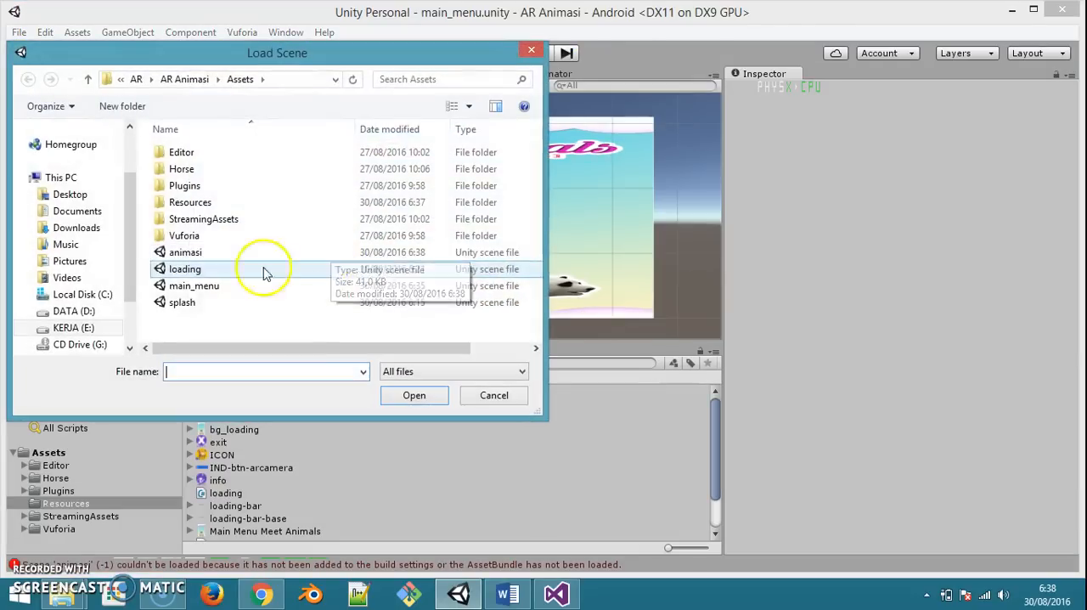
double_click(182, 247)
left_click(19, 32)
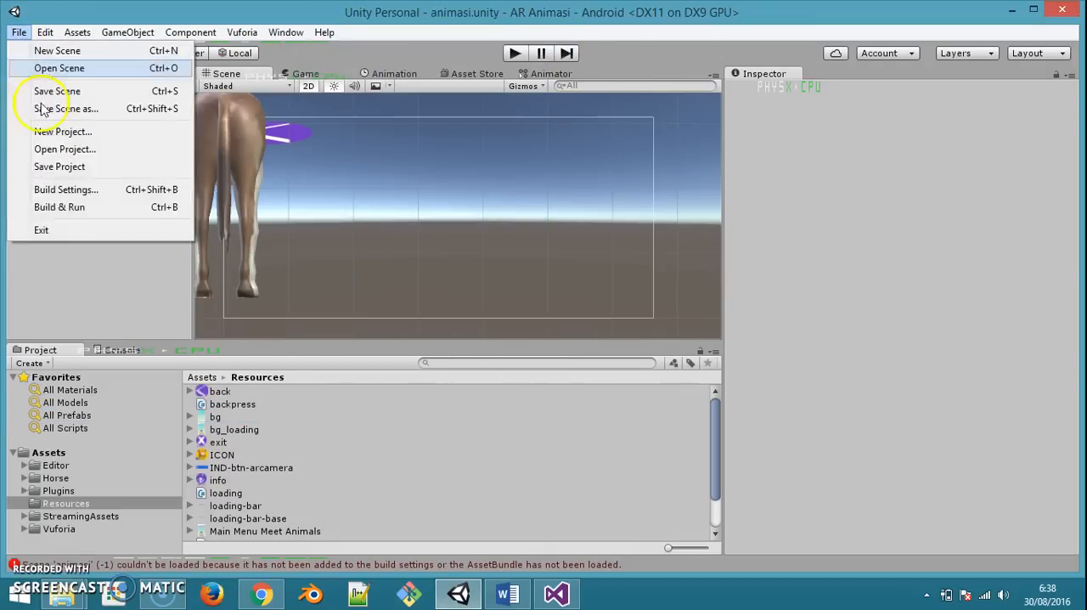
left_click(30, 187)
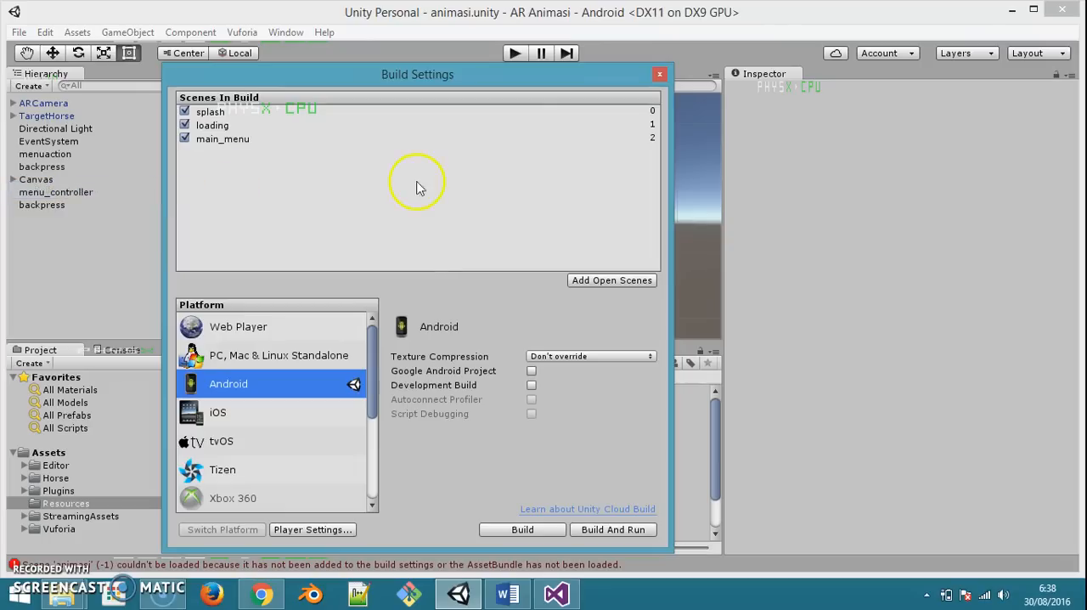
left_click(613, 283)
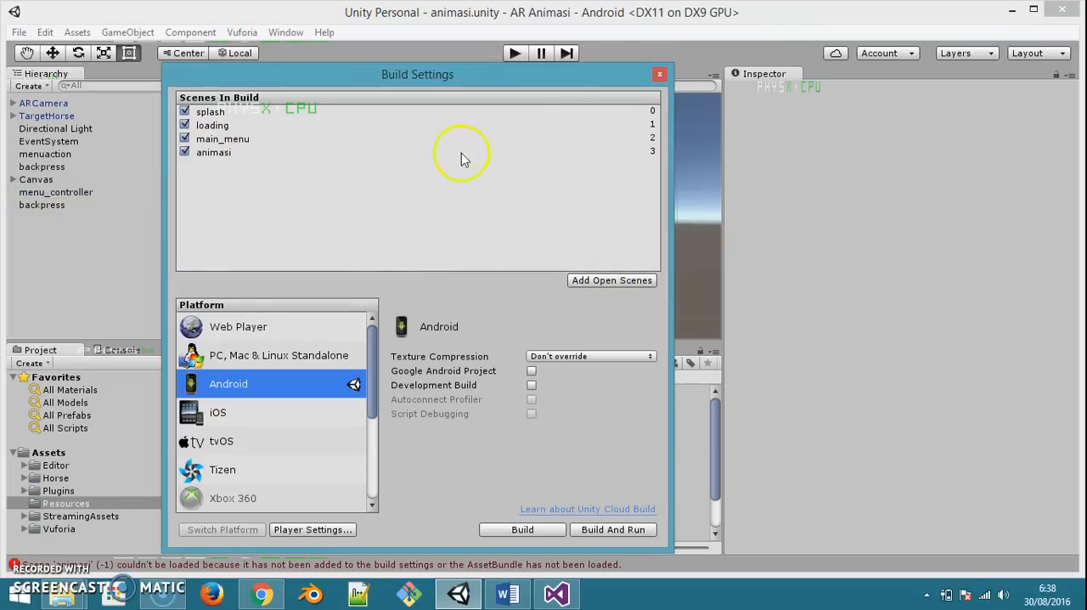
left_click(659, 74)
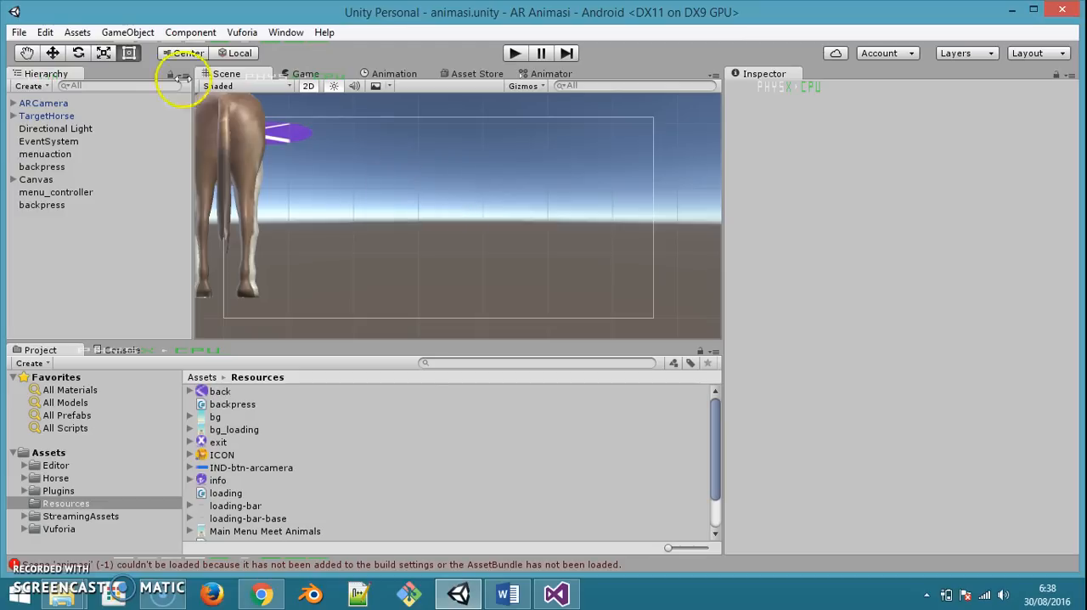
Reopen the main_menu scene and test its AR Camera button and the AR scene's back button in play mode
left_click(19, 32)
left_click(53, 68)
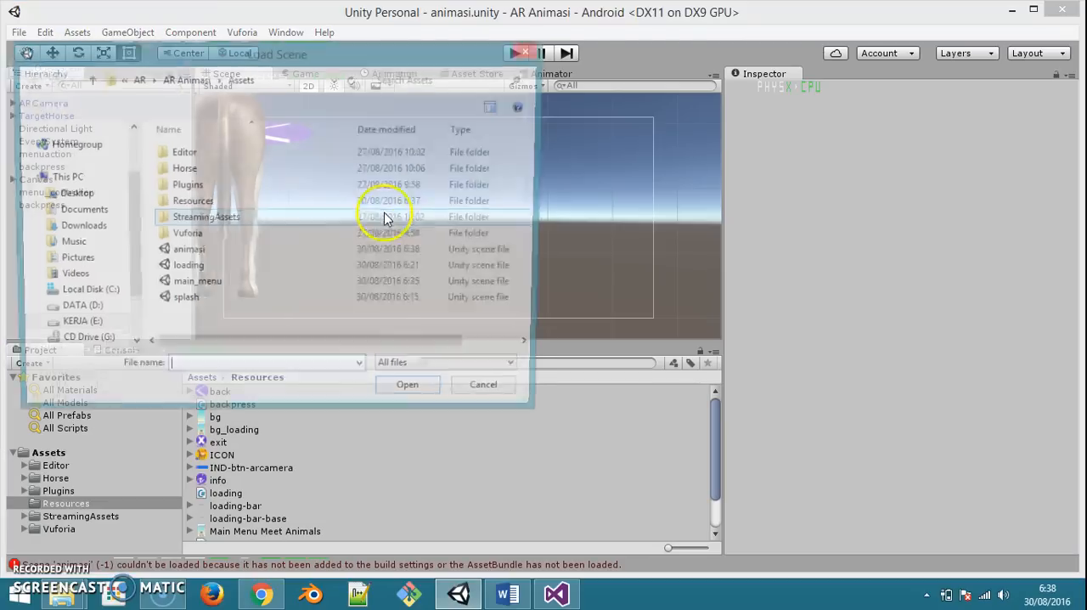
double_click(246, 282)
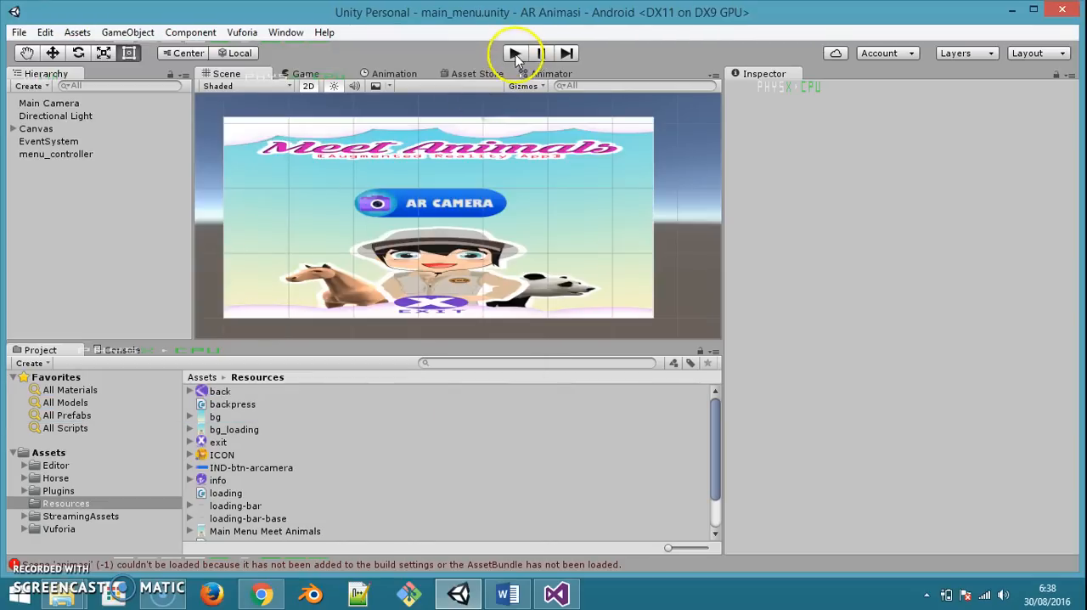
left_click(515, 54)
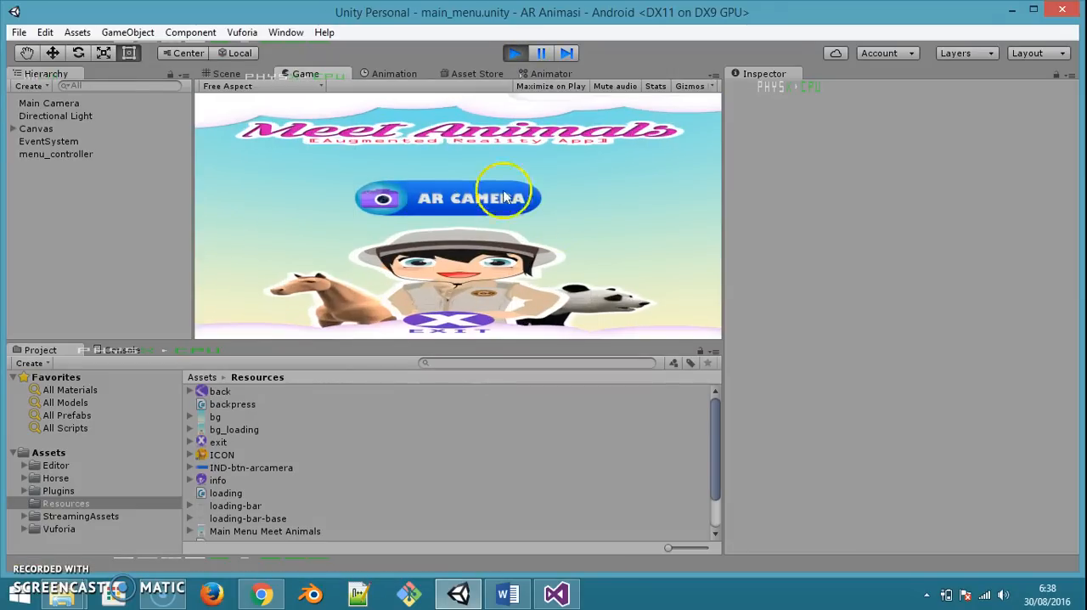
left_click(463, 200)
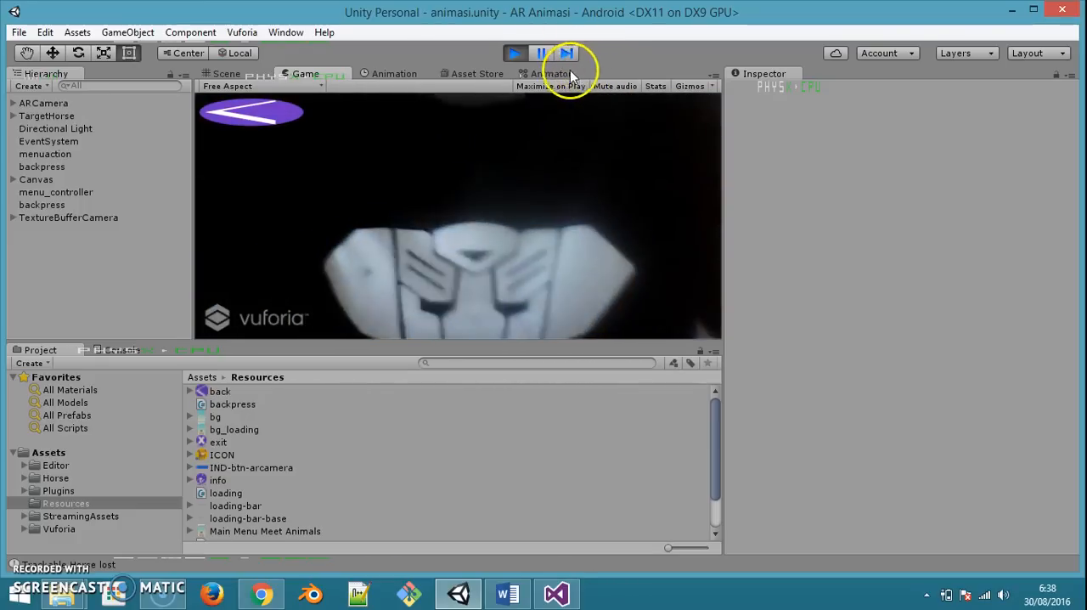
left_click(265, 117)
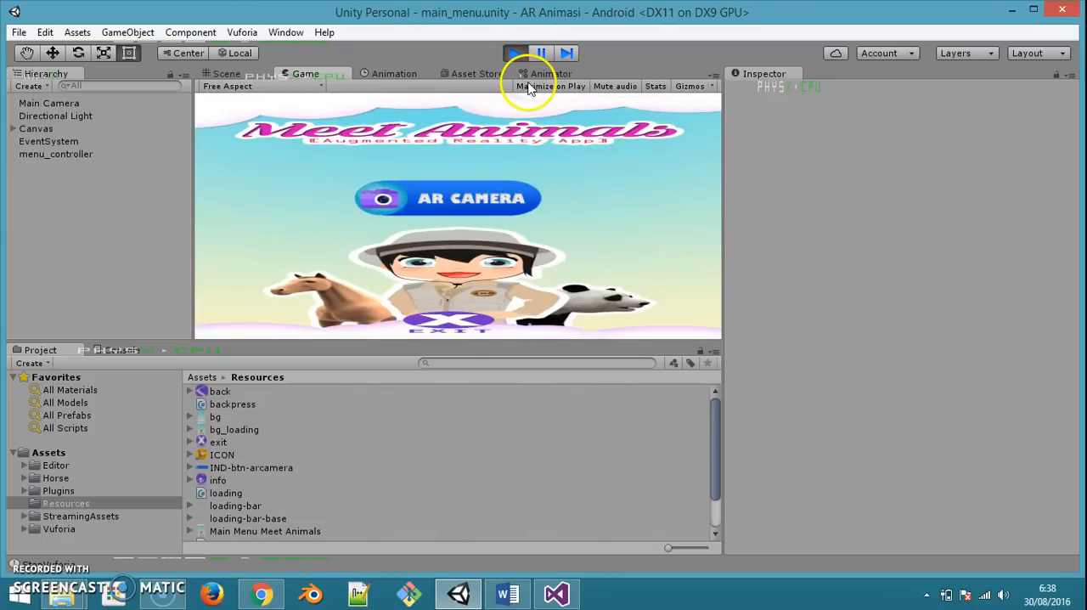
left_click(516, 54)
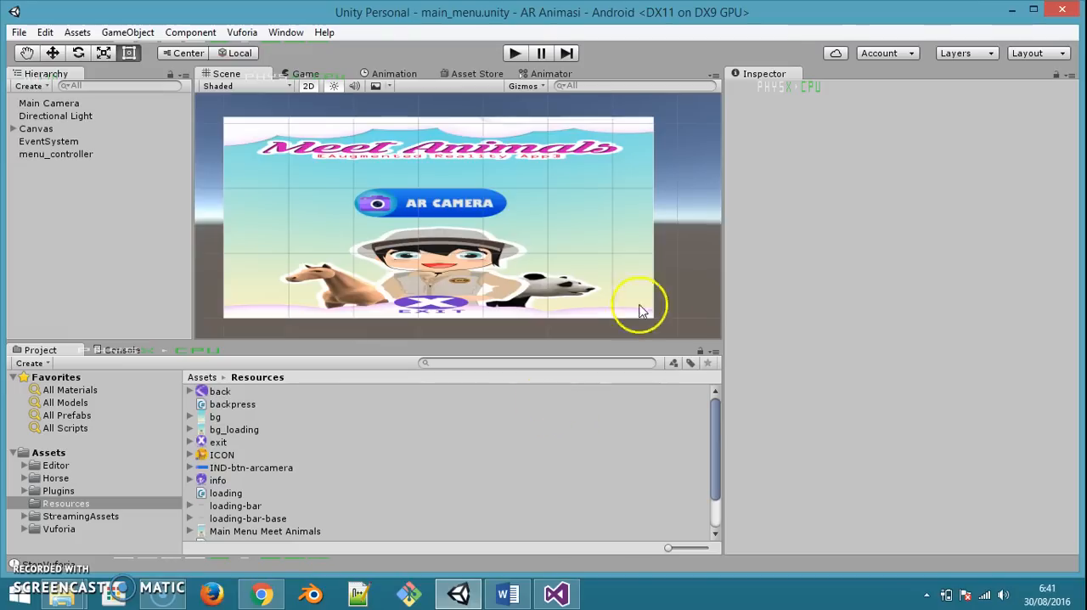
Switch to the YouTube Audio Library in Chrome and search the free music for "happy"
left_click_drag(719, 255, 763, 255)
left_click(264, 595)
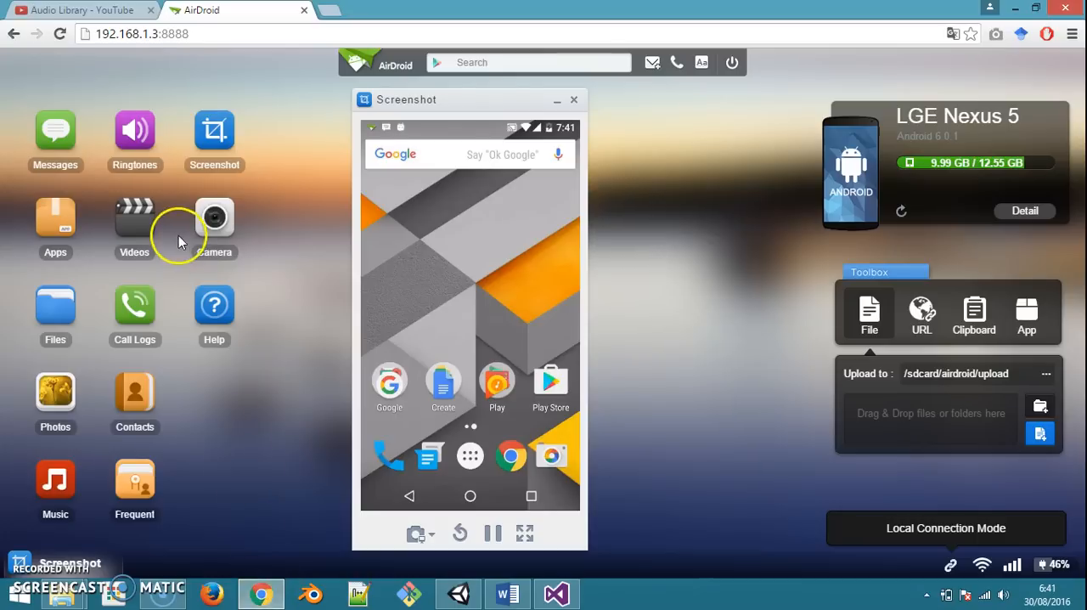
left_click(82, 10)
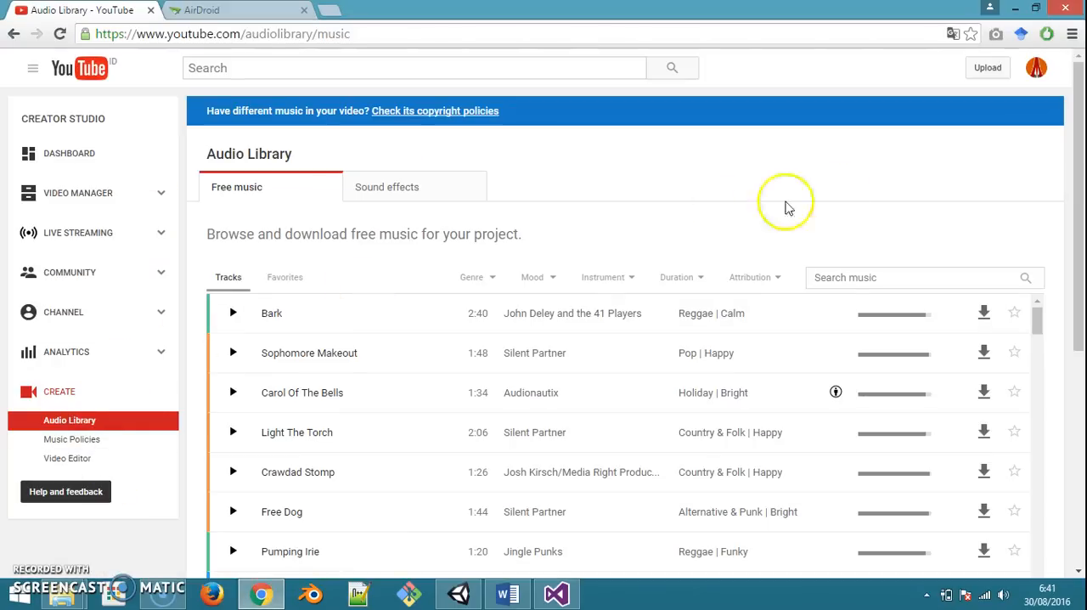
left_click(884, 282)
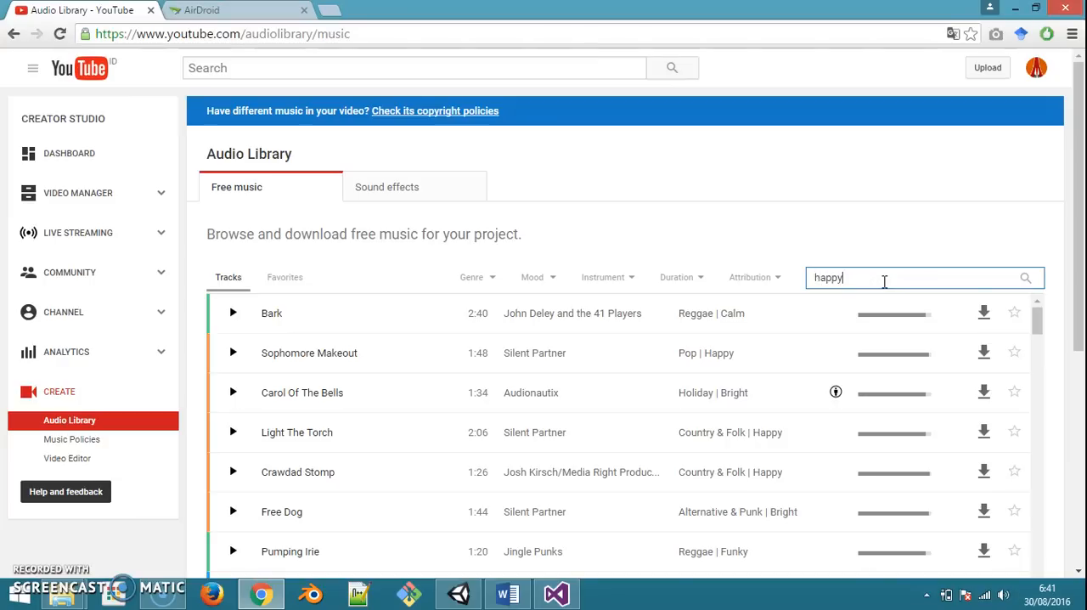
left_click(1025, 279)
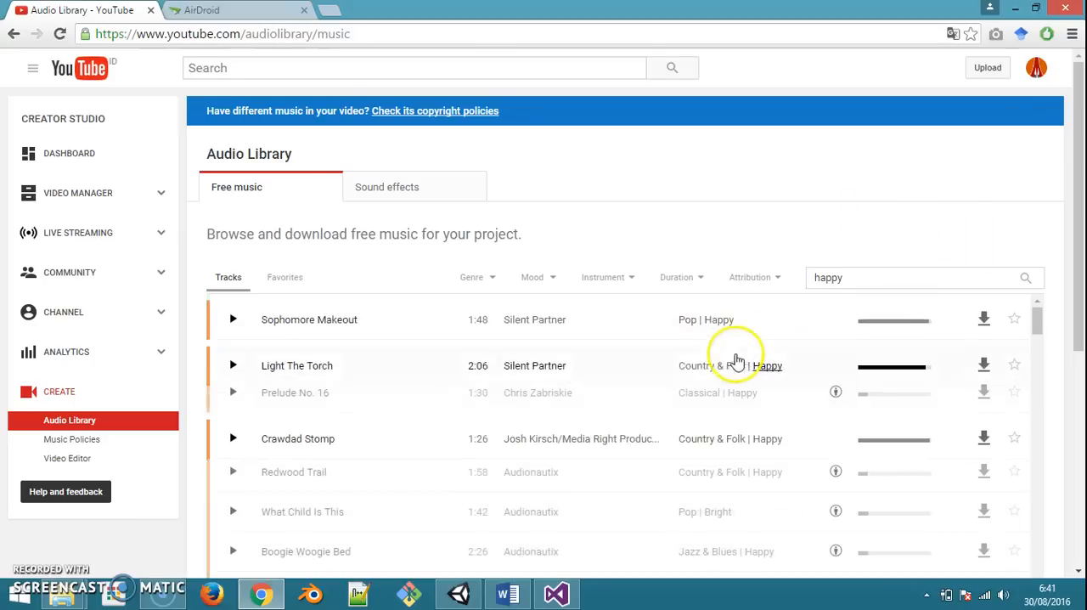
Preview the tracks Sophomore Makeout, Light The Torch and Prelude No. 16, and stop playback
left_click(234, 314)
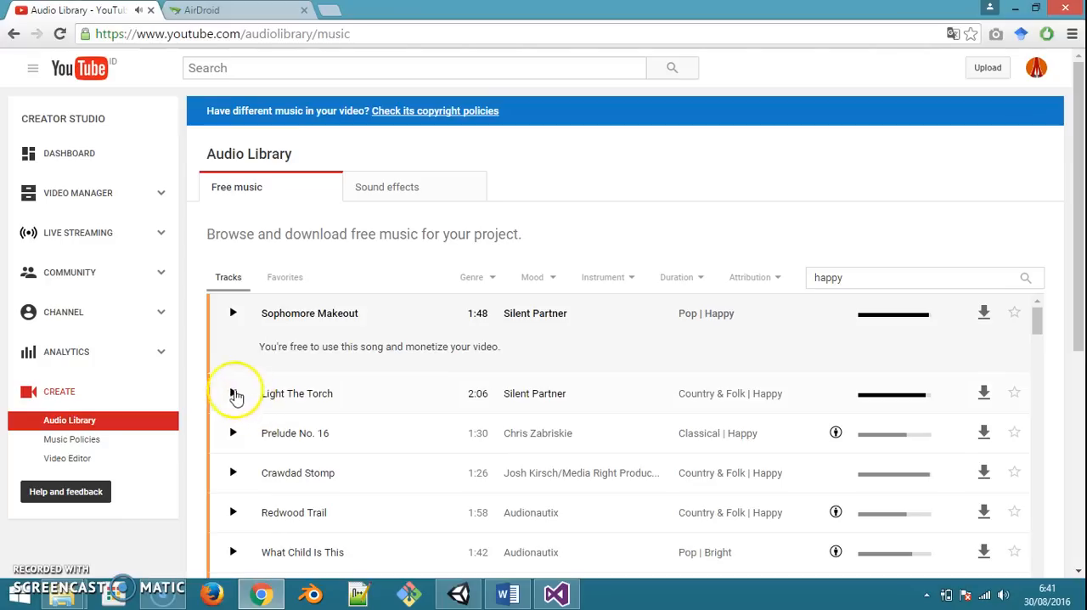
left_click(232, 392)
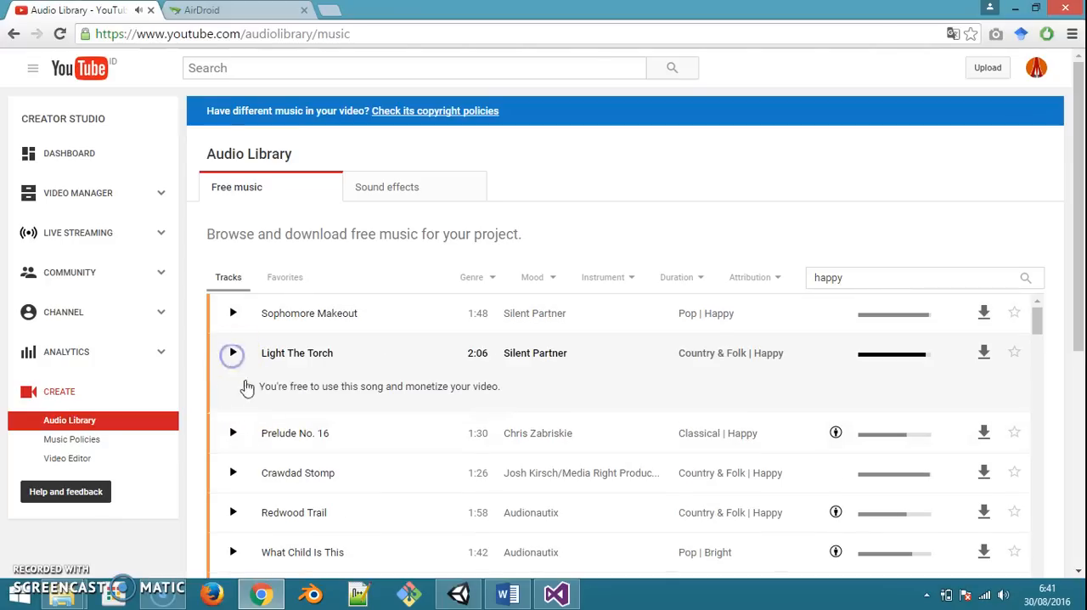
left_click(233, 434)
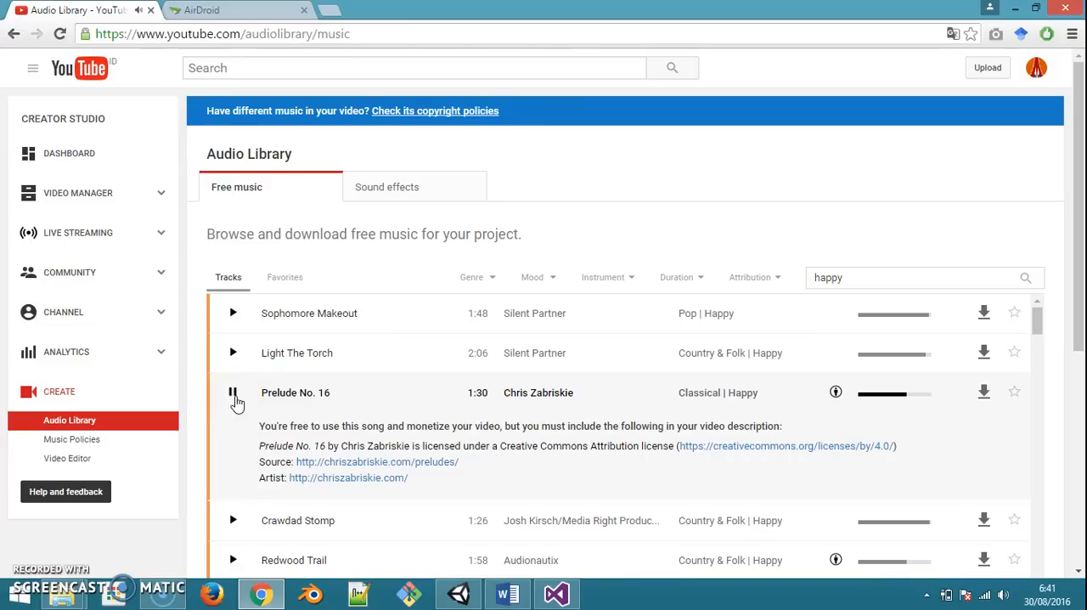
left_click(233, 393)
Search the free music for "children" and preview the track Claudio The Worm
left_click(830, 280)
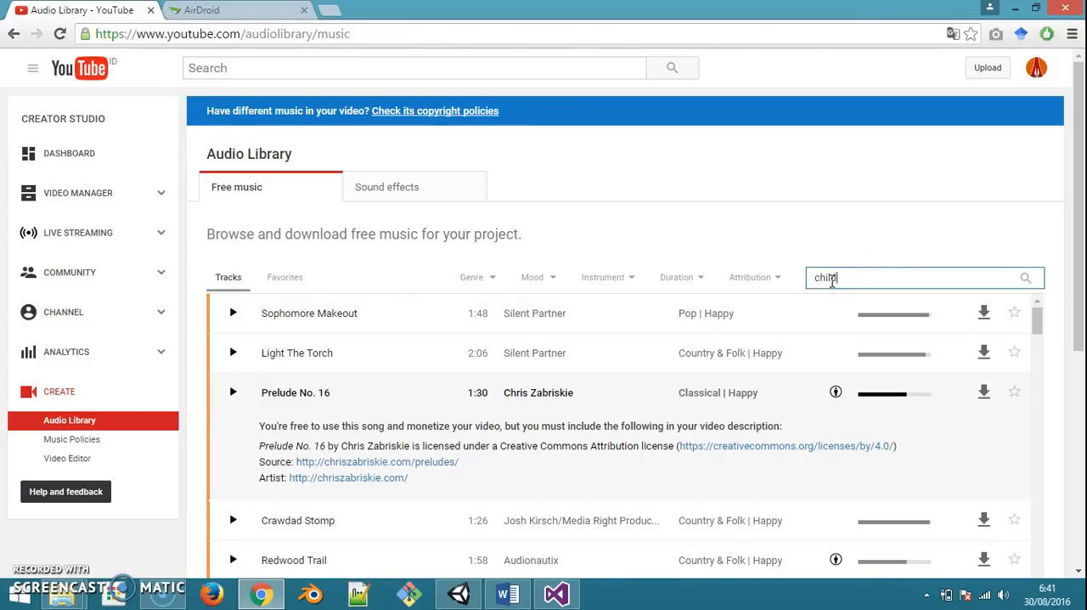
type("children")
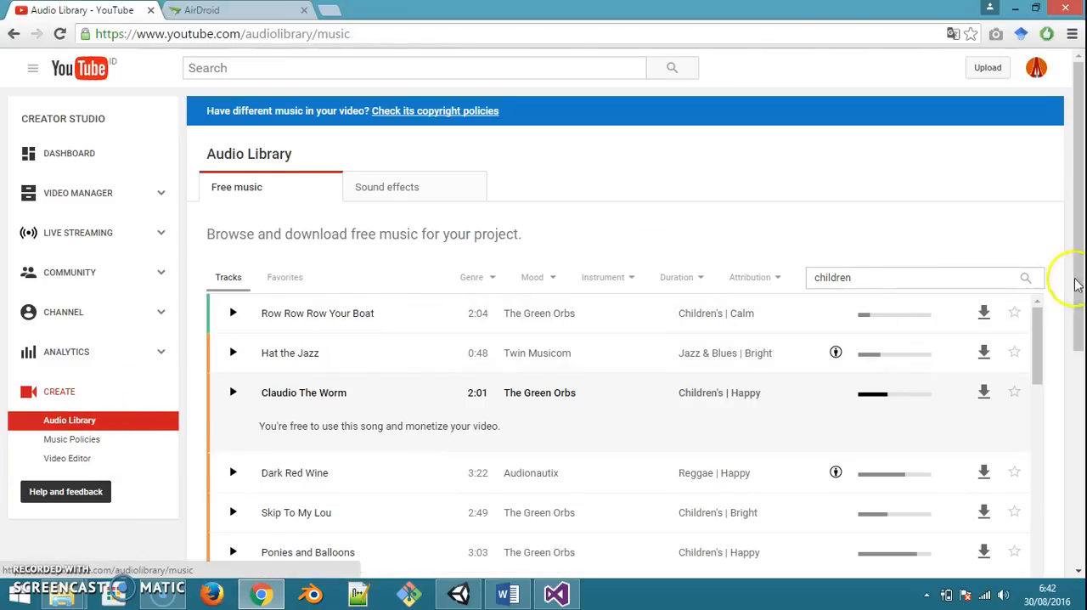
left_click(234, 392)
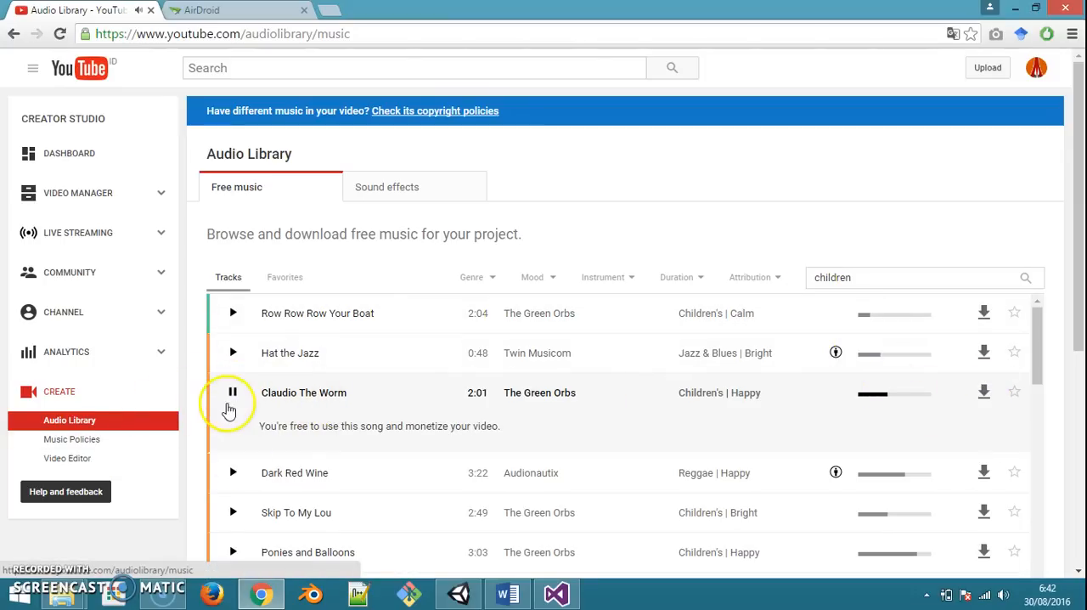
left_click(234, 393)
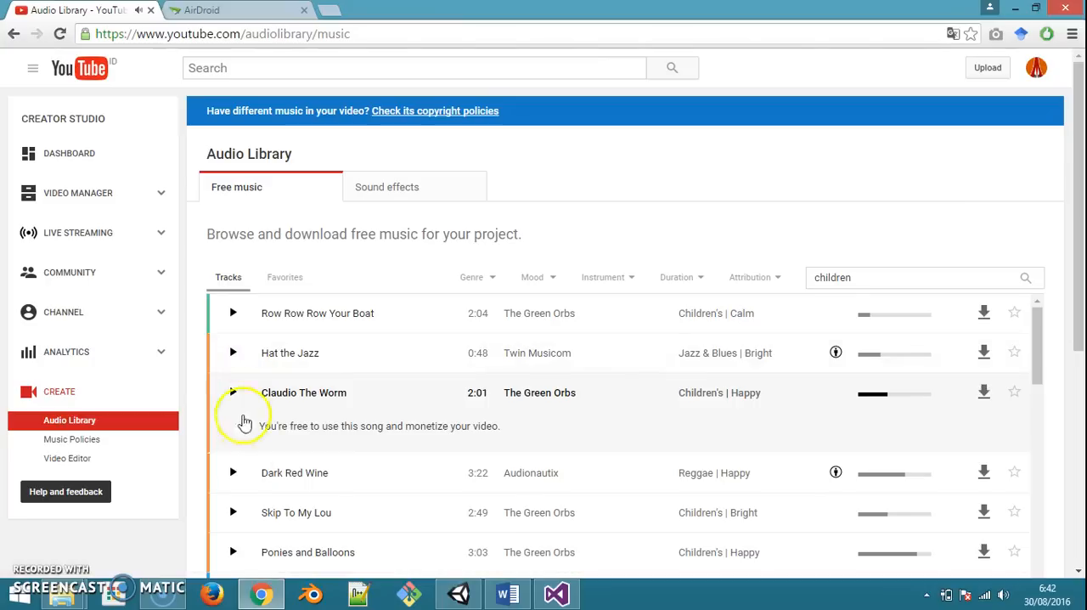
left_click(230, 398)
Download the Claudio The Worm track and copy its MP3 file from the Downloads folder
left_click(985, 390)
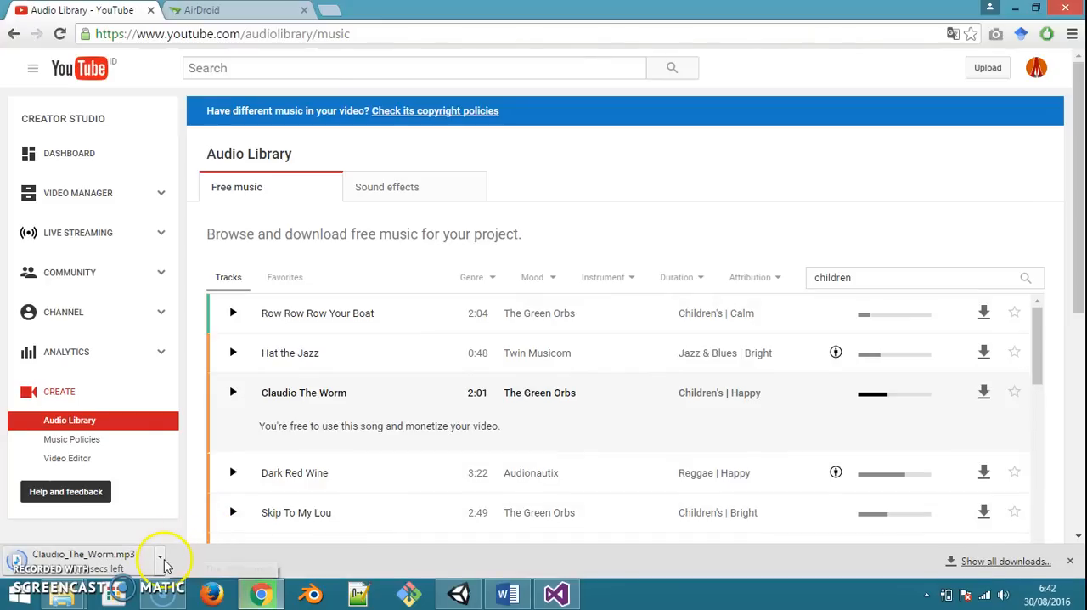
left_click(160, 557)
left_click(222, 507)
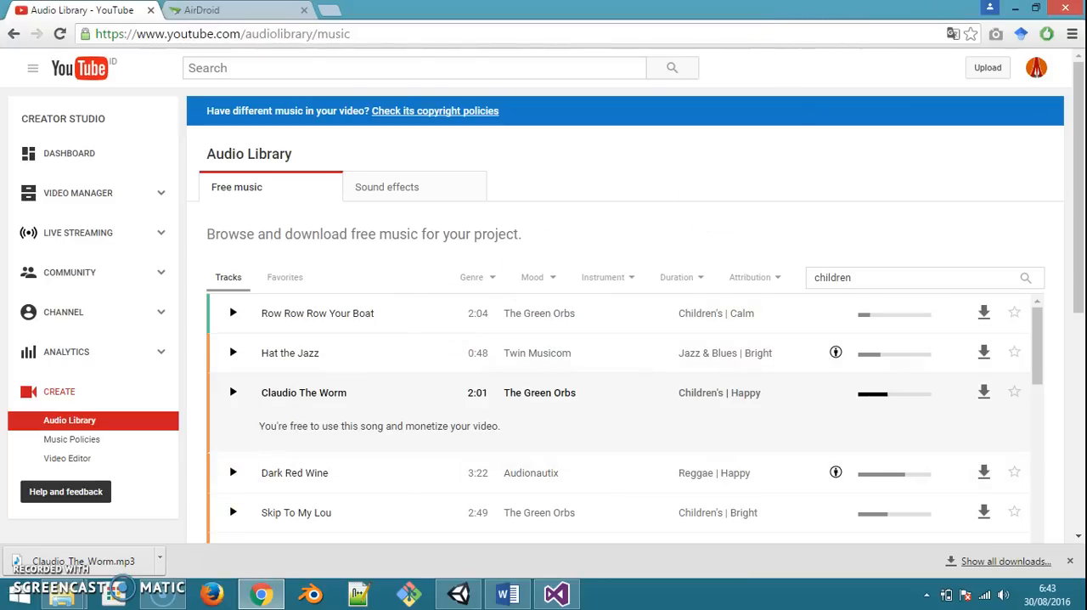
left_click(160, 558)
left_click(213, 507)
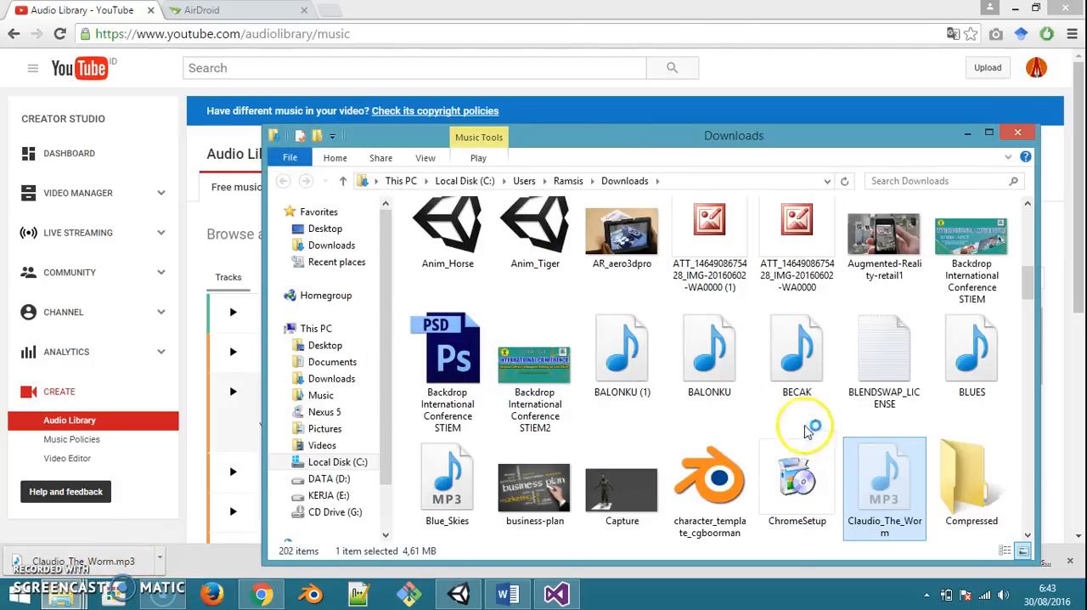
left_click(1017, 133)
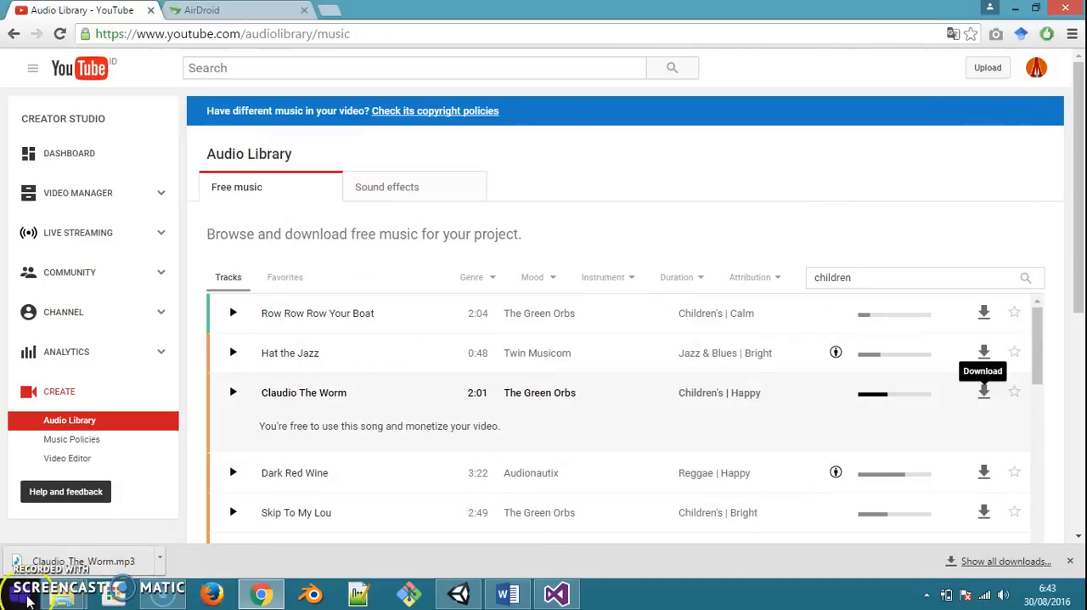
Paste the Claudio_The_Worm MP3 into the AR Animasi project's Assets > Resources folder in File Explorer
mouse_move(60, 597)
left_click(280, 510)
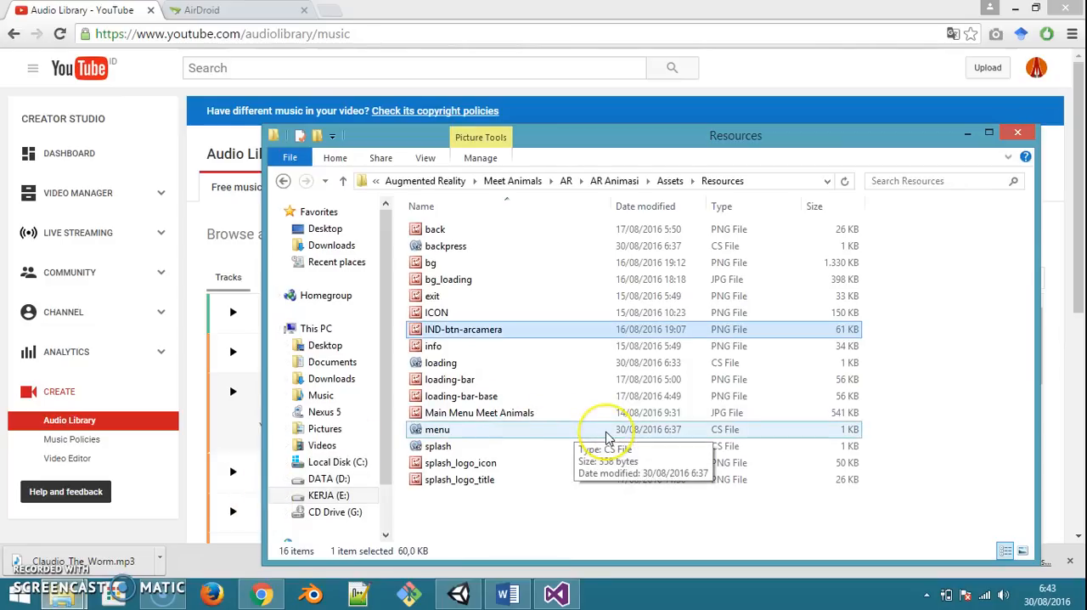
key("ctrl+v")
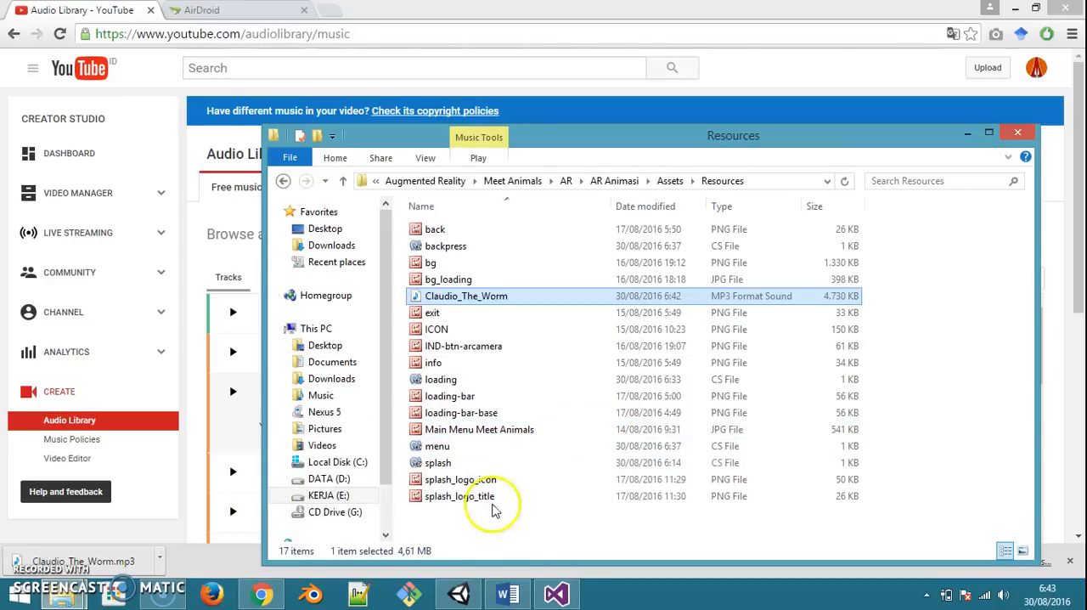
Switch to Unity and create an empty game object named load_music in the main_menu scene
left_click(460, 595)
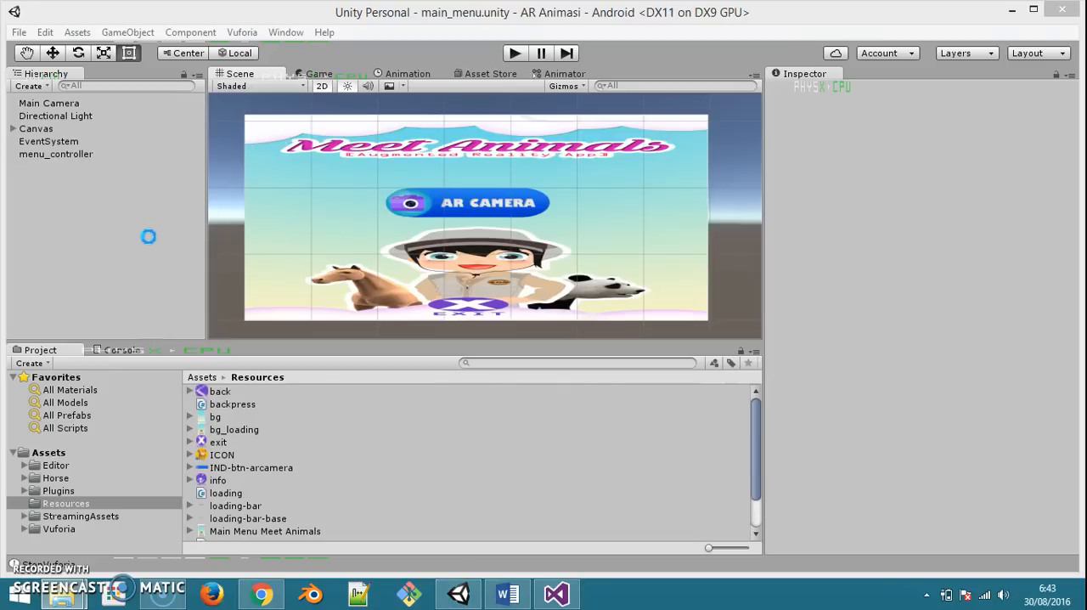
left_click(186, 292)
left_click(37, 155)
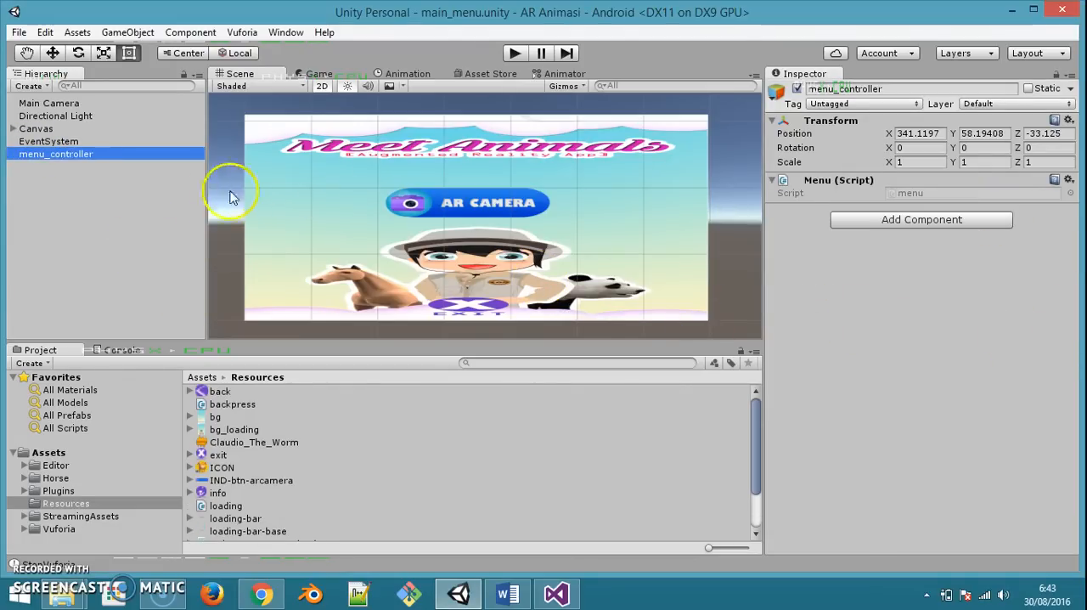
left_click(99, 223)
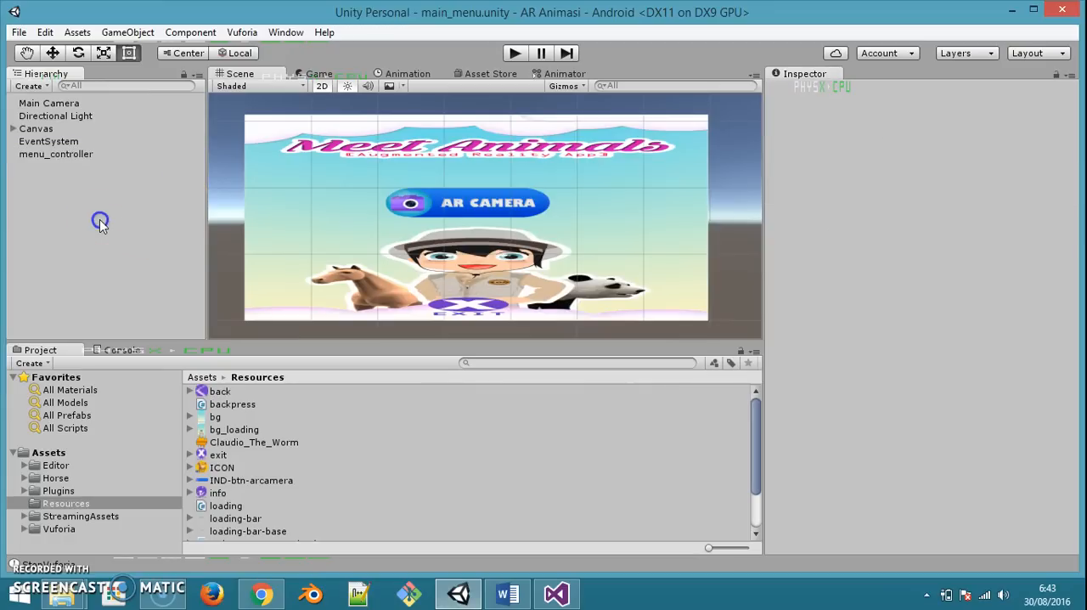
right_click(36, 216)
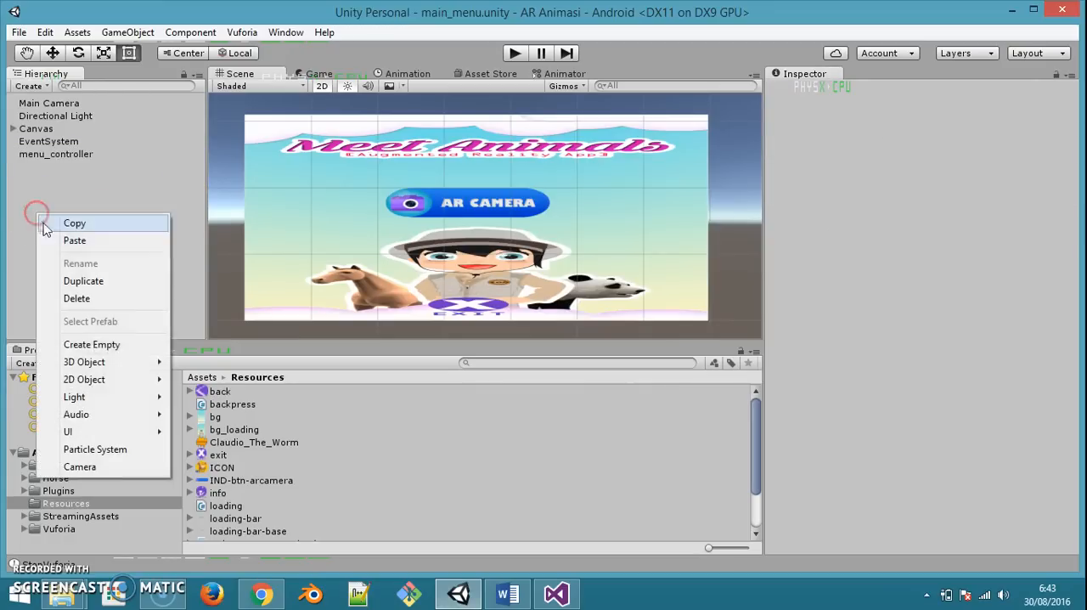
left_click(107, 343)
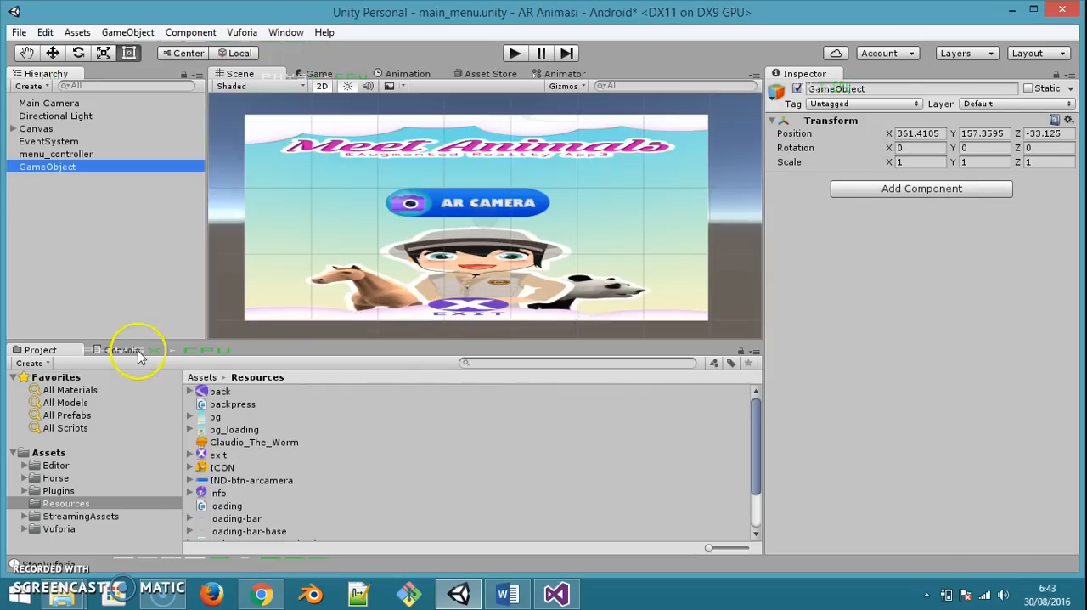
left_click(97, 280)
left_click(64, 167)
key("F2")
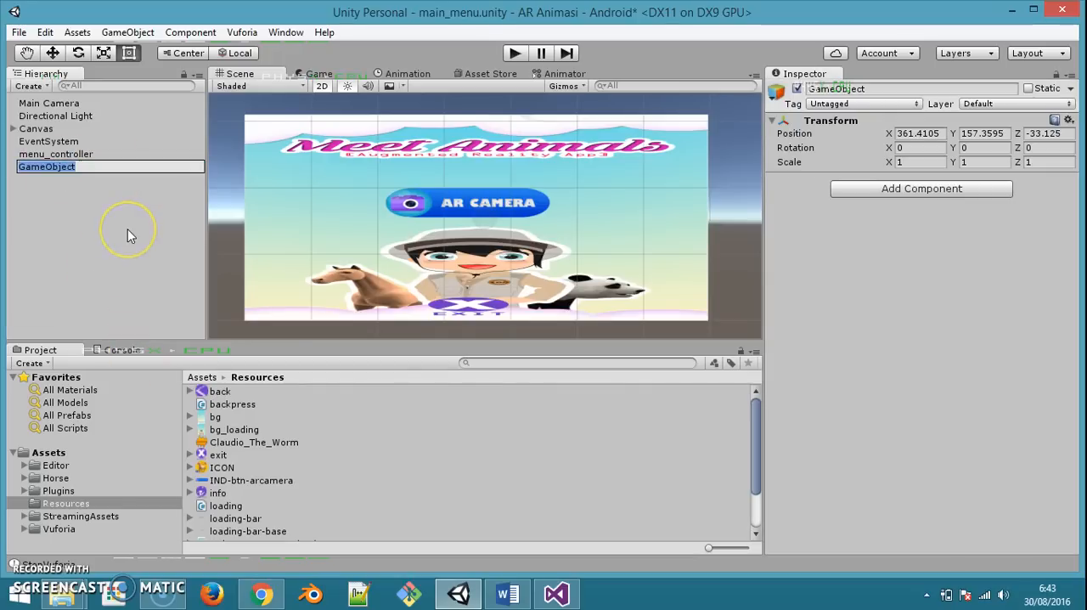
type("load_music")
key("Return")
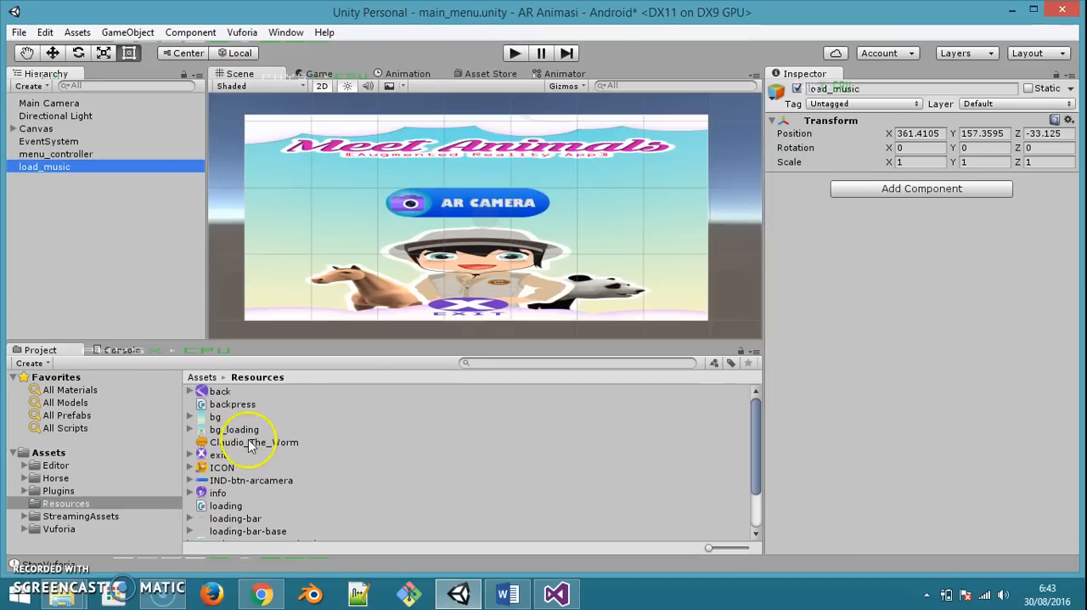
Attach the Claudio_The_Worm clip to load_music as a looping audio source, save the scene and test it in play mode
left_click_drag(264, 443, 47, 167)
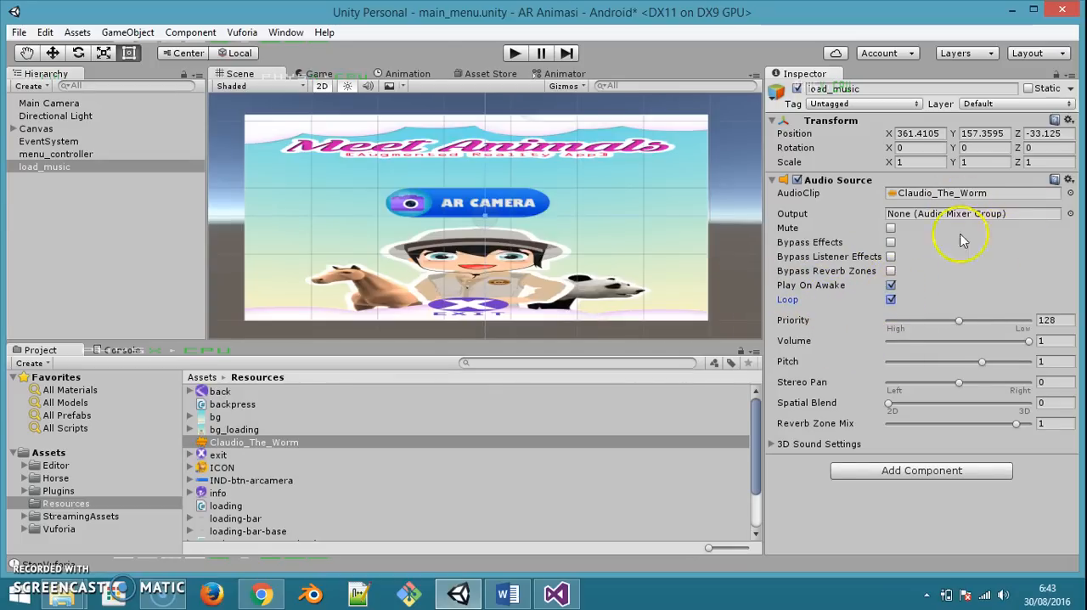
key("ctrl+s")
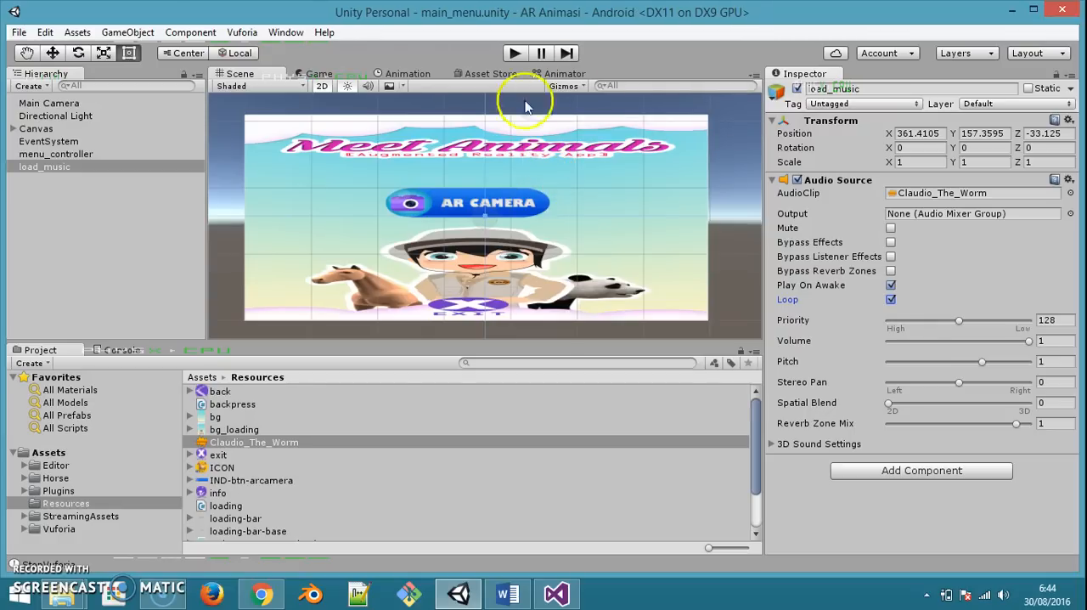
left_click(514, 52)
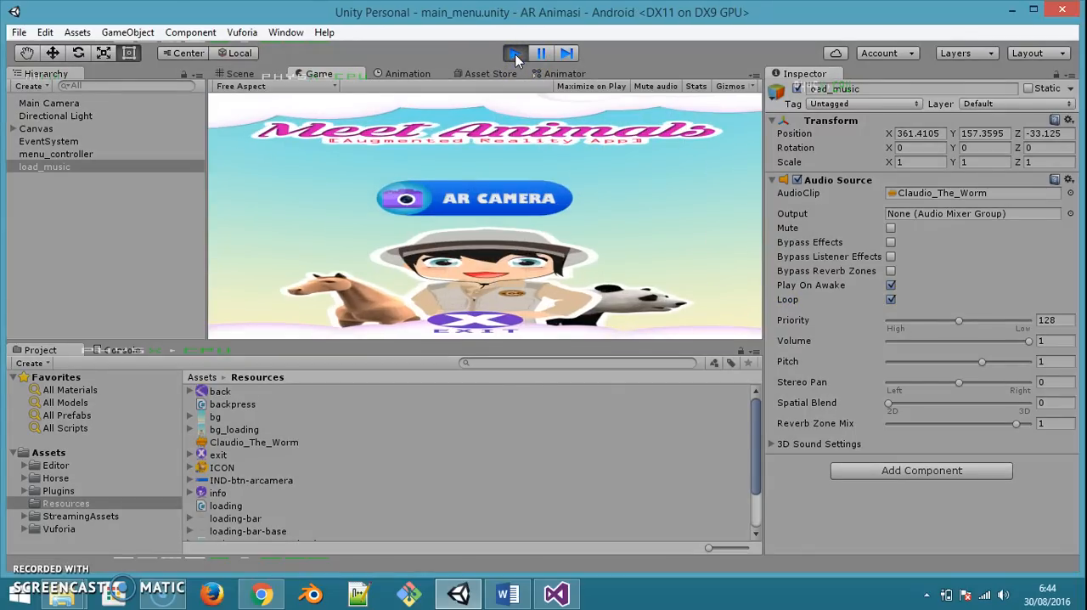
left_click(515, 54)
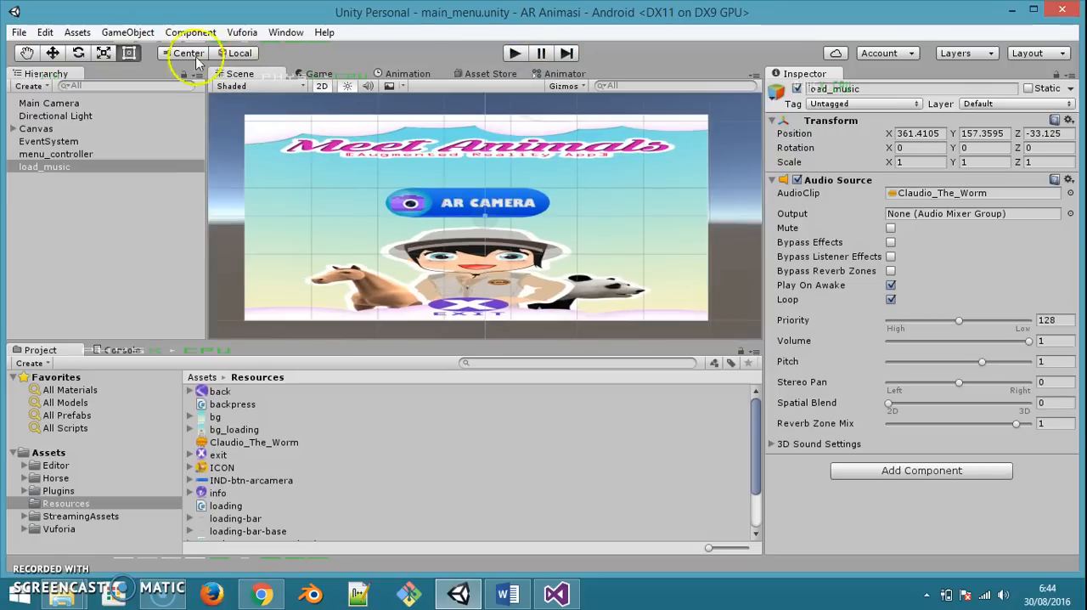
Open the Android player settings from the build settings and set the company name to Maballo NET
left_click(17, 34)
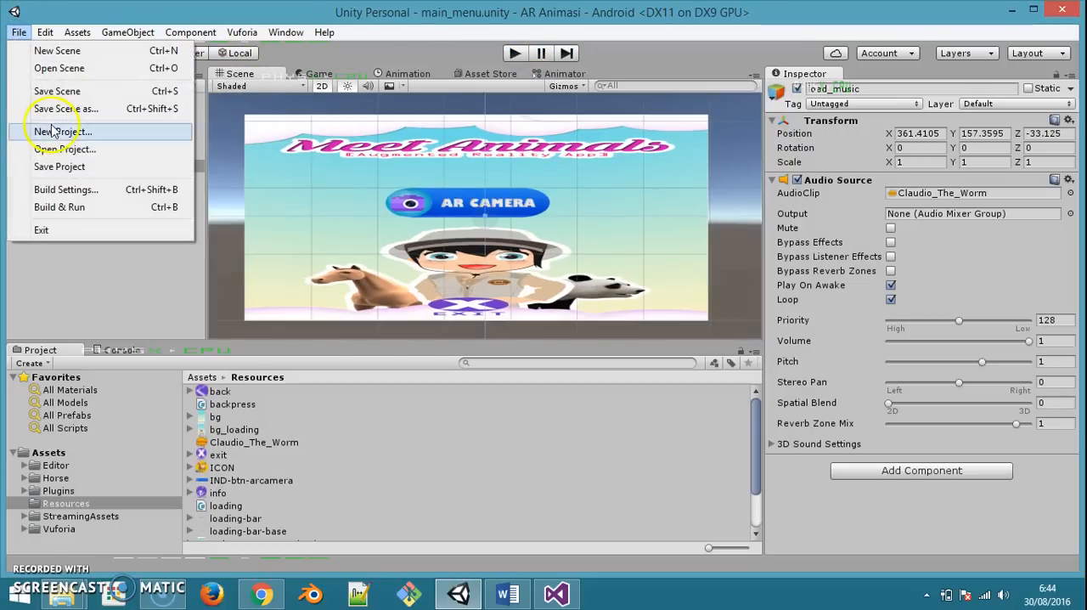
left_click(66, 189)
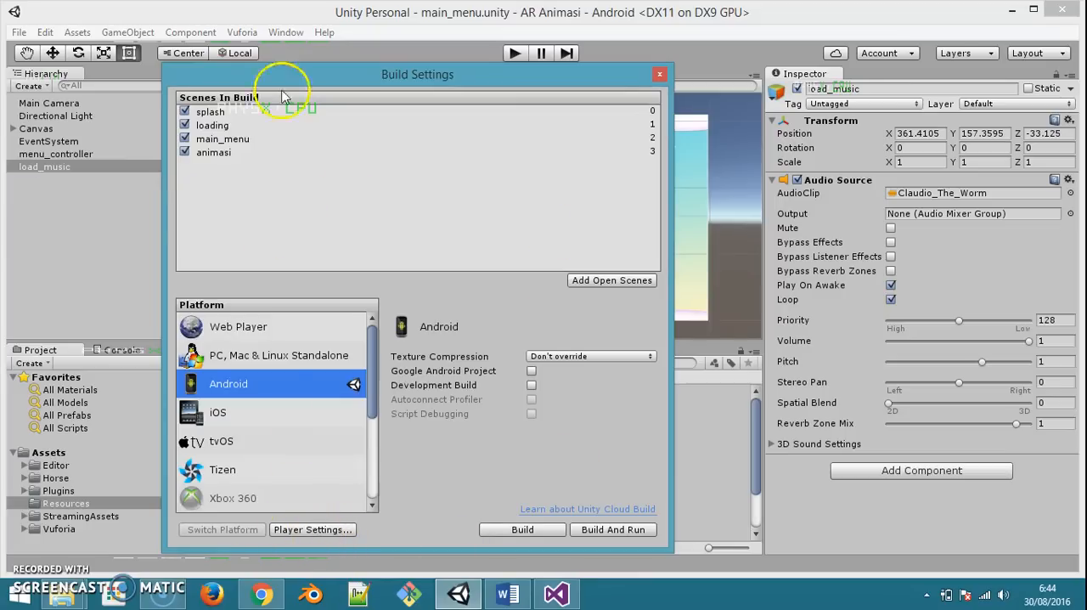
left_click(321, 530)
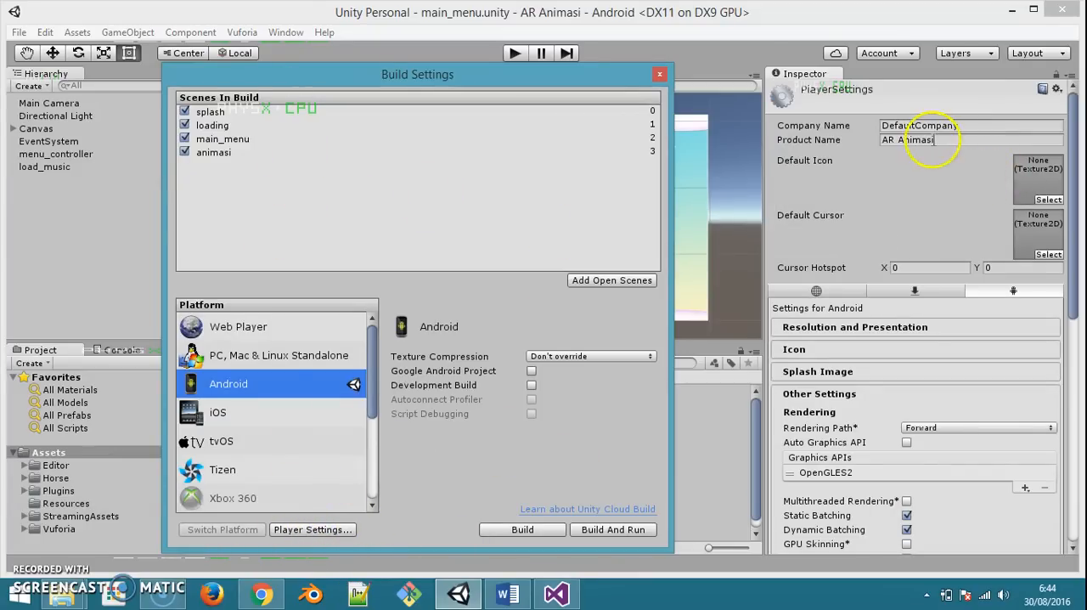
left_click(938, 139)
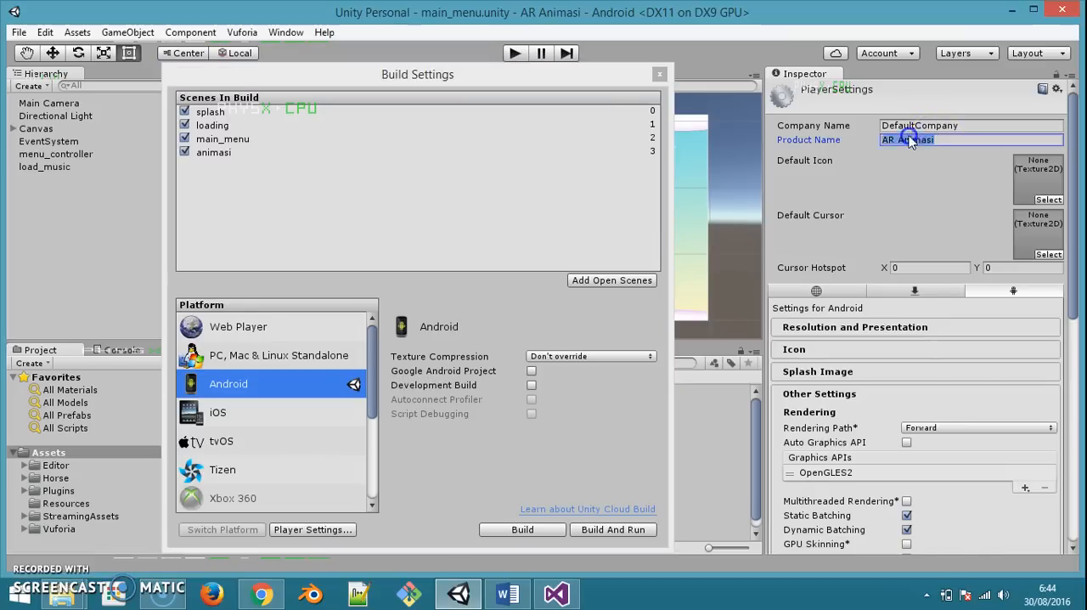
left_click(952, 128)
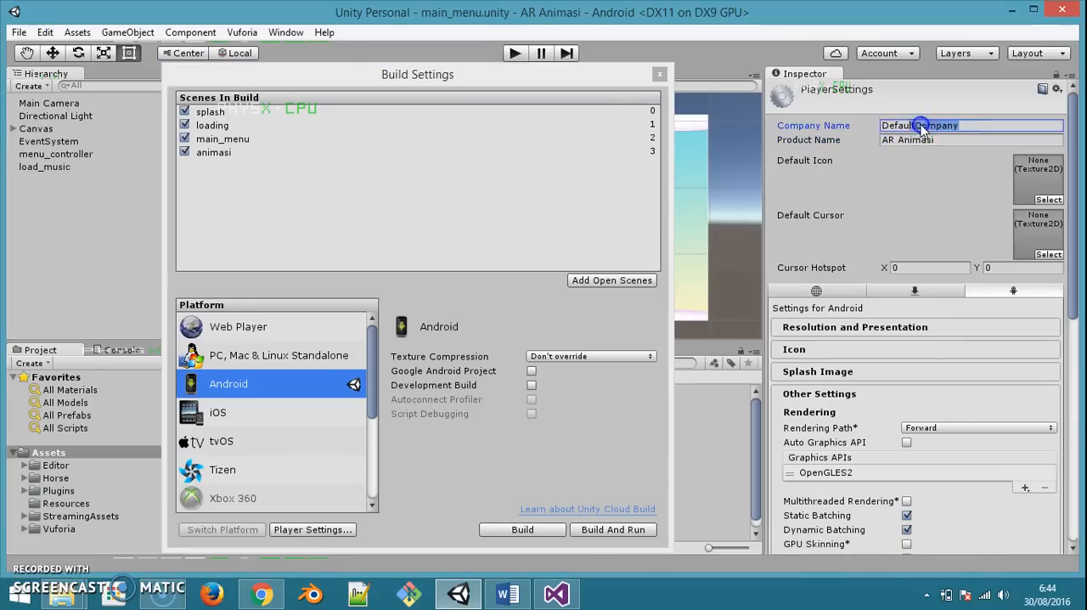
type("Maba")
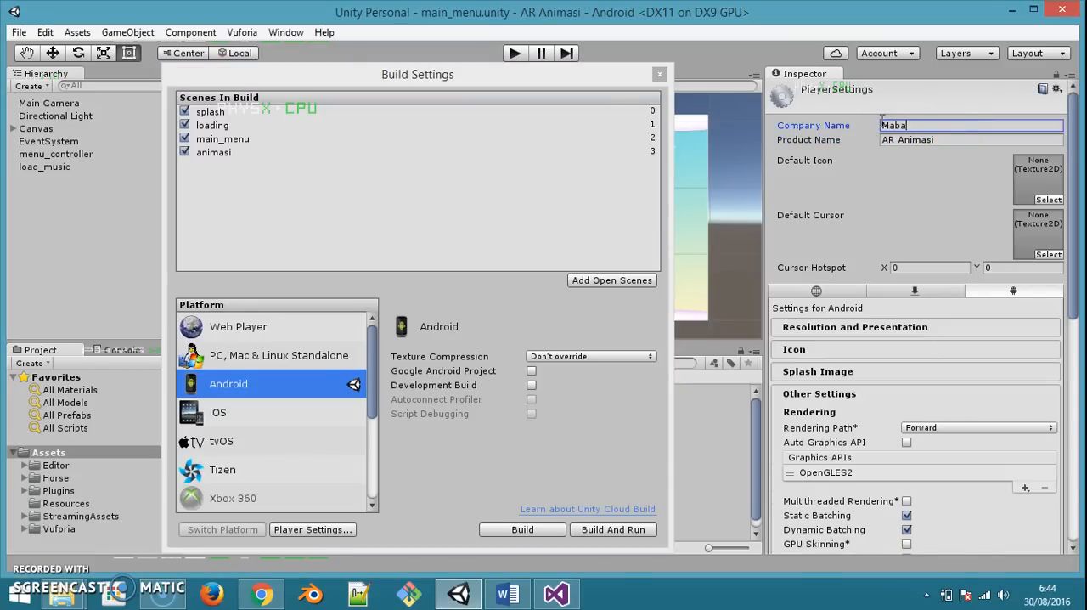
type("llo NET")
Assign the ICON texture as the app's default icon
left_click(1042, 202)
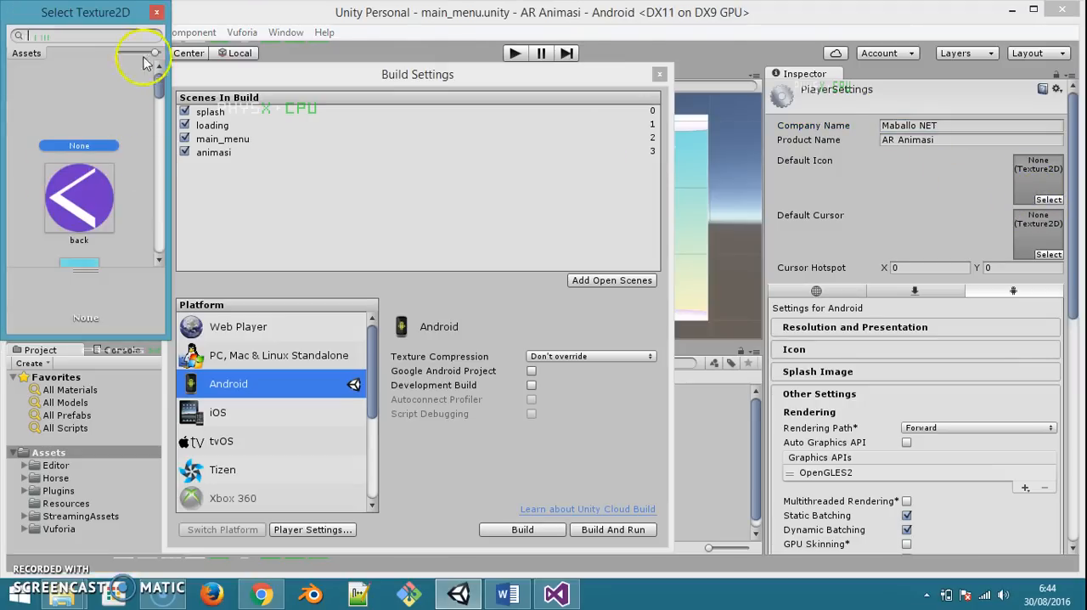
left_click_drag(160, 100, 162, 136)
left_click(89, 193)
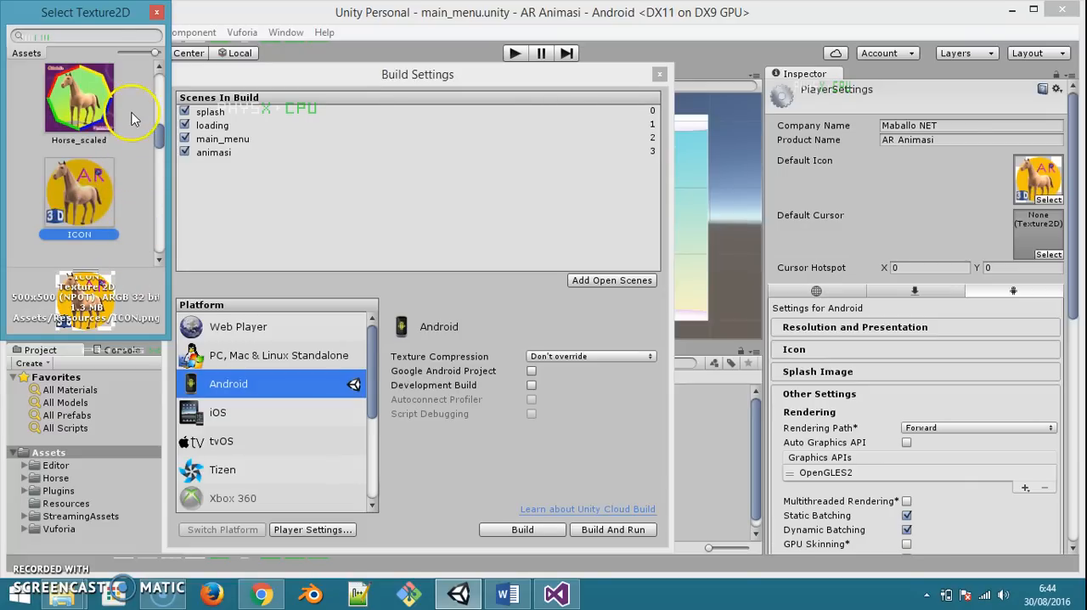
left_click(157, 14)
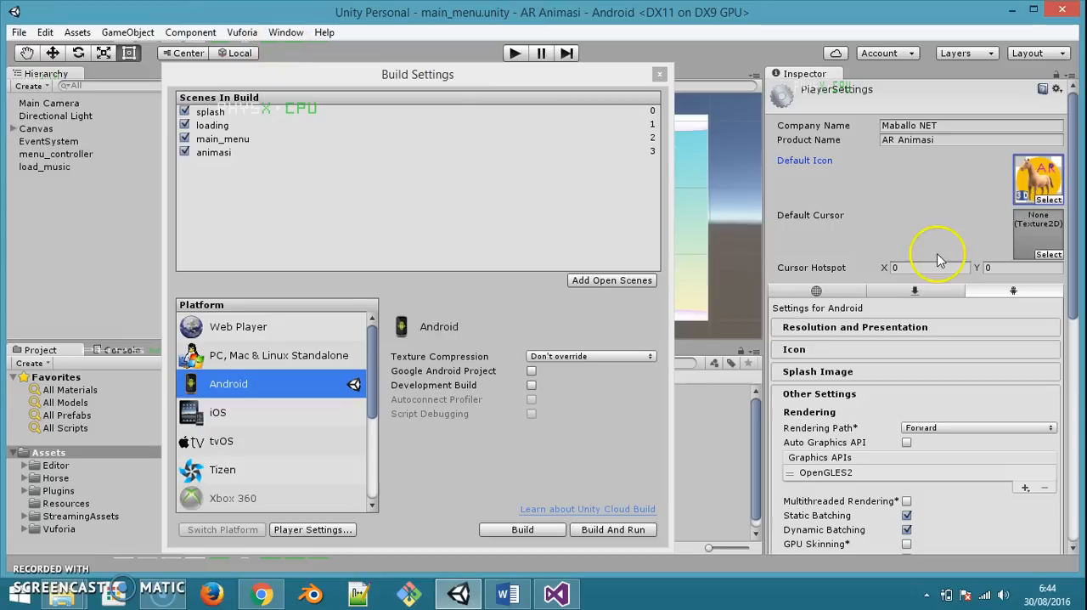
Examine the Android identification and configuration settings, particularly the bundle identifier
scroll(940, 349, "down", 3)
scroll(940, 348, "down", 3)
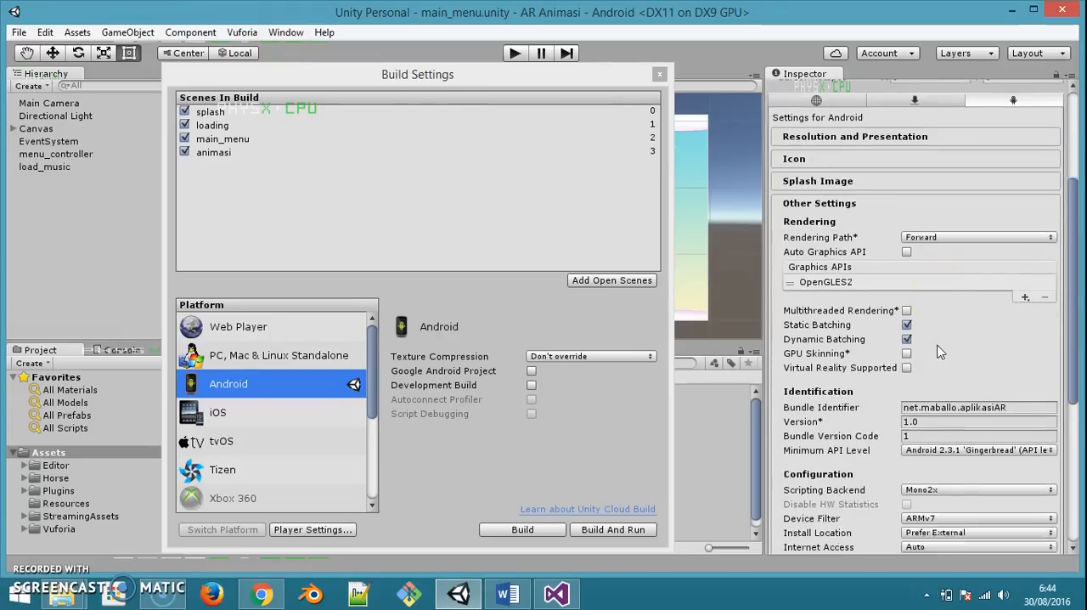
left_click(946, 360)
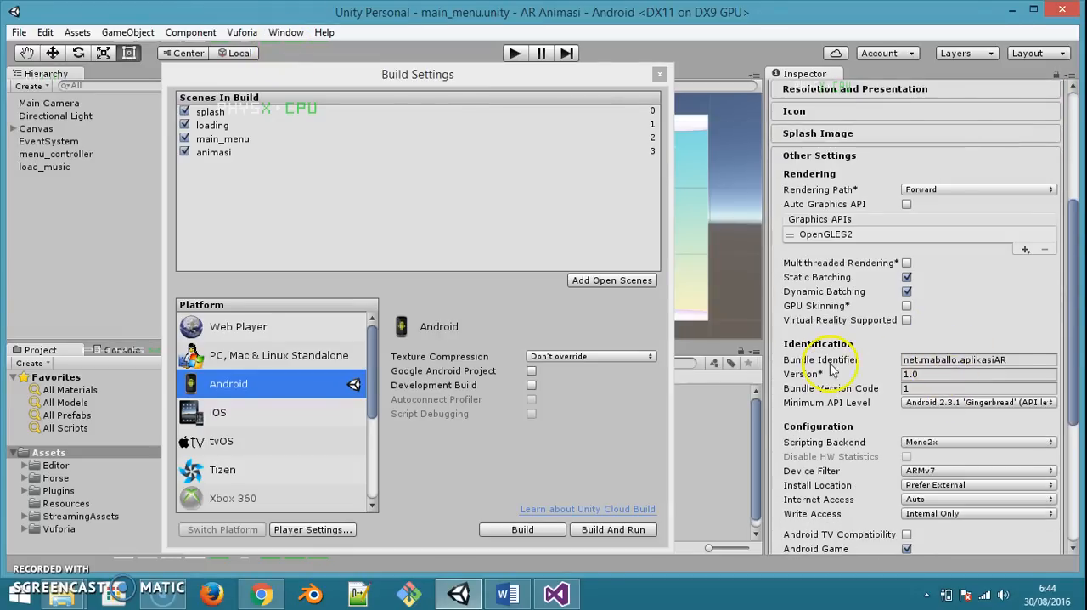
left_click_drag(1032, 359, 851, 353)
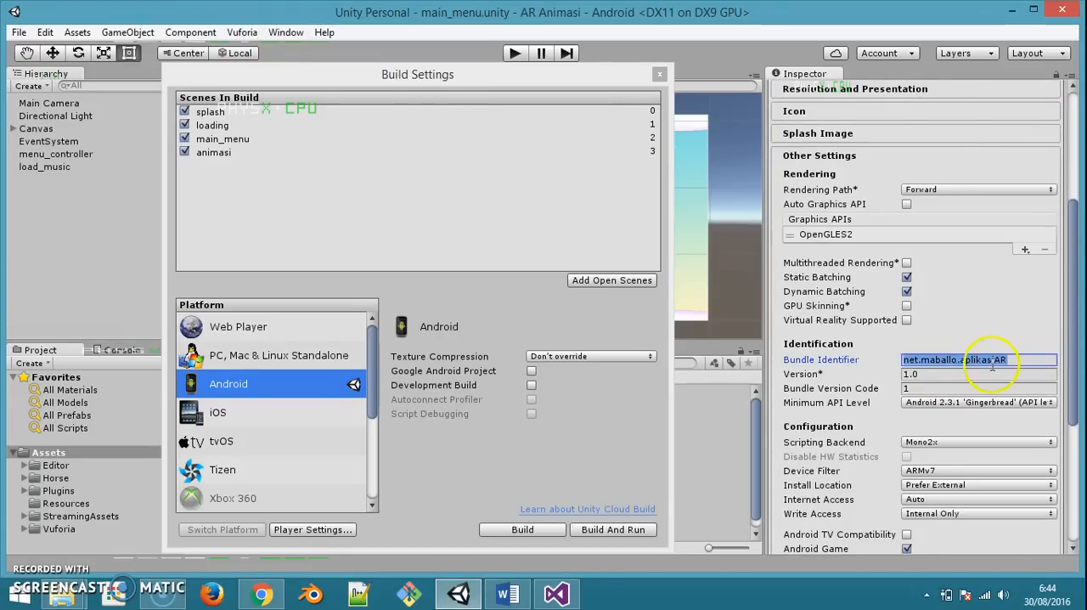
left_click(907, 360)
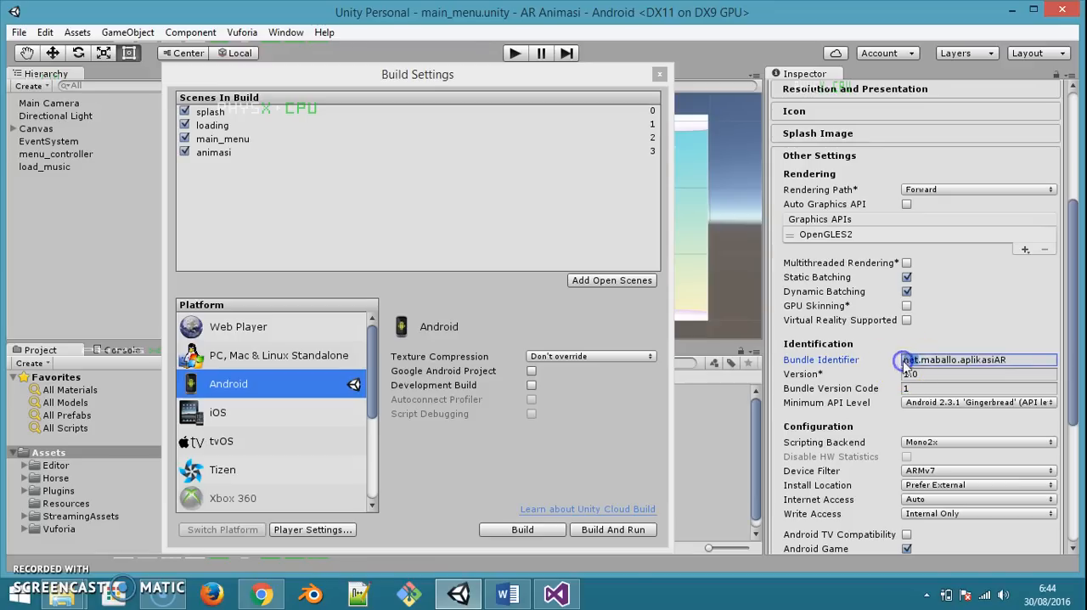
left_click(984, 360)
scroll(1015, 371, "down", 5)
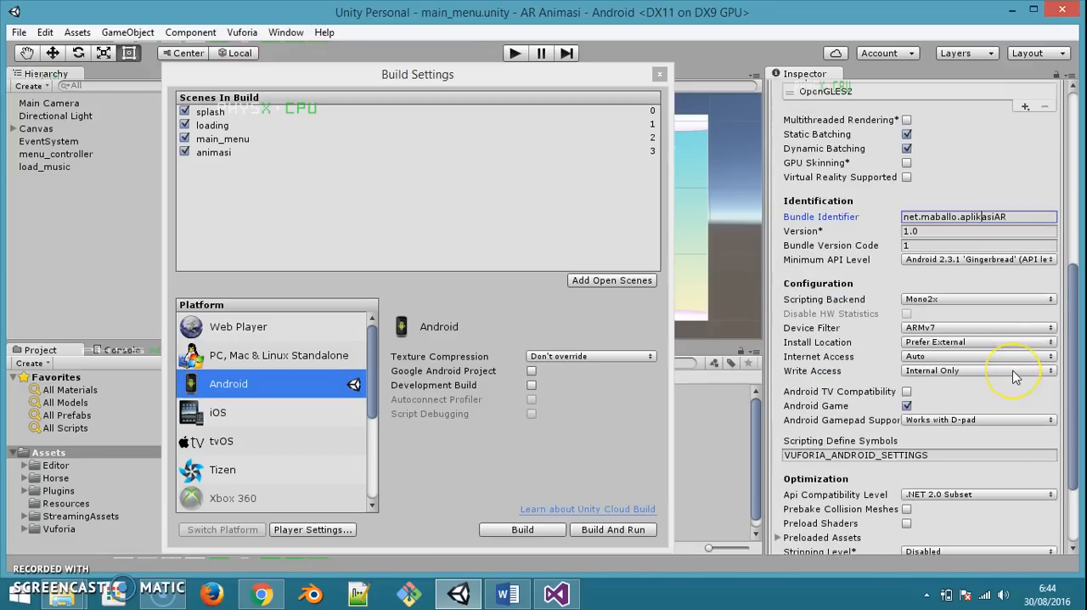
scroll(1015, 377, "up", 6)
Build and run the Android app, saving the APK as aplikasiAR in the AR Animasi folder
left_click(605, 533)
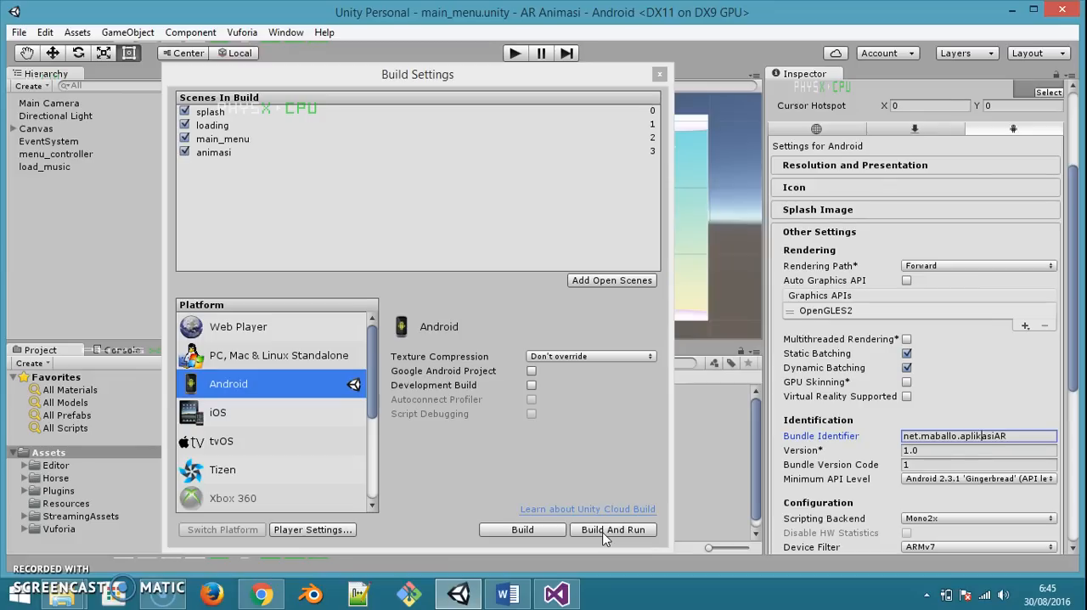
left_click(605, 534)
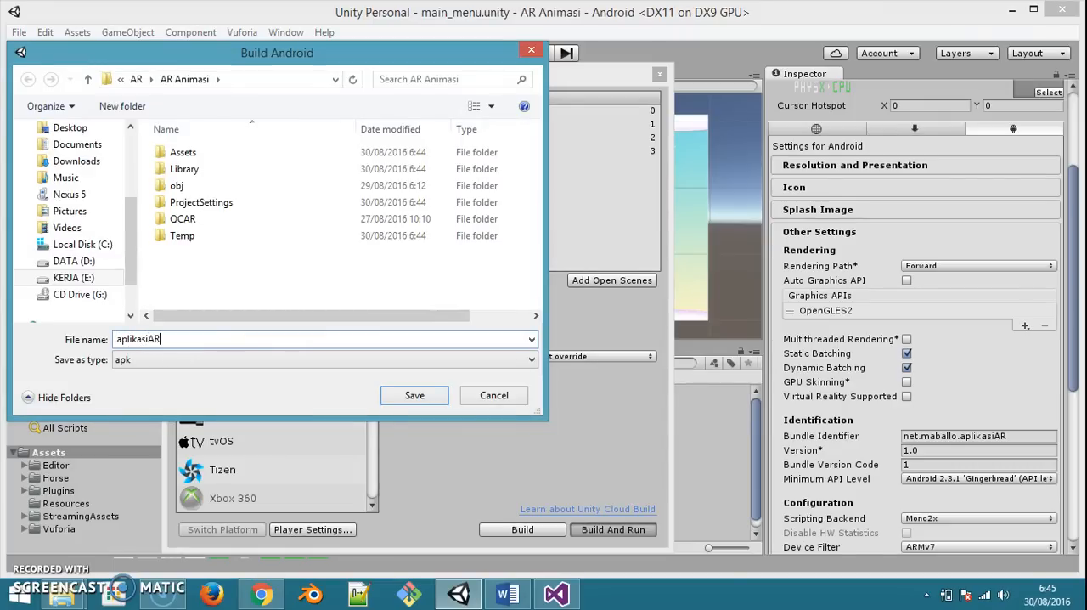
key("Return")
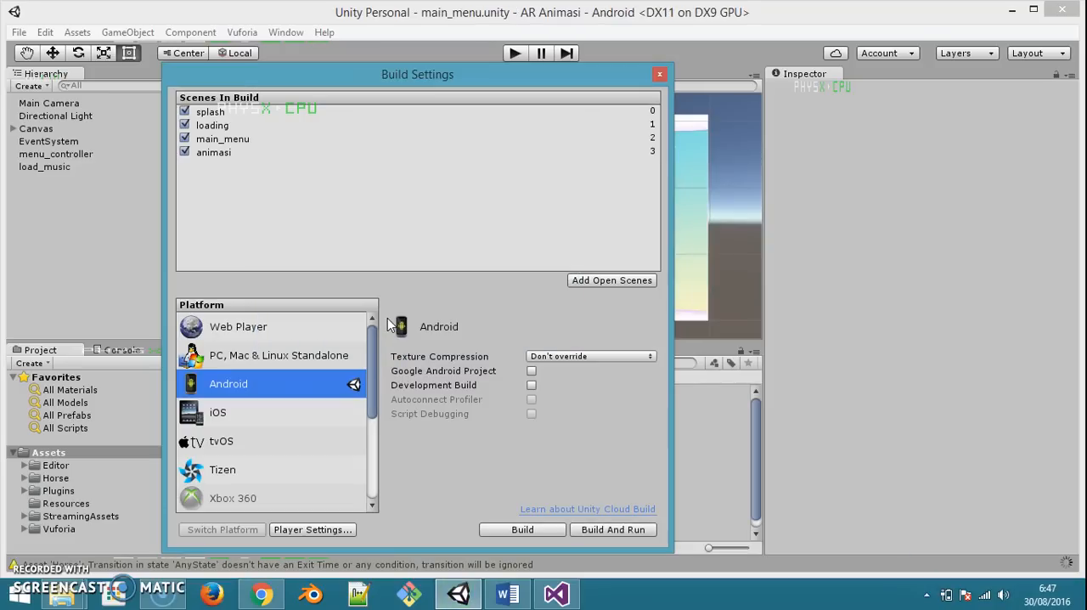
Switch to AirDroid in Chrome and inspect the AR Camera and Exit buttons on the phone's mirrored main menu
left_click(279, 602)
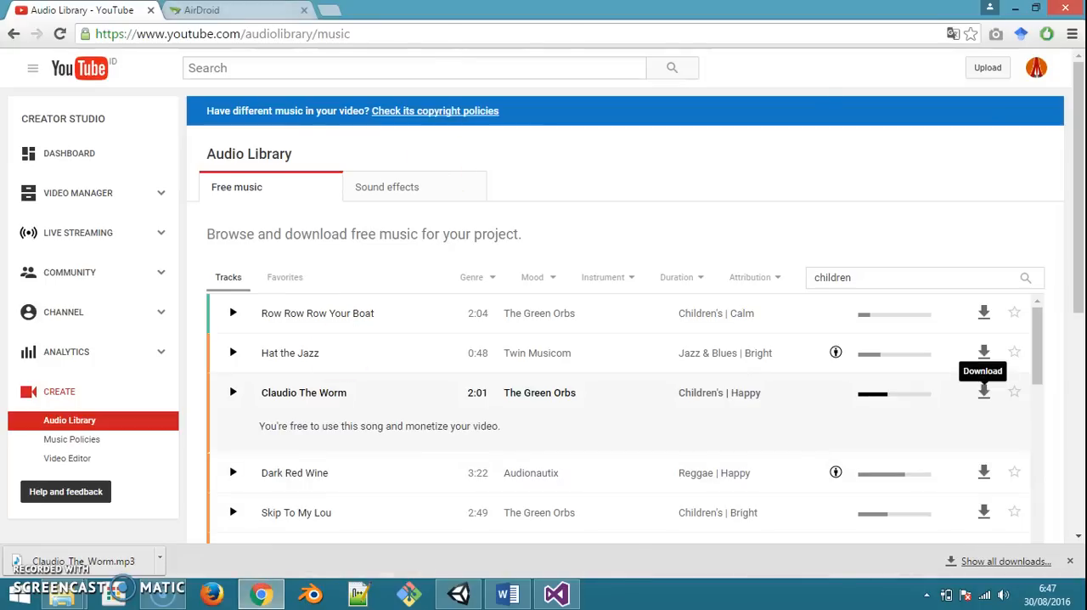
key("ctrl+Tab")
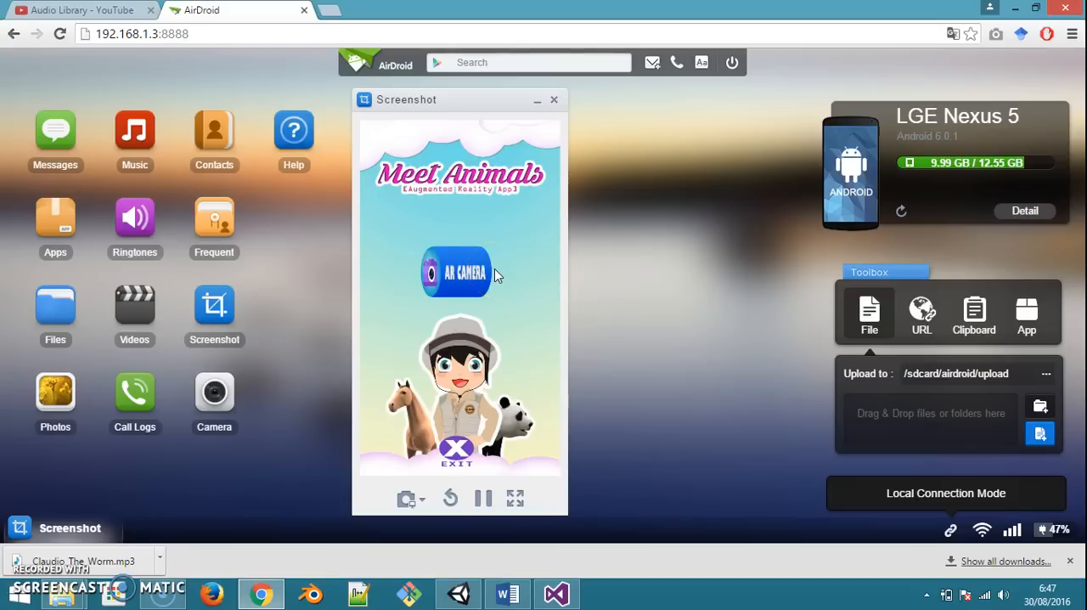
left_click(461, 279)
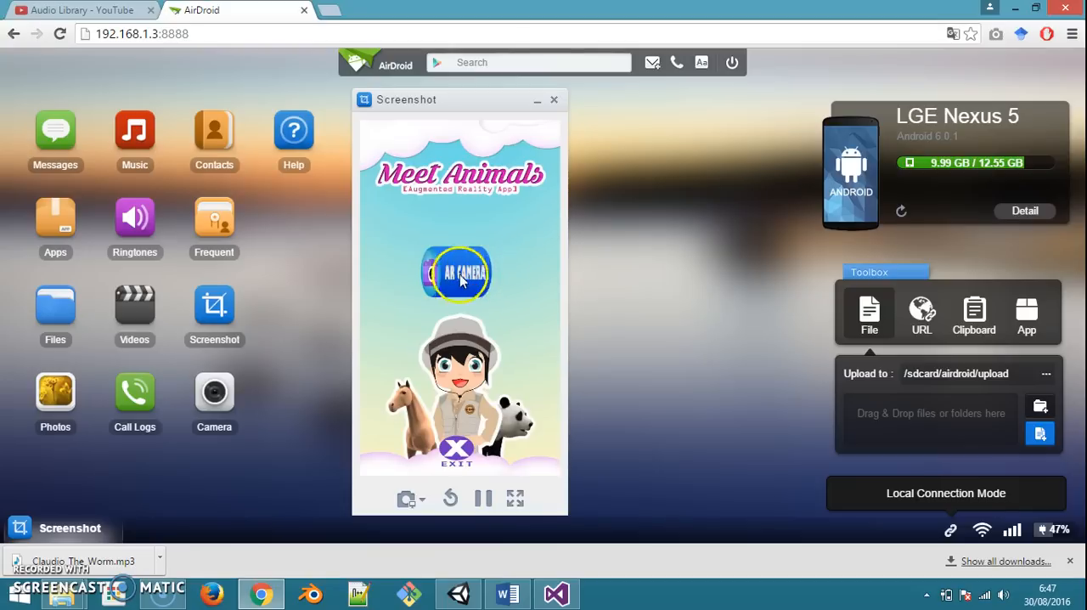
left_click(456, 454)
left_click(457, 456)
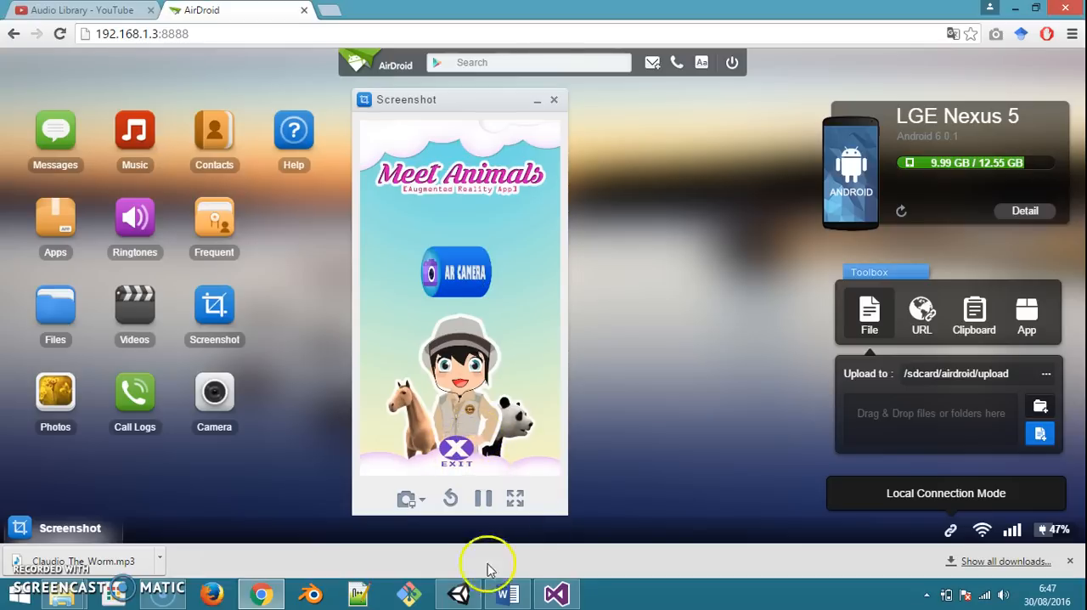
Return to Unity and close the Build Settings window
left_click(460, 592)
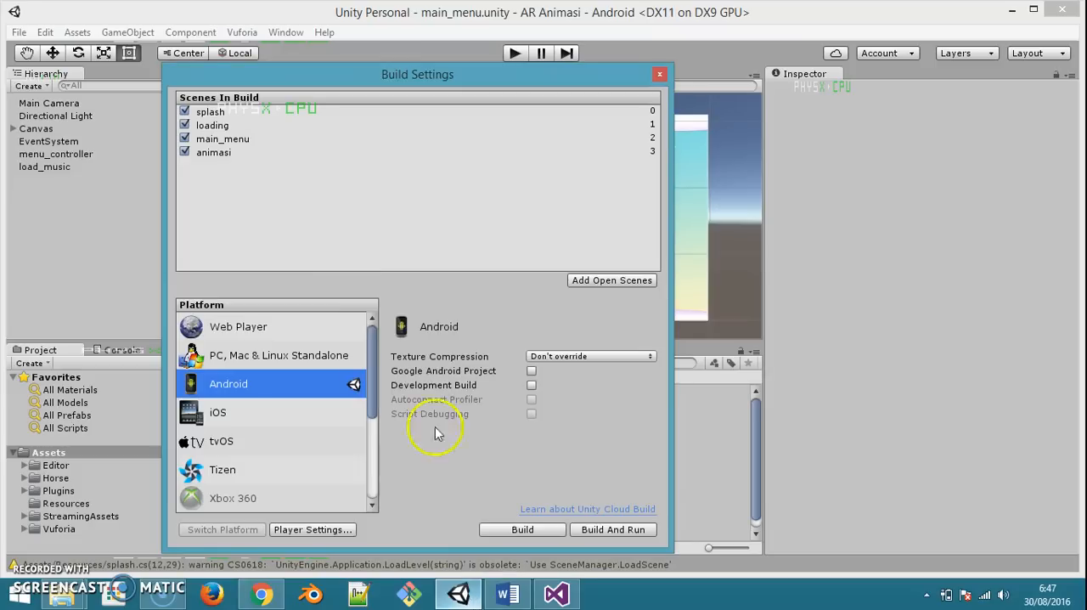
left_click(660, 74)
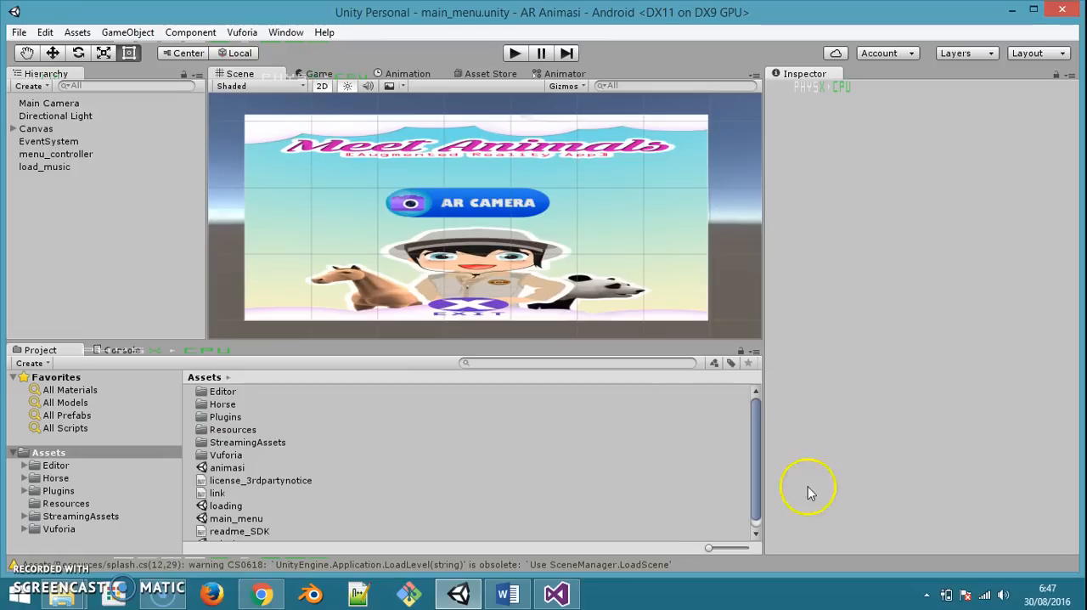
Shrink the exit button near the bottom of the menu and fit its anchors around it, at about X 0.425–0.541 and Y 0.010–0.077
left_click(471, 314)
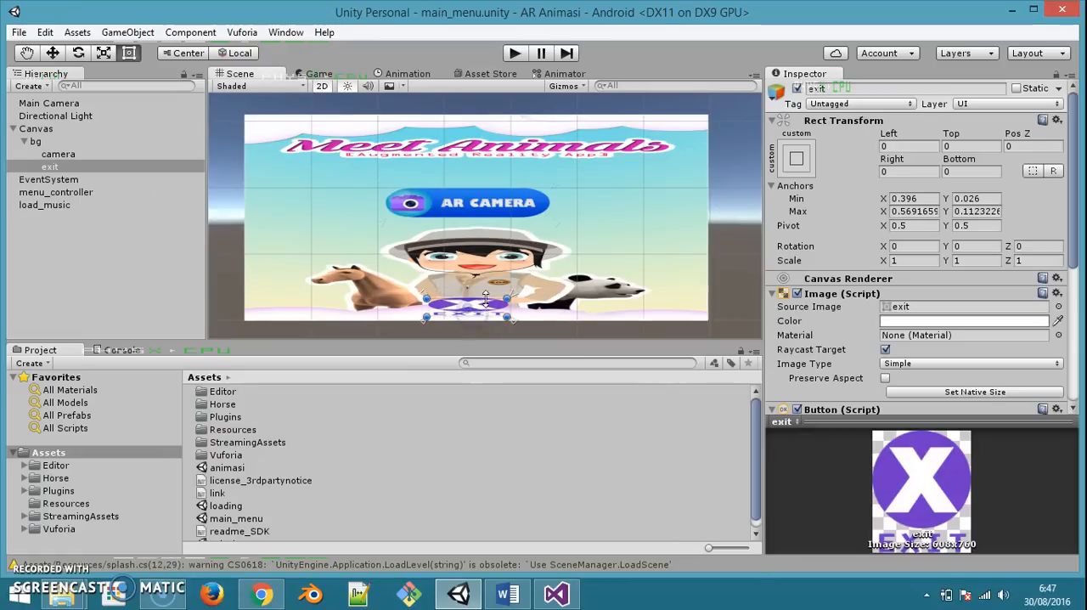
left_click_drag(507, 301, 466, 316)
scroll(468, 311, "up", 6)
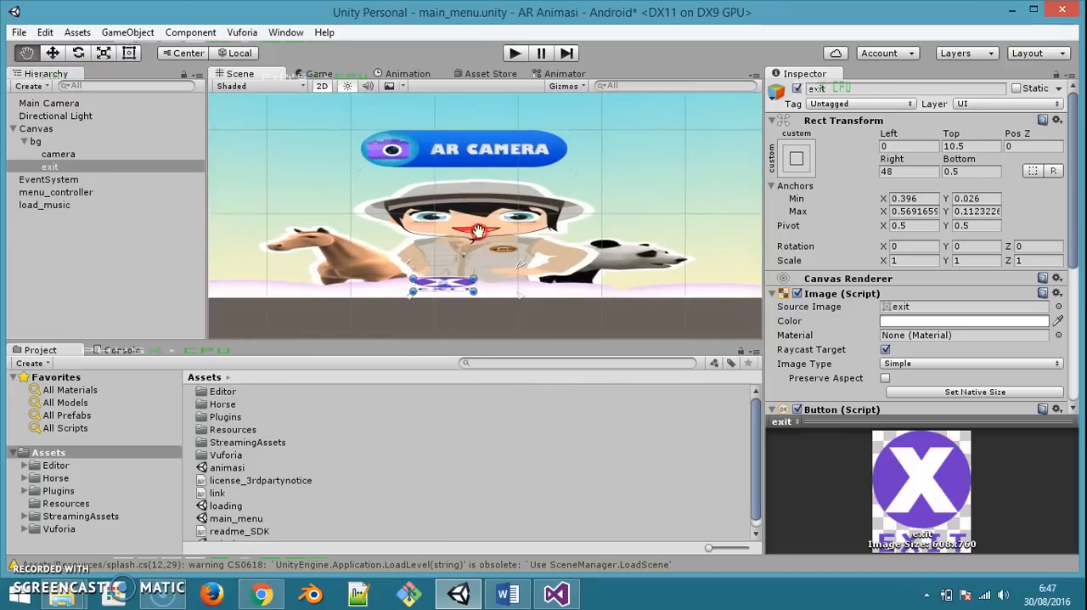
scroll(425, 250, "up", 5)
right_click_drag(434, 256, 444, 236)
left_click_drag(455, 261, 485, 261)
left_click_drag(551, 286, 522, 254)
left_click_drag(438, 268, 443, 269)
left_click_drag(376, 250, 400, 258)
left_click_drag(401, 259, 404, 261)
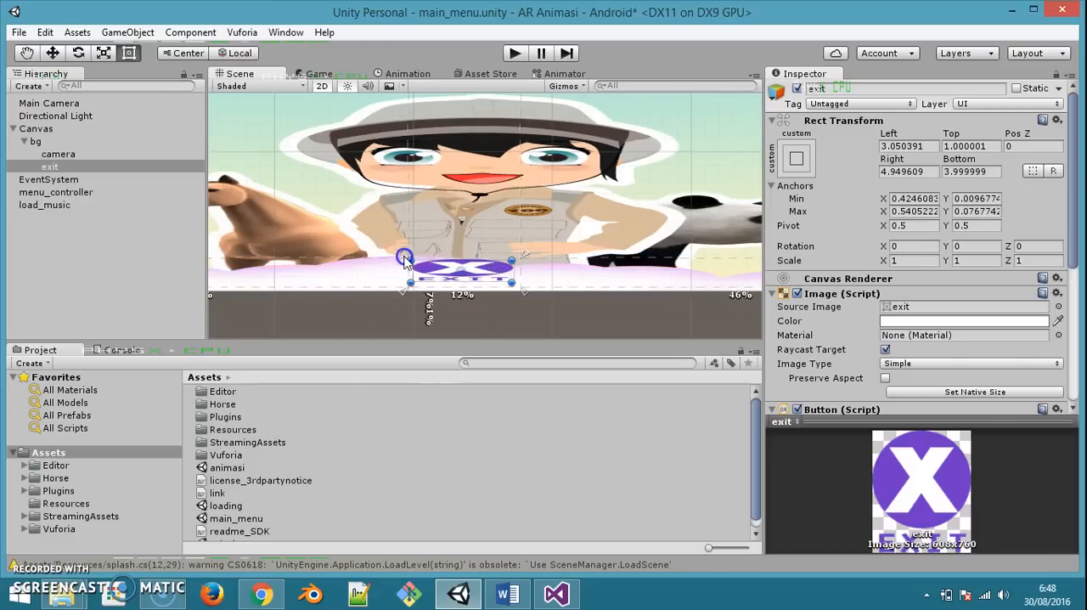
Set the exit button's Left, Top, Right and Bottom offsets to 0 so it fills its anchors
left_click(888, 146)
type("0")
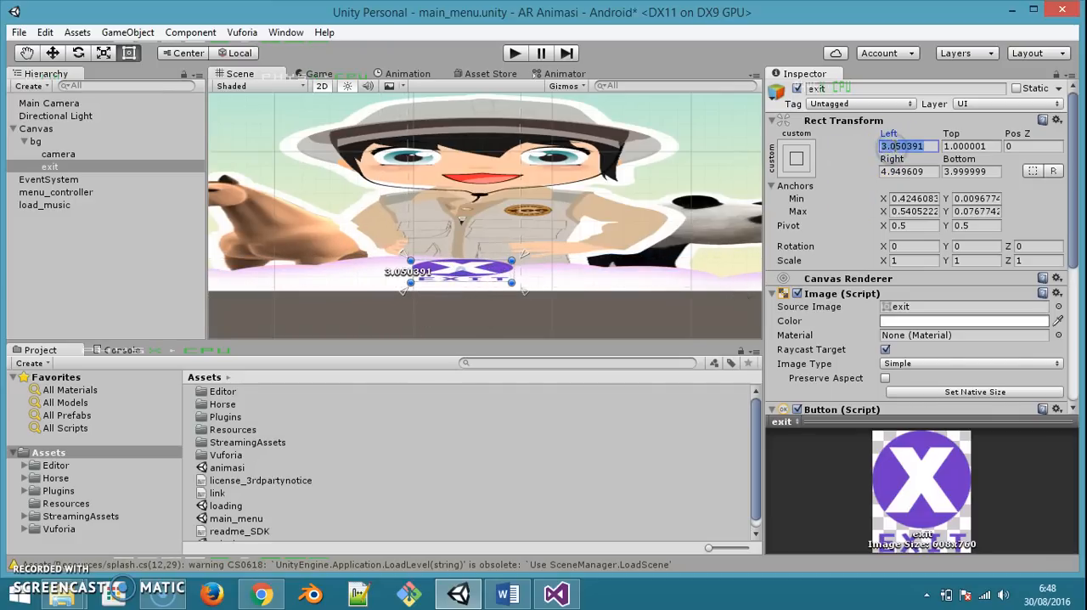
key("Tab")
type("0")
key("Tab")
key("Tab")
type("0")
key("Tab")
type("0")
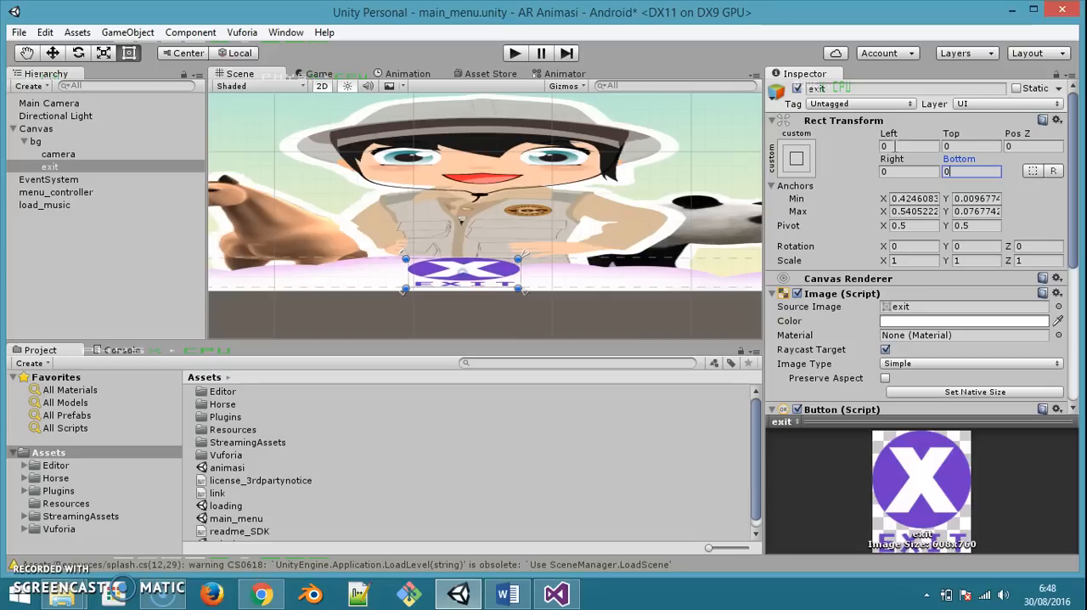
scroll(557, 280, "up", 3)
scroll(540, 222, "down", 4)
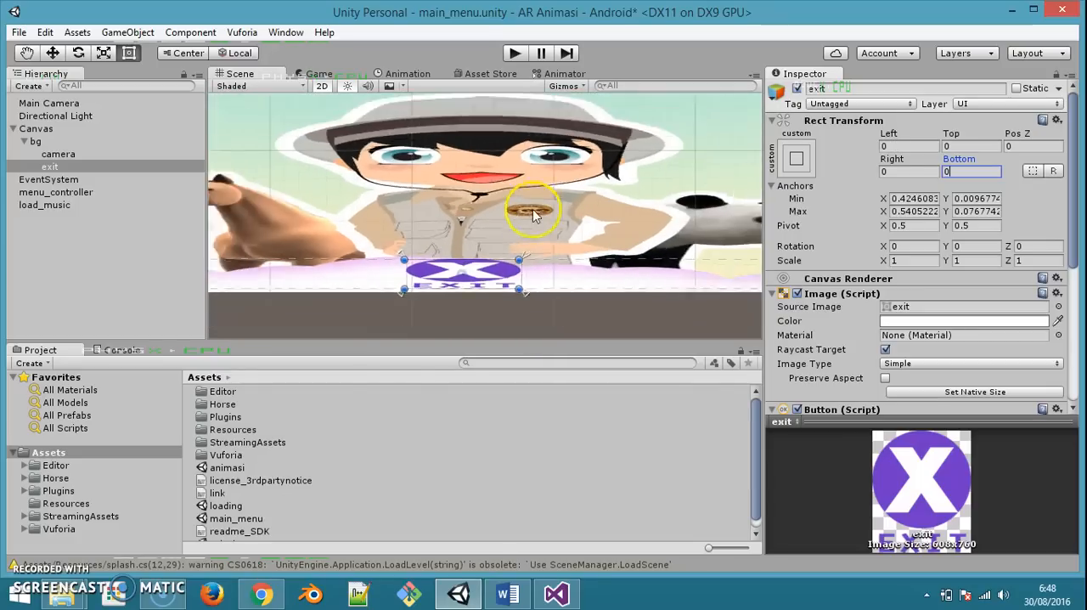
Widen the anchors of the AR Camera button on both sides to about X 0.212–0.692, with the upper anchors at about Y 0.648
middle_click_drag(539, 182, 532, 251)
left_click(528, 164)
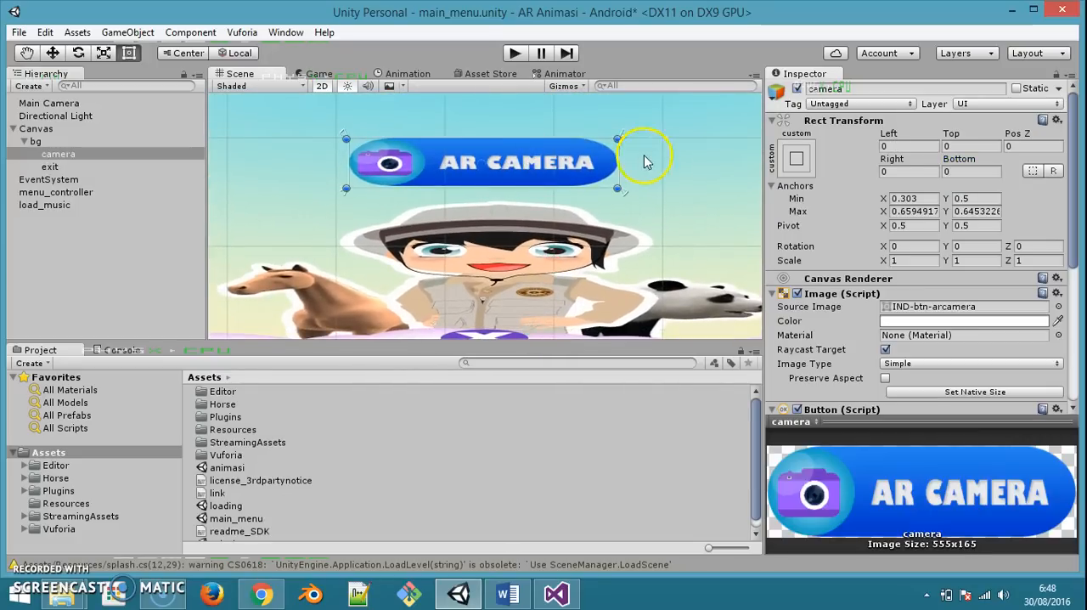
left_click_drag(627, 144, 656, 133)
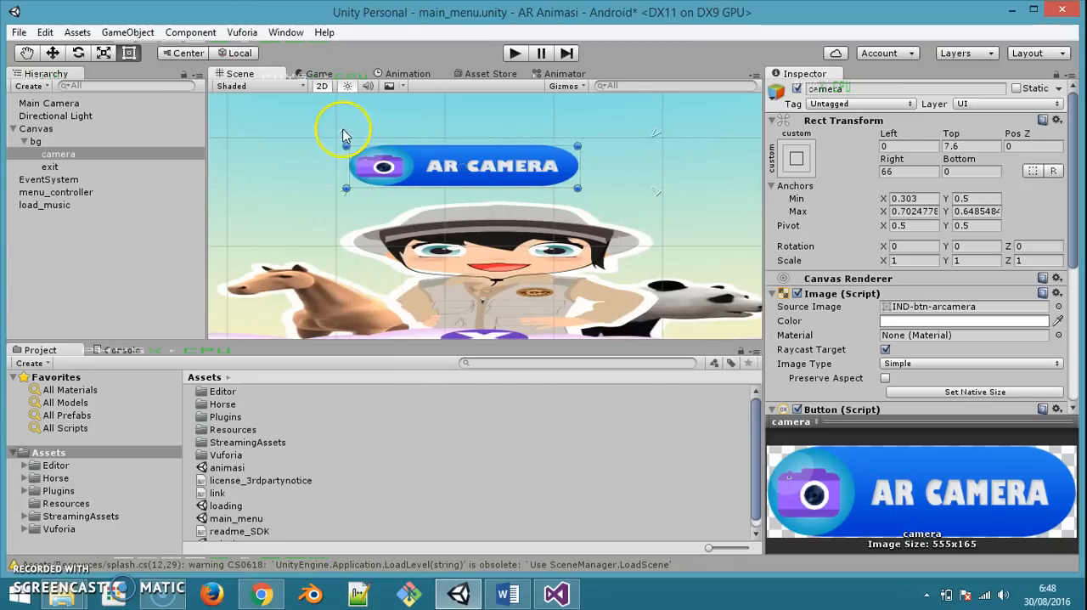
left_click(336, 139)
left_click(386, 163)
left_click_drag(340, 138, 273, 134)
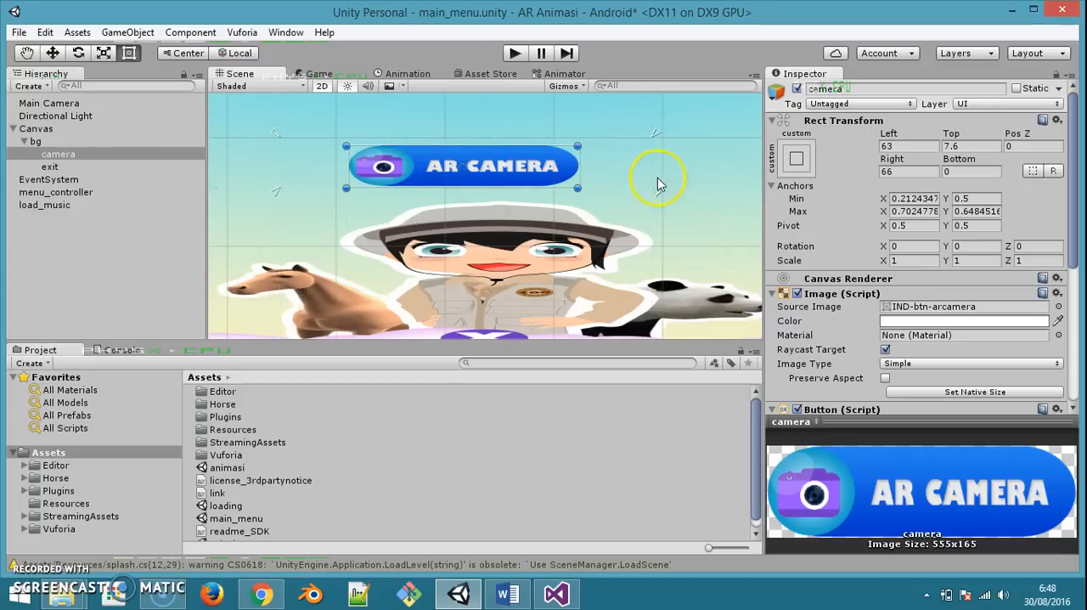
left_click_drag(657, 191, 650, 193)
Set the AR Camera button's Left, Top, Right and Bottom offsets to 0 and save the scene
left_click(899, 146)
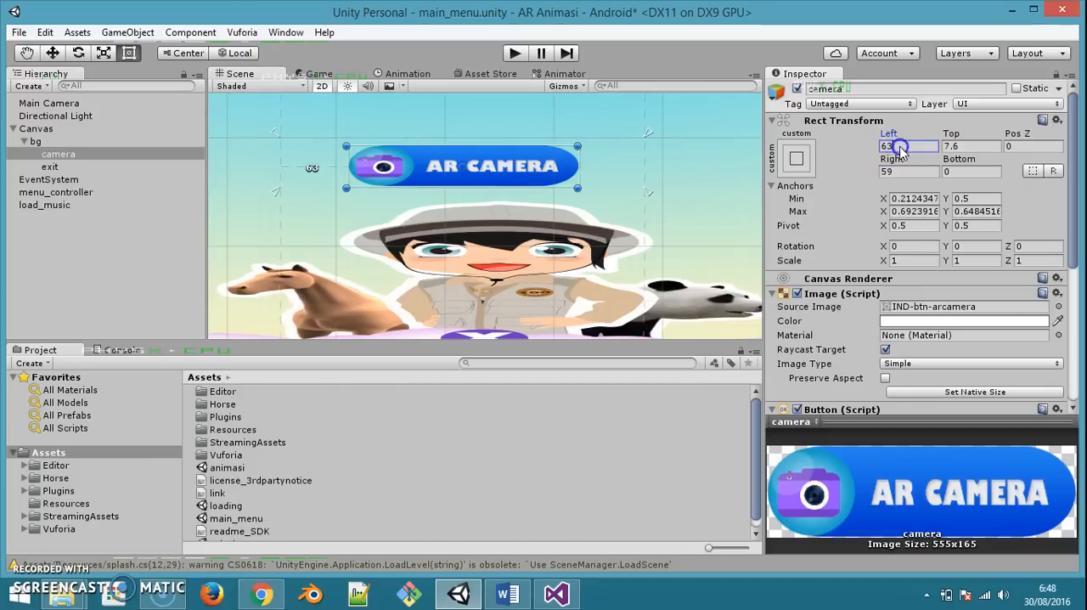
type("0")
key("Tab")
type("0")
key("Tab")
key("Tab")
type("0")
key("Tab")
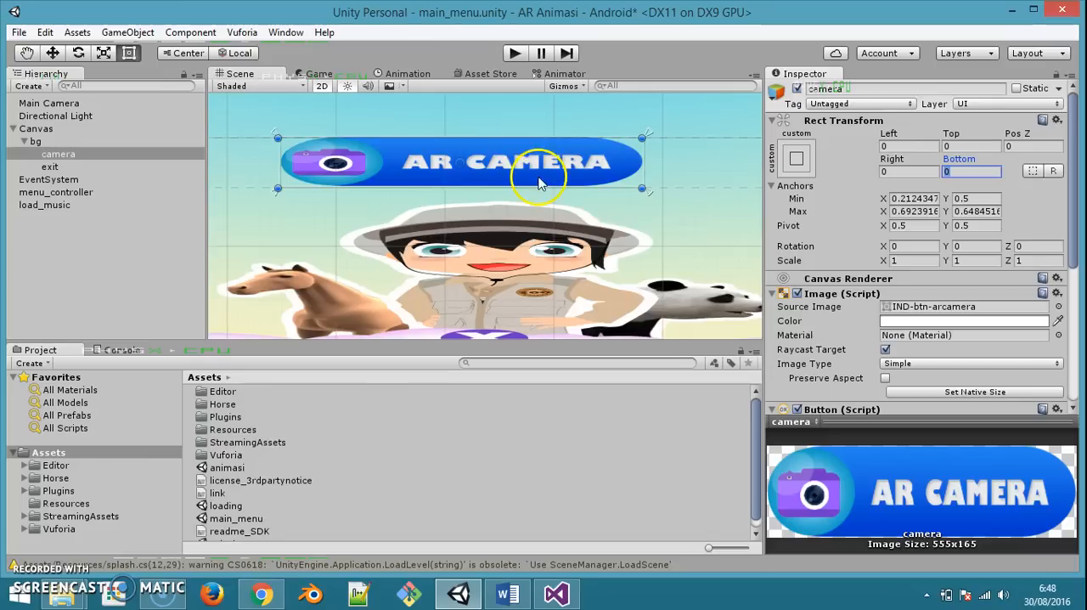
key("ctrl+s")
Centre the widened AR Camera button under the title and realign its anchors to about X 0.242–0.722 and Y 0.5–0.655
scroll(566, 185, "down", 3)
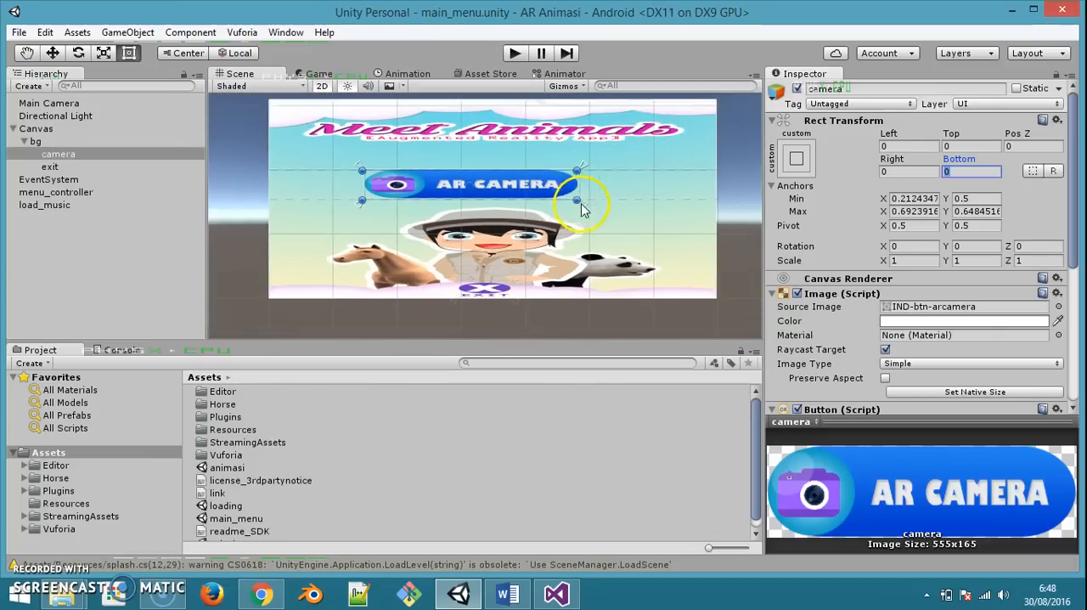
left_click_drag(551, 197, 565, 179)
left_click(389, 175)
left_click_drag(341, 161, 359, 161)
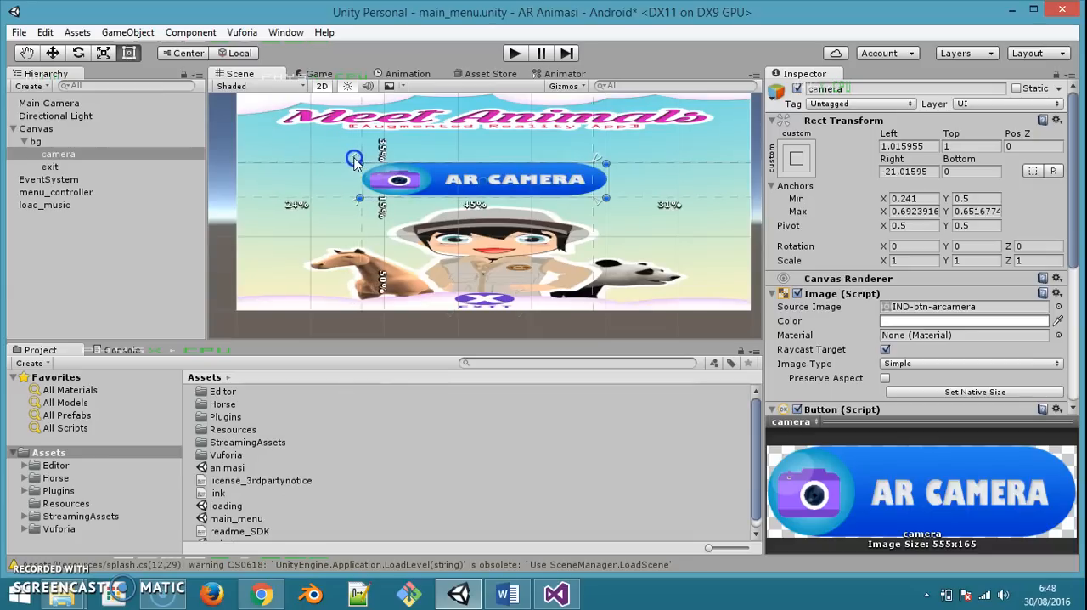
left_click(598, 162)
left_click_drag(599, 162, 613, 159)
Zero all four offsets of the recentred AR Camera button so it matches its new anchors
left_click(907, 143)
double_click(912, 150)
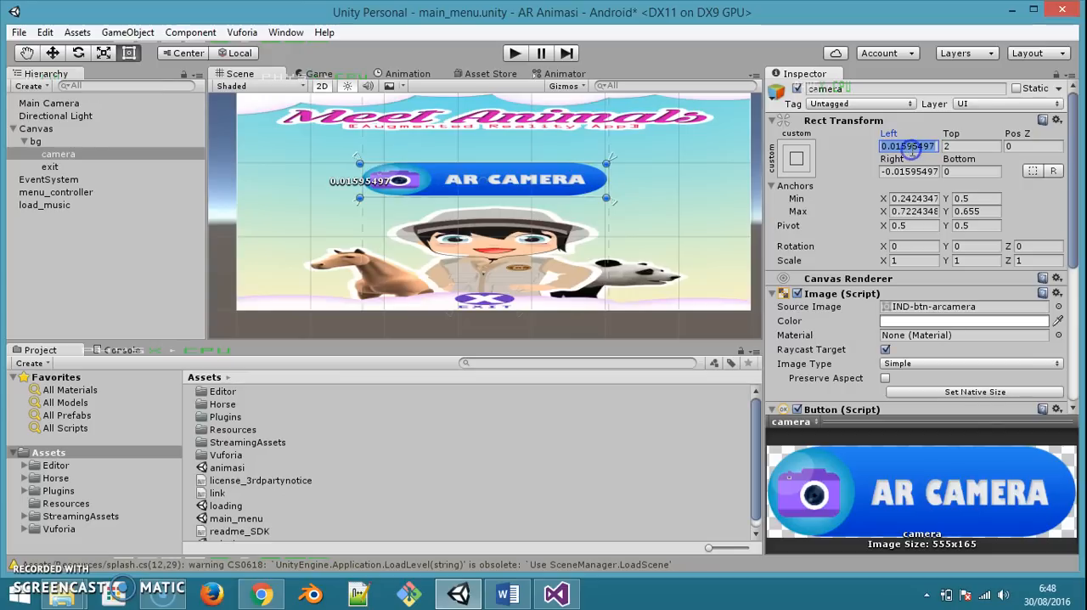
type("0")
key("Tab")
type("0")
key("Tab")
key("Tab")
type("0")
key("Tab")
type("0")
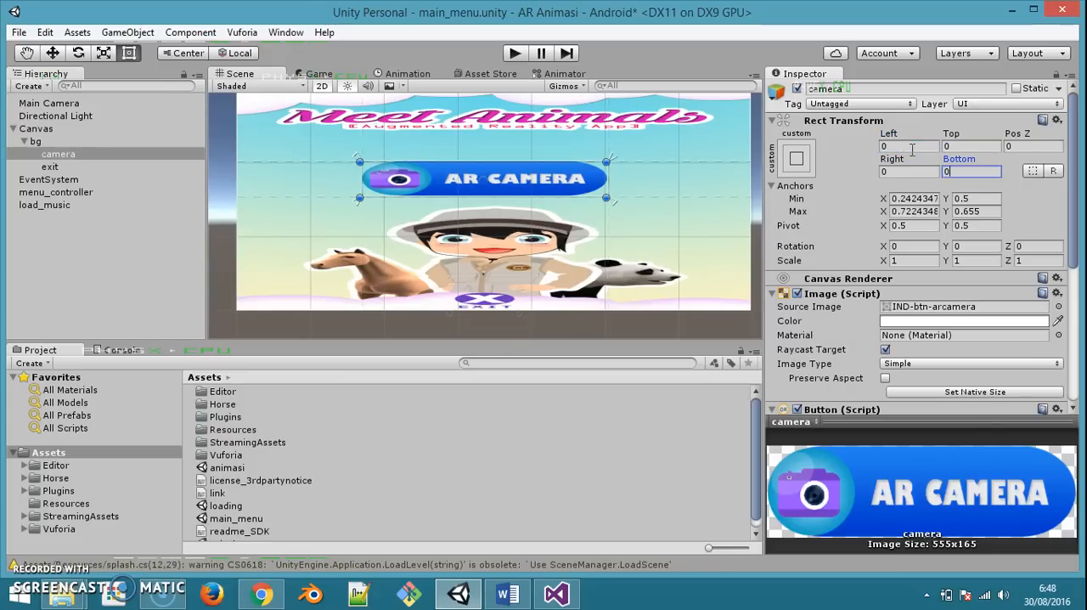
Build and run the Android app again on the connected Nexus 5, replacing the existing APK
left_click(19, 32)
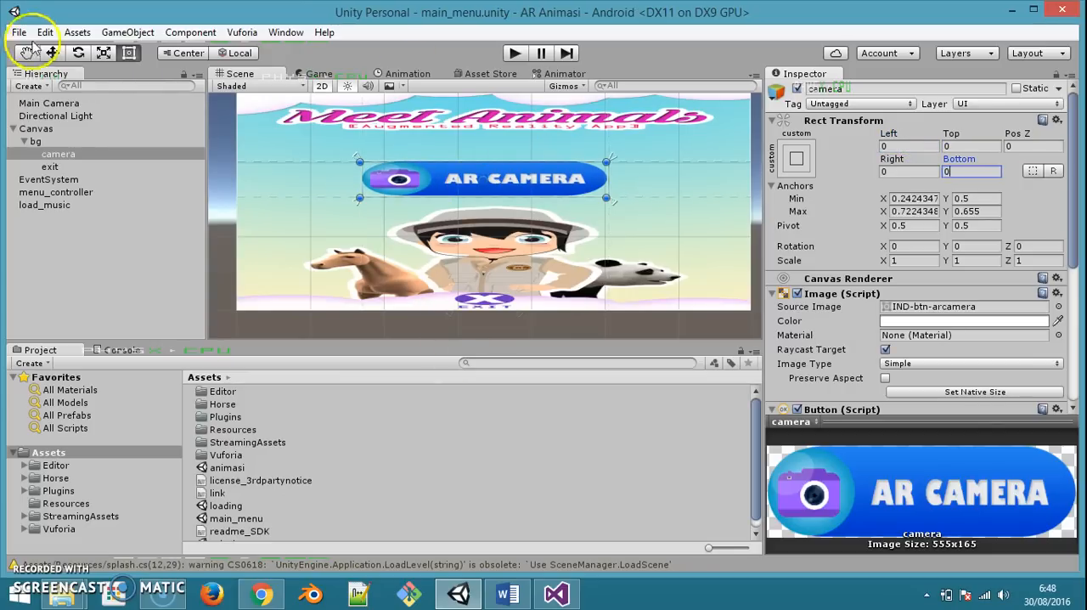
left_click(66, 189)
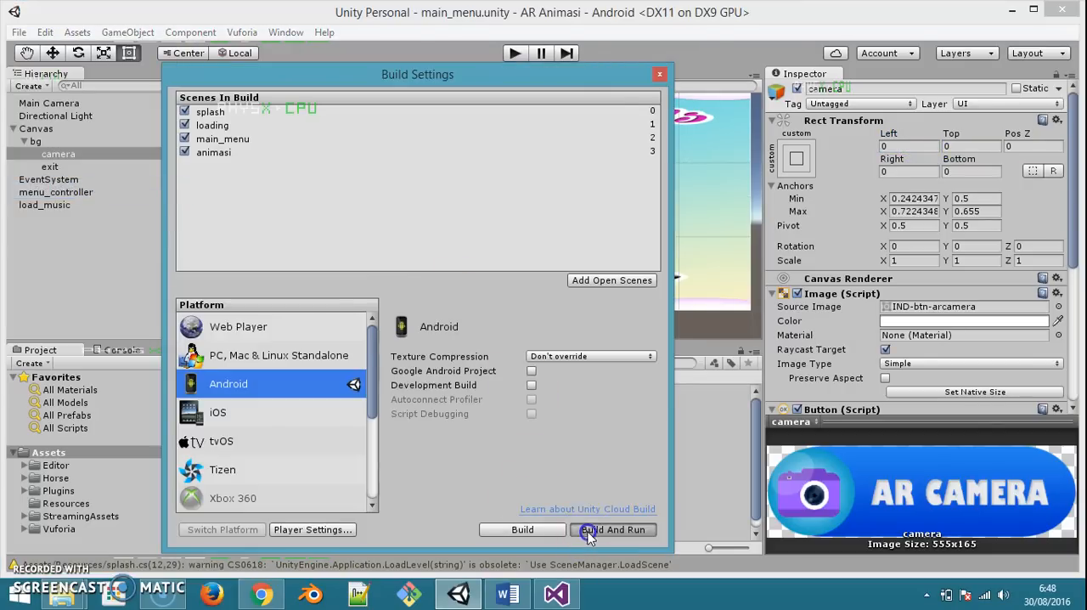
left_click(595, 529)
left_click(416, 395)
left_click(594, 302)
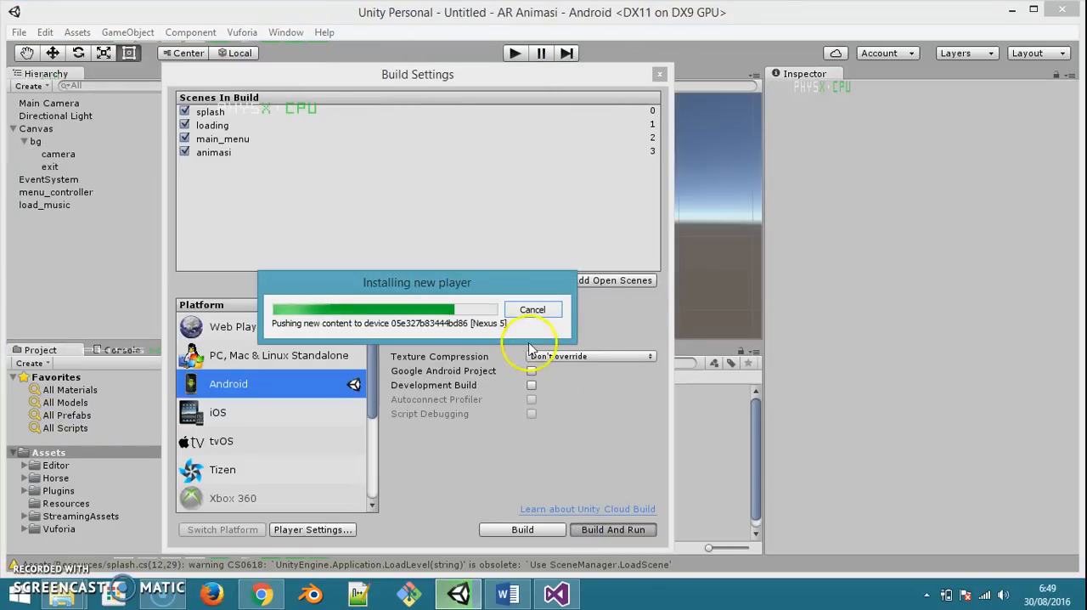
Switch to AirDroid in Chrome and check the resized menu buttons and the AR camera scene on the phone's mirrored screen
left_click(261, 594)
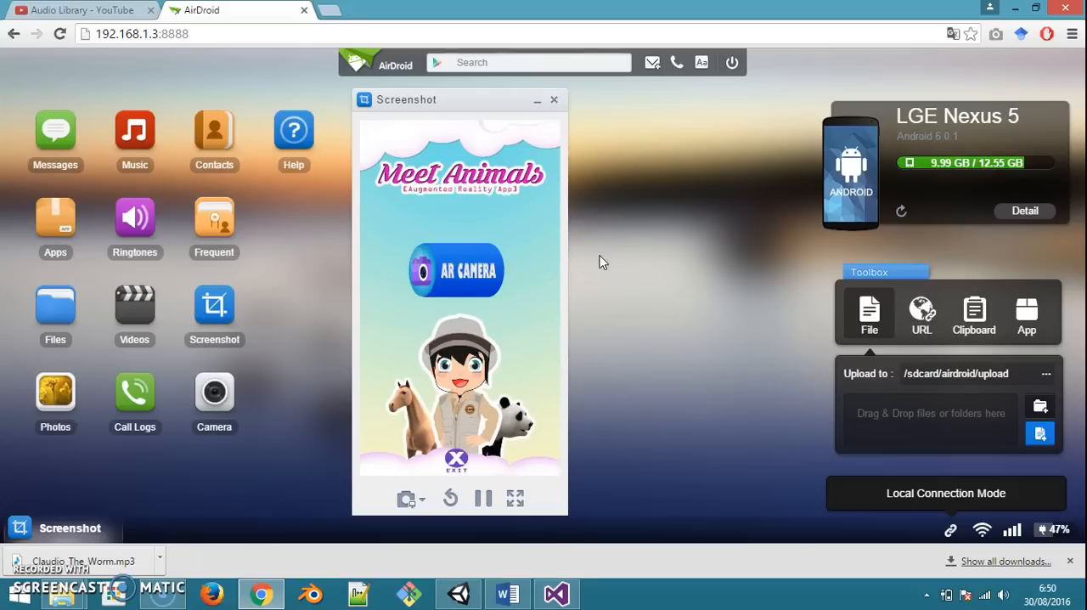
left_click(481, 286)
left_click(439, 226)
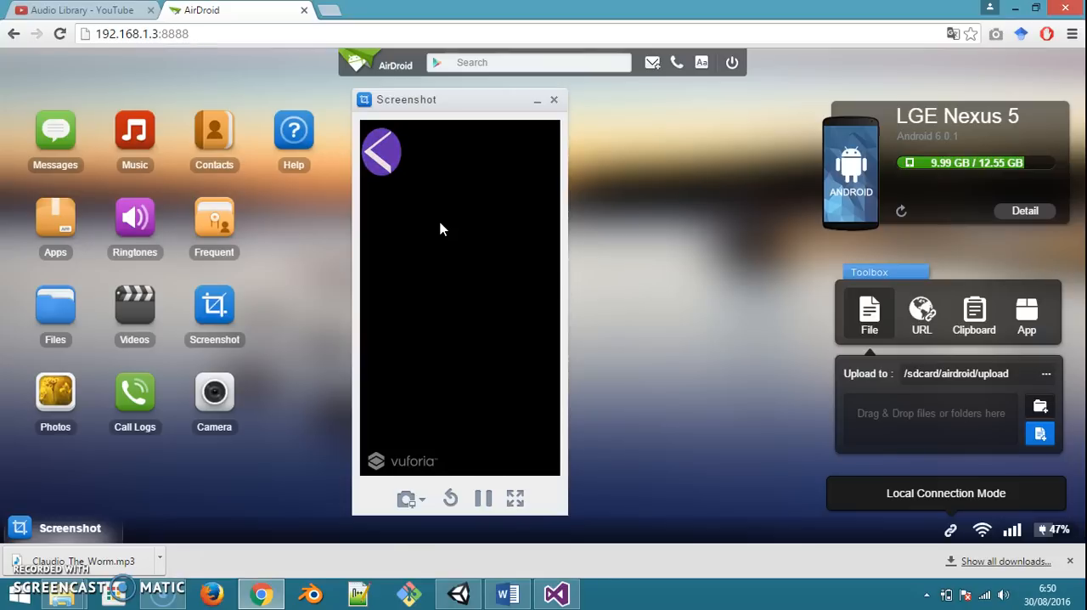
left_click(439, 222)
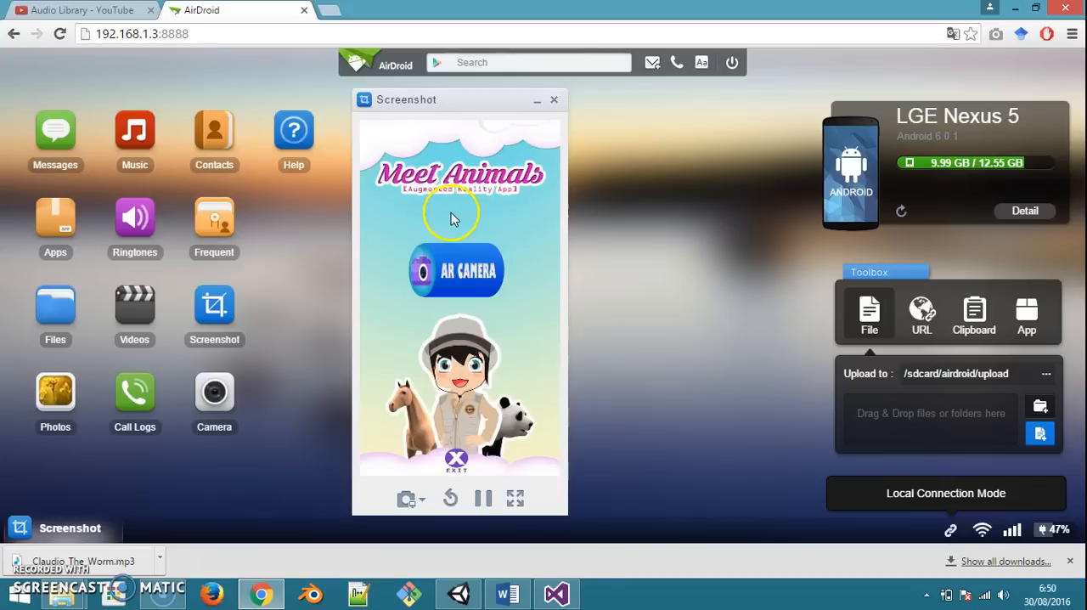